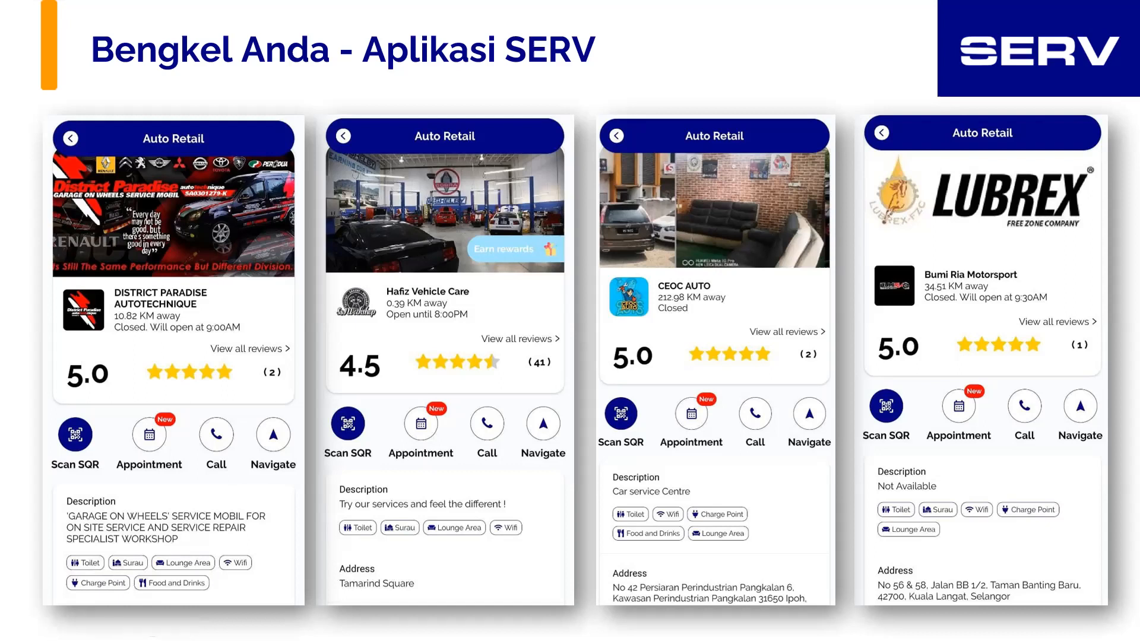
{"action": "key", "text": "Right"}
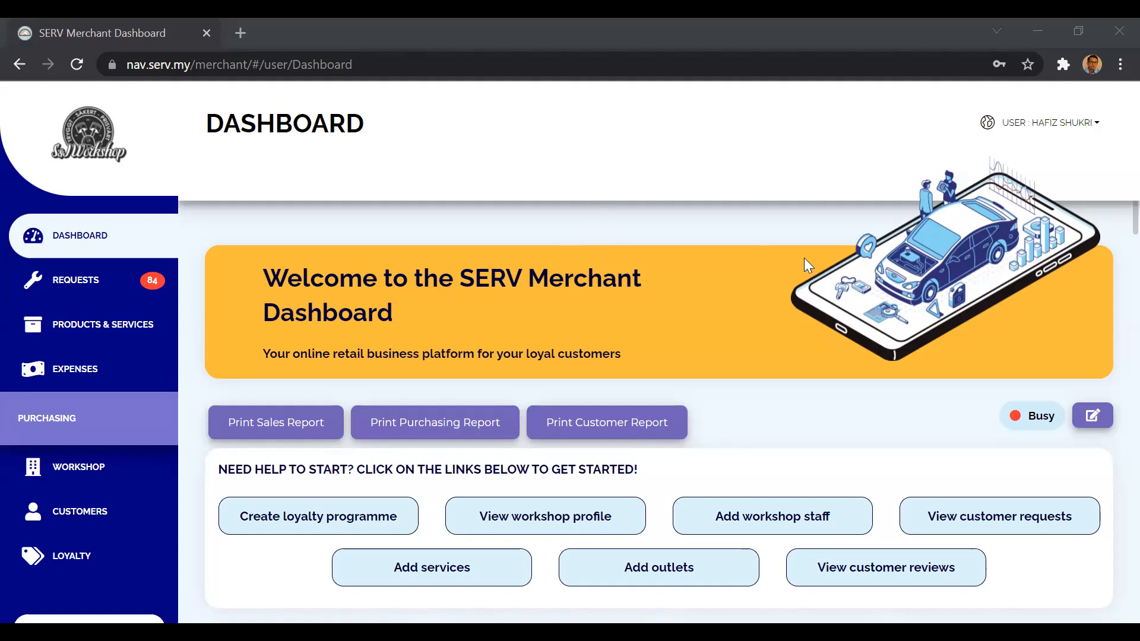
Log out of the merchant dashboard and sign back in with the saved account credentials.
{"action": "left_click", "coordinate": [1058, 126]}
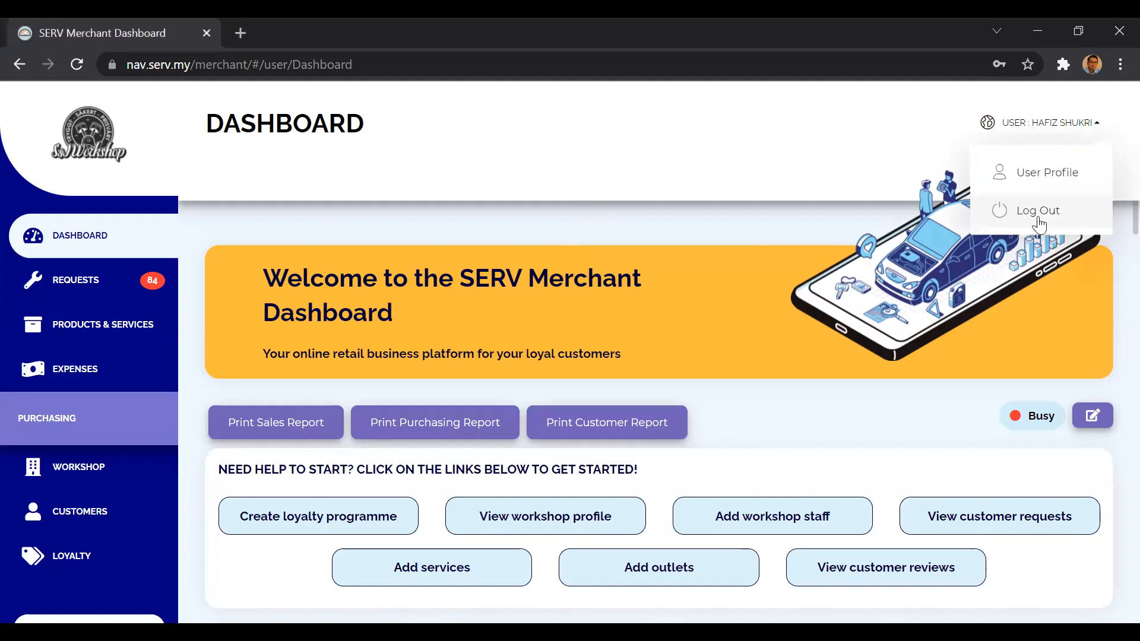
{"action": "left_click", "coordinate": [1041, 215]}
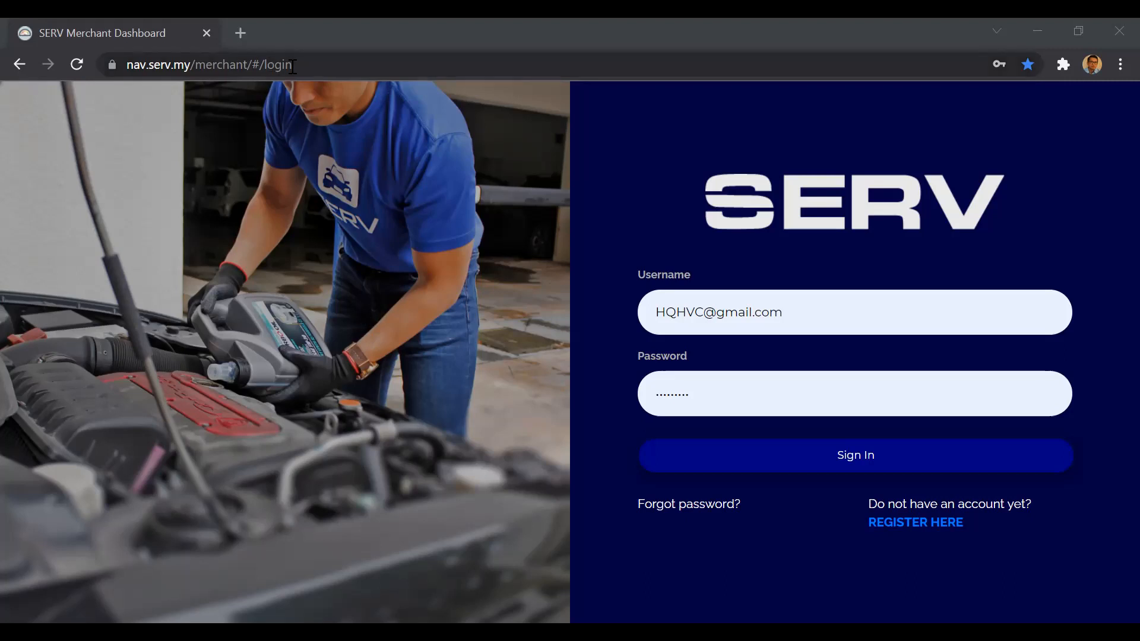
{"action": "left_click", "coordinate": [170, 69]}
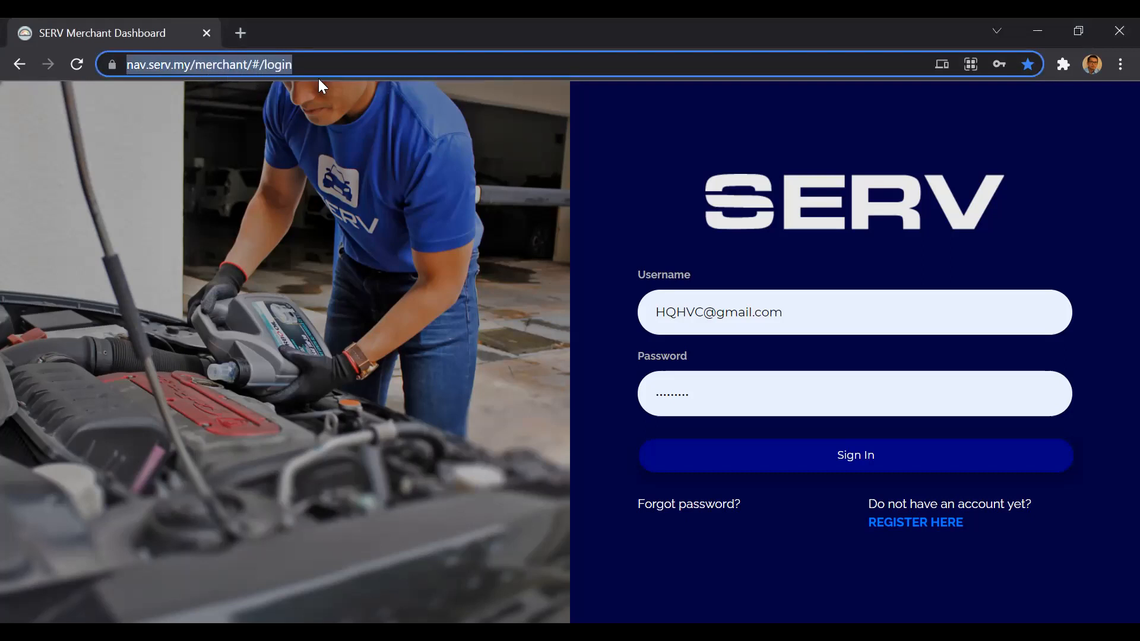
{"action": "left_click", "coordinate": [632, 237]}
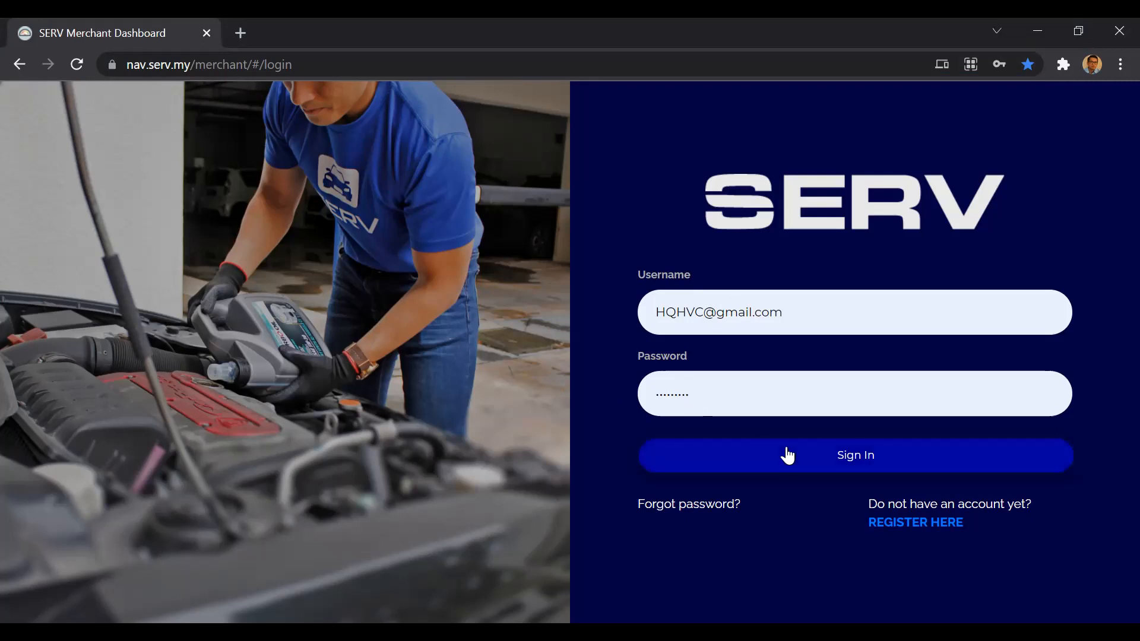
{"action": "left_click", "coordinate": [820, 467]}
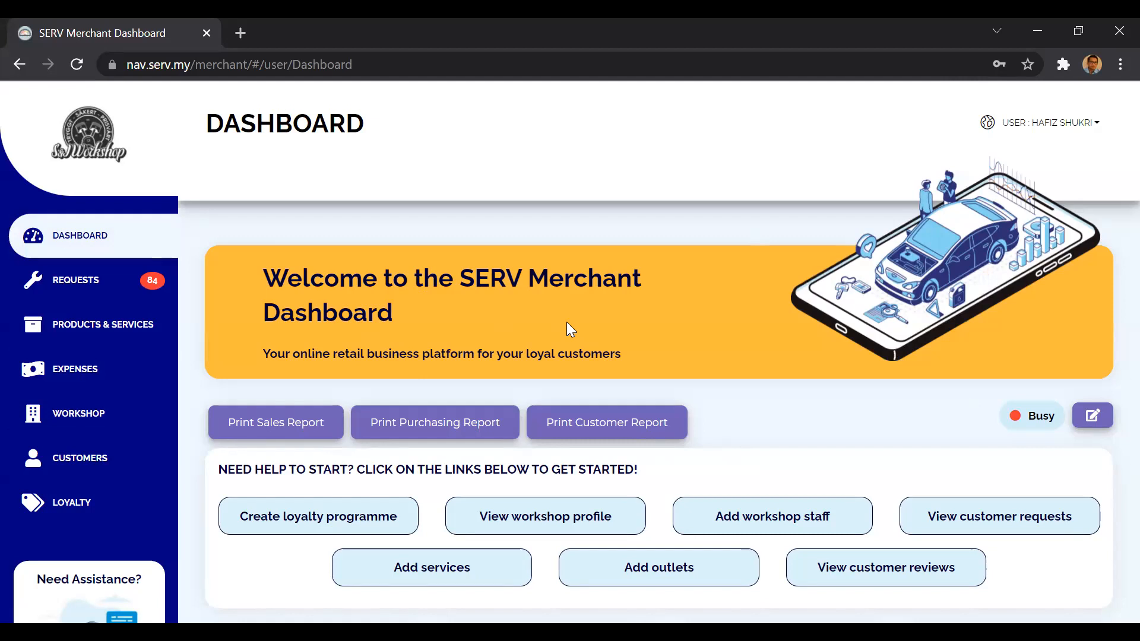
Open the workshop profile and review its specialties, categories, business details, QR code, bank details and business hours.
{"action": "left_click", "coordinate": [83, 419]}
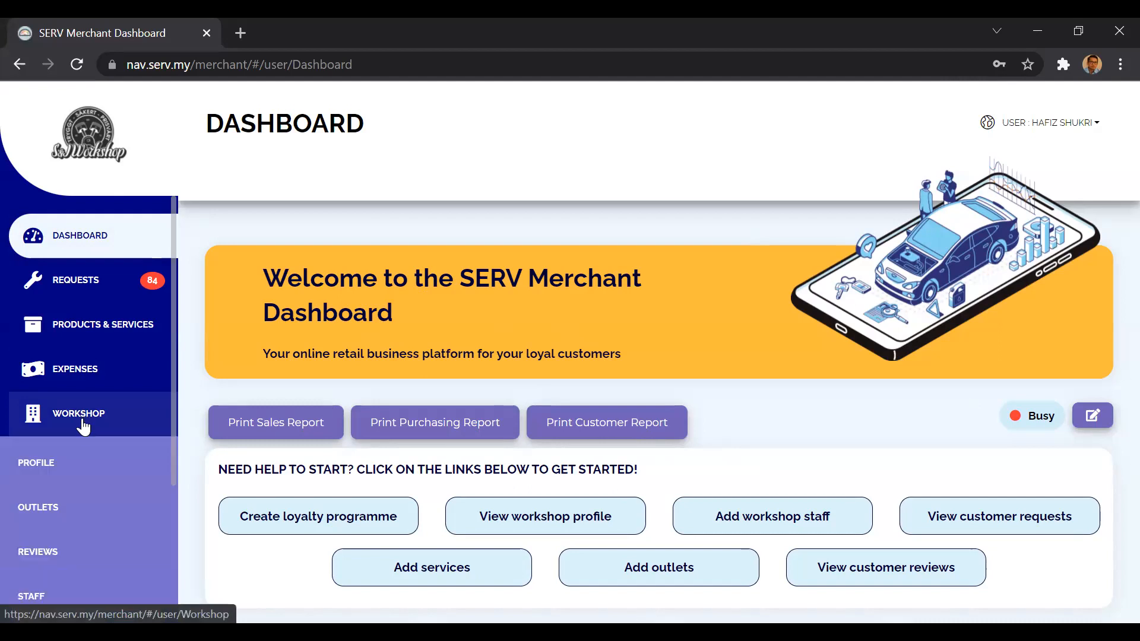
{"action": "left_click", "coordinate": [66, 464]}
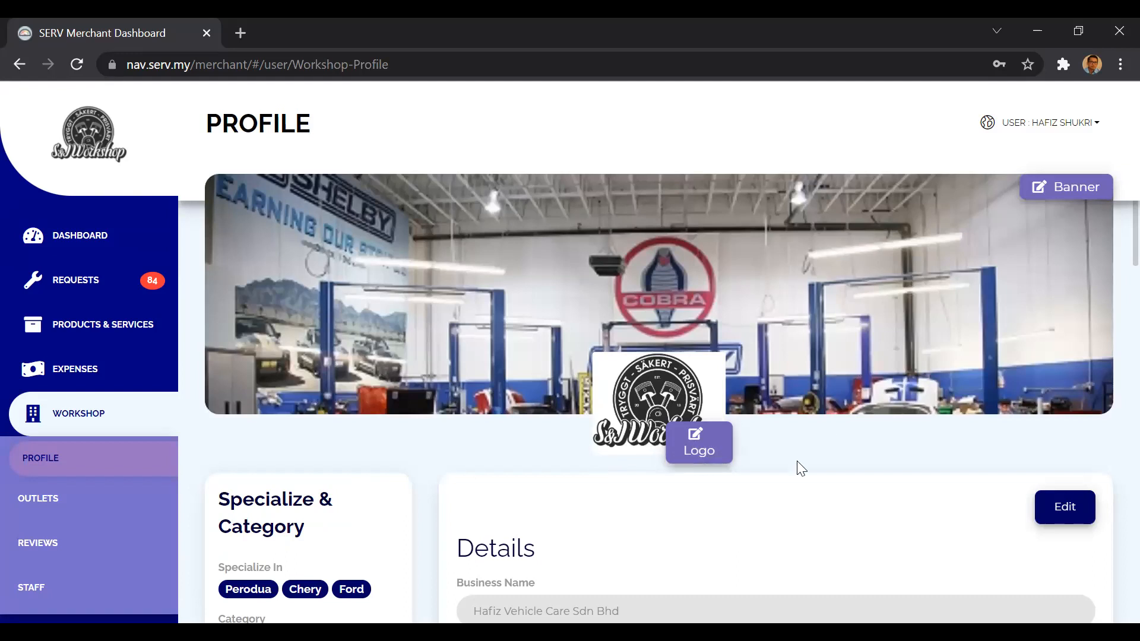
{"action": "scroll", "coordinate": [796, 466], "scroll_direction": "down", "scroll_amount": 3}
{"action": "scroll", "coordinate": [723, 456], "scroll_direction": "down", "scroll_amount": 2}
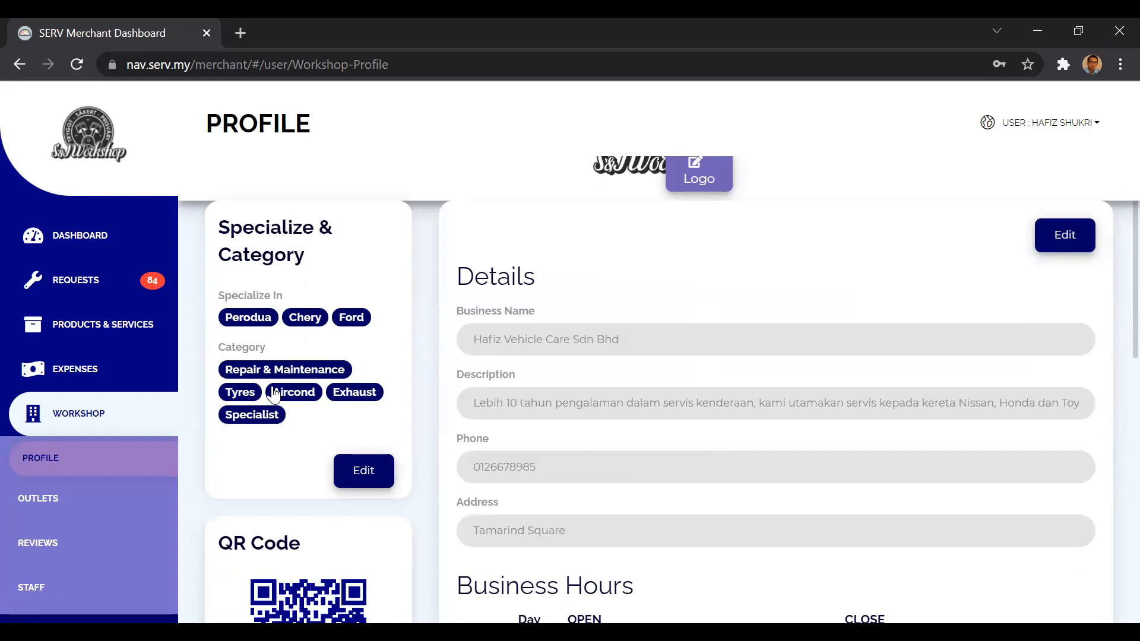
{"action": "scroll", "coordinate": [369, 449], "scroll_direction": "down", "scroll_amount": 2}
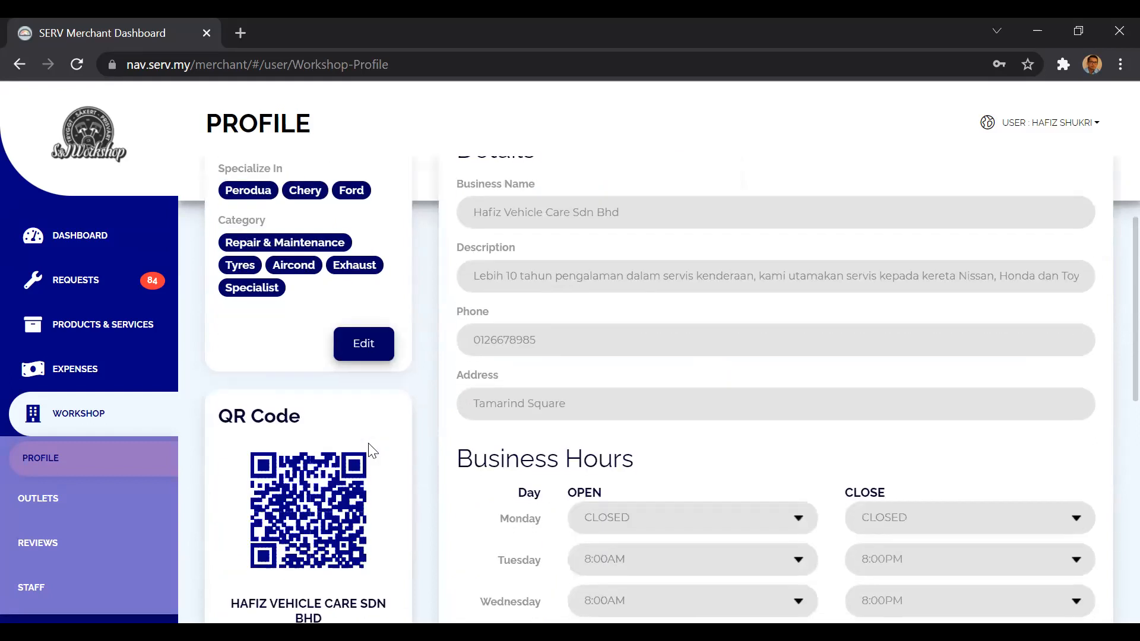
{"action": "scroll", "coordinate": [369, 449], "scroll_direction": "down", "scroll_amount": 2}
{"action": "scroll", "coordinate": [369, 450], "scroll_direction": "down", "scroll_amount": 2}
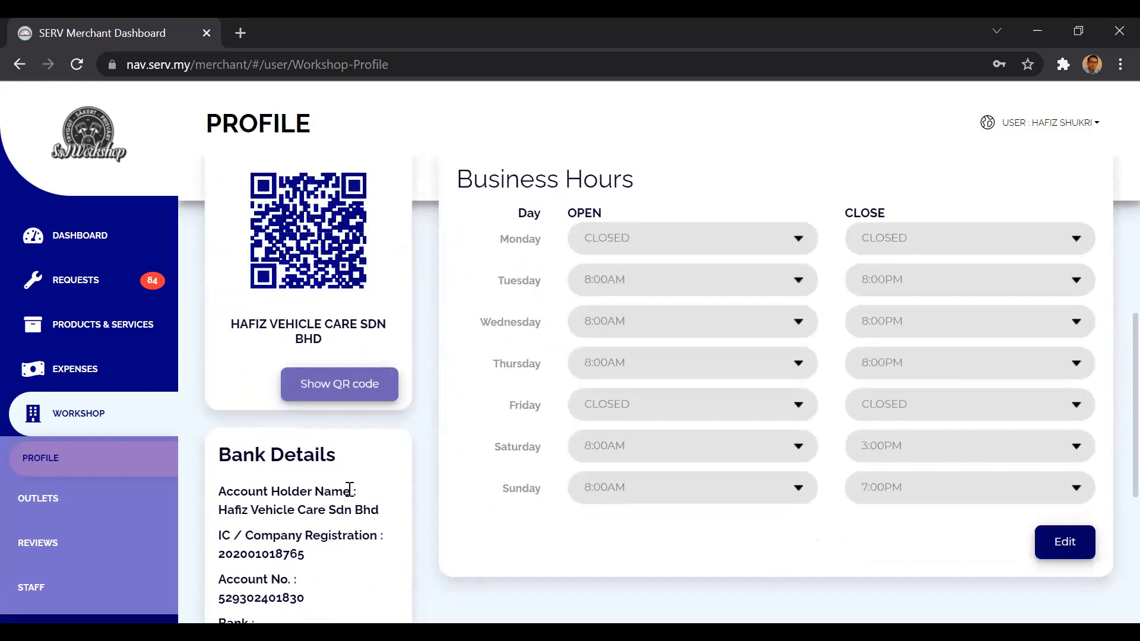
{"action": "scroll", "coordinate": [351, 497], "scroll_direction": "down", "scroll_amount": 6}
{"action": "scroll", "coordinate": [448, 461], "scroll_direction": "up", "scroll_amount": 8}
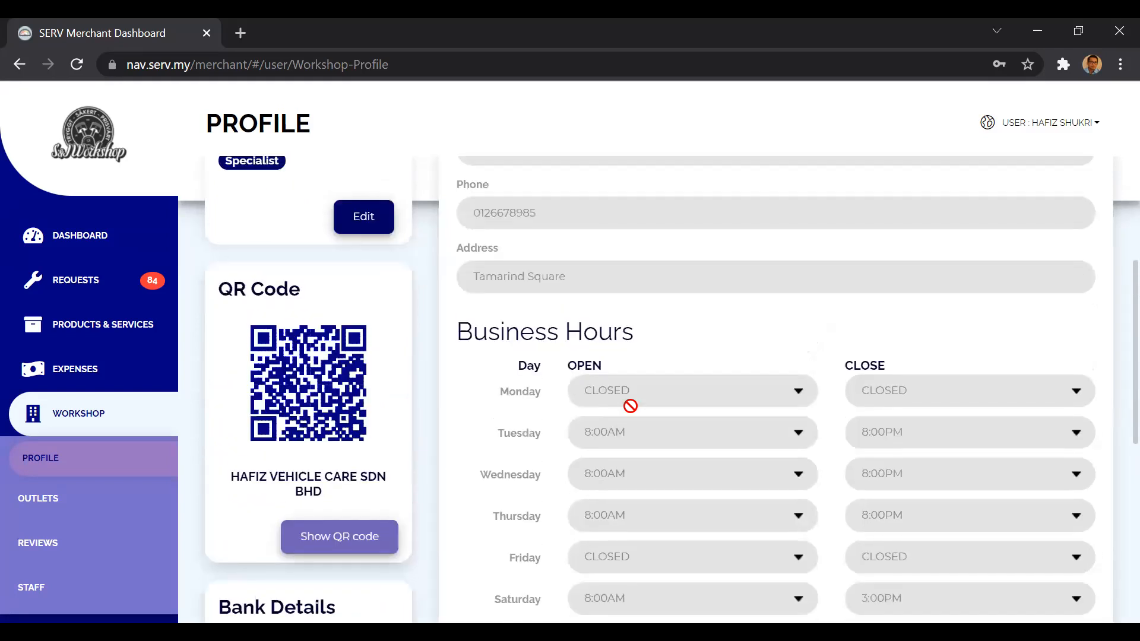
{"action": "scroll", "coordinate": [630, 406], "scroll_direction": "up", "scroll_amount": 9}
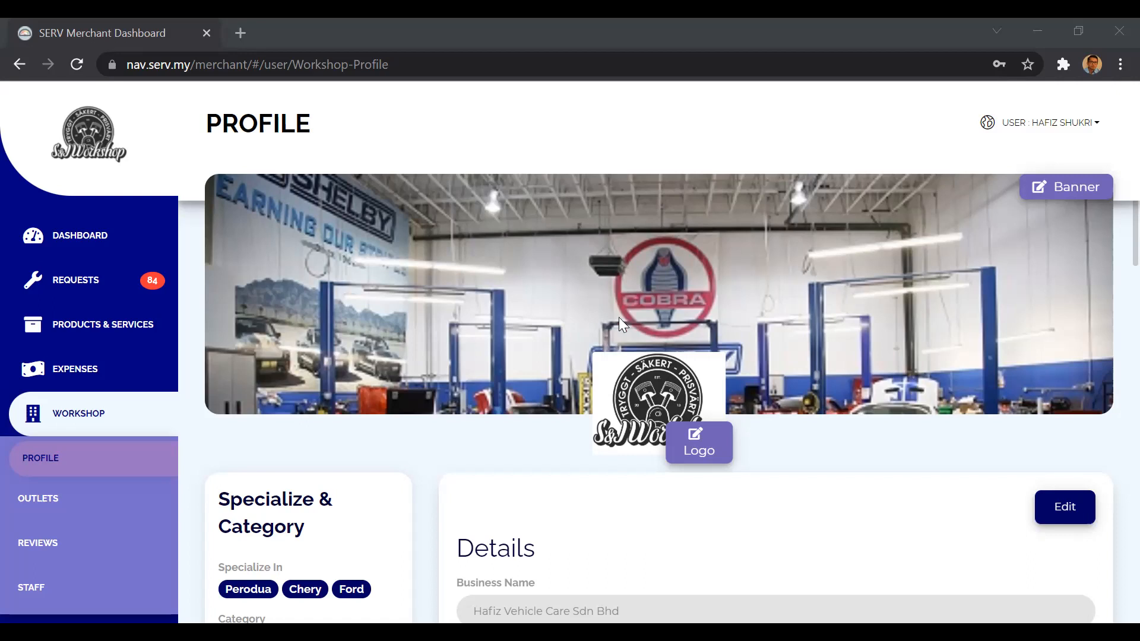
{"action": "scroll", "coordinate": [591, 358], "scroll_direction": "down", "scroll_amount": 3}
{"action": "scroll", "coordinate": [590, 358], "scroll_direction": "up", "scroll_amount": 3}
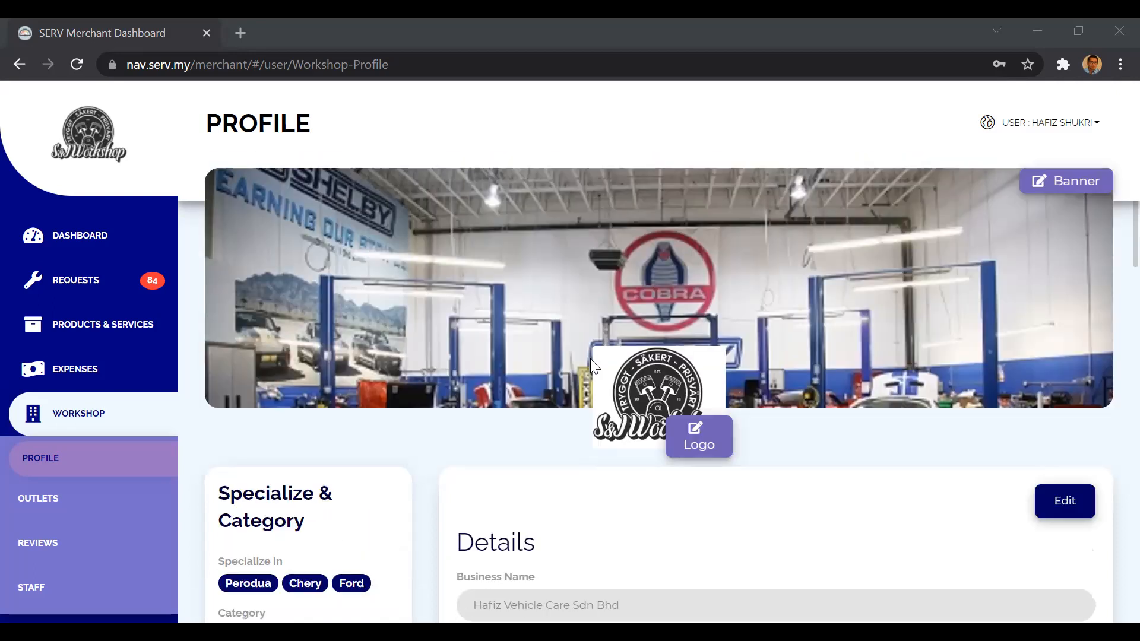
{"action": "scroll", "coordinate": [591, 359], "scroll_direction": "down", "scroll_amount": 2}
{"action": "scroll", "coordinate": [591, 359], "scroll_direction": "up", "scroll_amount": 2}
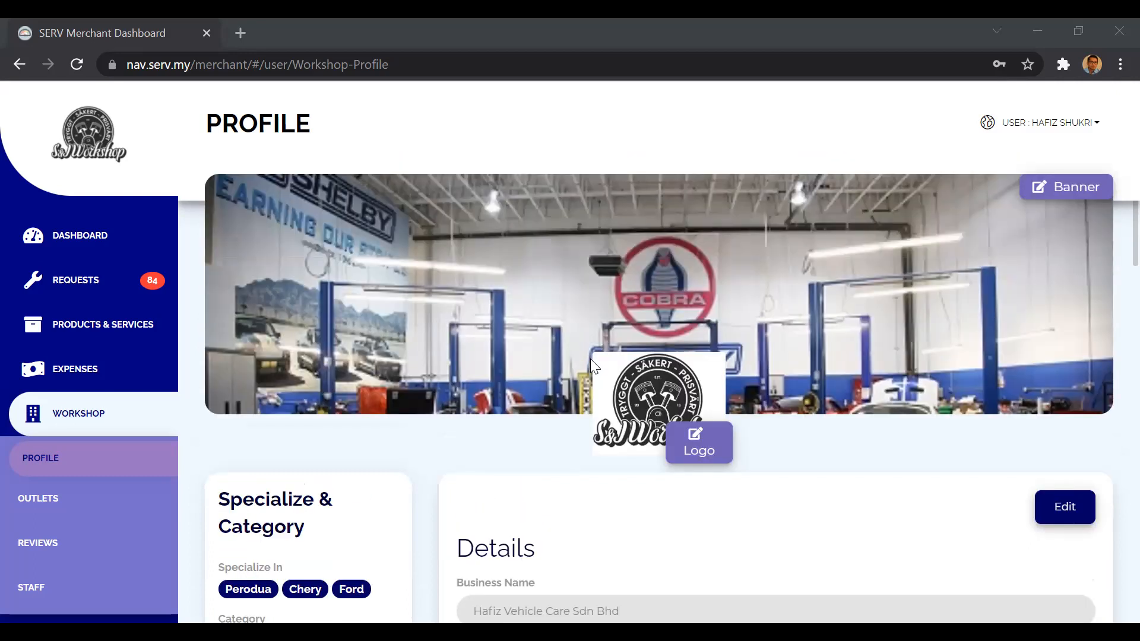
{"action": "scroll", "coordinate": [590, 359], "scroll_direction": "down", "scroll_amount": 5}
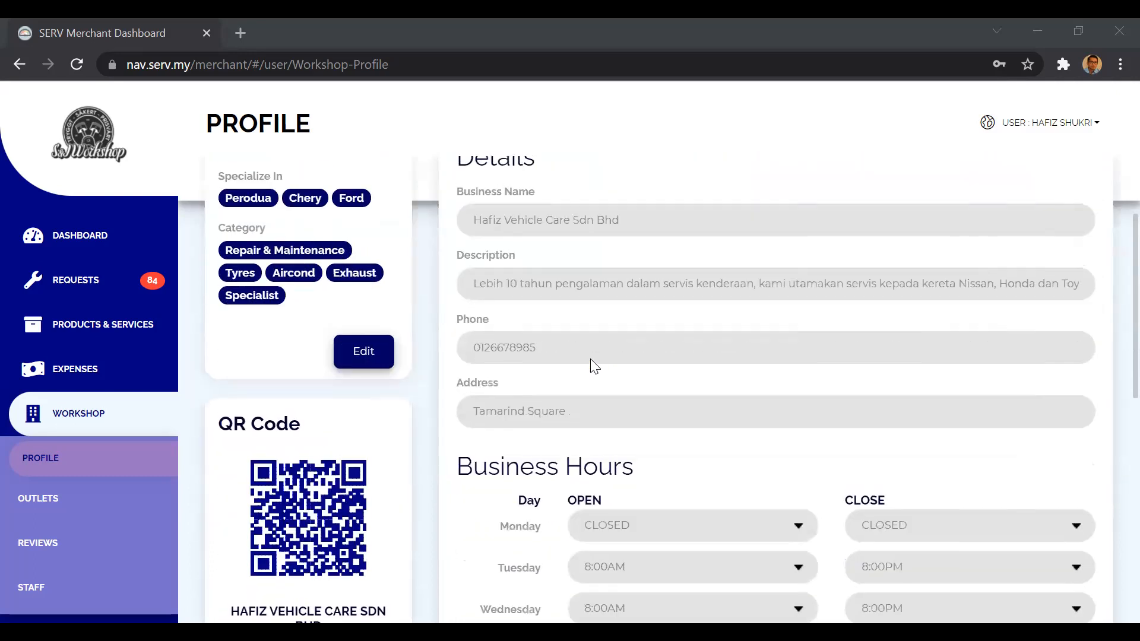
{"action": "scroll", "coordinate": [590, 359], "scroll_direction": "up", "scroll_amount": 4}
{"action": "scroll", "coordinate": [590, 359], "scroll_direction": "up", "scroll_amount": 3}
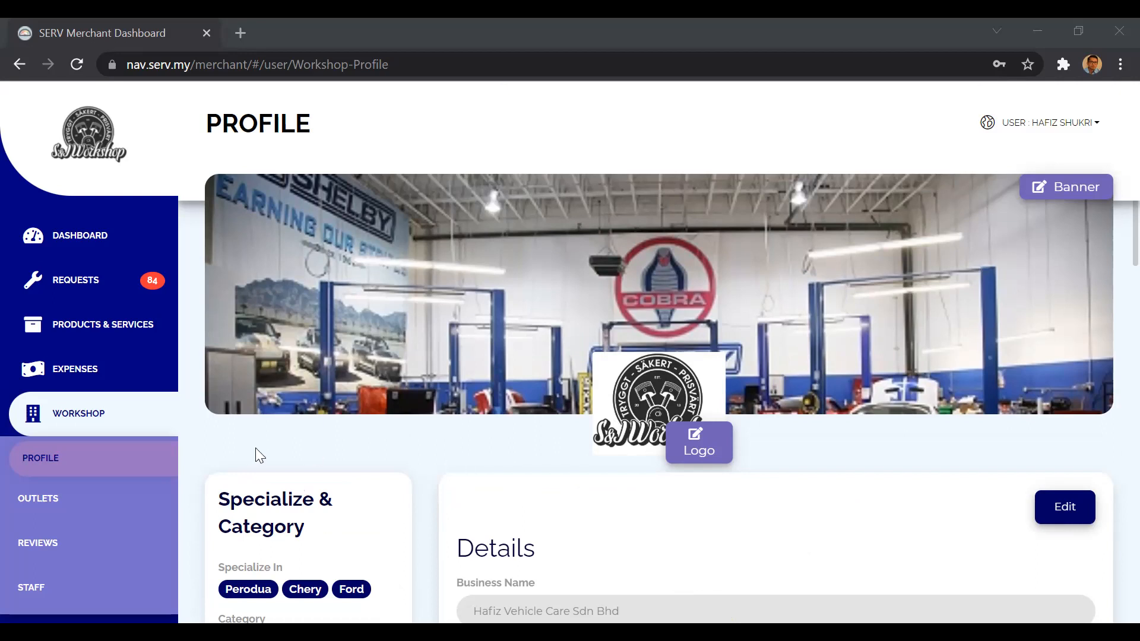
Open the workshop's staff page and look over the mechanic listing.
{"action": "left_click", "coordinate": [81, 590]}
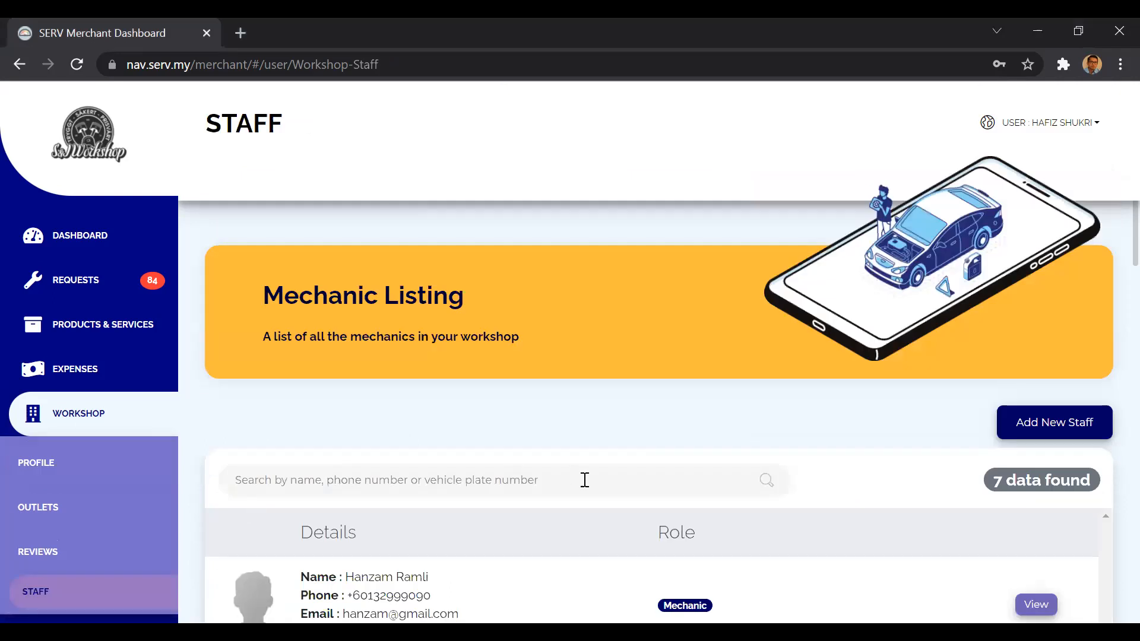
{"action": "scroll", "coordinate": [585, 480], "scroll_direction": "down", "scroll_amount": 3}
{"action": "scroll", "coordinate": [588, 487], "scroll_direction": "up", "scroll_amount": 1}
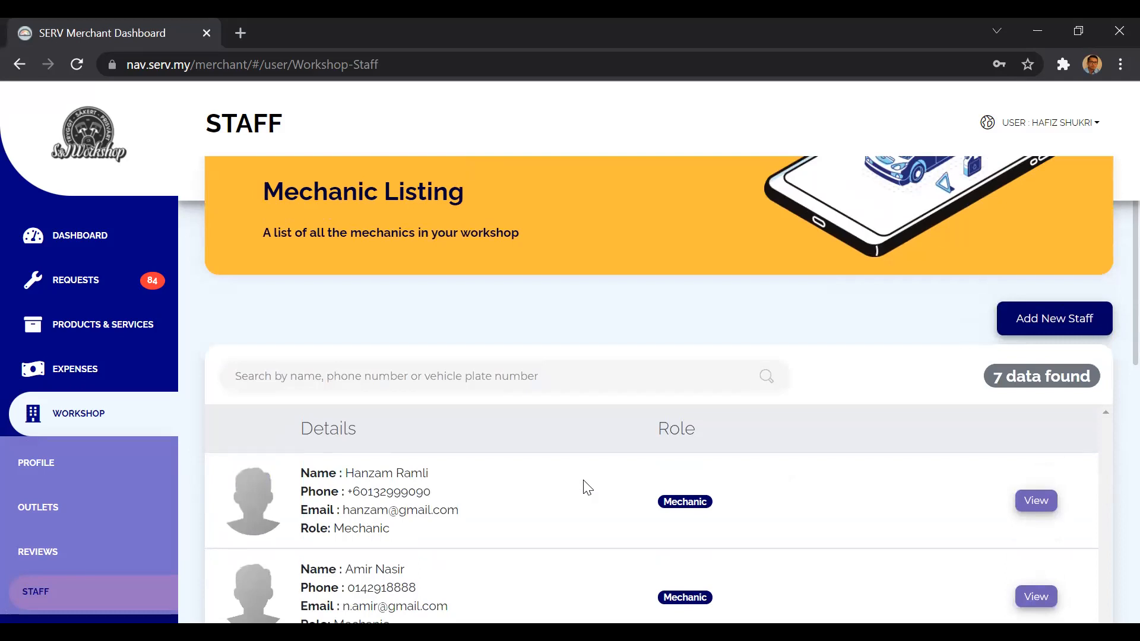
{"action": "scroll", "coordinate": [582, 479], "scroll_direction": "up", "scroll_amount": 2}
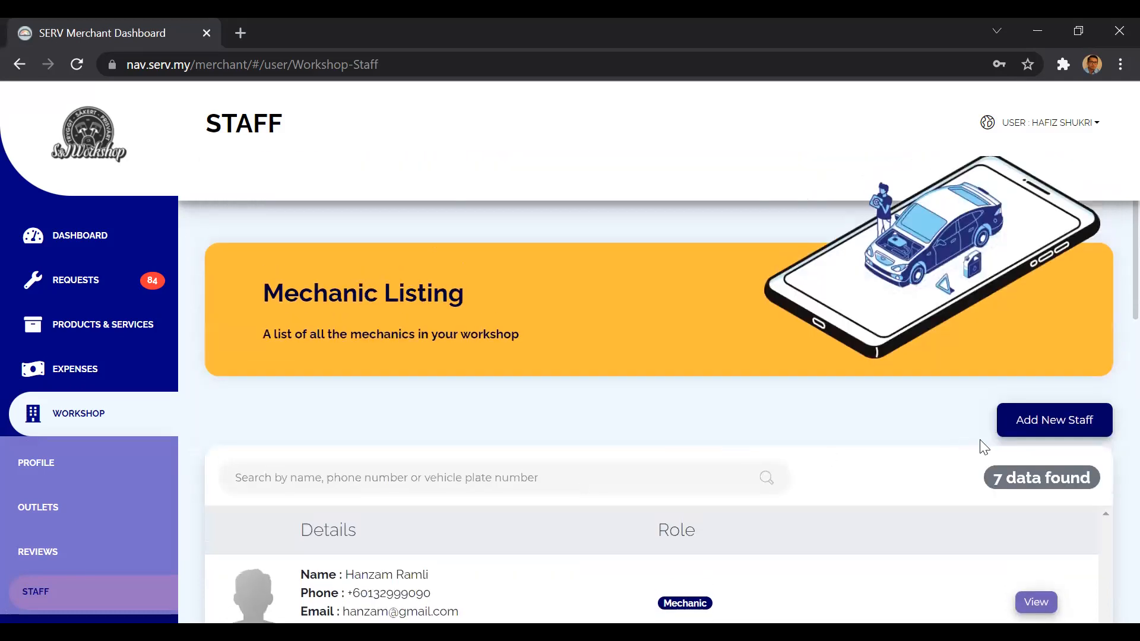
{"action": "scroll", "coordinate": [903, 476], "scroll_direction": "down", "scroll_amount": 2}
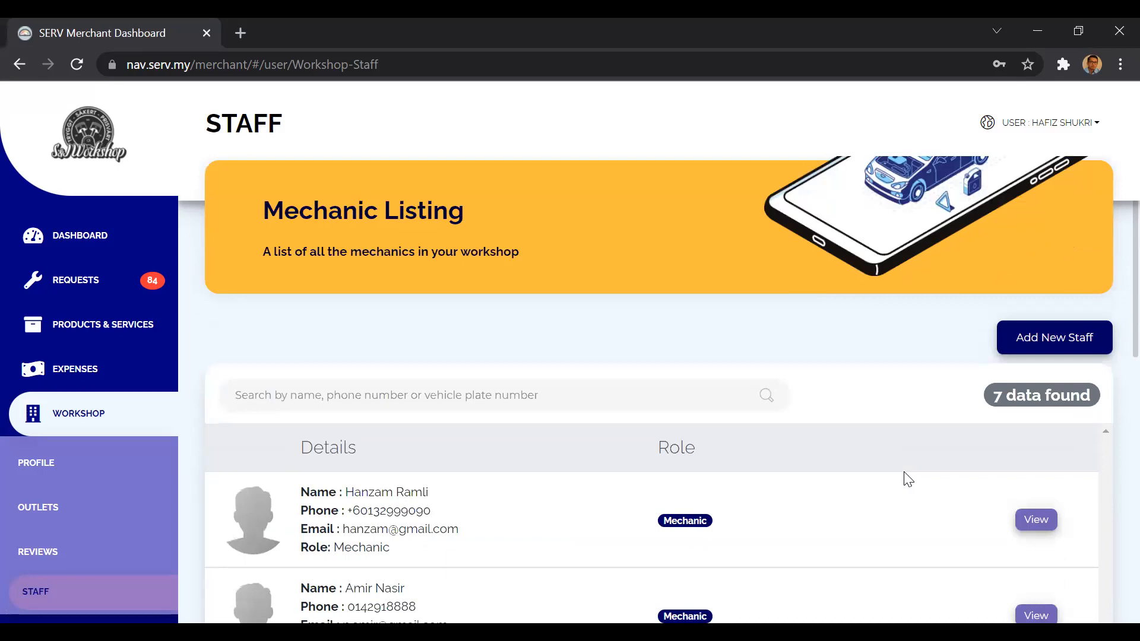
{"action": "scroll", "coordinate": [908, 480], "scroll_direction": "down", "scroll_amount": 1}
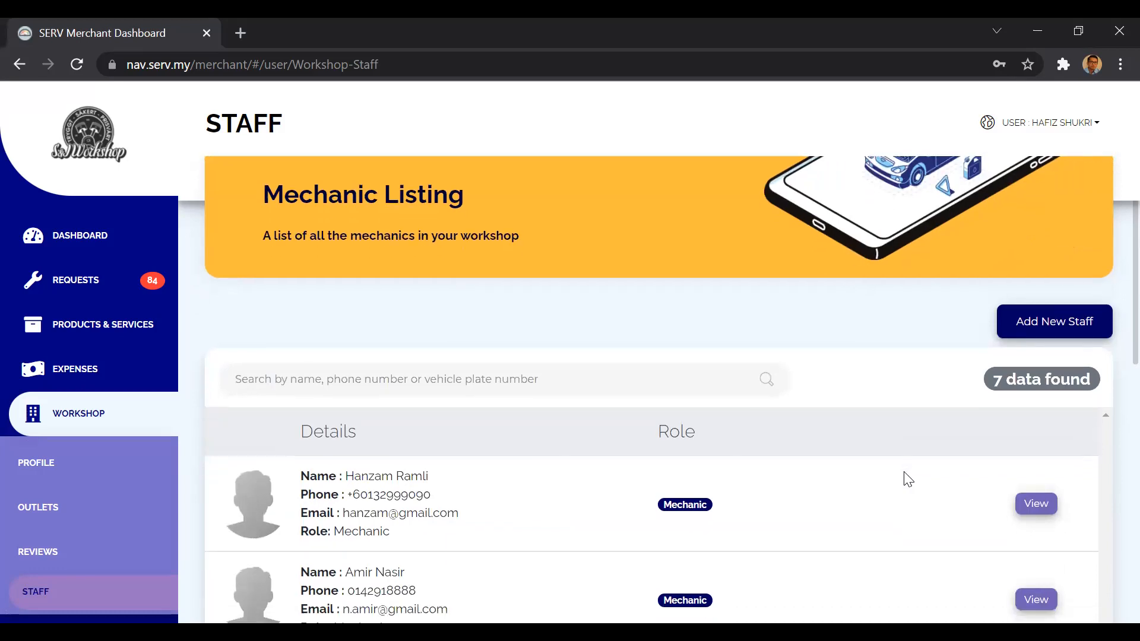
Open the new staff form, examine its name, phone, role, expertise, email and password fields, and go back without saving.
{"action": "left_click", "coordinate": [1048, 327]}
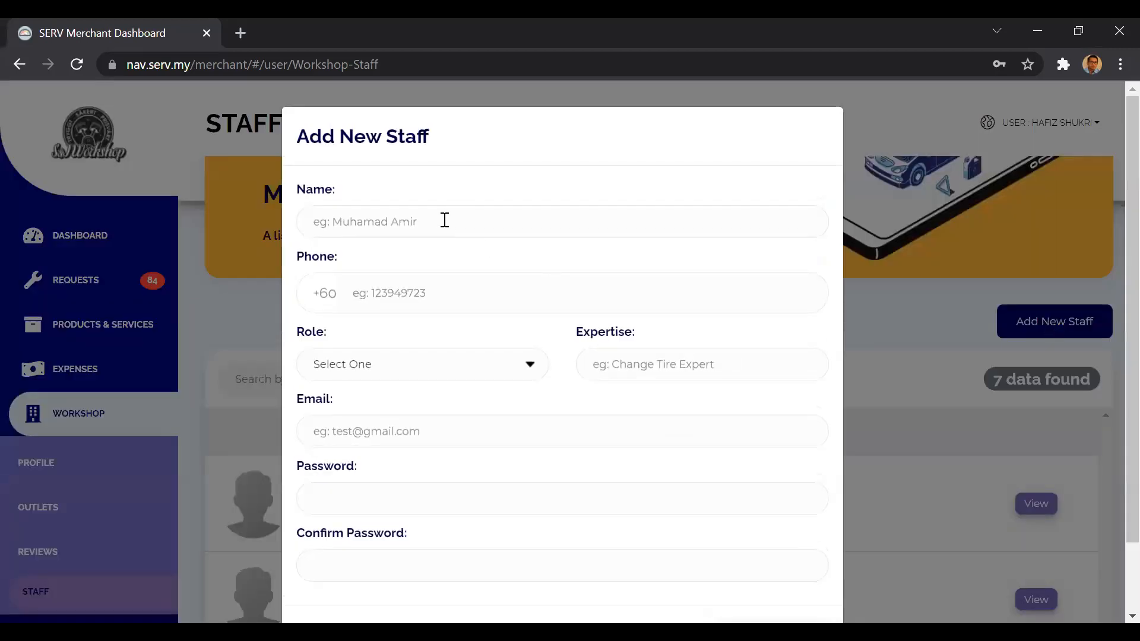
{"action": "left_click", "coordinate": [396, 222]}
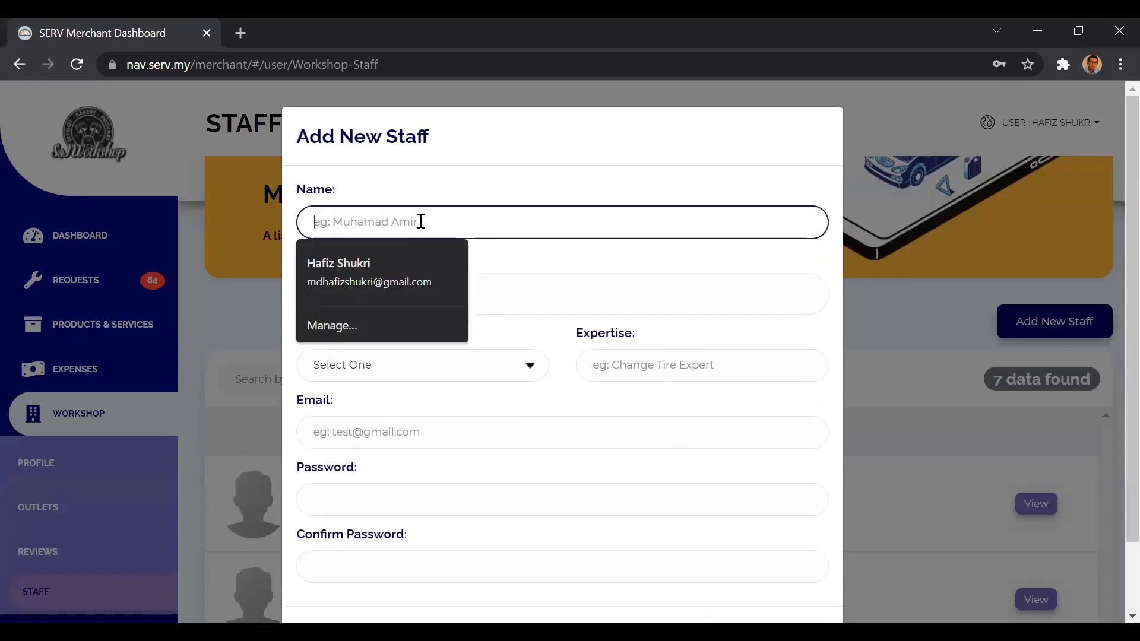
{"action": "left_click", "coordinate": [487, 257]}
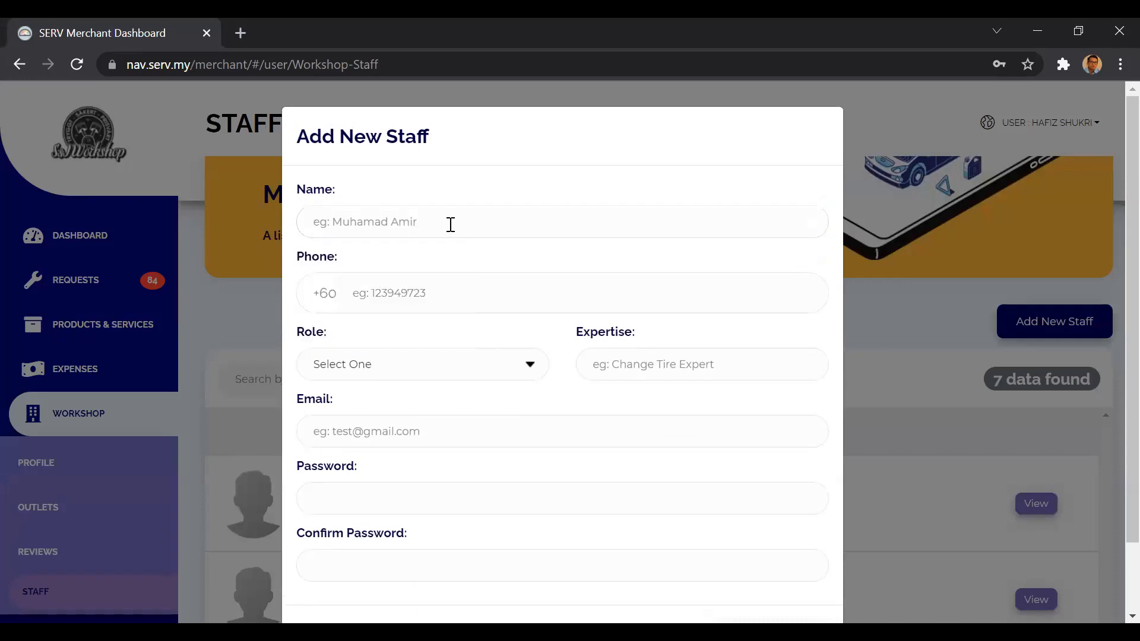
{"action": "left_click", "coordinate": [409, 373]}
{"action": "left_click", "coordinate": [472, 327]}
{"action": "scroll", "coordinate": [574, 465], "scroll_direction": "down", "scroll_amount": 2}
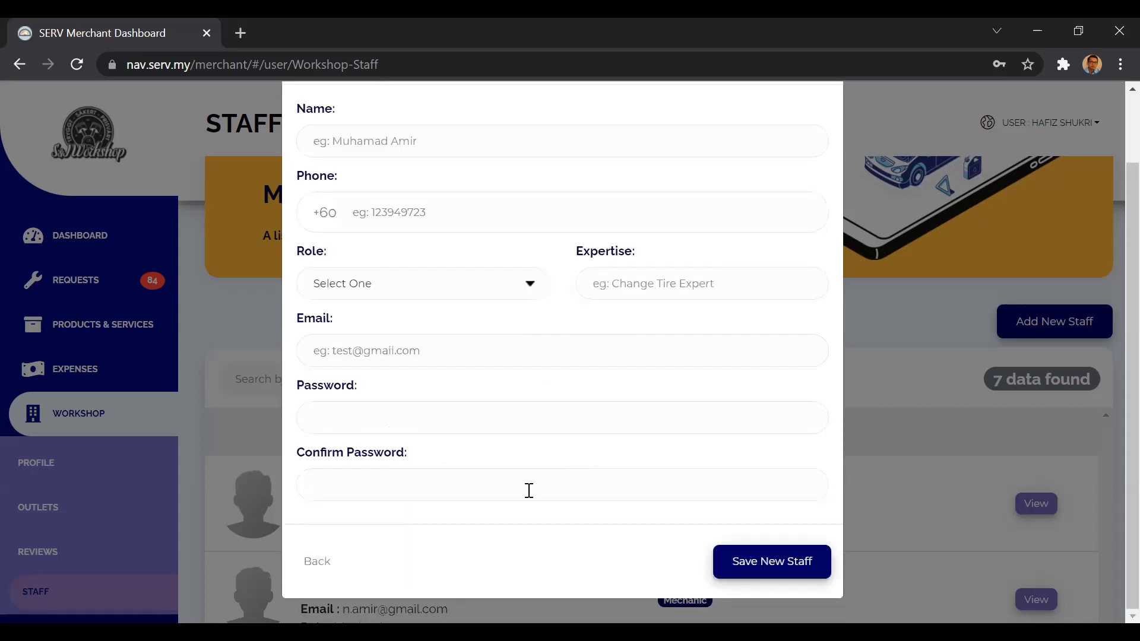
{"action": "scroll", "coordinate": [380, 465], "scroll_direction": "up", "scroll_amount": 2}
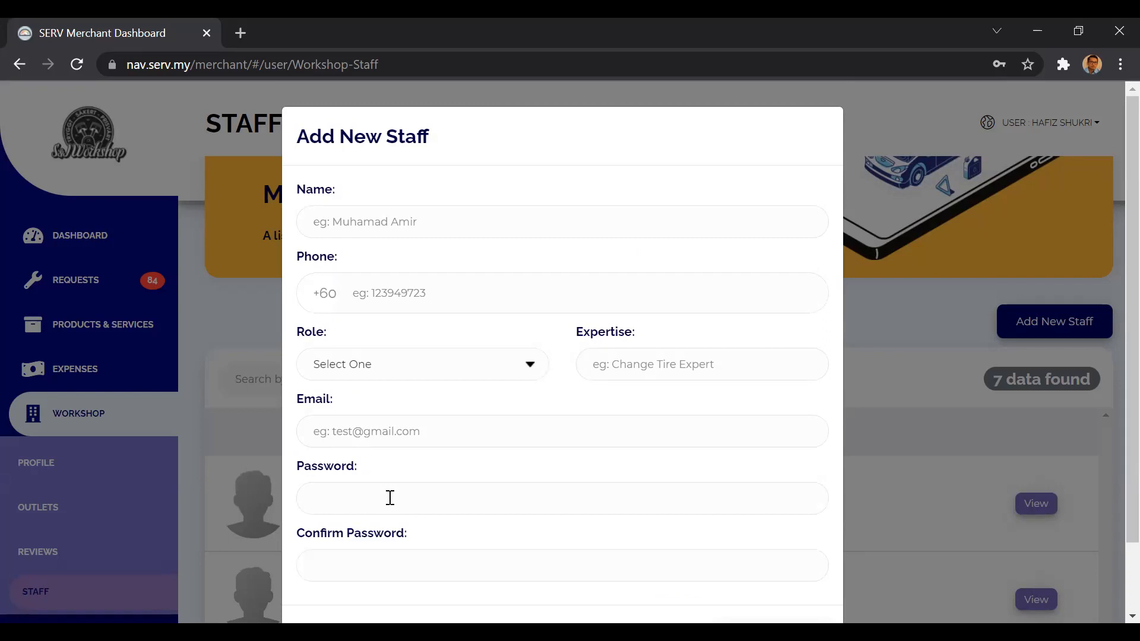
{"action": "scroll", "coordinate": [390, 498], "scroll_direction": "down", "scroll_amount": 2}
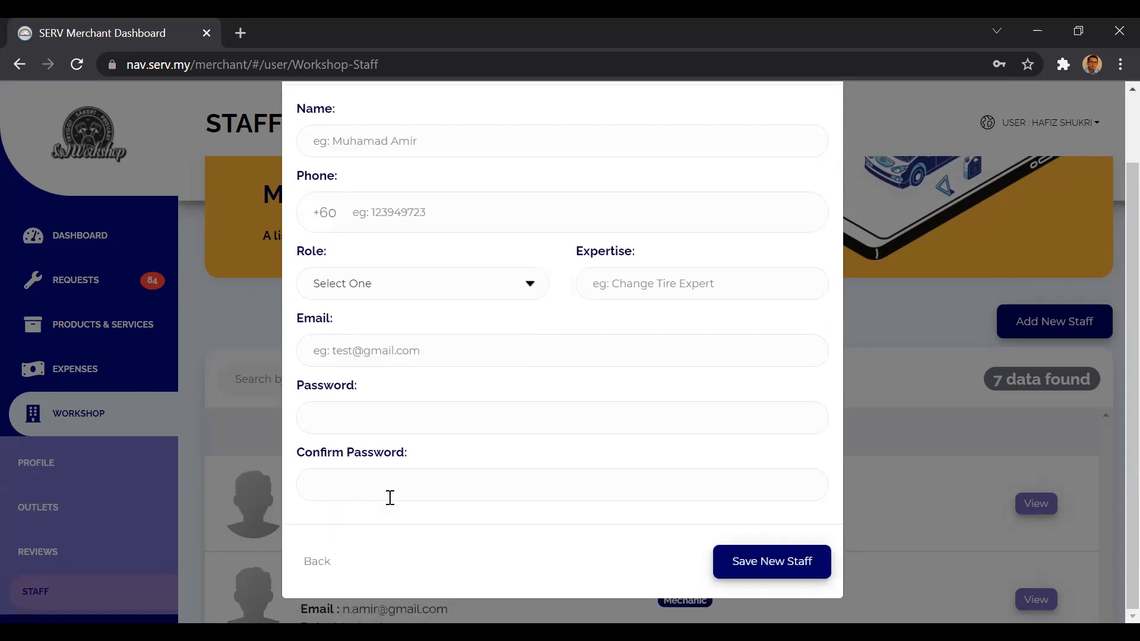
{"action": "left_click", "coordinate": [319, 564]}
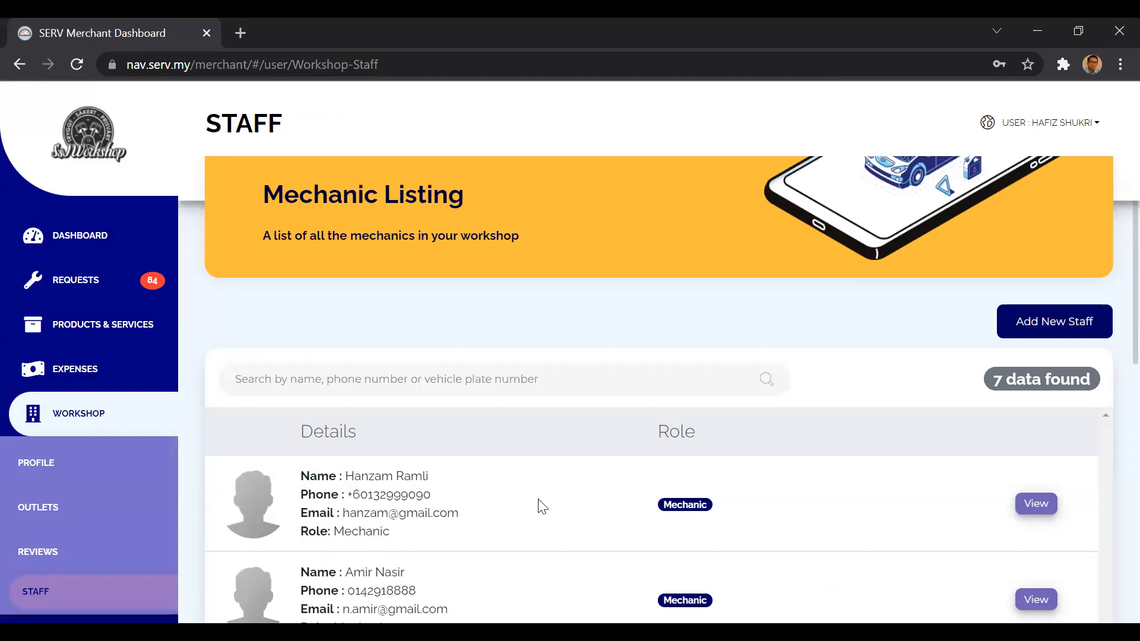
Look through the mechanic listing, view the first mechanic's details and task lists, and return to the listing.
{"action": "scroll", "coordinate": [542, 506], "scroll_direction": "down", "scroll_amount": 3}
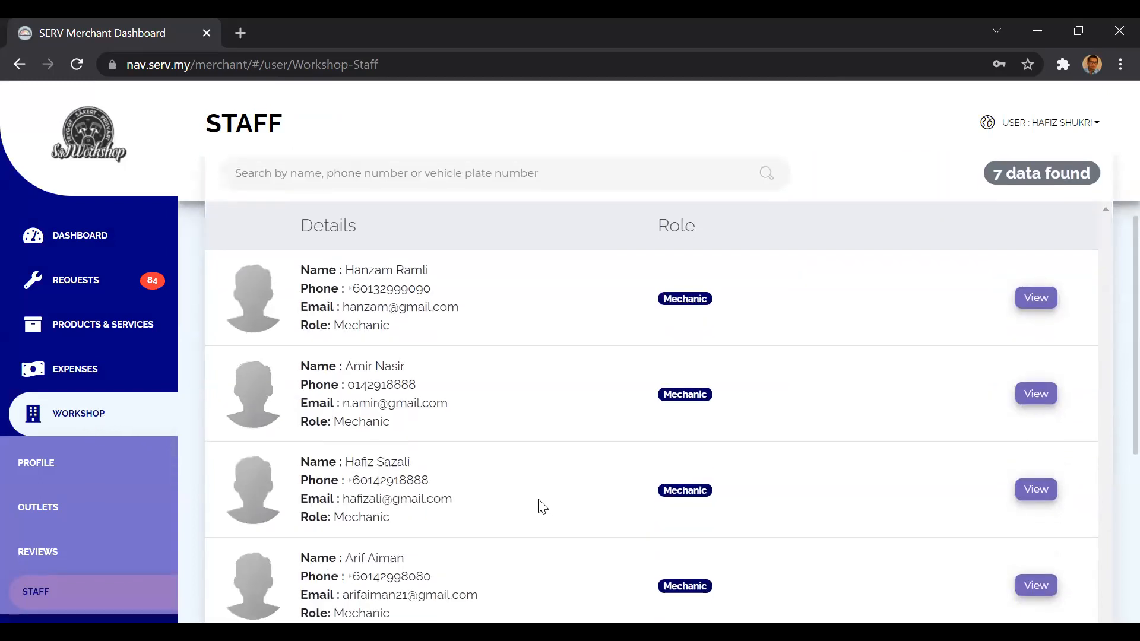
{"action": "scroll", "coordinate": [541, 507], "scroll_direction": "down", "scroll_amount": 5}
{"action": "scroll", "coordinate": [541, 507], "scroll_direction": "up", "scroll_amount": 3}
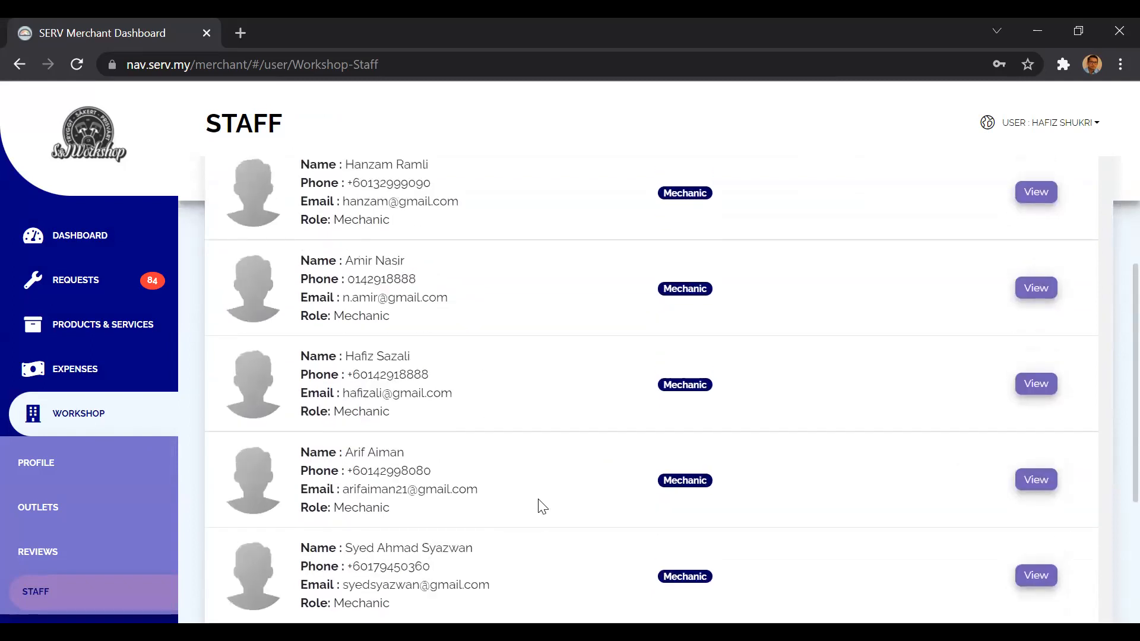
{"action": "scroll", "coordinate": [542, 506], "scroll_direction": "up", "scroll_amount": 4}
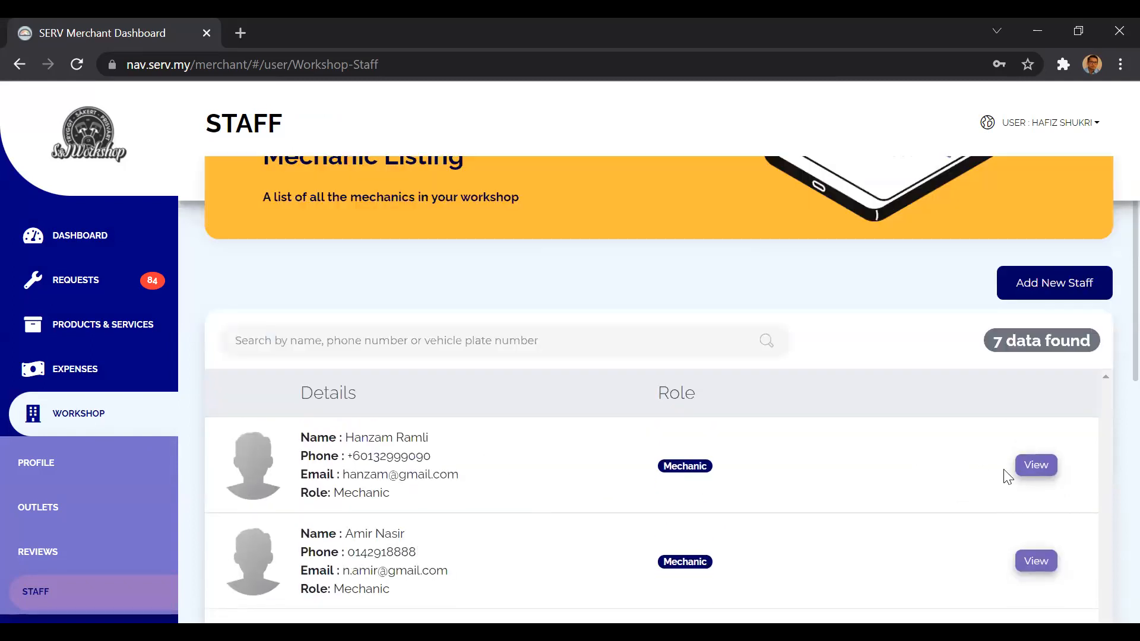
{"action": "left_click", "coordinate": [1034, 470]}
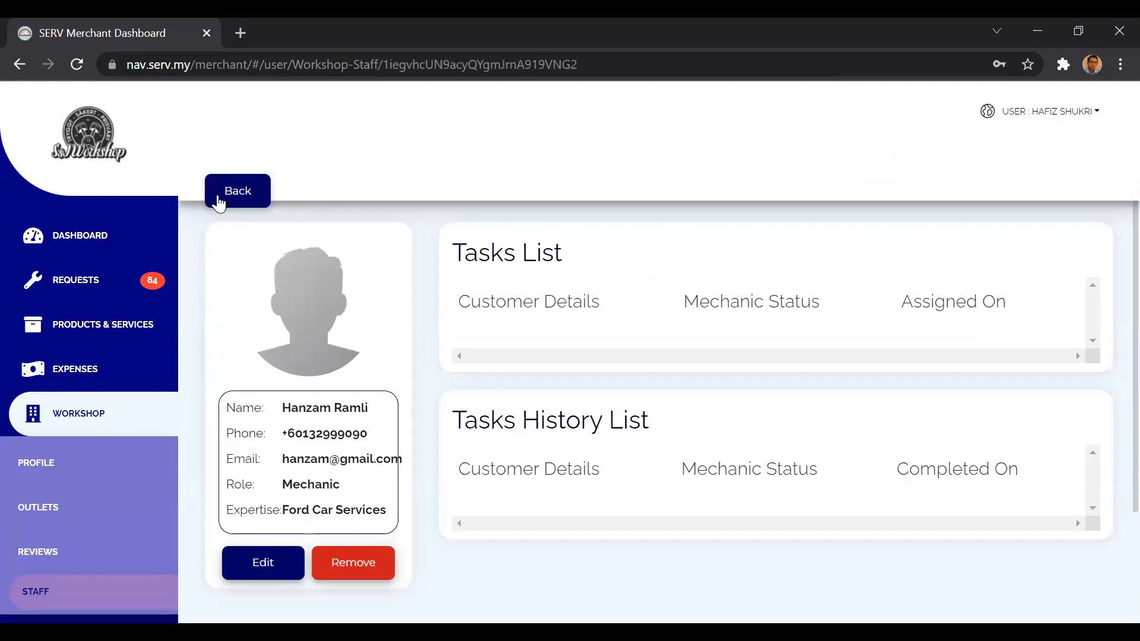
{"action": "left_click", "coordinate": [219, 202]}
Open the details of another mechanic further down the staff listing.
{"action": "scroll", "coordinate": [633, 440], "scroll_direction": "down", "scroll_amount": 2}
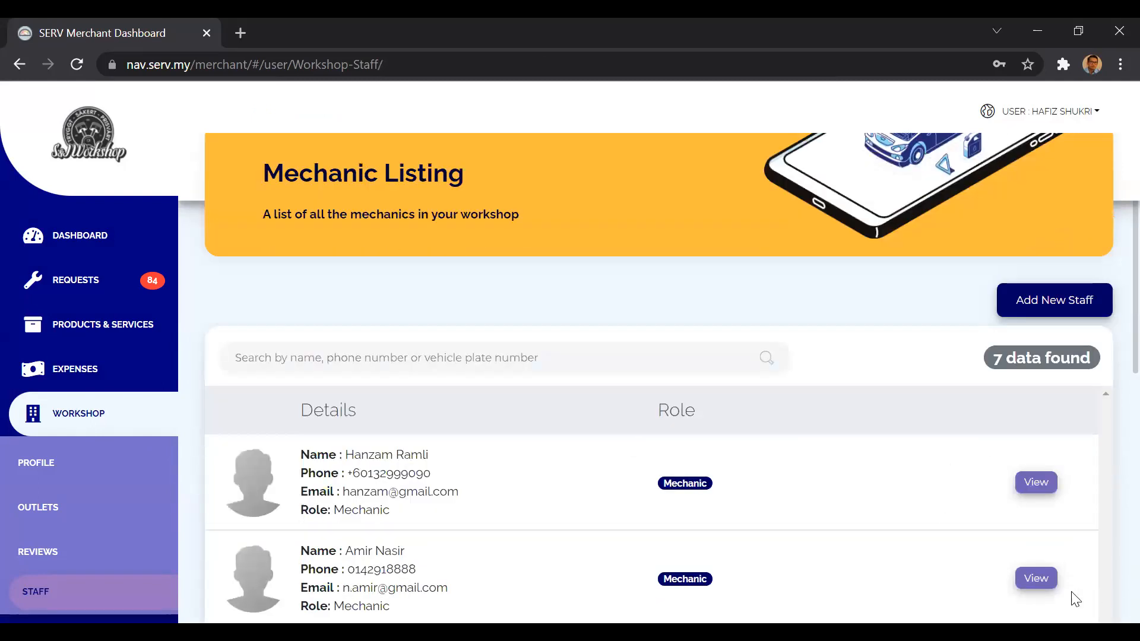
{"action": "scroll", "coordinate": [1010, 588], "scroll_direction": "down", "scroll_amount": 3}
{"action": "left_click", "coordinate": [1036, 477]}
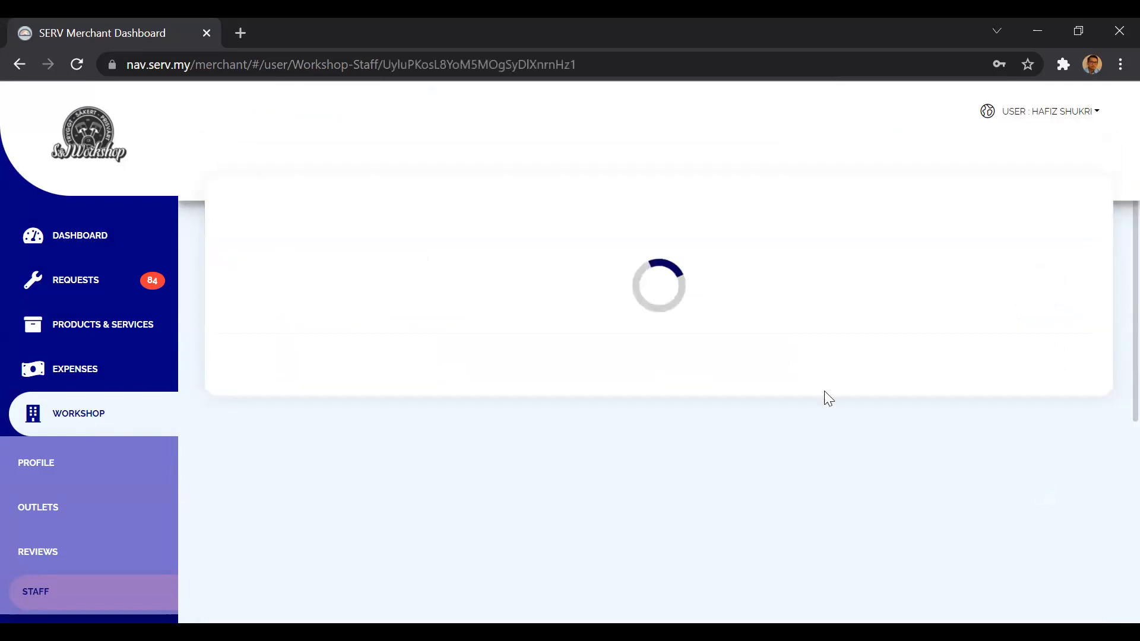
Set the mechanic status of the last pending task, assigned on 14/10/2021, to Completed and save the update.
{"action": "scroll", "coordinate": [632, 466], "scroll_direction": "down", "scroll_amount": 2}
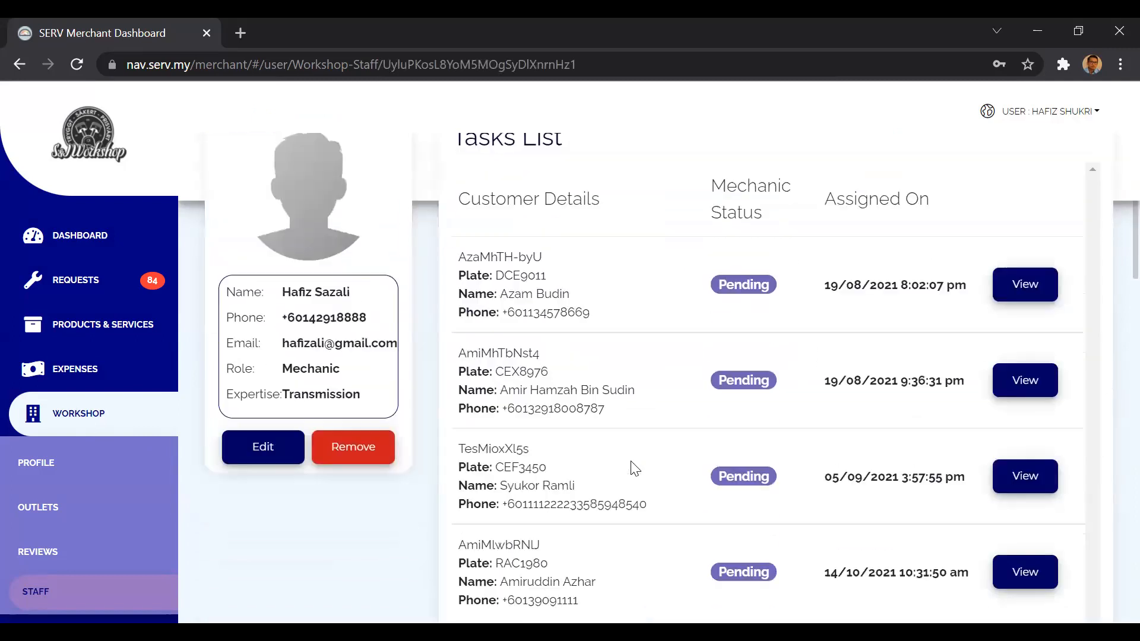
{"action": "scroll", "coordinate": [634, 469], "scroll_direction": "down", "scroll_amount": 5}
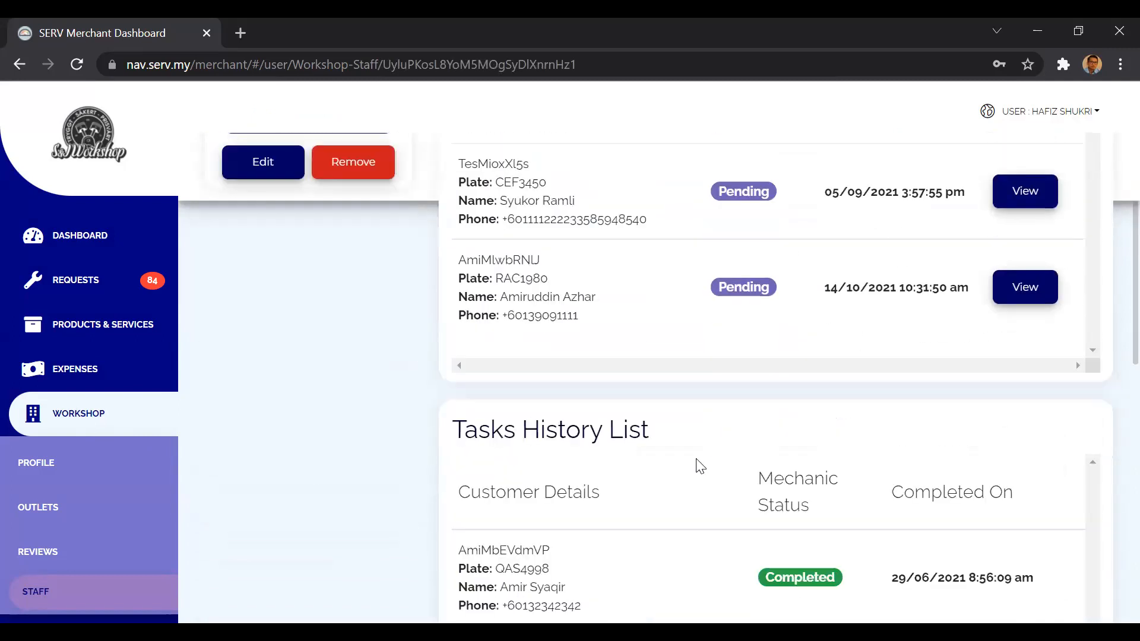
{"action": "scroll", "coordinate": [700, 466], "scroll_direction": "down", "scroll_amount": 4}
{"action": "scroll", "coordinate": [699, 467], "scroll_direction": "up", "scroll_amount": 8}
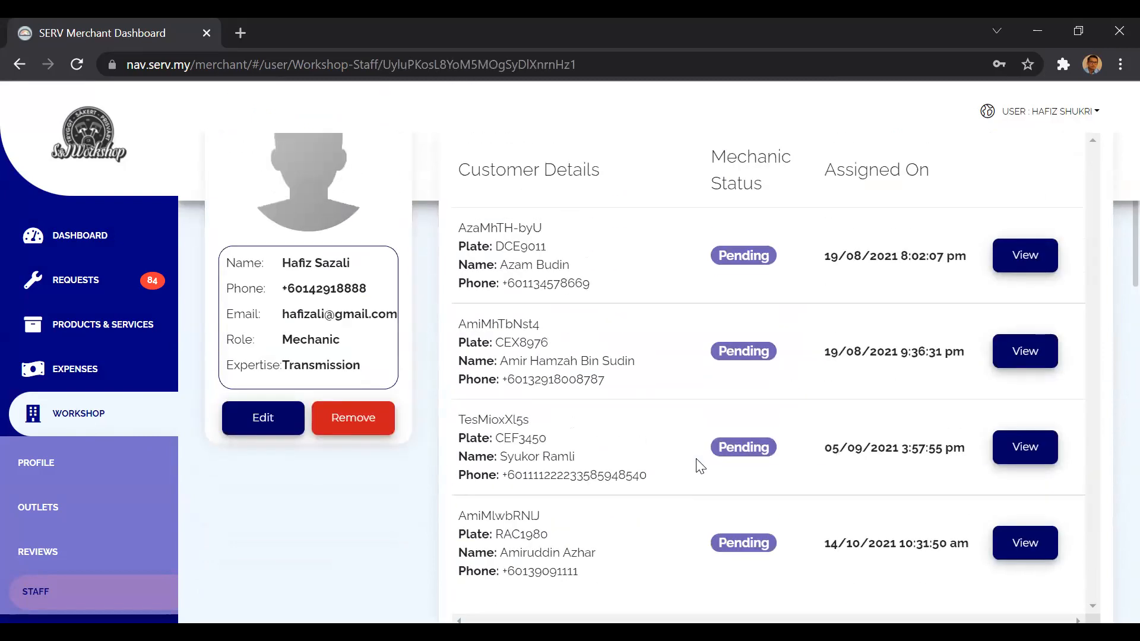
{"action": "scroll", "coordinate": [700, 466], "scroll_direction": "down", "scroll_amount": 1}
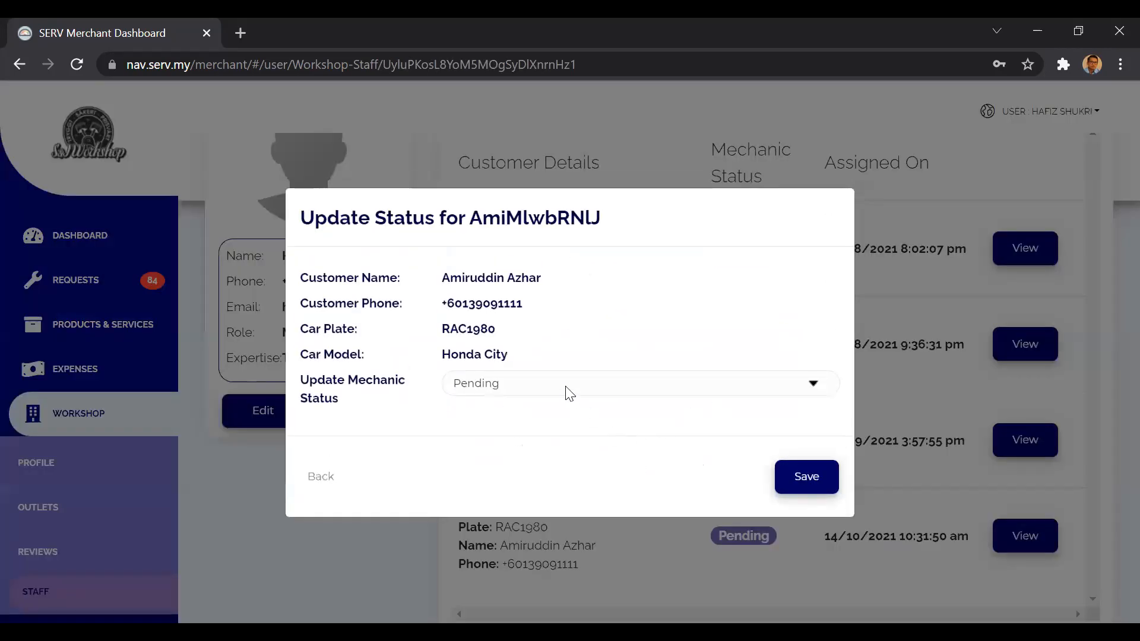
{"action": "left_click", "coordinate": [566, 388]}
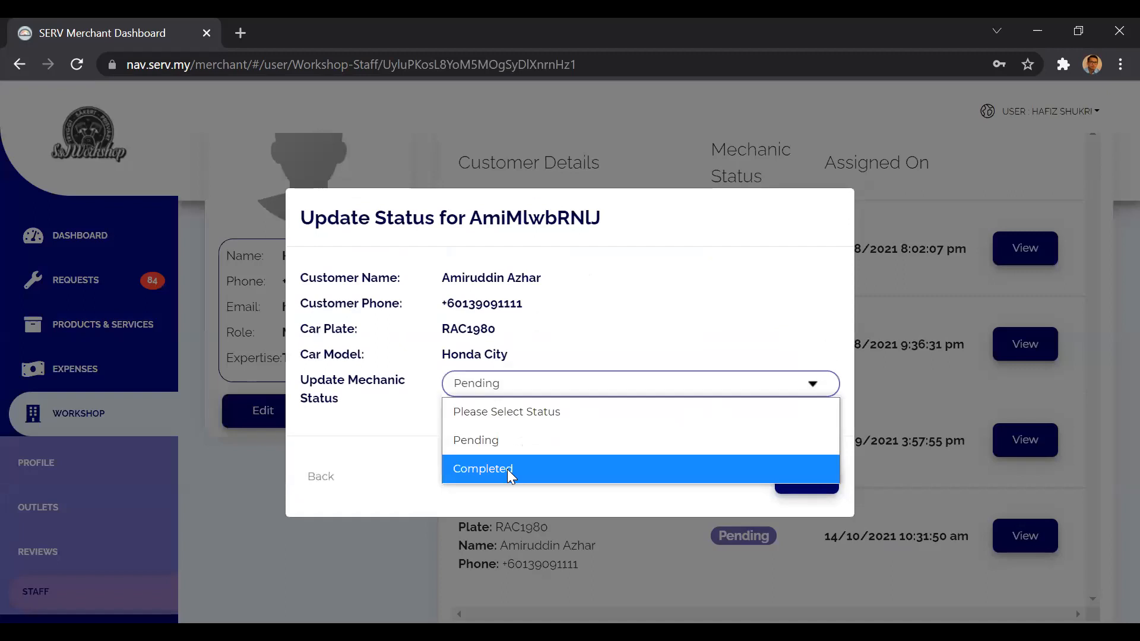
{"action": "left_click", "coordinate": [509, 470]}
{"action": "left_click", "coordinate": [797, 481]}
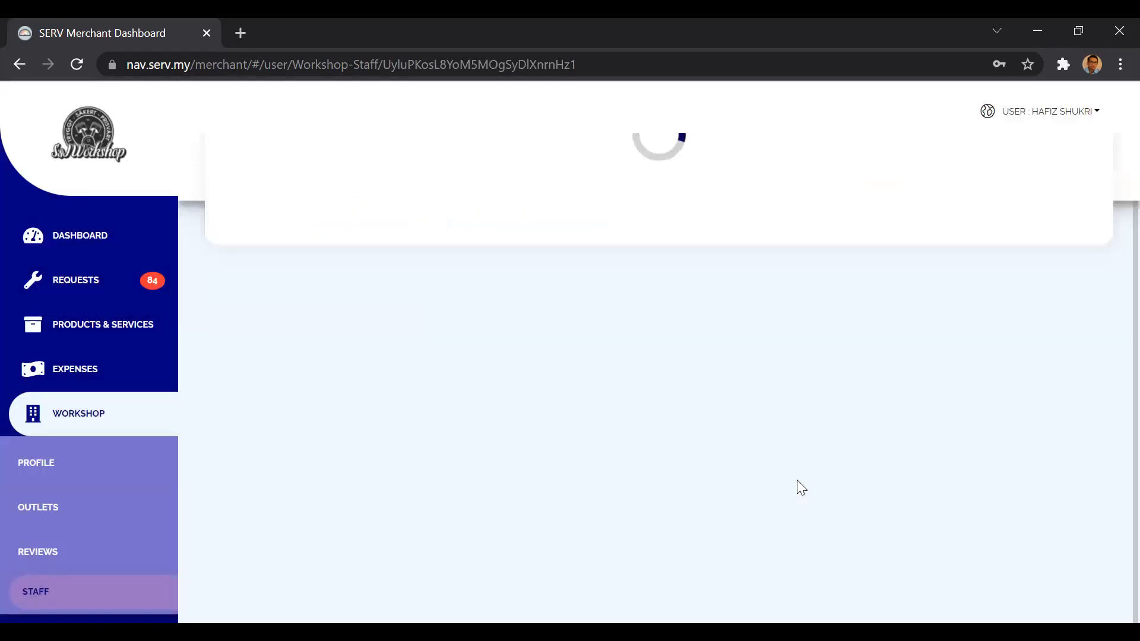
Review the mechanic's tasks list and tasks history list, and return to the mechanic listing.
{"action": "scroll", "coordinate": [696, 485], "scroll_direction": "down", "scroll_amount": 4}
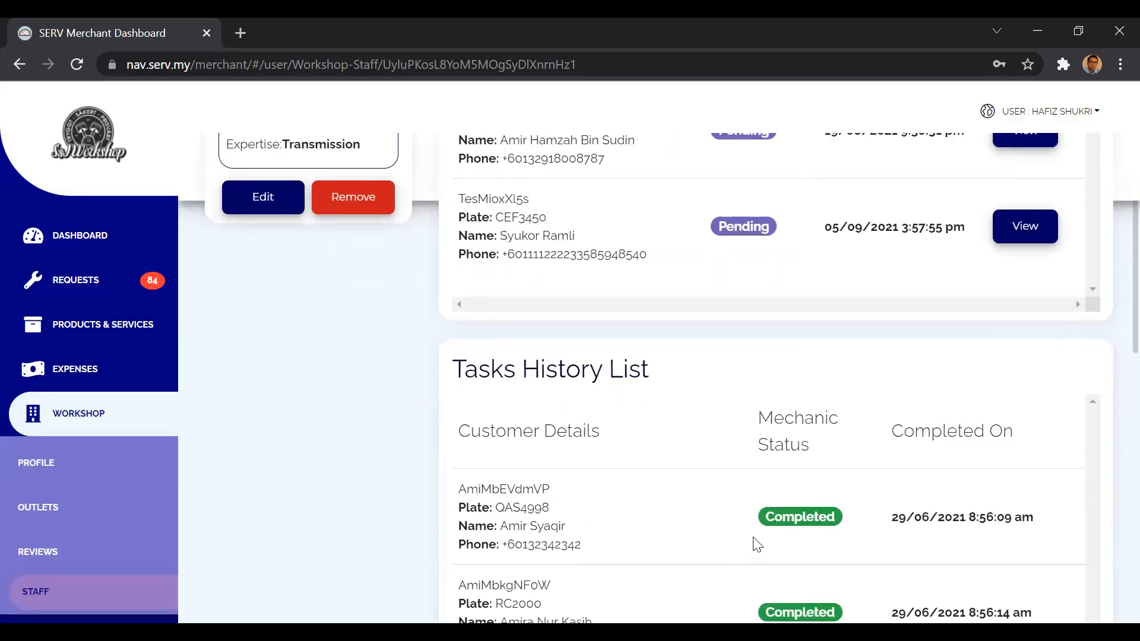
{"action": "scroll", "coordinate": [755, 543], "scroll_direction": "down", "scroll_amount": 2}
{"action": "scroll", "coordinate": [667, 409], "scroll_direction": "up", "scroll_amount": 6}
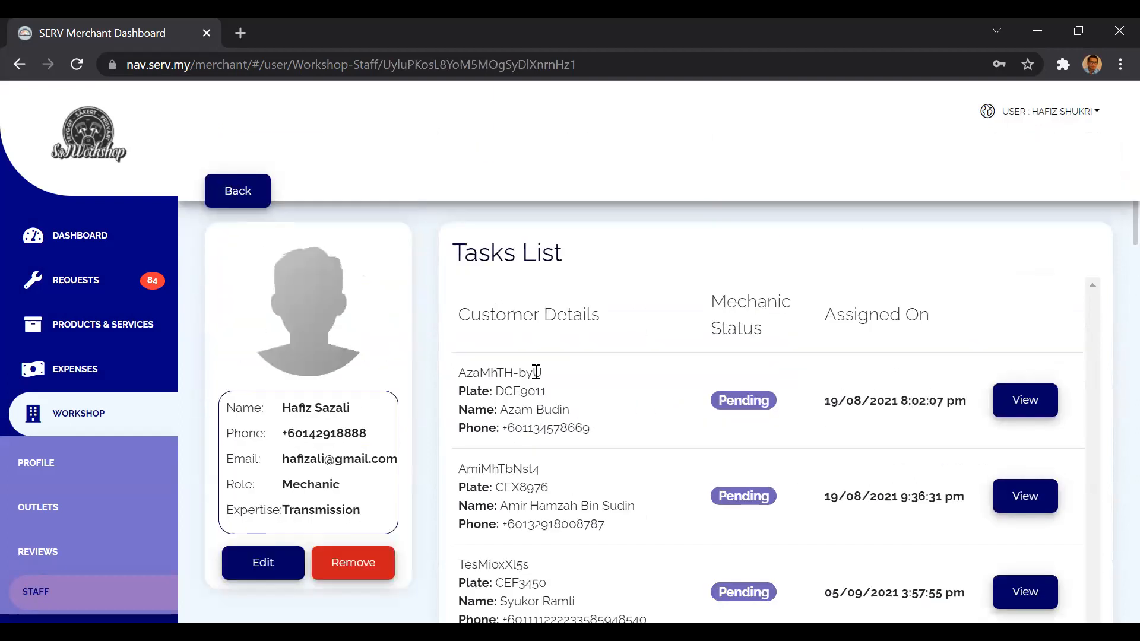
{"action": "scroll", "coordinate": [537, 372], "scroll_direction": "down", "scroll_amount": 6}
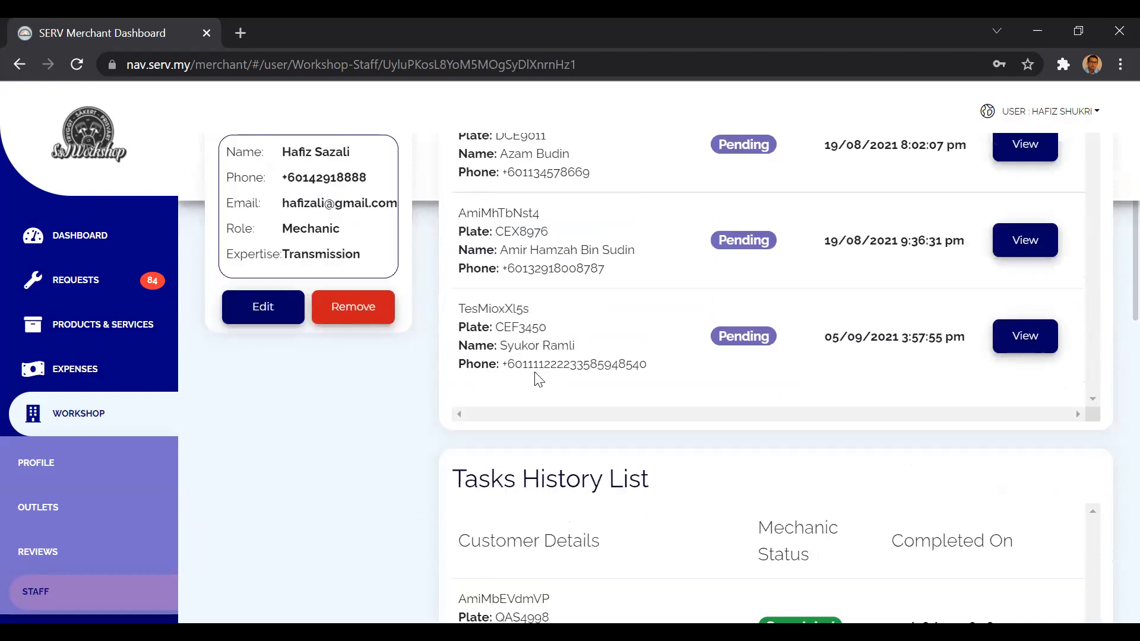
{"action": "scroll", "coordinate": [964, 455], "scroll_direction": "down", "scroll_amount": 3}
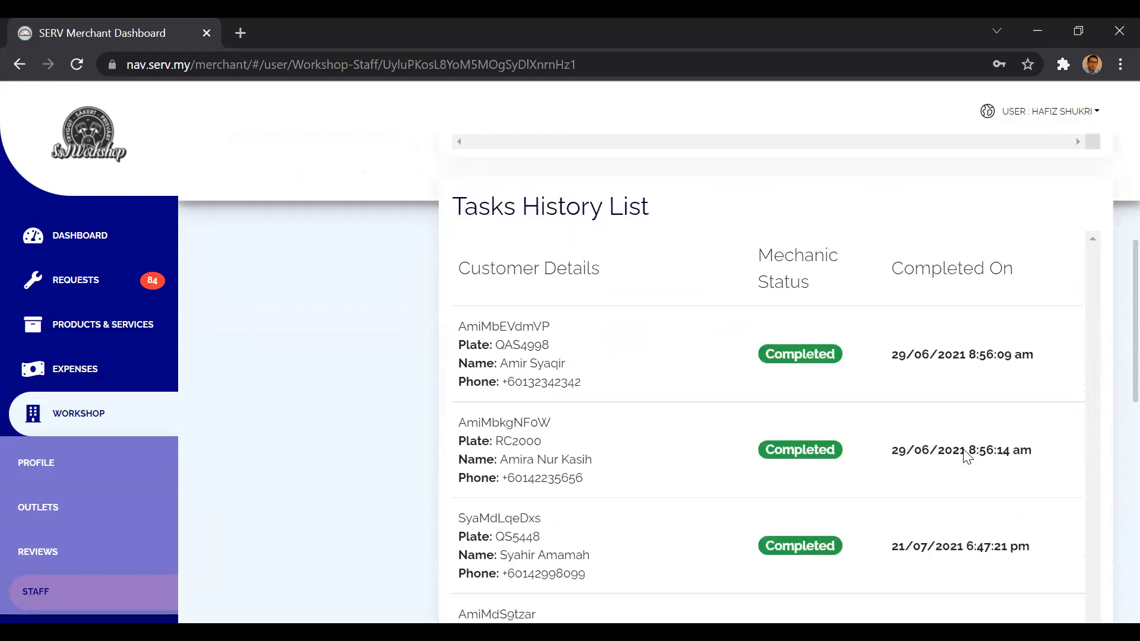
{"action": "scroll", "coordinate": [967, 458], "scroll_direction": "up", "scroll_amount": 9}
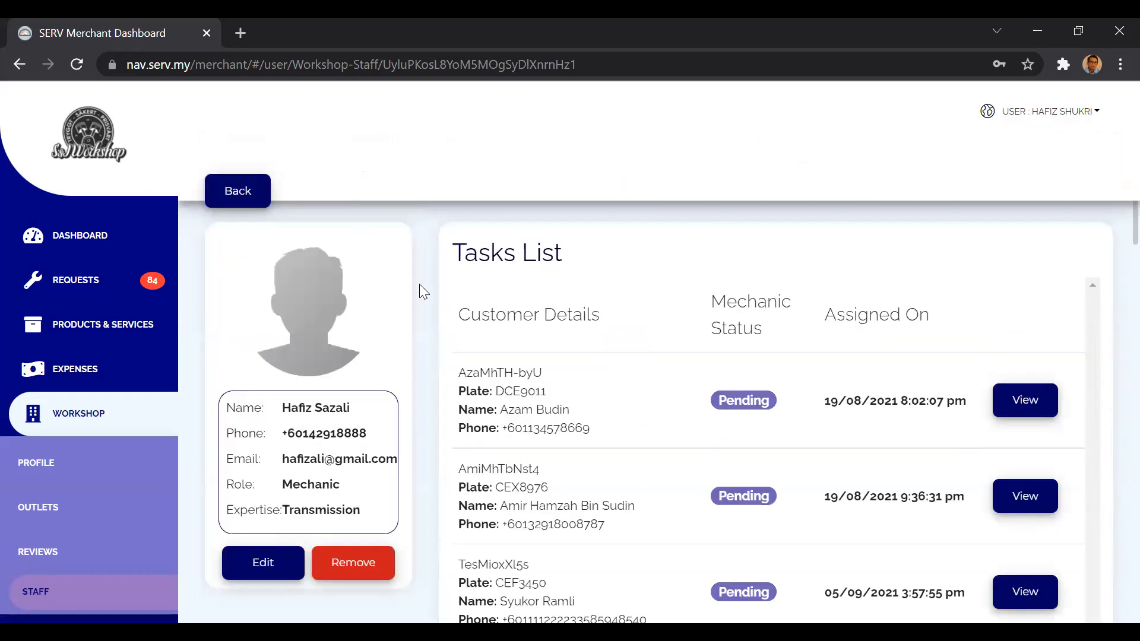
{"action": "left_click", "coordinate": [230, 202]}
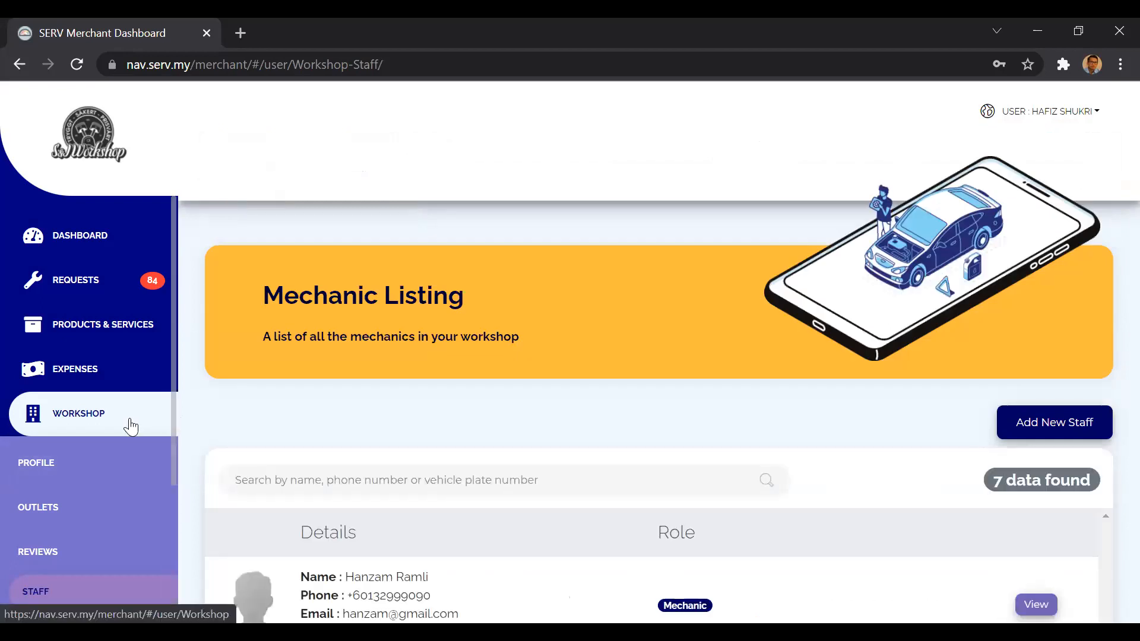
Open the Services page of the Products & Services section.
{"action": "left_click", "coordinate": [132, 426]}
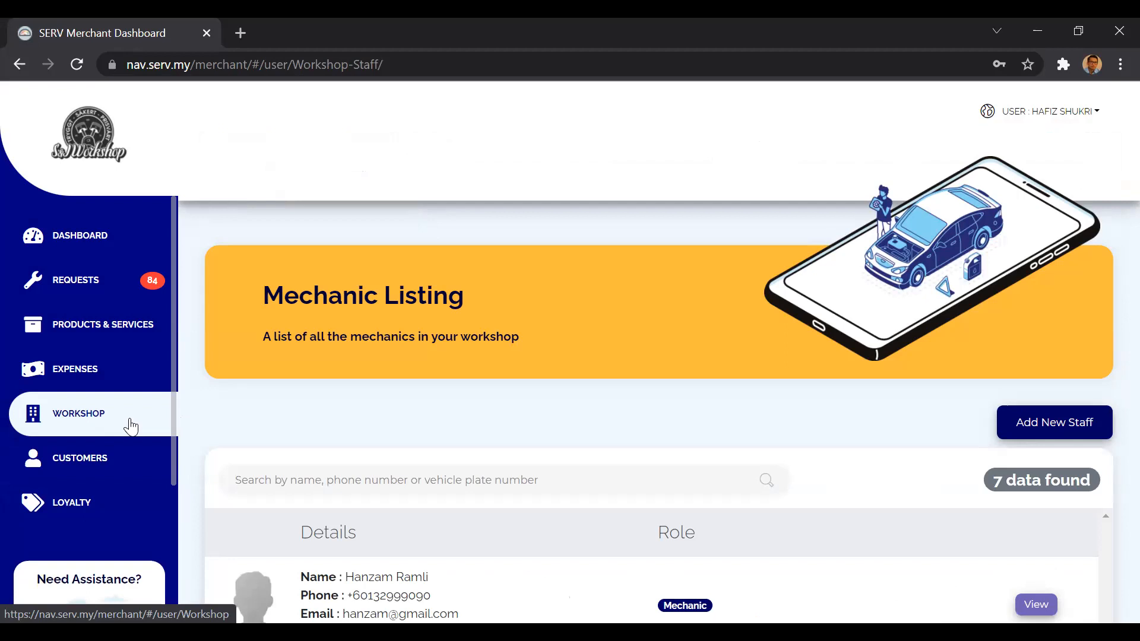
{"action": "left_click", "coordinate": [116, 337]}
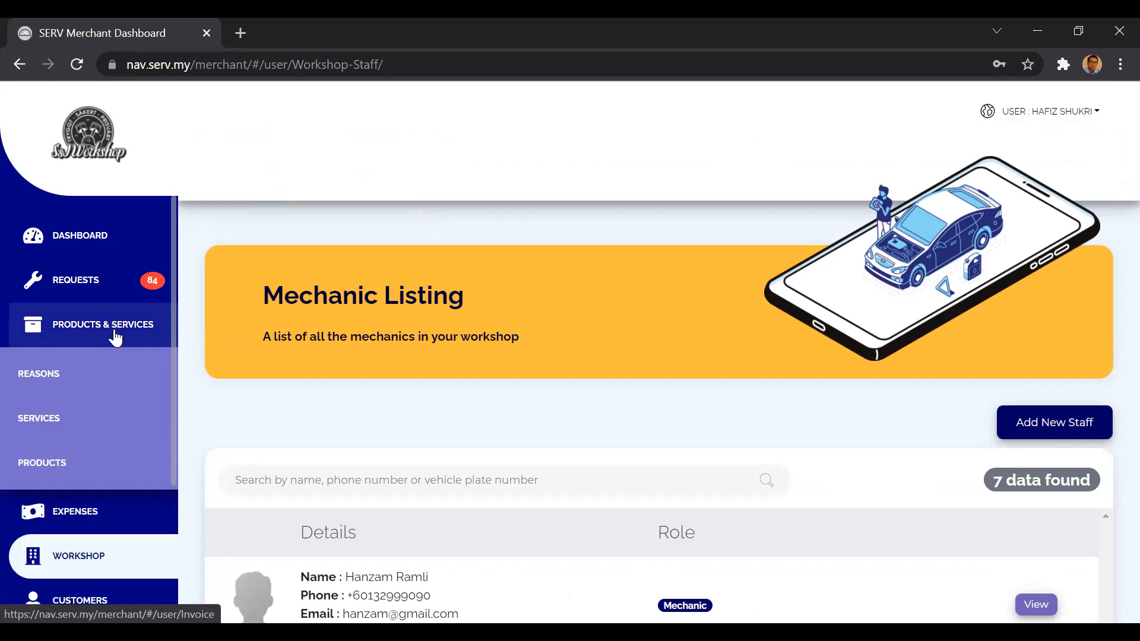
{"action": "left_click", "coordinate": [74, 420]}
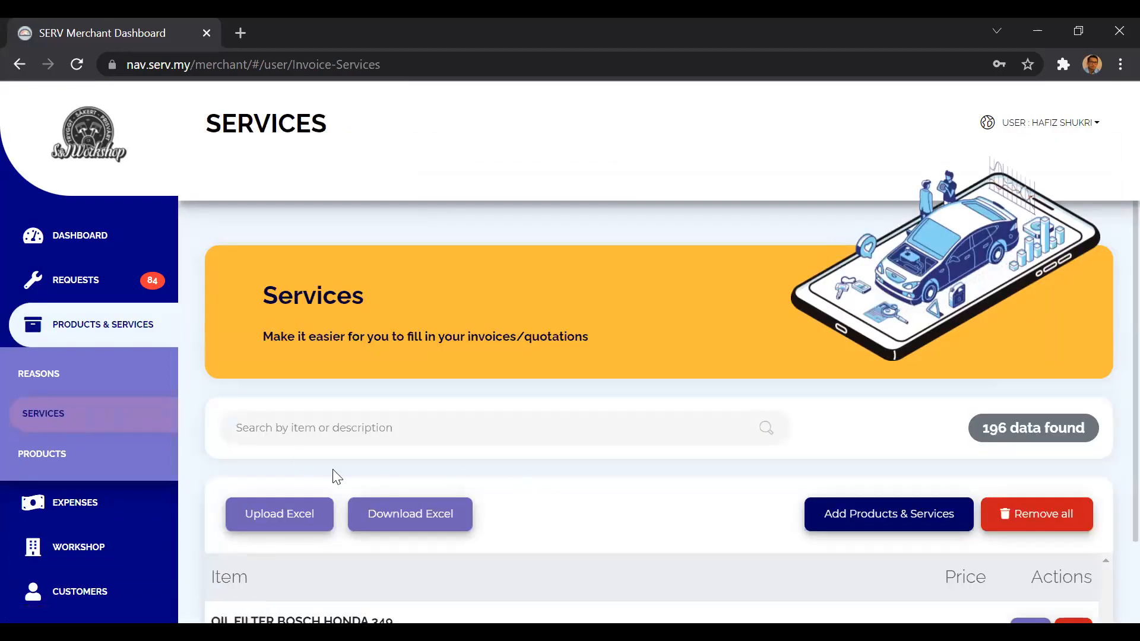
{"action": "left_click", "coordinate": [89, 337]}
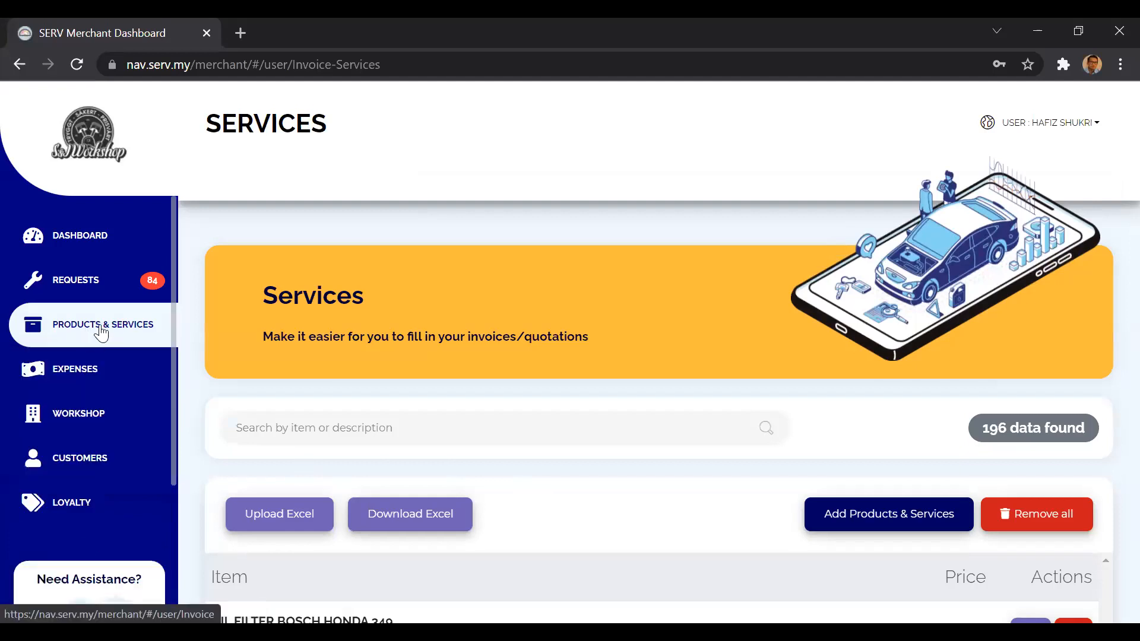
{"action": "left_click", "coordinate": [97, 342]}
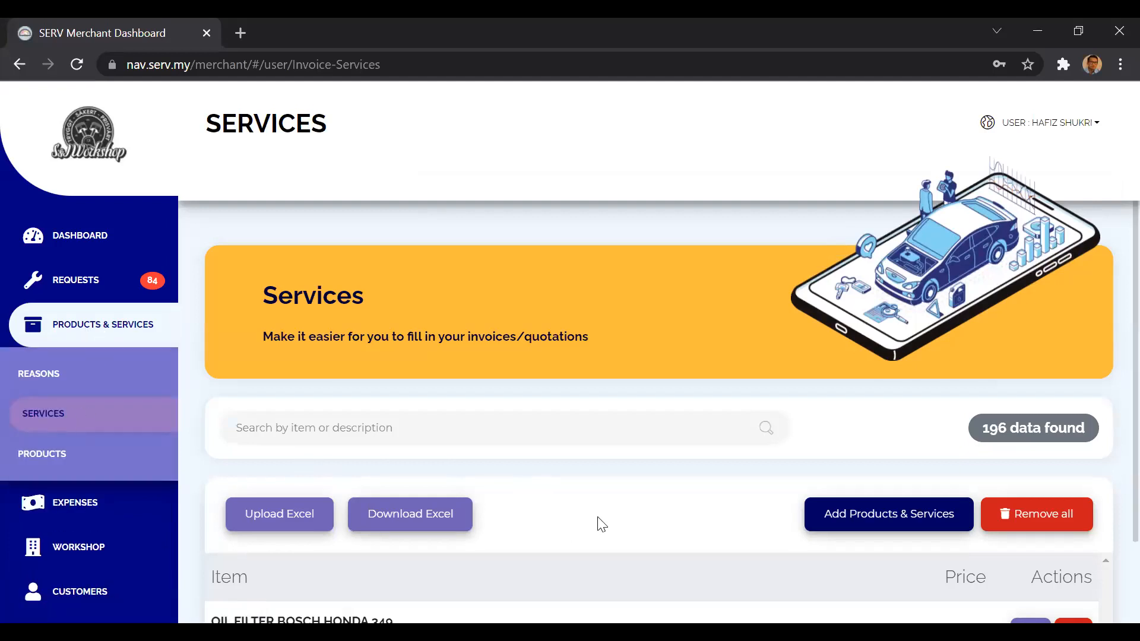
Look through the services list, examining the item names, descriptions, prices and available actions.
{"action": "scroll", "coordinate": [602, 523], "scroll_direction": "down", "scroll_amount": 5}
{"action": "scroll", "coordinate": [602, 524], "scroll_direction": "up", "scroll_amount": 2}
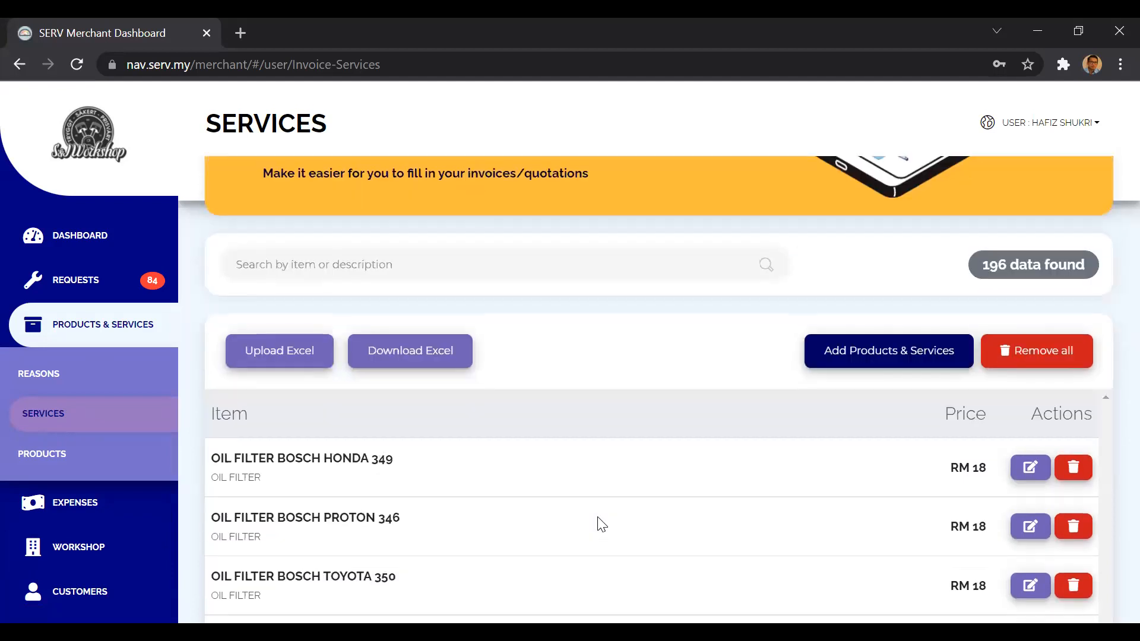
{"action": "scroll", "coordinate": [602, 524], "scroll_direction": "up", "scroll_amount": 3}
{"action": "scroll", "coordinate": [601, 524], "scroll_direction": "down", "scroll_amount": 2}
{"action": "scroll", "coordinate": [598, 518], "scroll_direction": "up", "scroll_amount": 1}
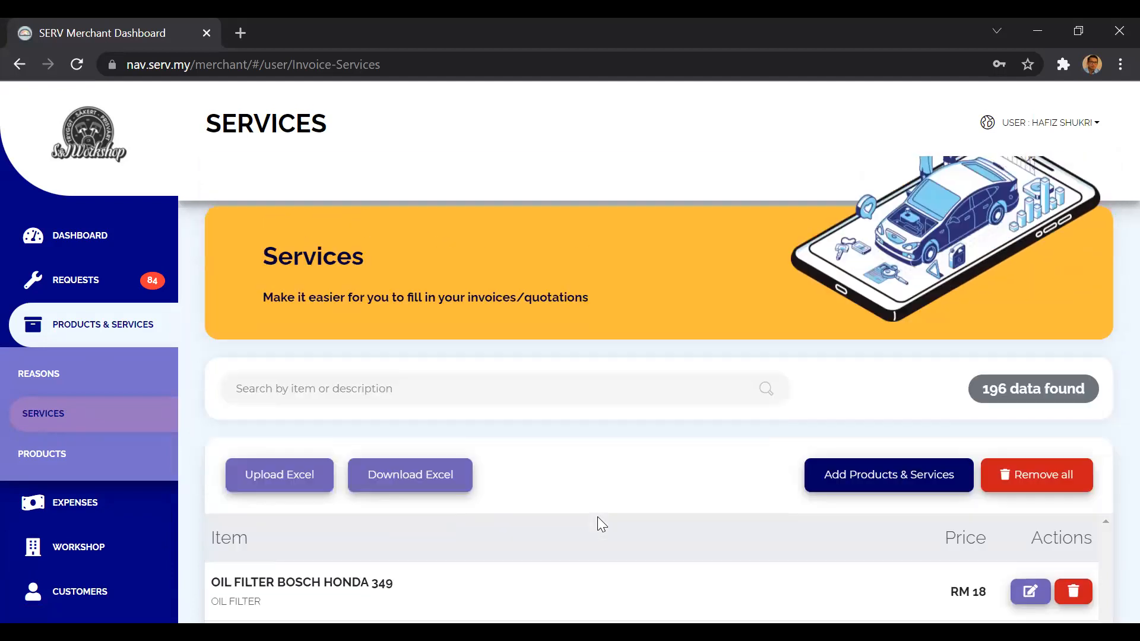
{"action": "scroll", "coordinate": [598, 518], "scroll_direction": "down", "scroll_amount": 3}
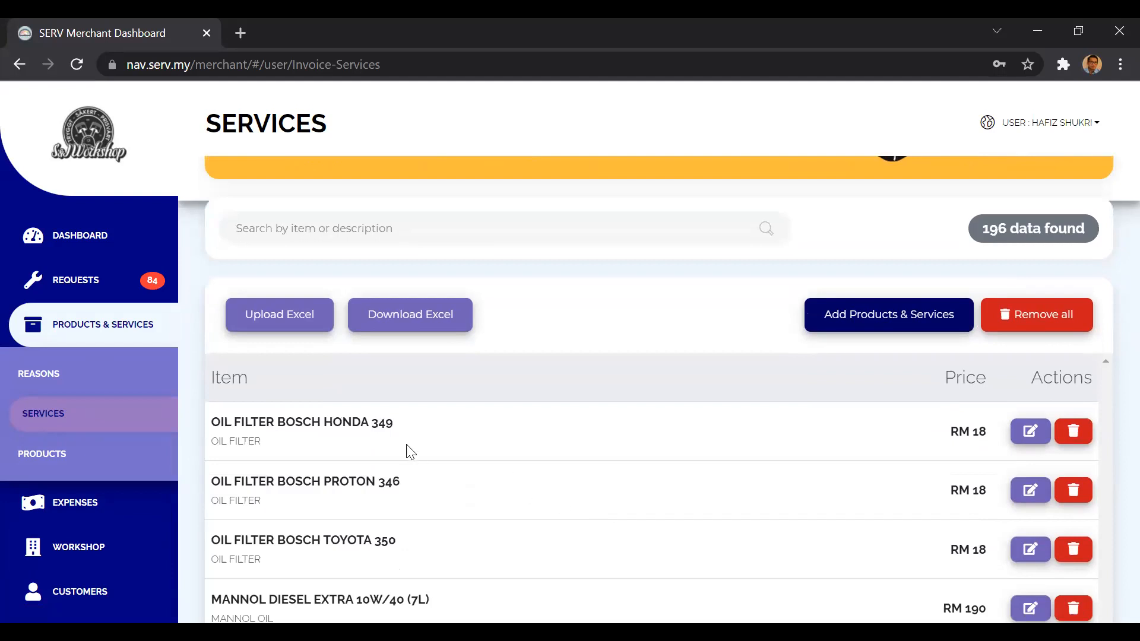
{"action": "scroll", "coordinate": [319, 503], "scroll_direction": "down", "scroll_amount": 2}
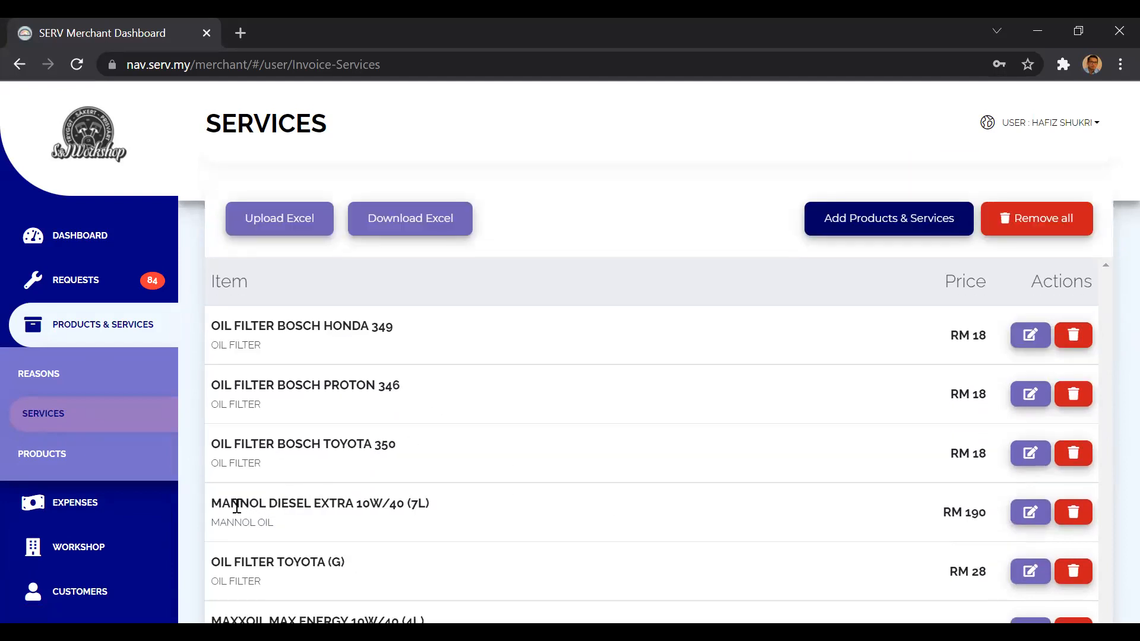
{"action": "scroll", "coordinate": [376, 521], "scroll_direction": "down", "scroll_amount": 2}
{"action": "scroll", "coordinate": [374, 518], "scroll_direction": "down", "scroll_amount": 1}
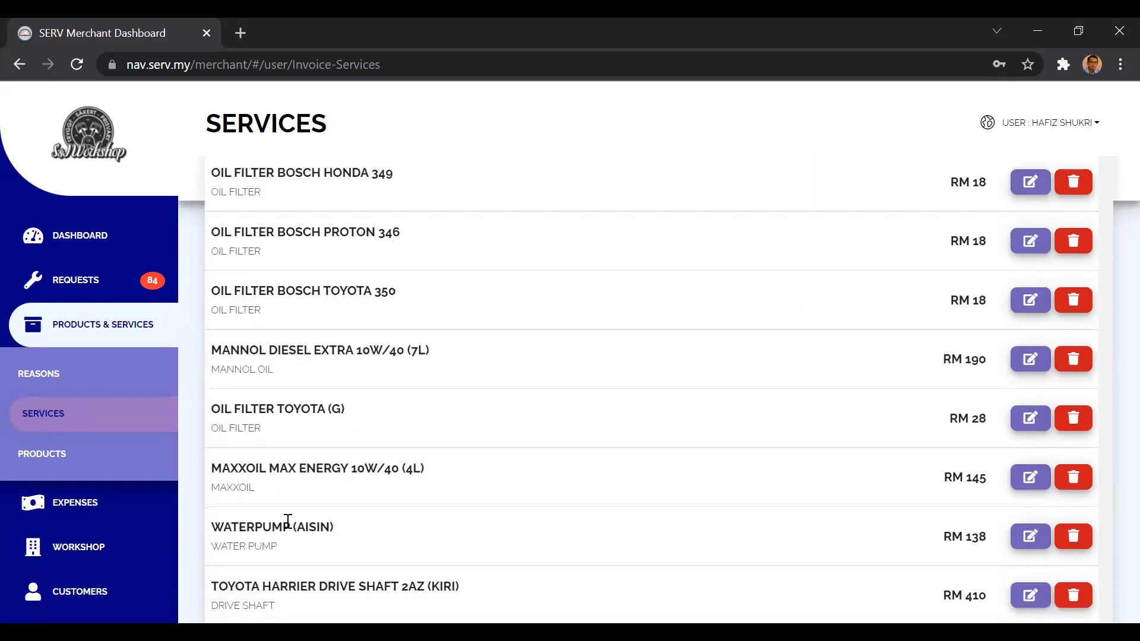
{"action": "scroll", "coordinate": [285, 522], "scroll_direction": "down", "scroll_amount": 1}
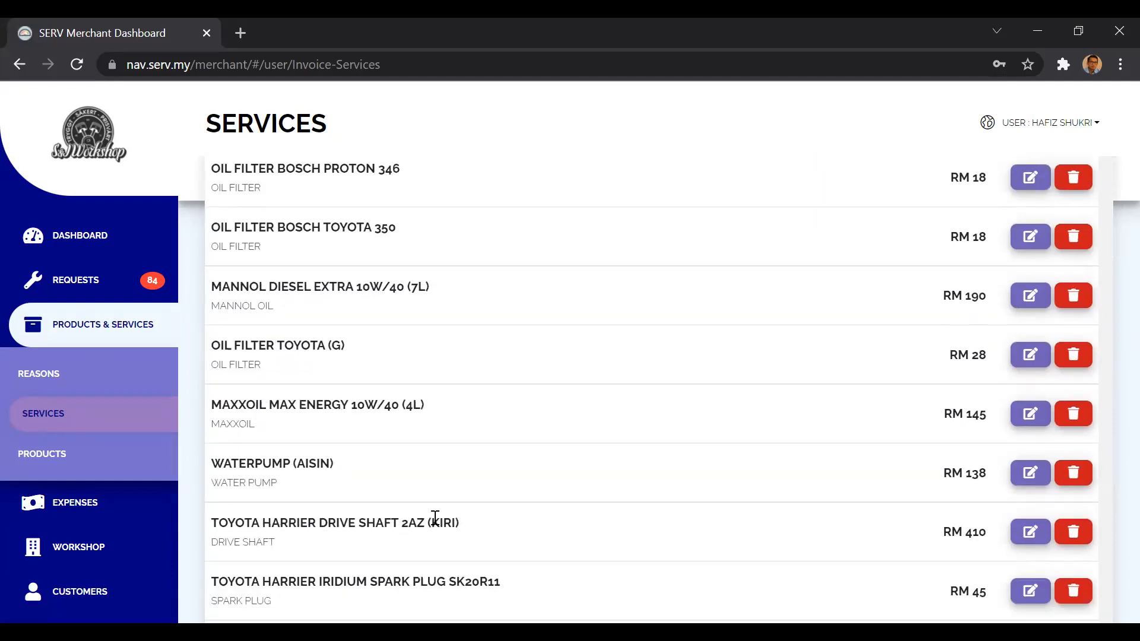
{"action": "scroll", "coordinate": [785, 481], "scroll_direction": "up", "scroll_amount": 5}
{"action": "scroll", "coordinate": [788, 481], "scroll_direction": "up", "scroll_amount": 3}
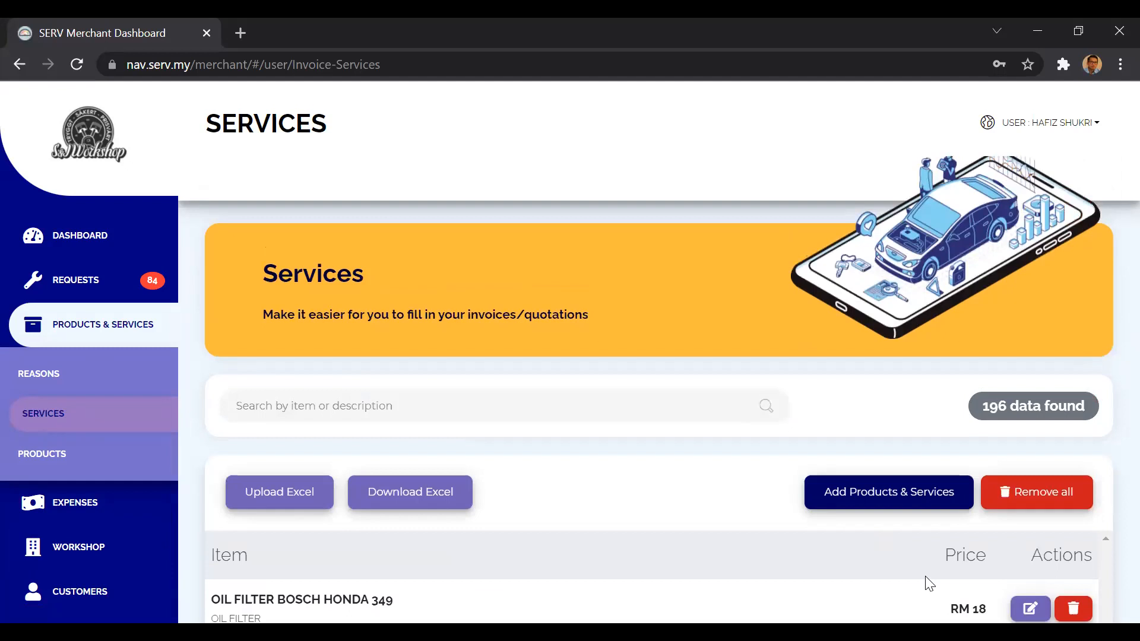
Open the form for adding products and services, examine its item name, description and price fields, and cancel without saving.
{"action": "scroll", "coordinate": [929, 583], "scroll_direction": "down", "scroll_amount": 1}
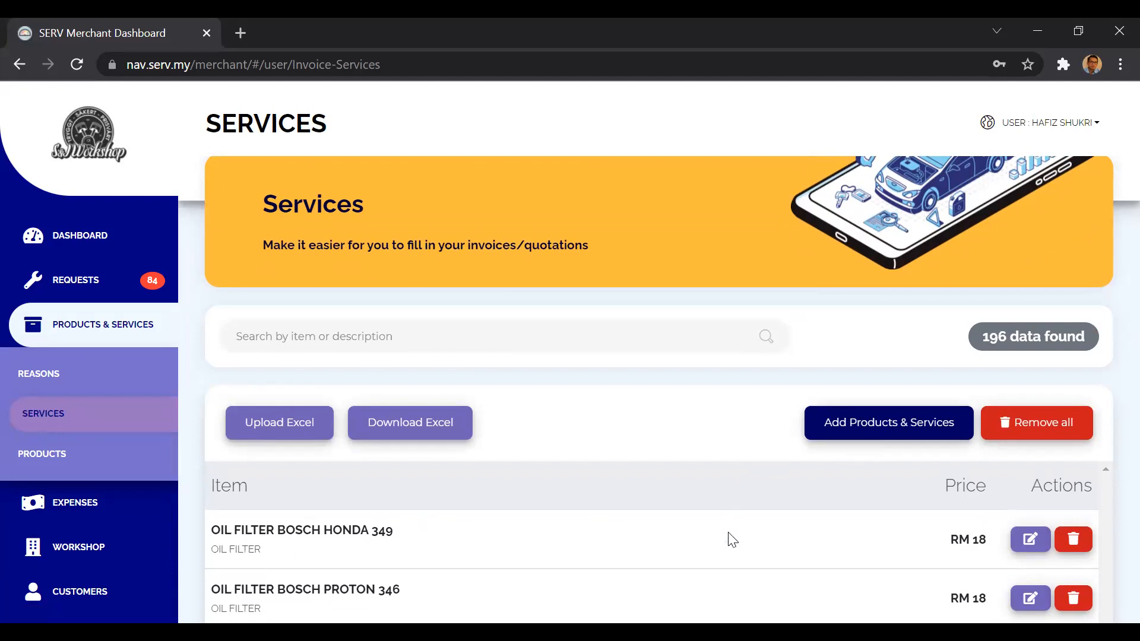
{"action": "scroll", "coordinate": [732, 539], "scroll_direction": "down", "scroll_amount": 1}
{"action": "scroll", "coordinate": [732, 539], "scroll_direction": "up", "scroll_amount": 1}
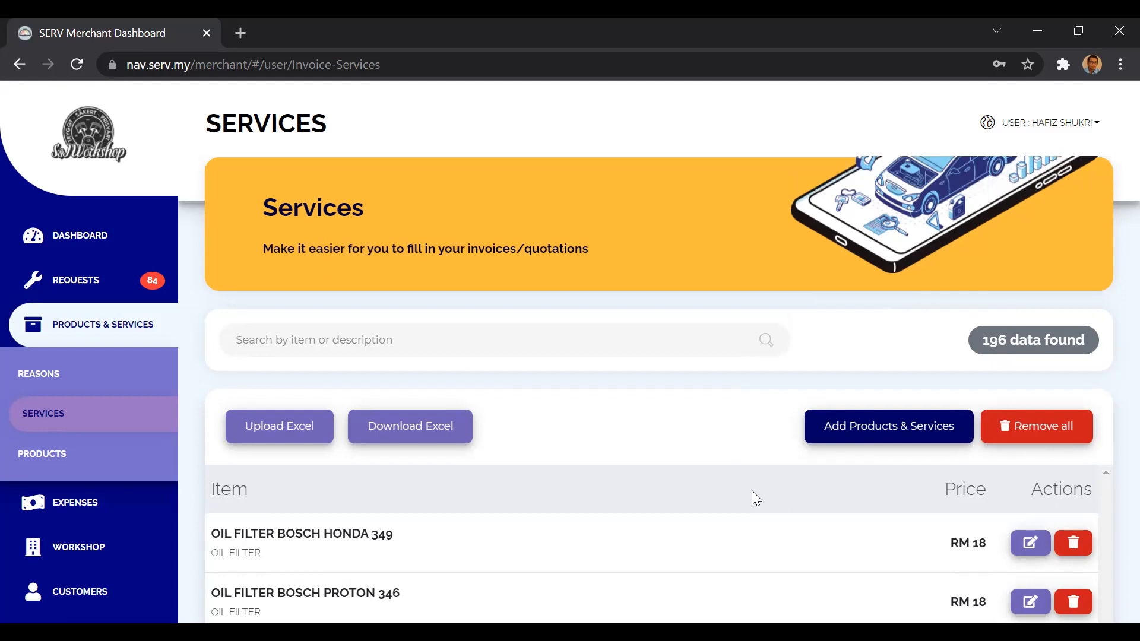
{"action": "left_click", "coordinate": [862, 441]}
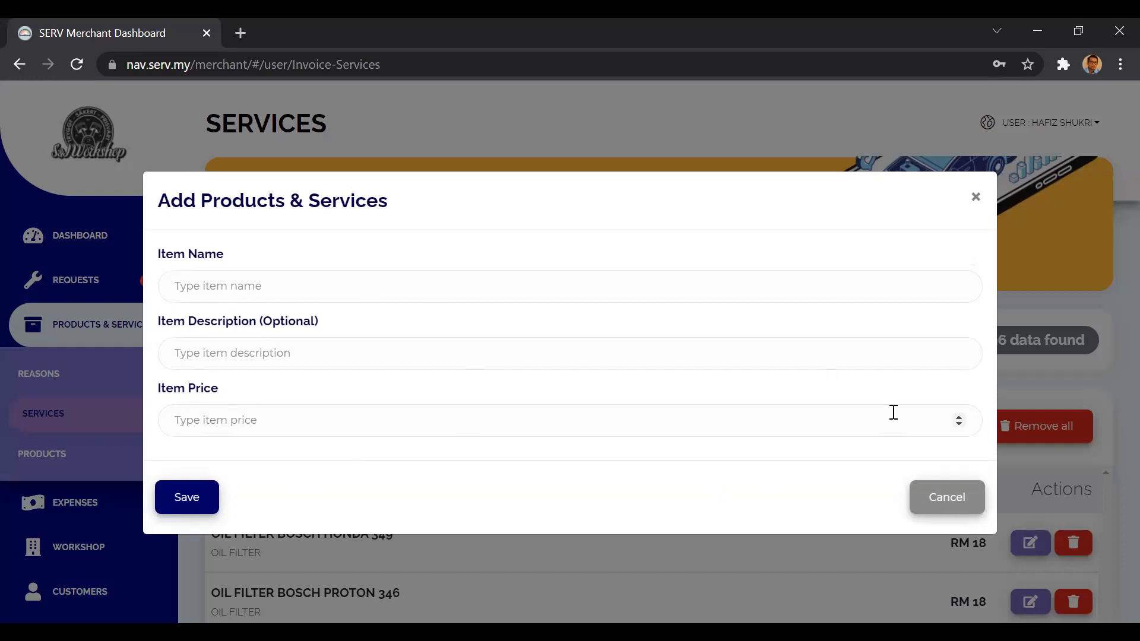
{"action": "left_click", "coordinate": [944, 497]}
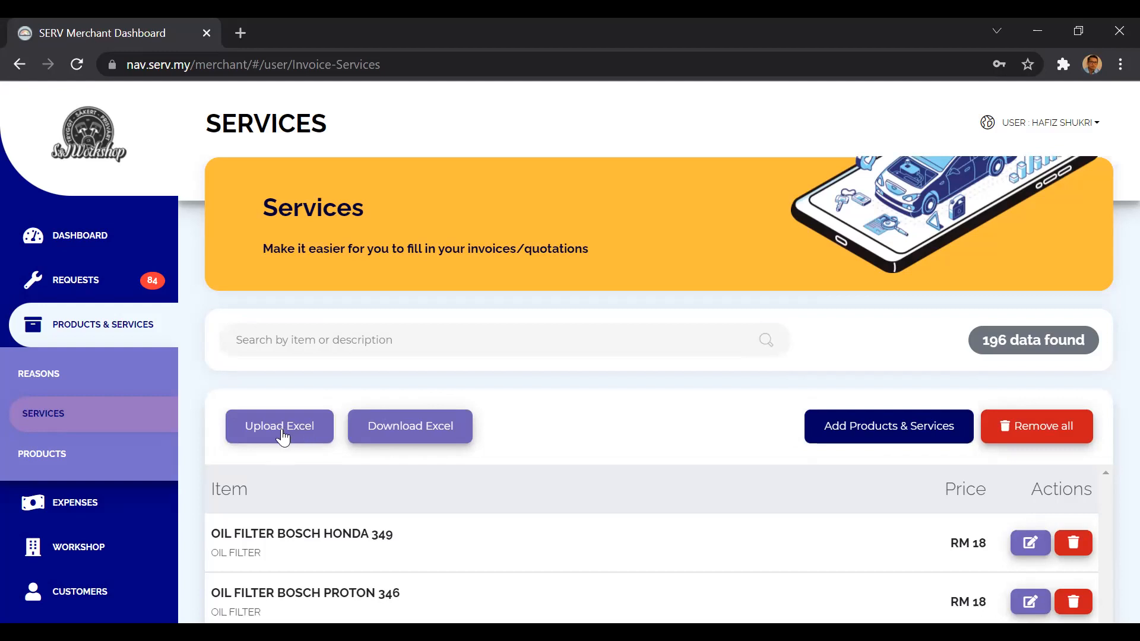
Remove all items from the services list and refill it by uploading the PRODUCT LIST - SERV Excel file from the Desktop.
{"action": "left_click", "coordinate": [1031, 423]}
{"action": "left_click", "coordinate": [664, 224]}
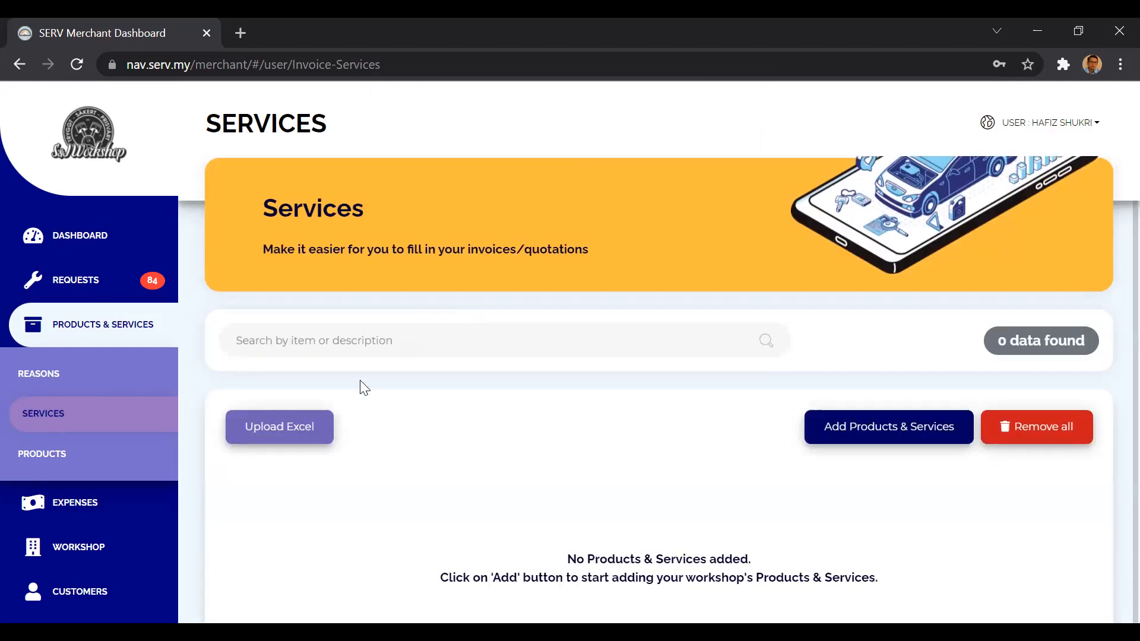
{"action": "left_click", "coordinate": [311, 429]}
{"action": "left_click", "coordinate": [223, 510]}
{"action": "left_click", "coordinate": [286, 304]}
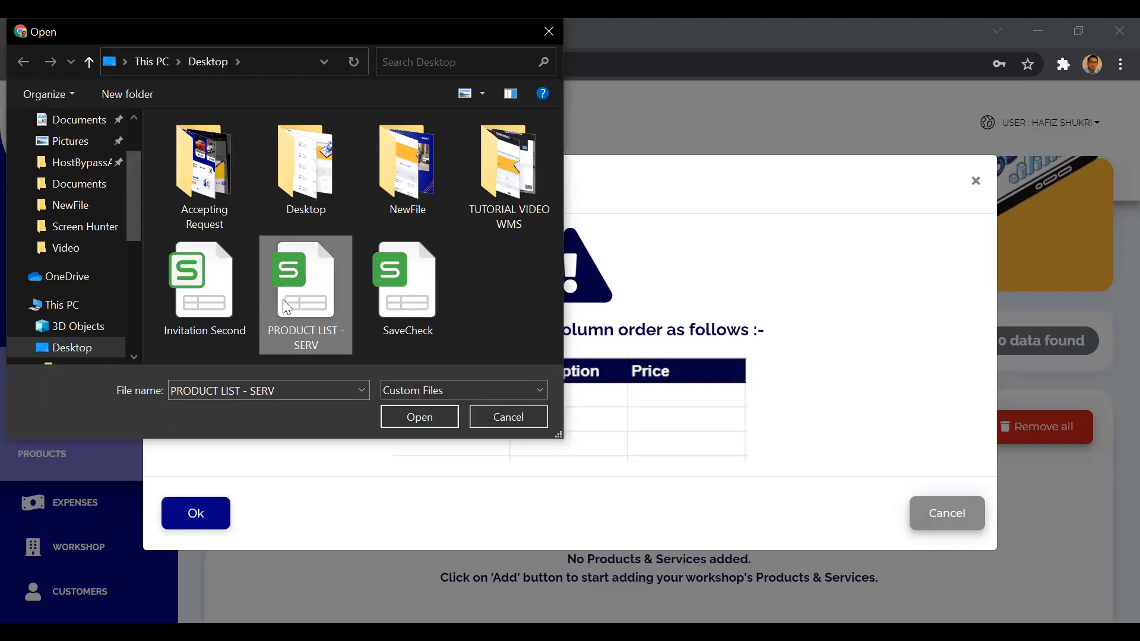
{"action": "double_click", "coordinate": [287, 307]}
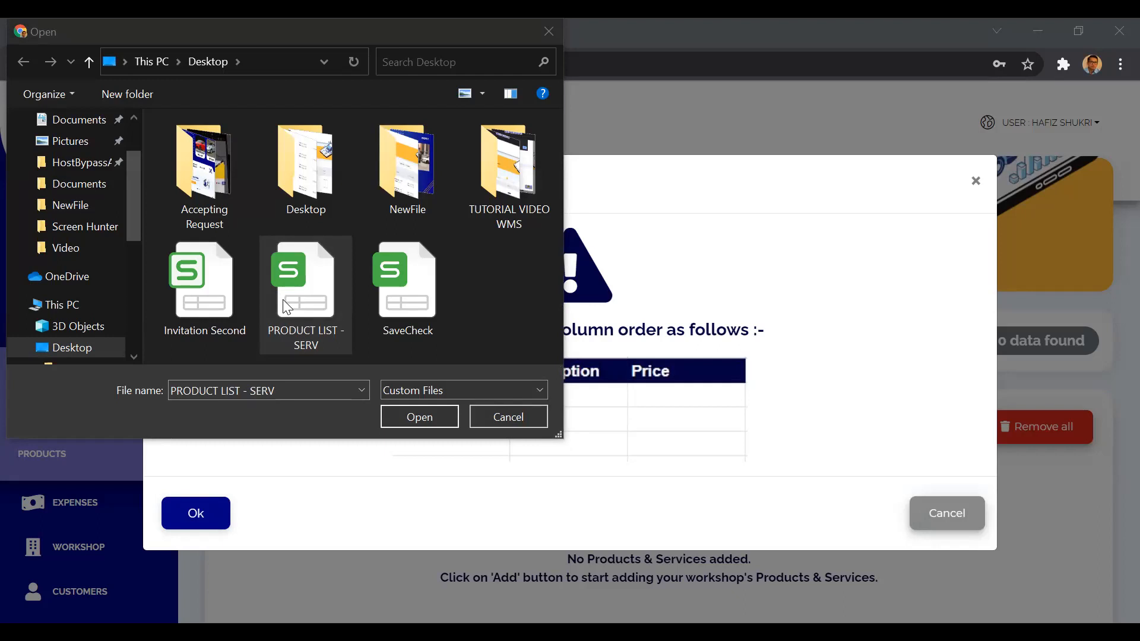
{"action": "left_click", "coordinate": [279, 310]}
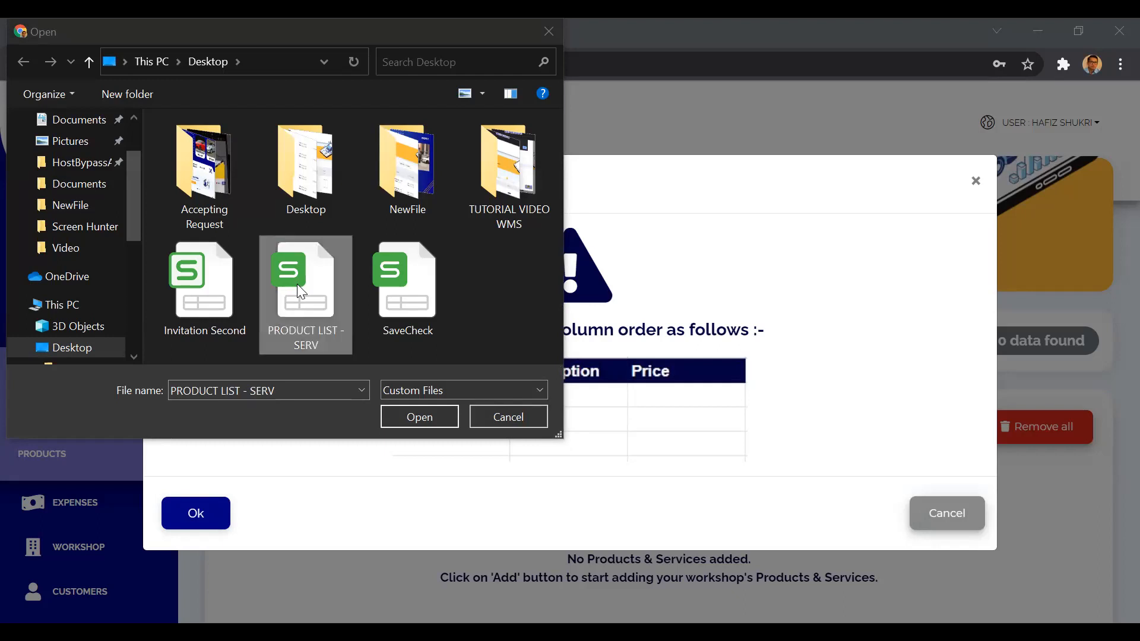
{"action": "left_click", "coordinate": [415, 418]}
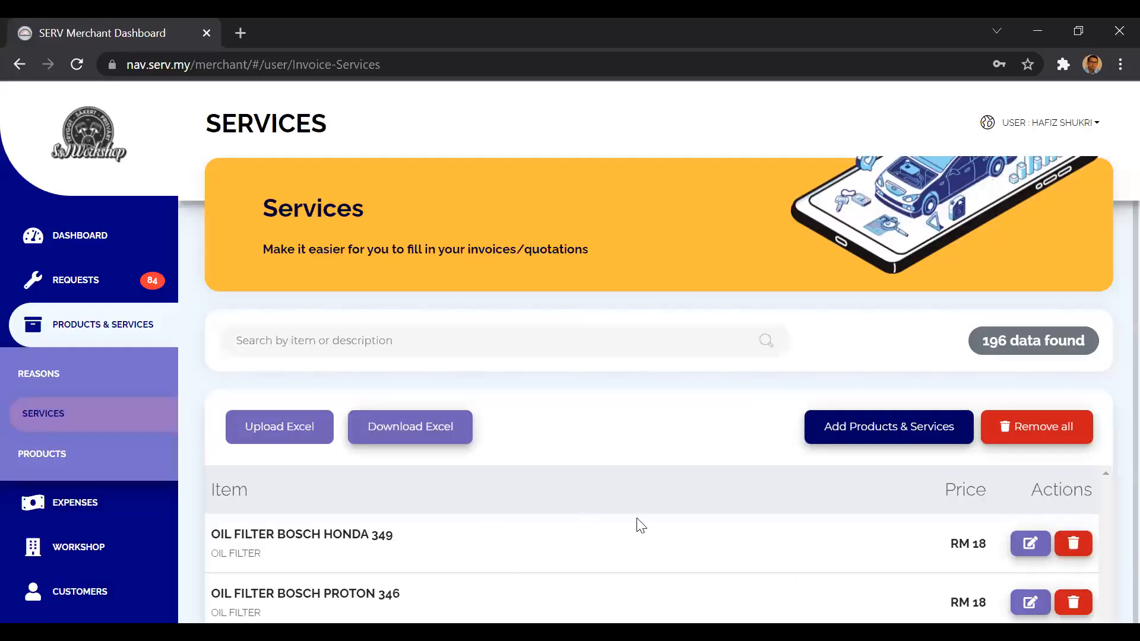
Look over the uploaded services list and open the appointment reasons page.
{"action": "scroll", "coordinate": [645, 529], "scroll_direction": "down", "scroll_amount": 3}
{"action": "scroll", "coordinate": [646, 528], "scroll_direction": "up", "scroll_amount": 5}
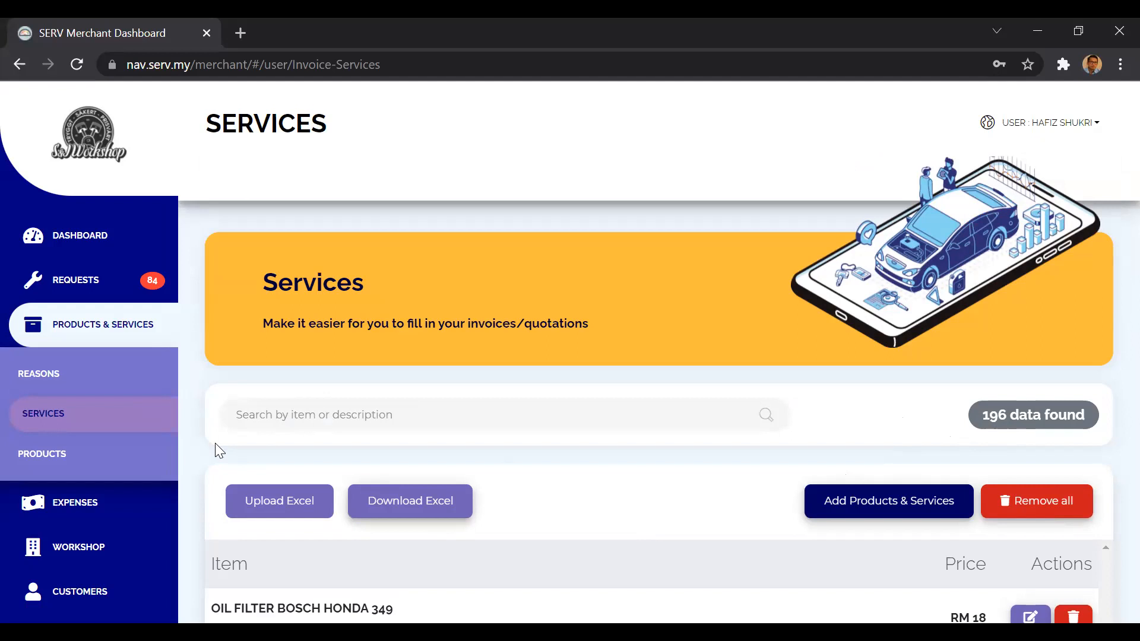
{"action": "left_click", "coordinate": [86, 392]}
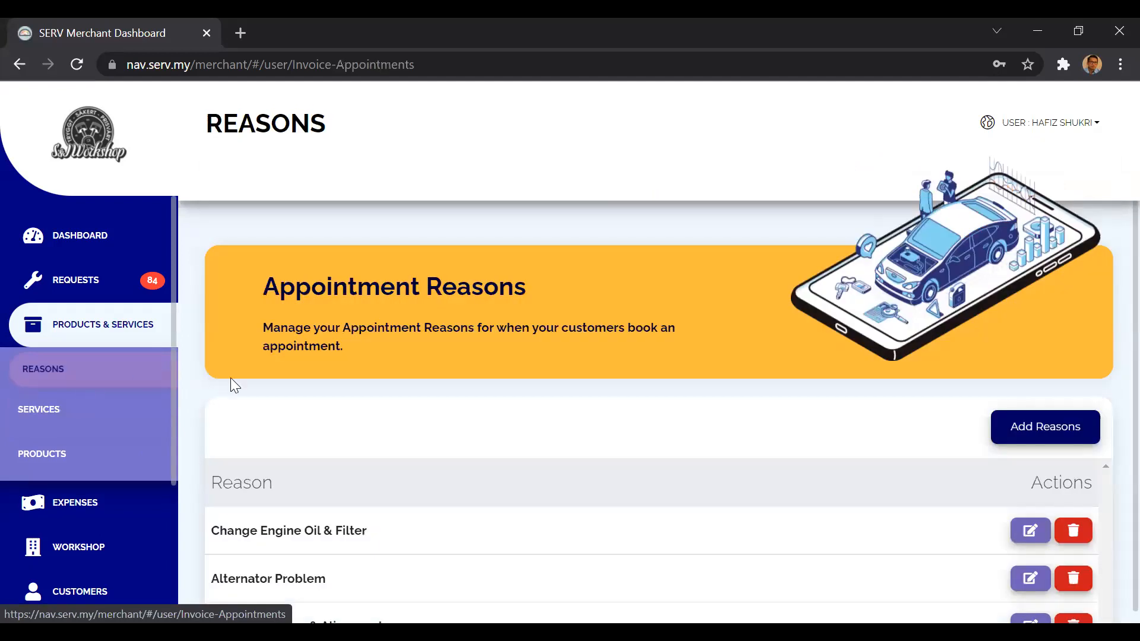
Look through the appointment reasons list, examining the listed reasons and their edit and delete actions.
{"action": "scroll", "coordinate": [238, 376], "scroll_direction": "down", "scroll_amount": 1}
{"action": "scroll", "coordinate": [238, 376], "scroll_direction": "down", "scroll_amount": 2}
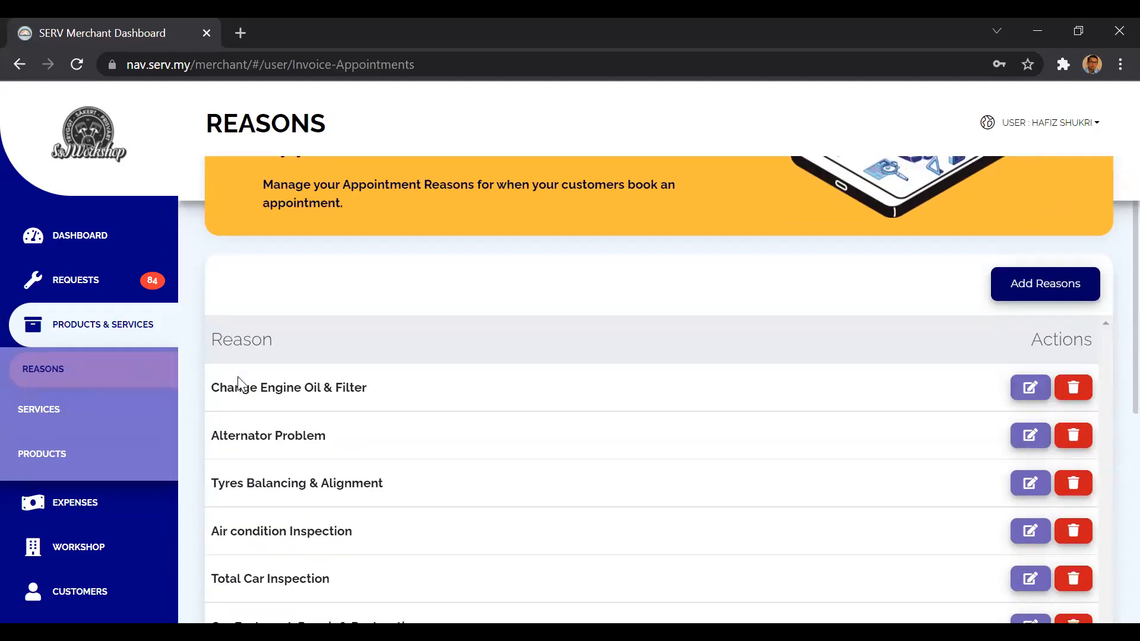
{"action": "scroll", "coordinate": [238, 377], "scroll_direction": "up", "scroll_amount": 1}
{"action": "scroll", "coordinate": [237, 376], "scroll_direction": "down", "scroll_amount": 1}
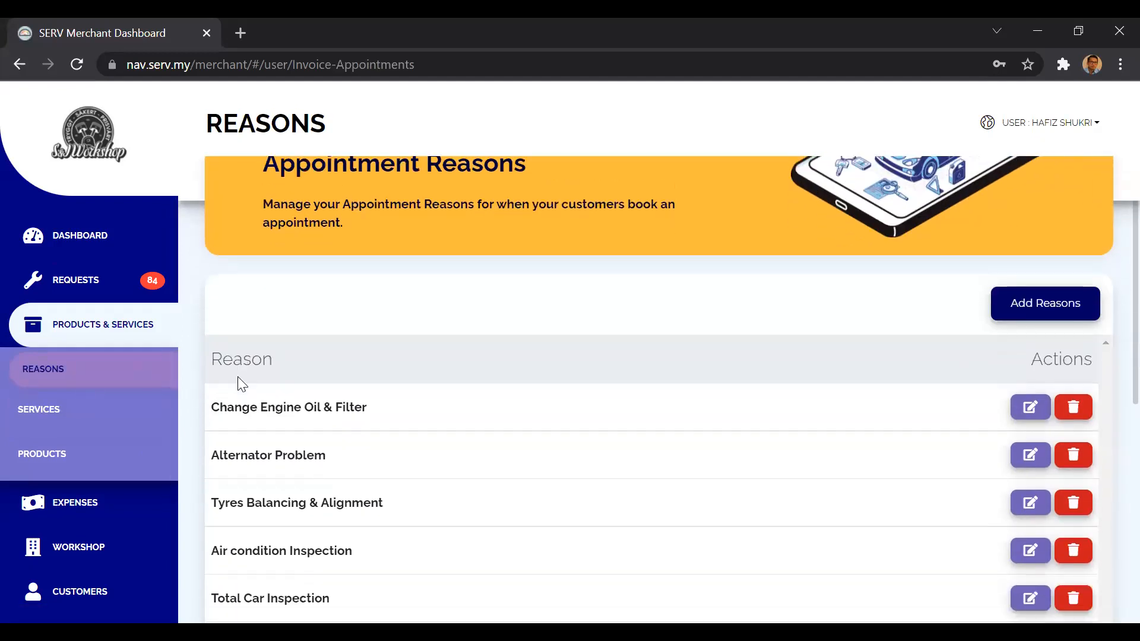
{"action": "scroll", "coordinate": [238, 376], "scroll_direction": "up", "scroll_amount": 1}
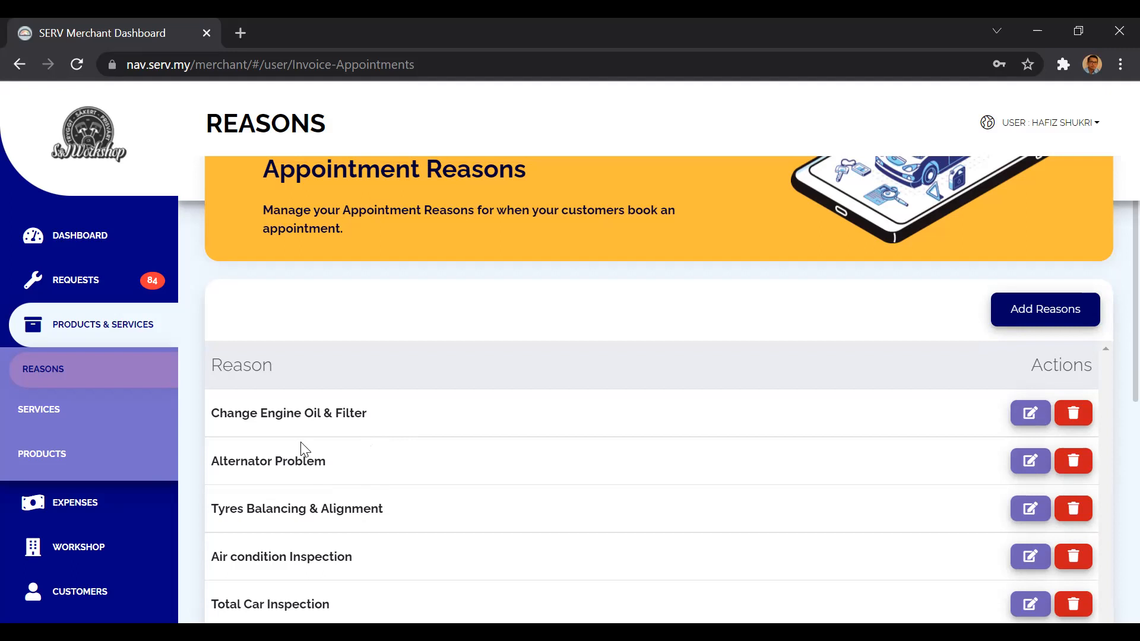
Open the page listing the workshop's current job requests.
{"action": "left_click", "coordinate": [135, 335]}
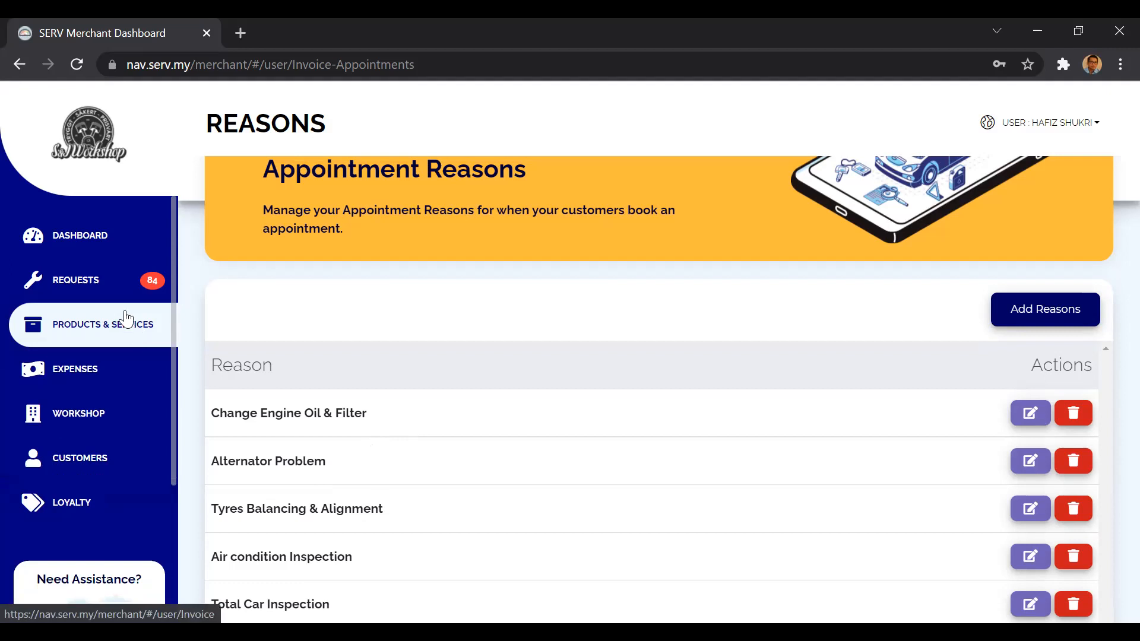
{"action": "left_click", "coordinate": [116, 291]}
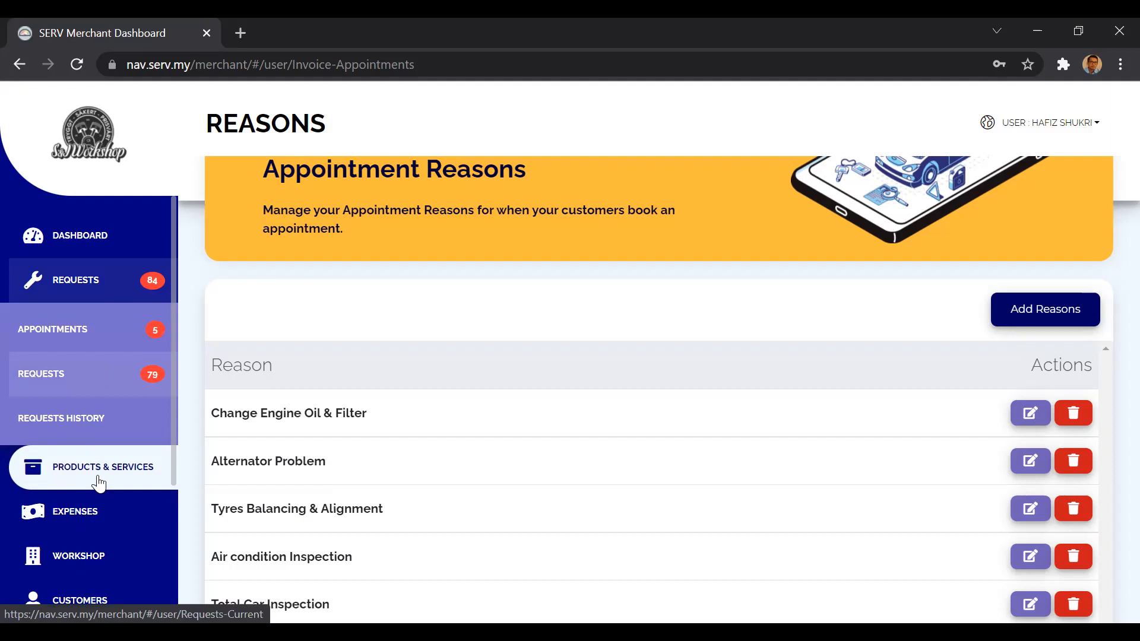
{"action": "left_click", "coordinate": [98, 387]}
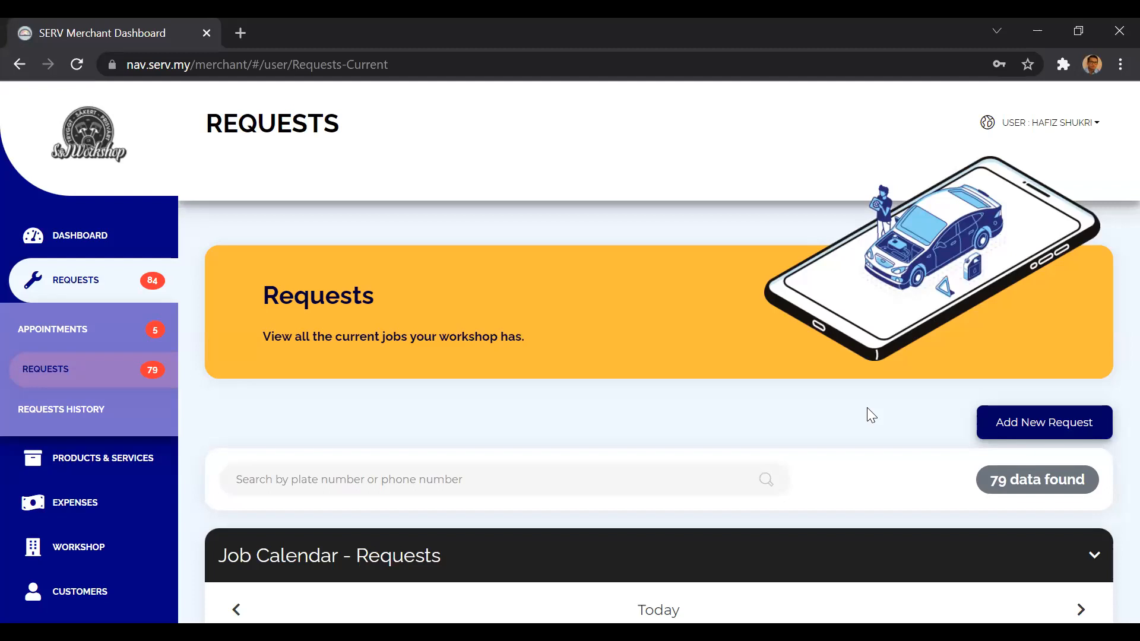
Examine the workshop profile's specialities, QR code and business hours, and return to the current requests page.
{"action": "left_click", "coordinate": [93, 558]}
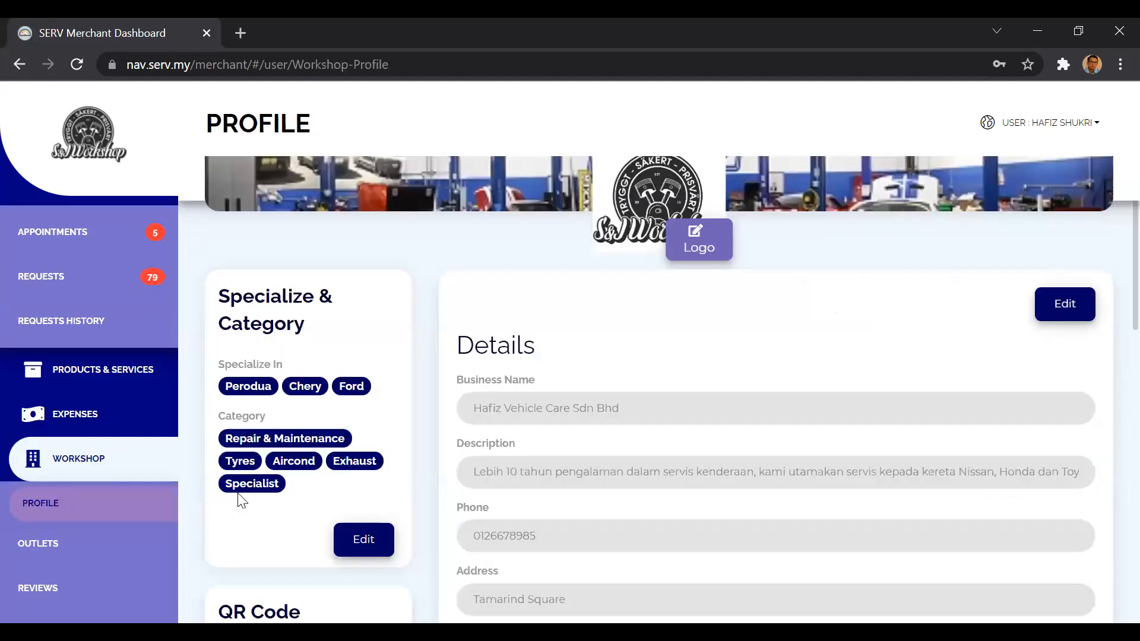
{"action": "scroll", "coordinate": [242, 500], "scroll_direction": "down", "scroll_amount": 5}
{"action": "scroll", "coordinate": [241, 501], "scroll_direction": "up", "scroll_amount": 1}
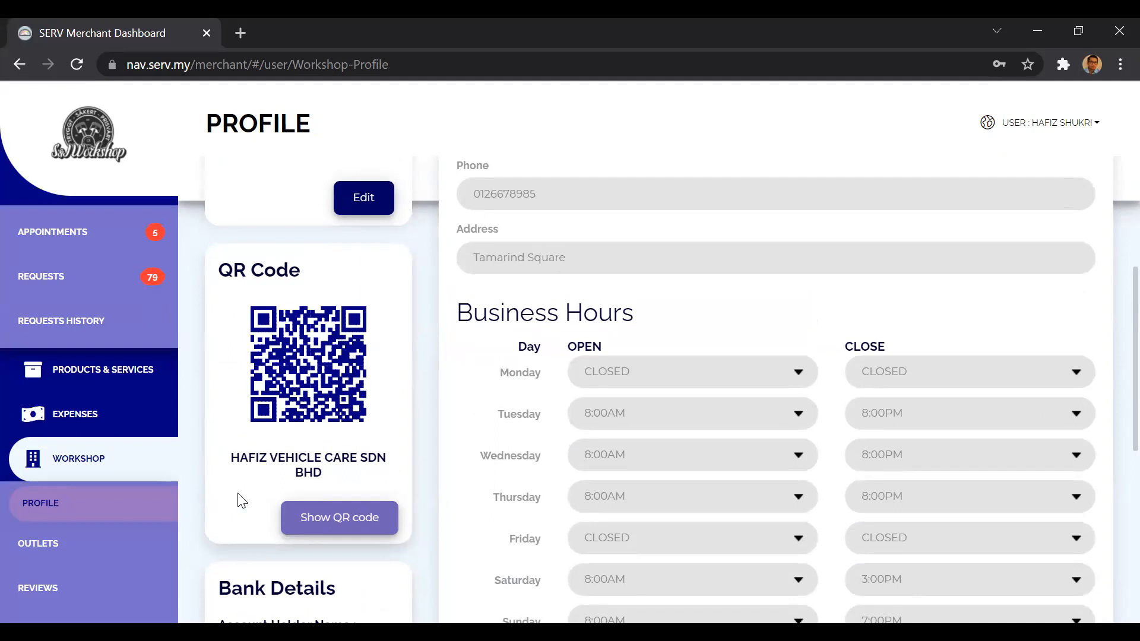
{"action": "left_click", "coordinate": [128, 475]}
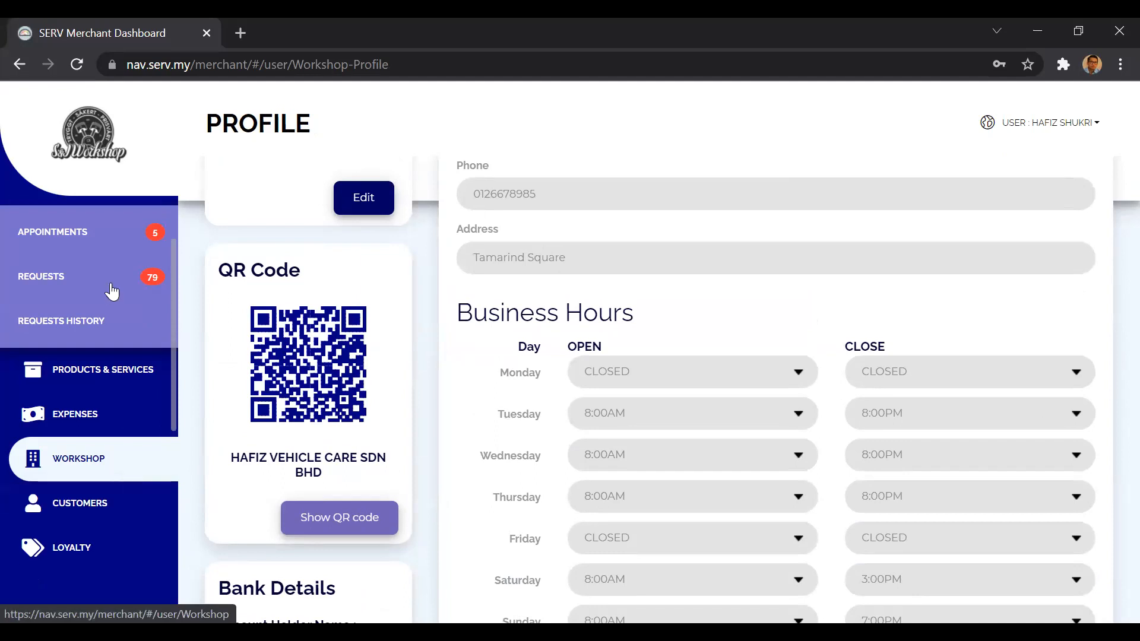
{"action": "left_click", "coordinate": [112, 288]}
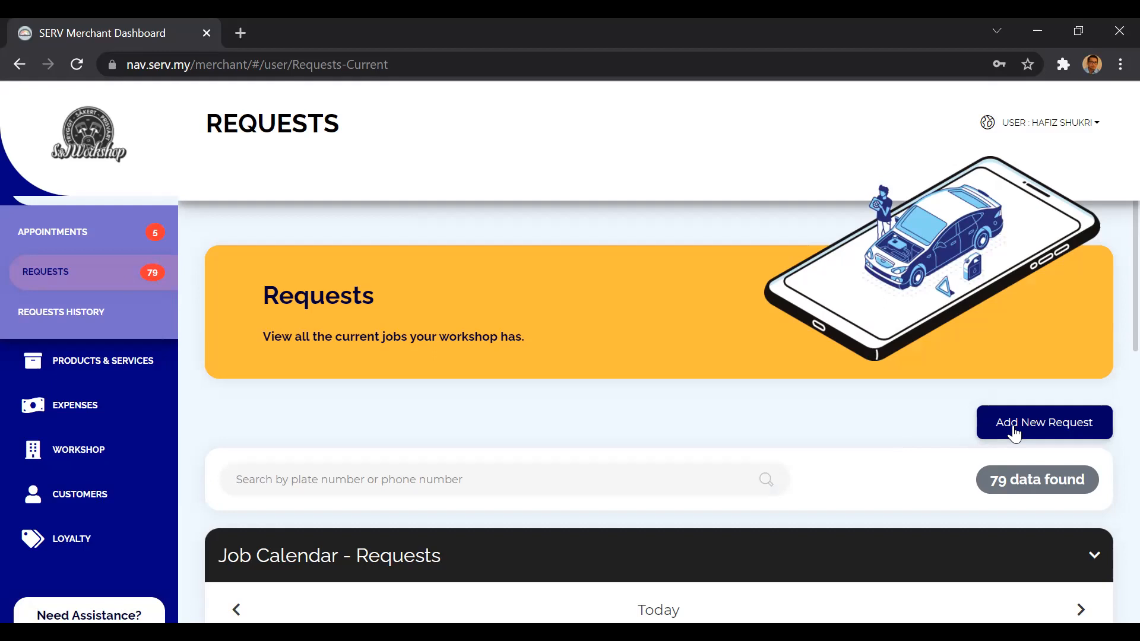
{"action": "left_click", "coordinate": [1050, 425]}
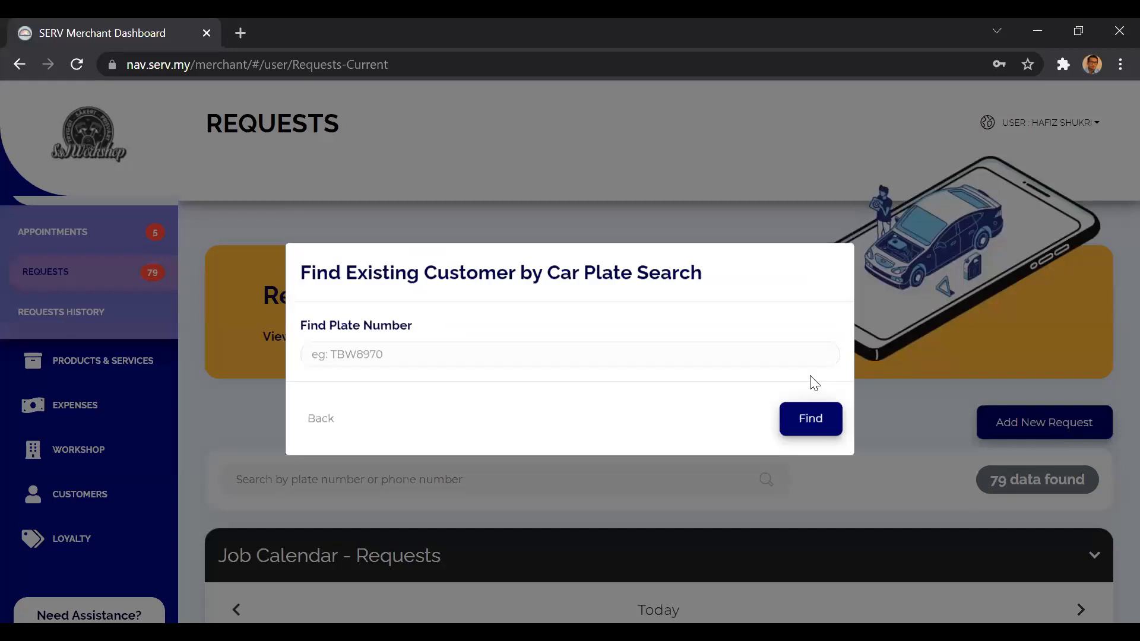
{"action": "left_click", "coordinate": [641, 357]}
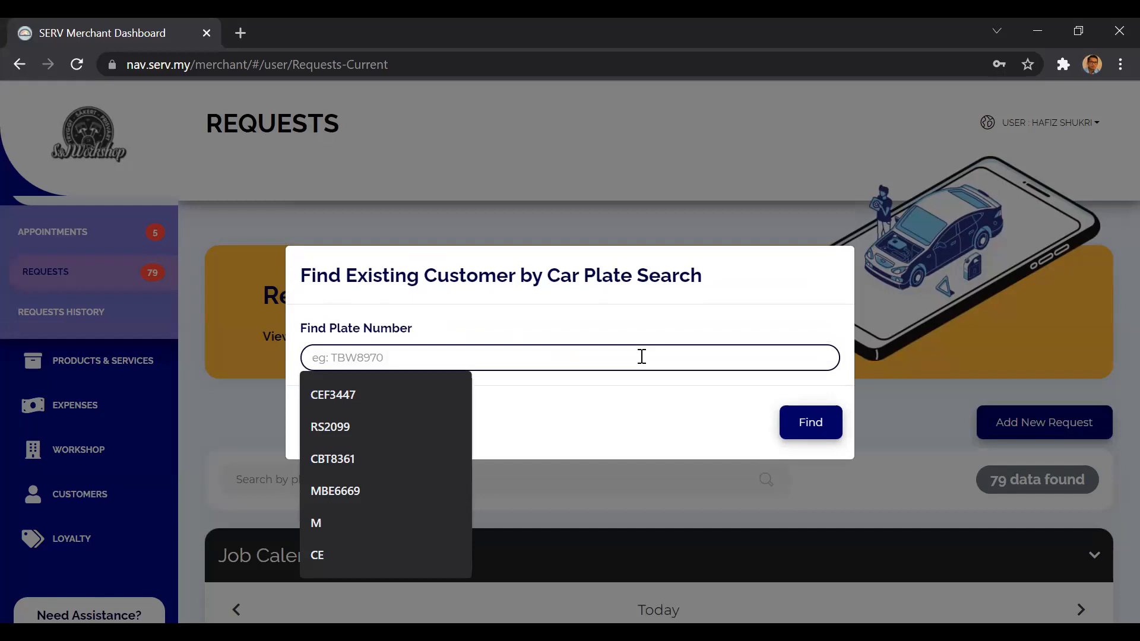
{"action": "type", "text": "CEF3447"}
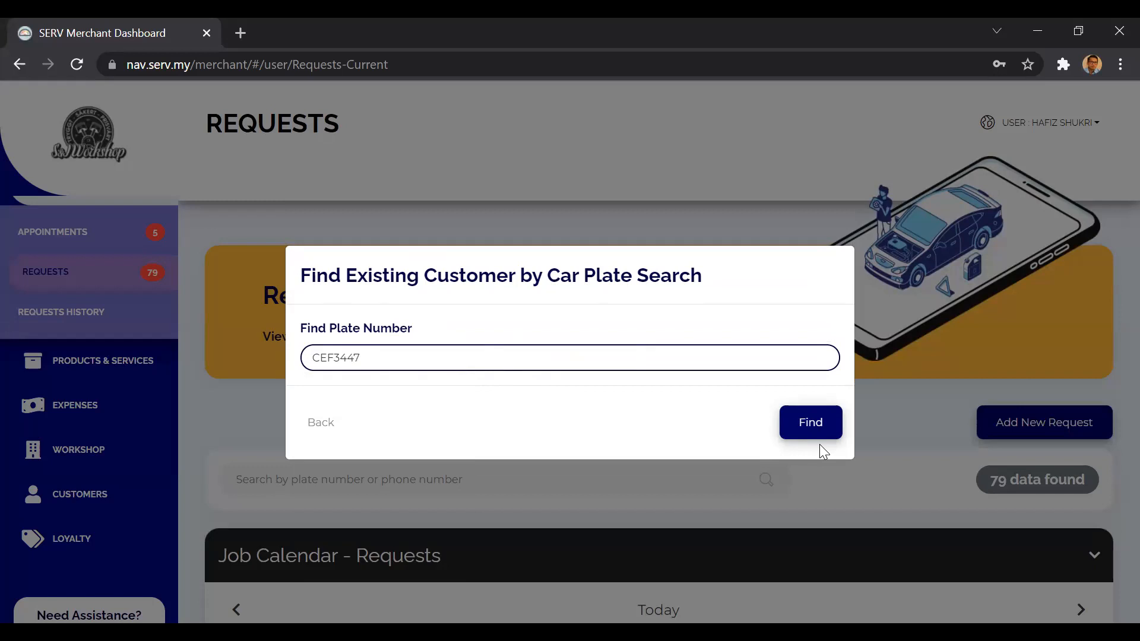
{"action": "left_click", "coordinate": [804, 426]}
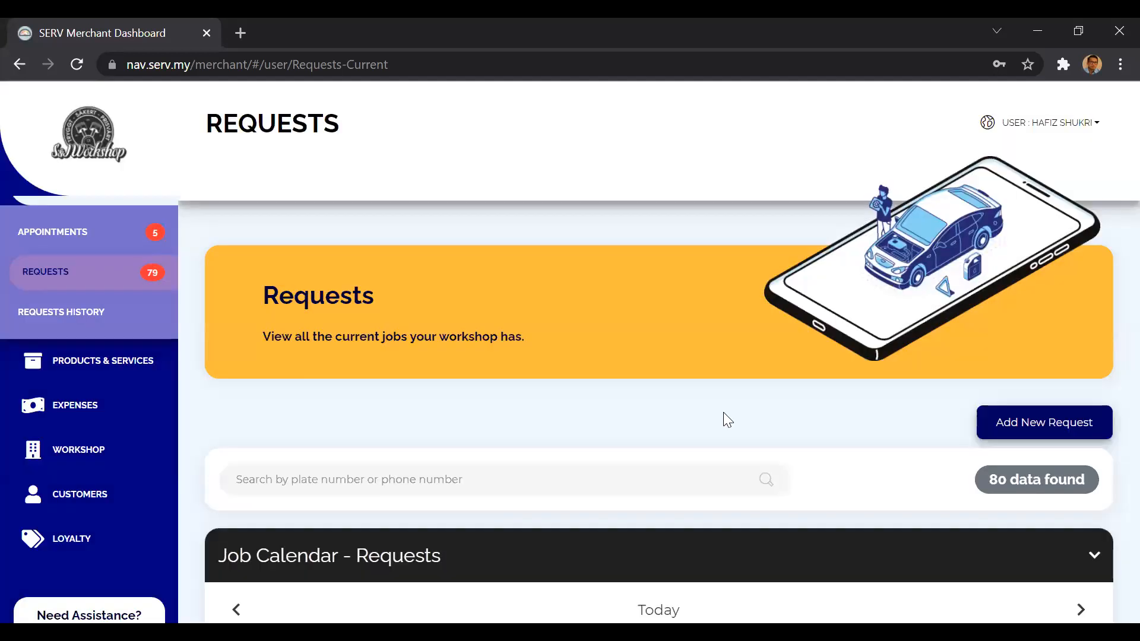
{"action": "left_click", "coordinate": [807, 469]}
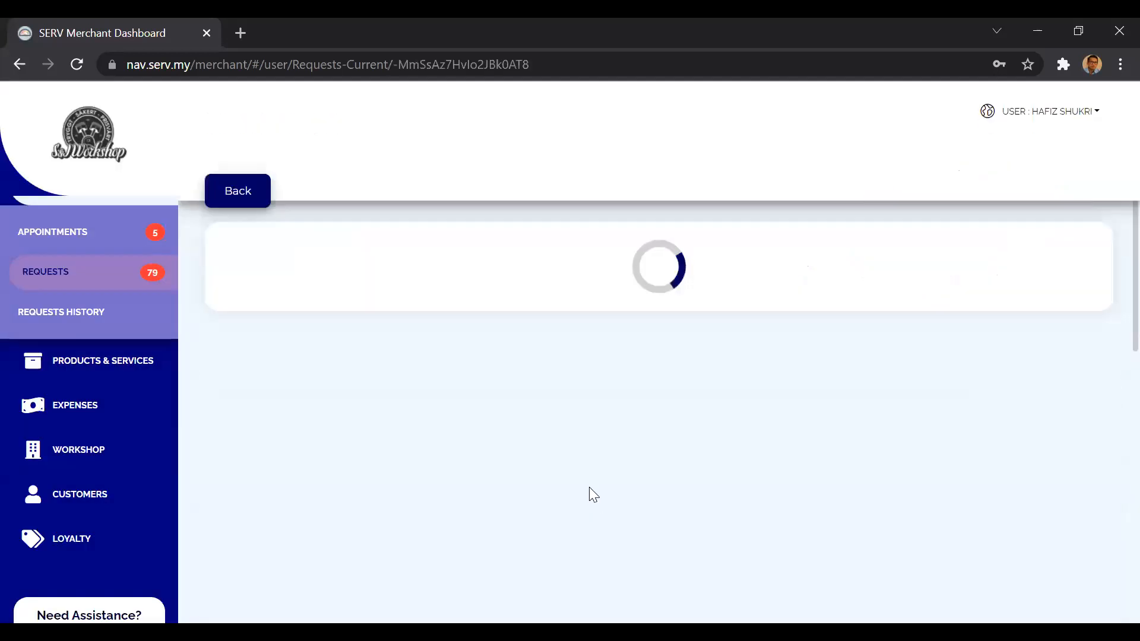
Look through the new request's progress stages, customer and vehicle details, car health report and quotation section.
{"action": "scroll", "coordinate": [589, 487], "scroll_direction": "down", "scroll_amount": 5}
{"action": "scroll", "coordinate": [575, 361], "scroll_direction": "up", "scroll_amount": 3}
{"action": "left_click", "coordinate": [534, 369]}
{"action": "scroll", "coordinate": [538, 374], "scroll_direction": "down", "scroll_amount": 2}
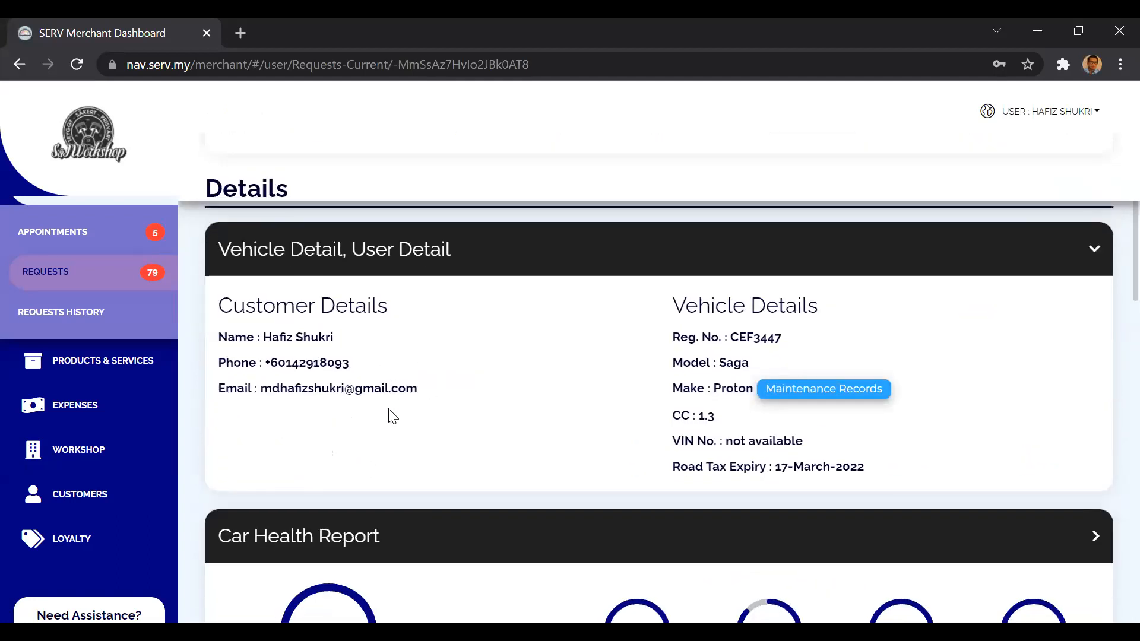
{"action": "scroll", "coordinate": [483, 416], "scroll_direction": "down", "scroll_amount": 1}
{"action": "scroll", "coordinate": [486, 416], "scroll_direction": "down", "scroll_amount": 10}
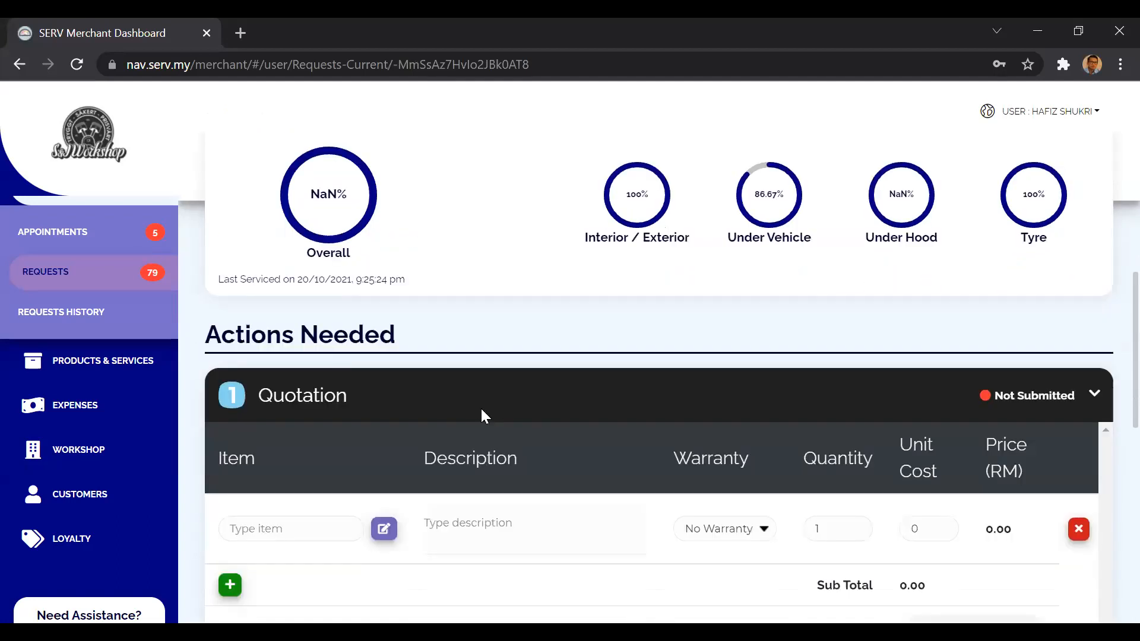
Delete the request made for plate CEF3447 and confirm the deletion.
{"action": "scroll", "coordinate": [485, 415], "scroll_direction": "up", "scroll_amount": 7}
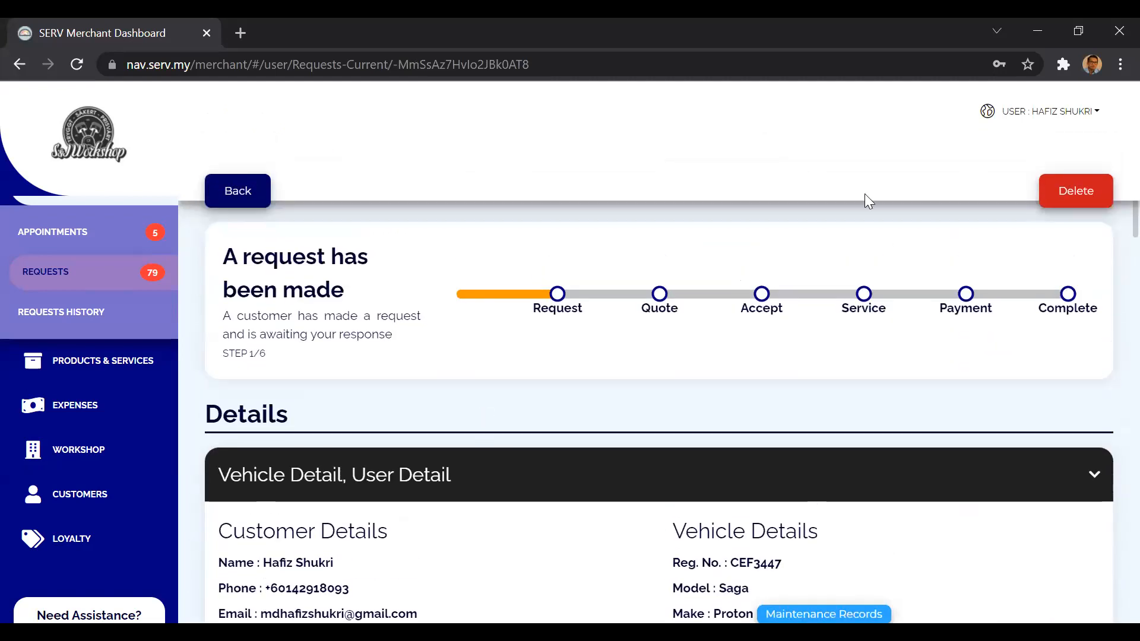
{"action": "left_click", "coordinate": [1072, 200]}
{"action": "left_click", "coordinate": [640, 203]}
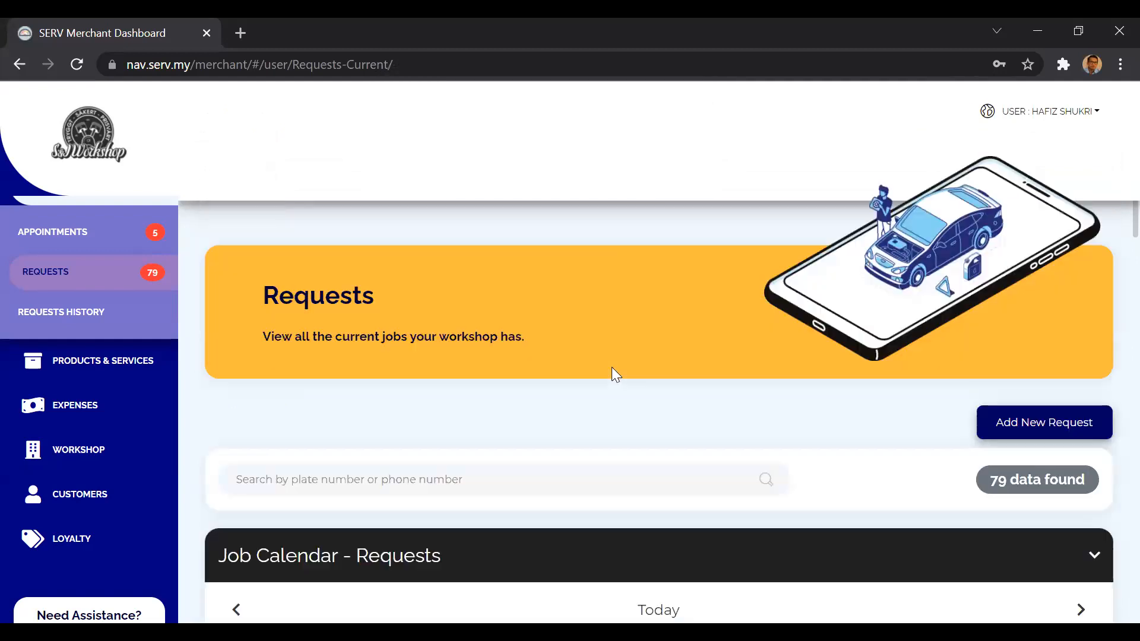
{"action": "left_click", "coordinate": [1013, 425]}
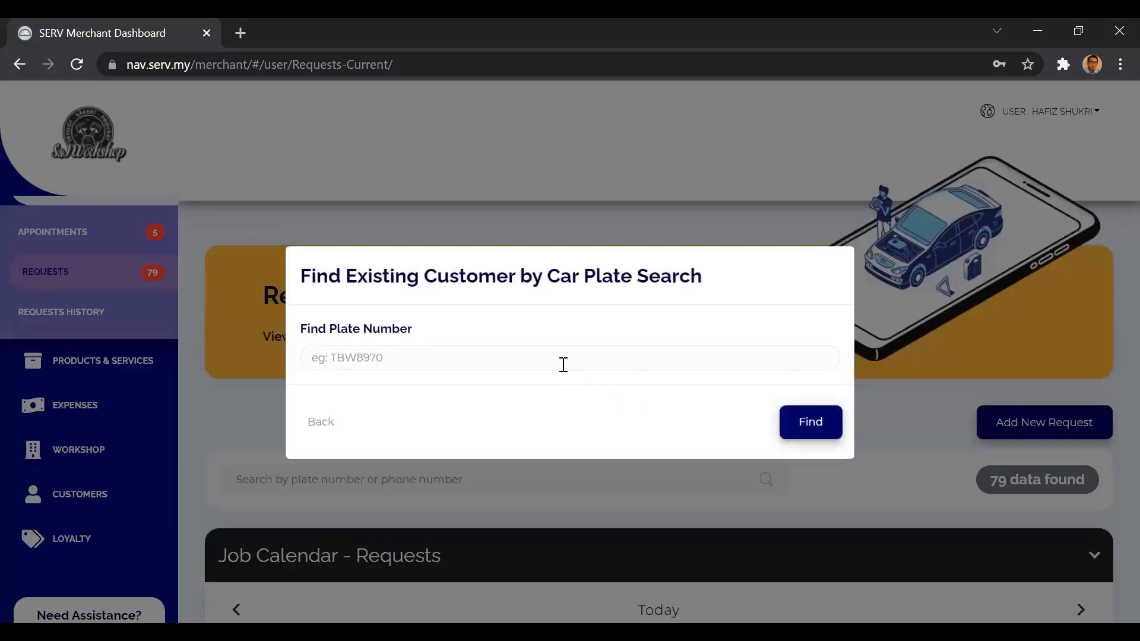
{"action": "left_click", "coordinate": [562, 363]}
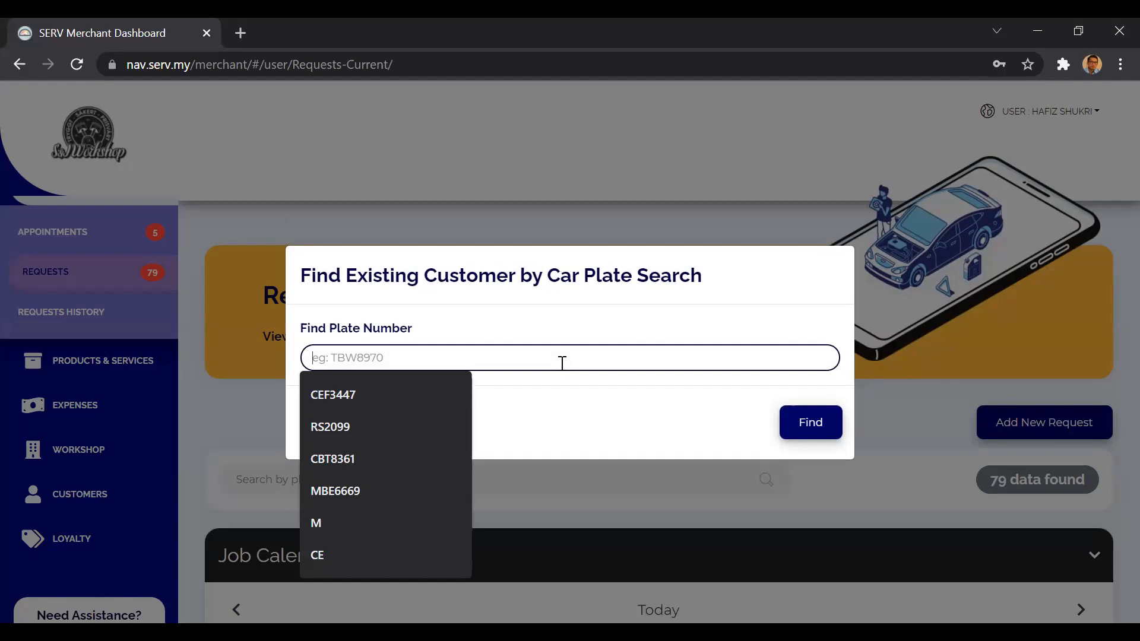
{"action": "type", "text": "MBS"}
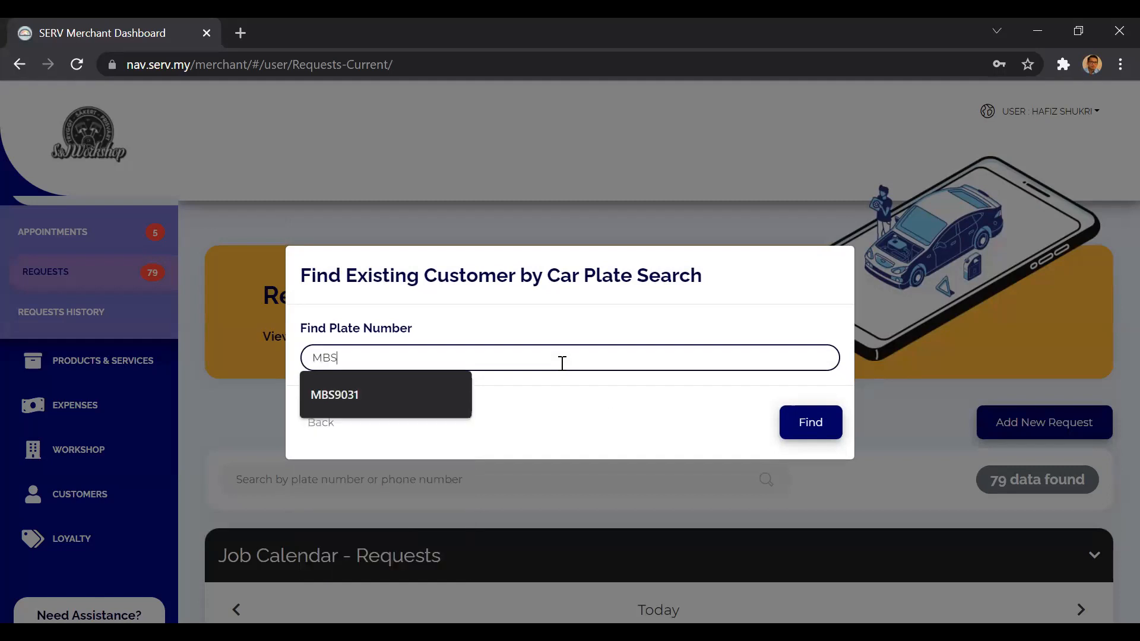
{"action": "type", "text": "1290"}
{"action": "left_click", "coordinate": [818, 428]}
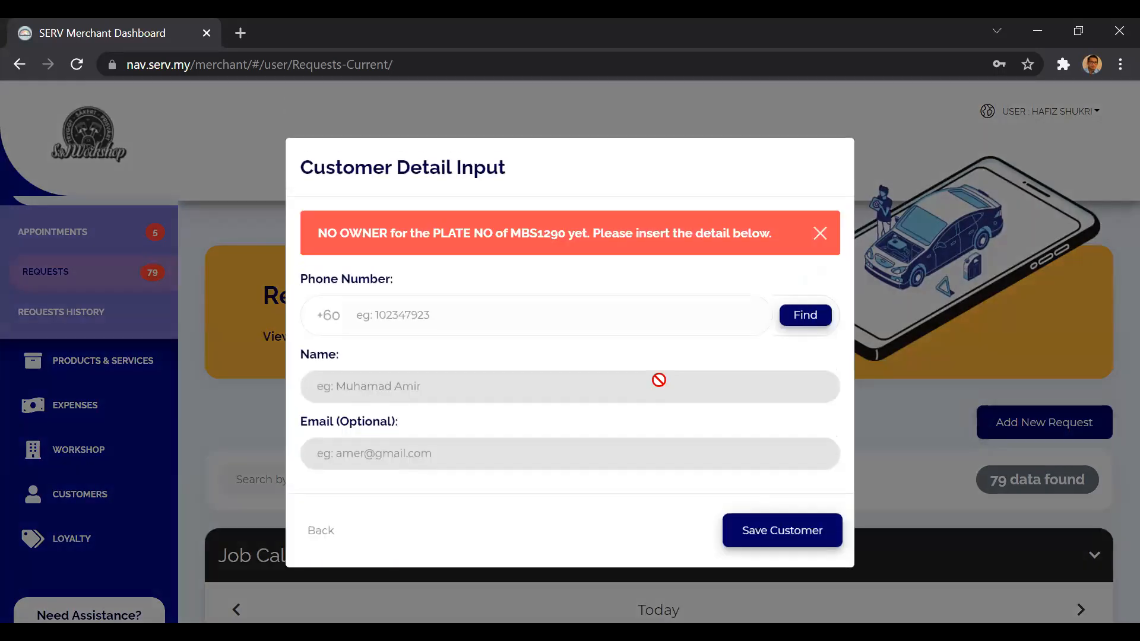
Enter the new customer's phone number in the customer details and look it up.
{"action": "left_click", "coordinate": [609, 316]}
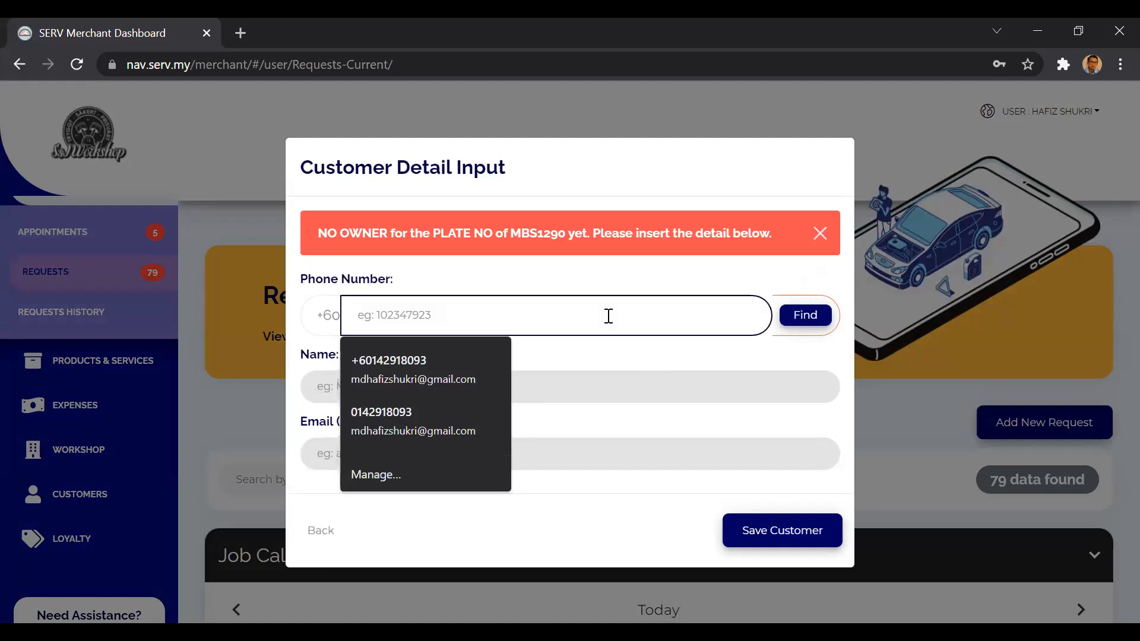
{"action": "left_click", "coordinate": [620, 365]}
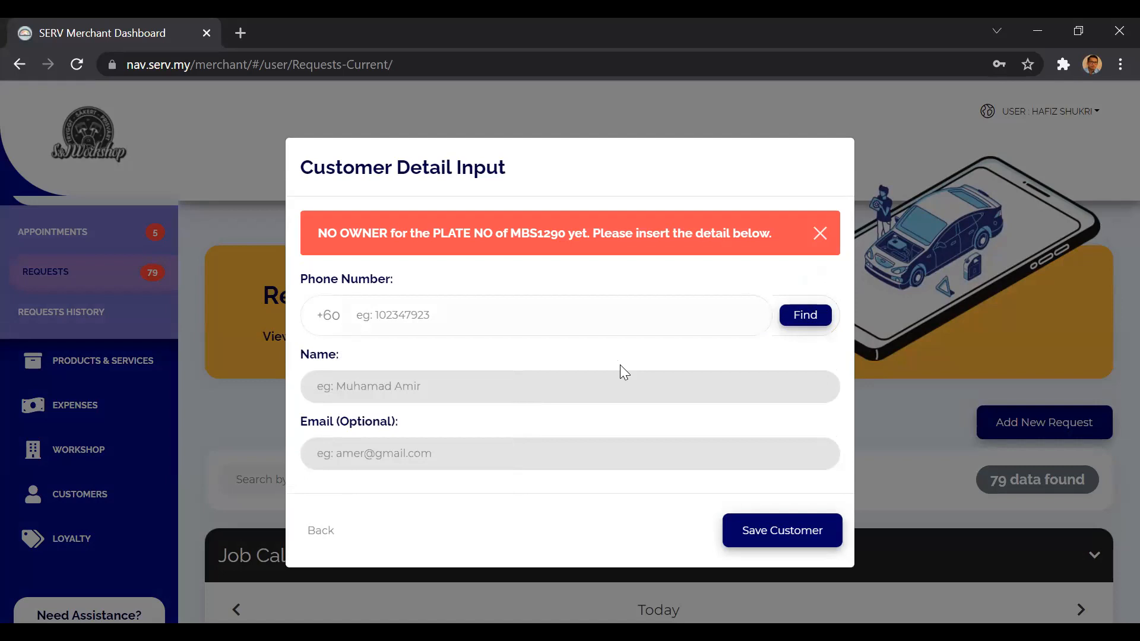
{"action": "left_click", "coordinate": [558, 320]}
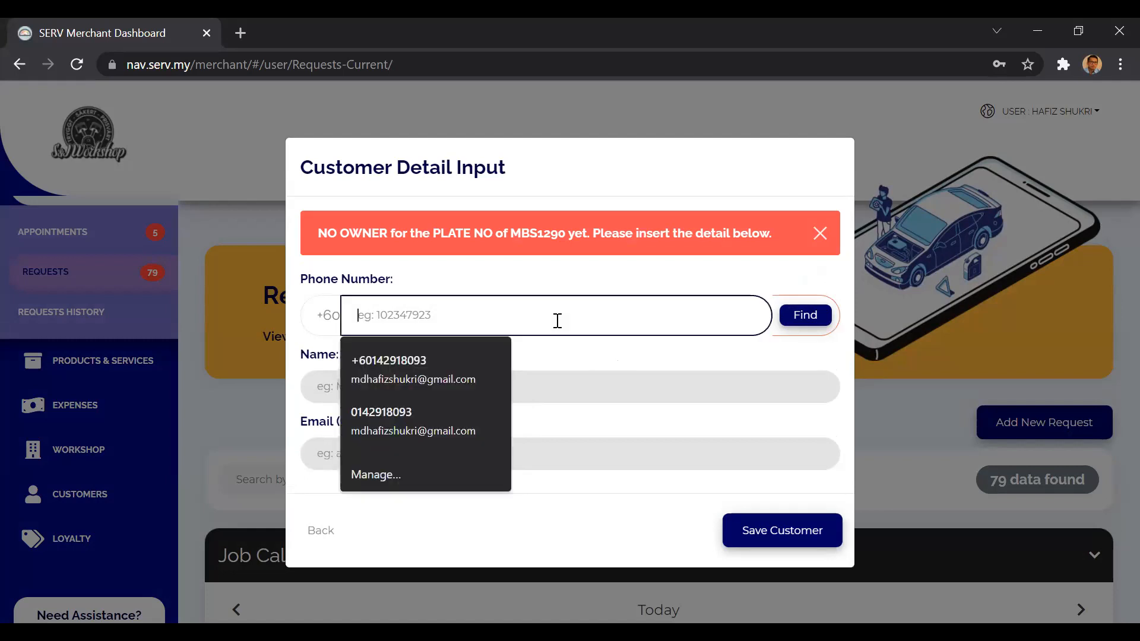
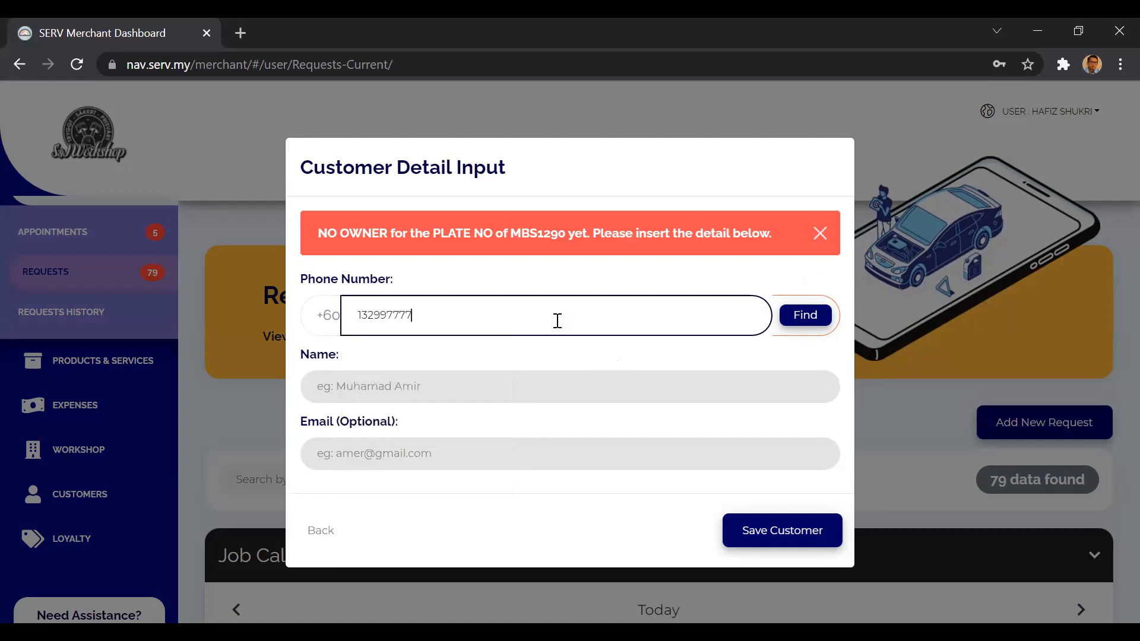
{"action": "left_click", "coordinate": [818, 306]}
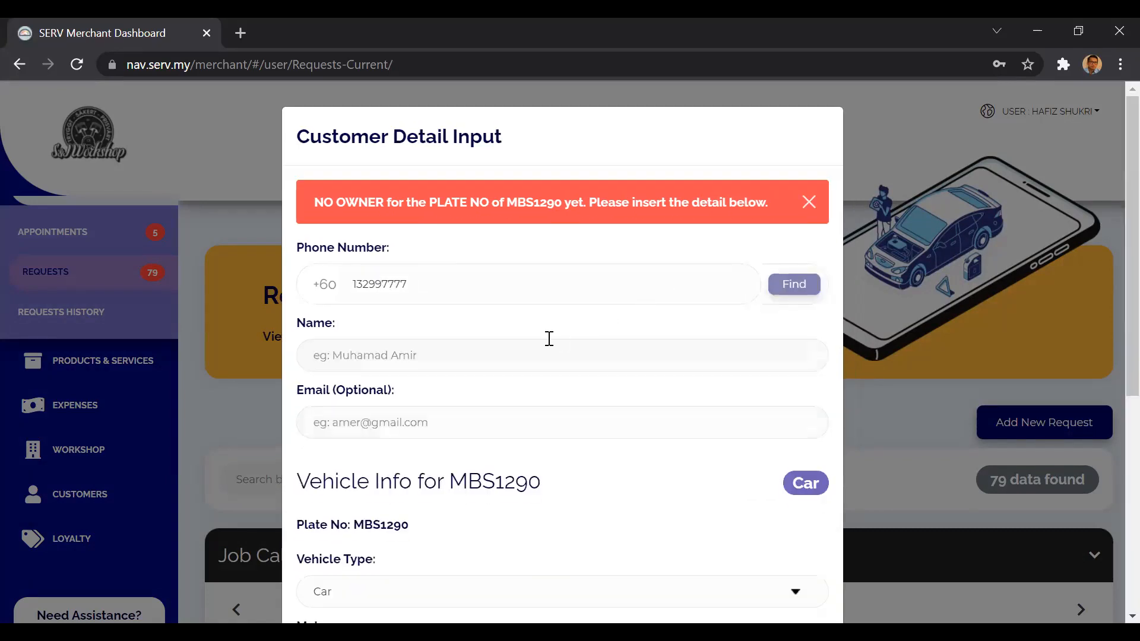
Enter the customer's full name and leave the optional email blank.
{"action": "left_click", "coordinate": [453, 355]}
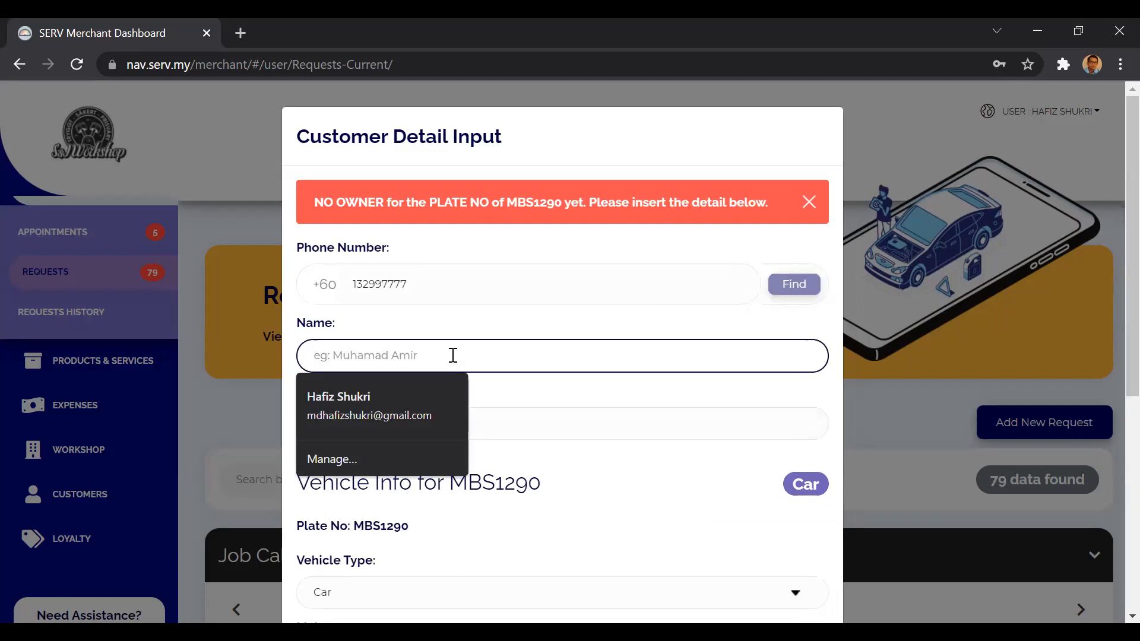
{"action": "left_click", "coordinate": [435, 414]}
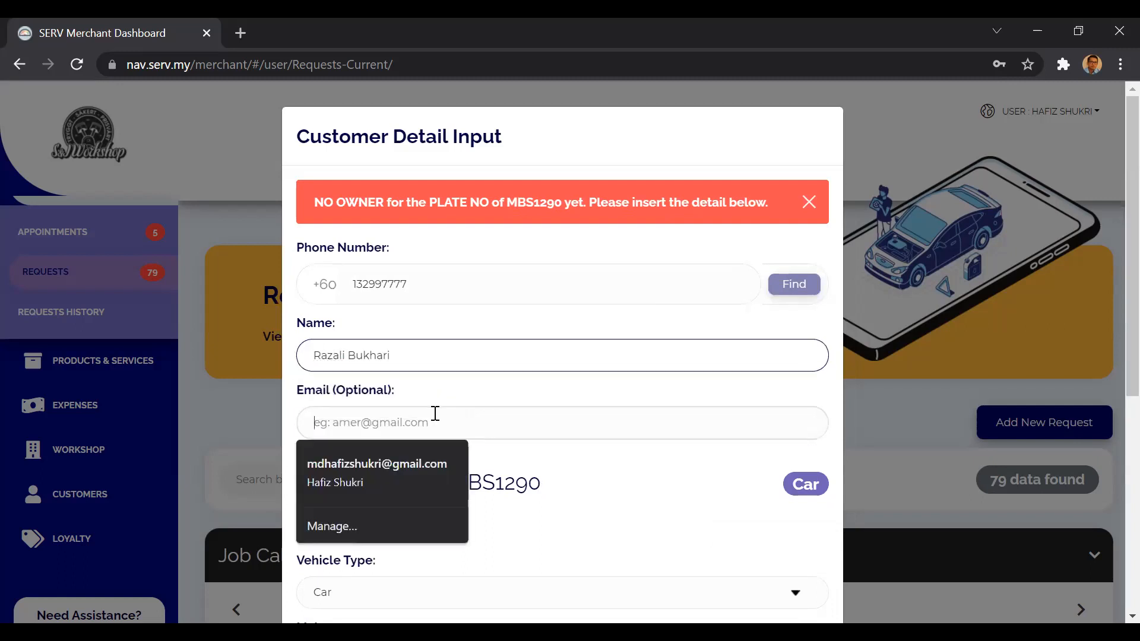
{"action": "left_click", "coordinate": [438, 404]}
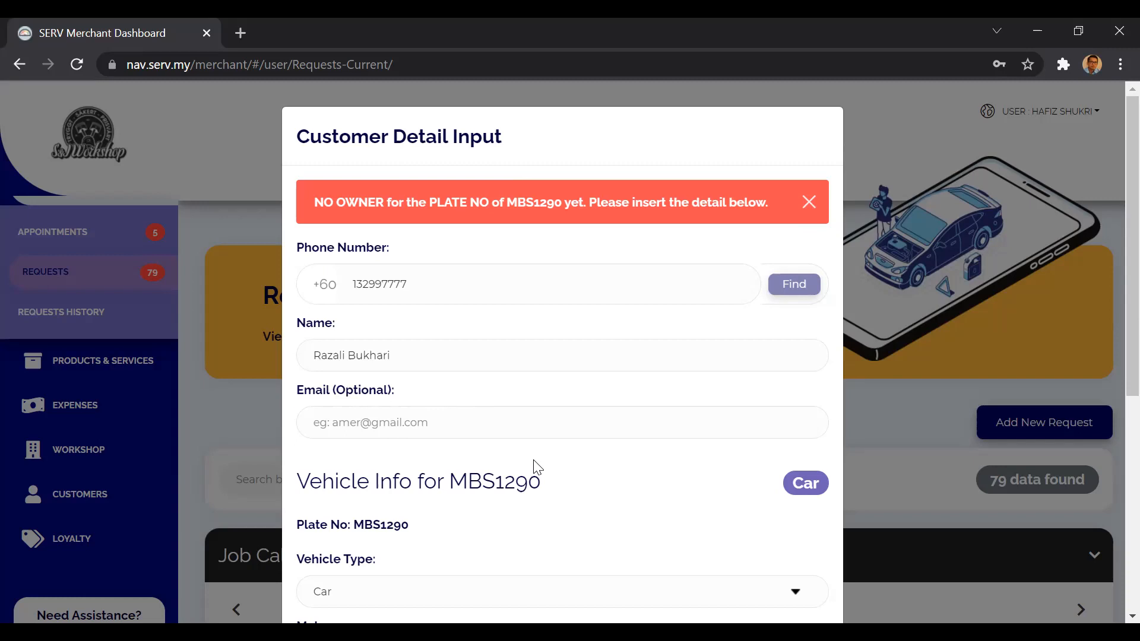
{"action": "scroll", "coordinate": [538, 467], "scroll_direction": "down", "scroll_amount": 5}
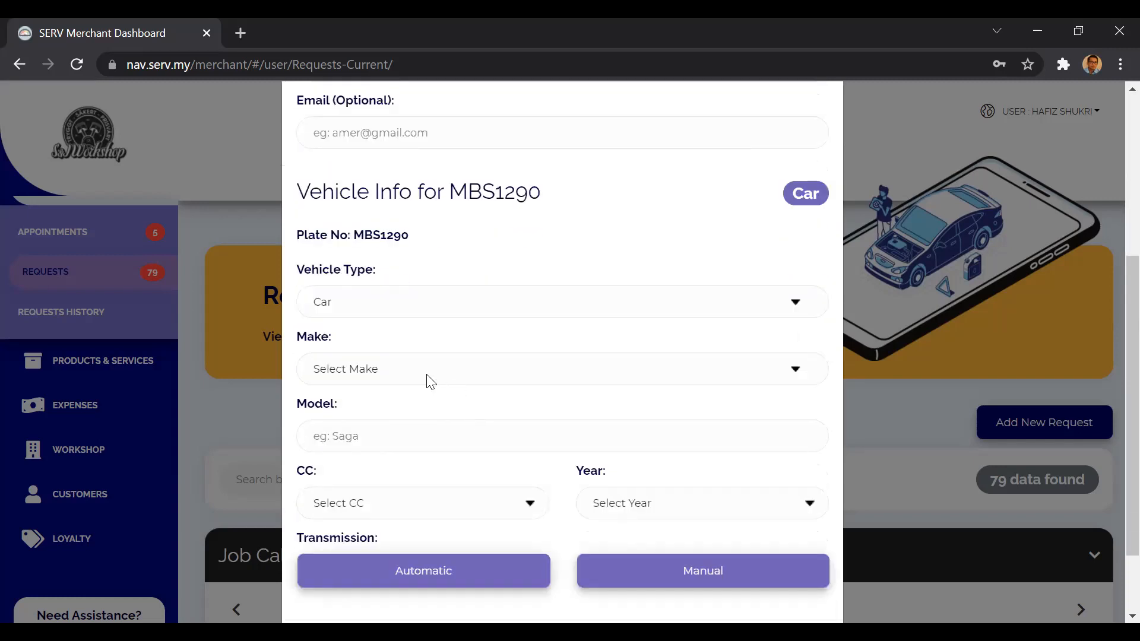
{"action": "left_click", "coordinate": [430, 381]}
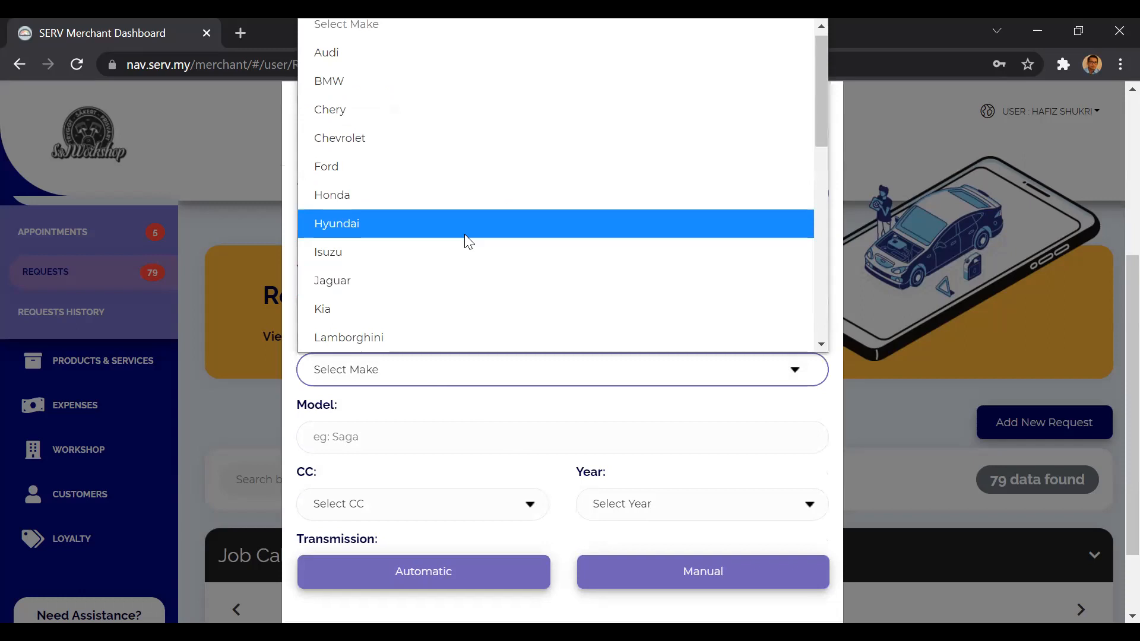
{"action": "scroll", "coordinate": [382, 295], "scroll_direction": "down", "scroll_amount": 3}
{"action": "scroll", "coordinate": [382, 328], "scroll_direction": "down", "scroll_amount": 4}
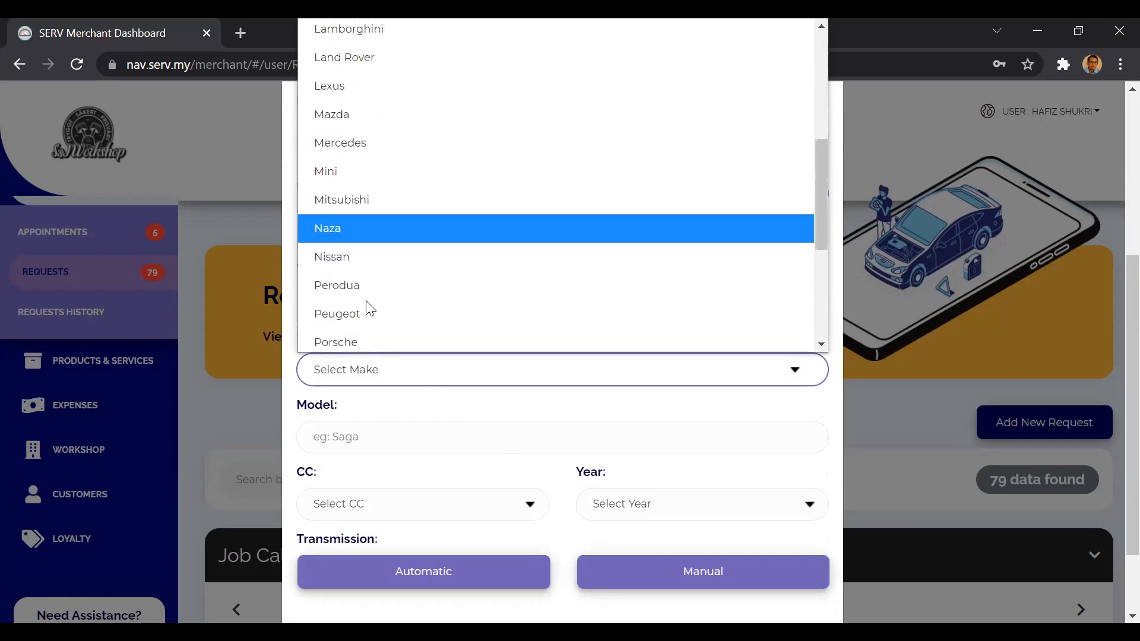
{"action": "left_click", "coordinate": [349, 328]}
{"action": "left_click", "coordinate": [380, 436]}
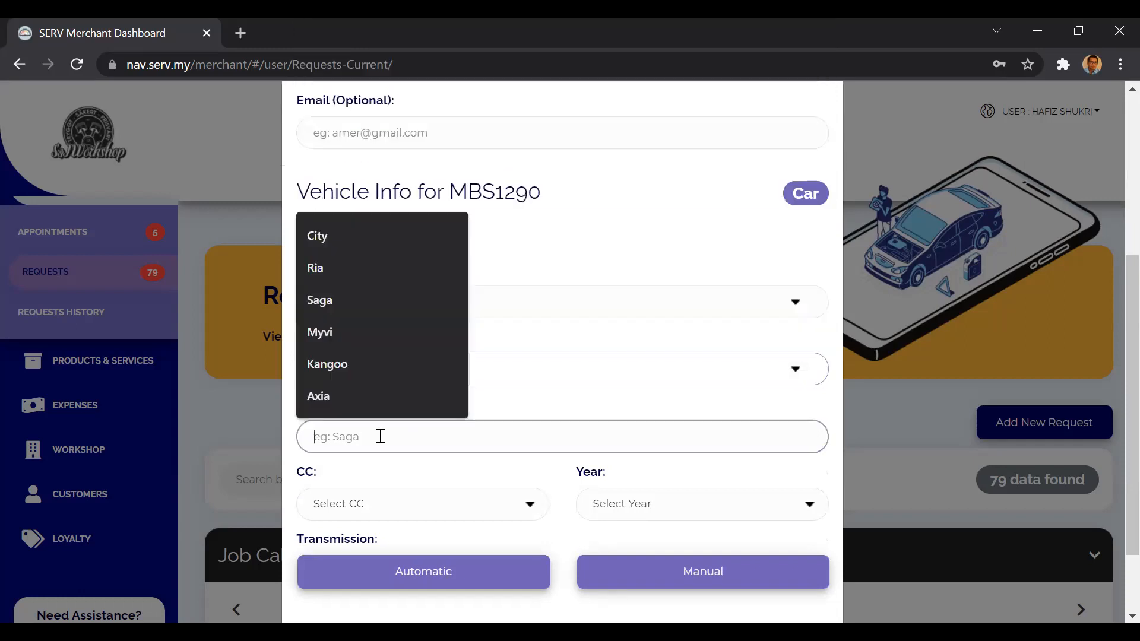
{"action": "left_click", "coordinate": [349, 300]}
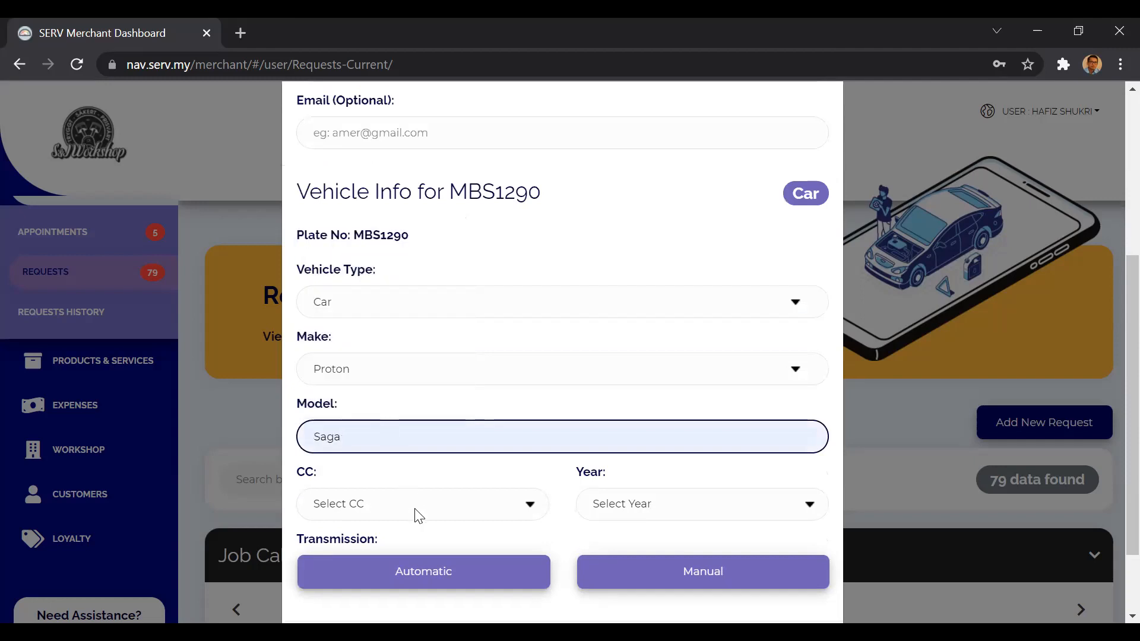
Set the vehicle's CC to 1.3 and its year to 2014.
{"action": "left_click", "coordinate": [418, 514]}
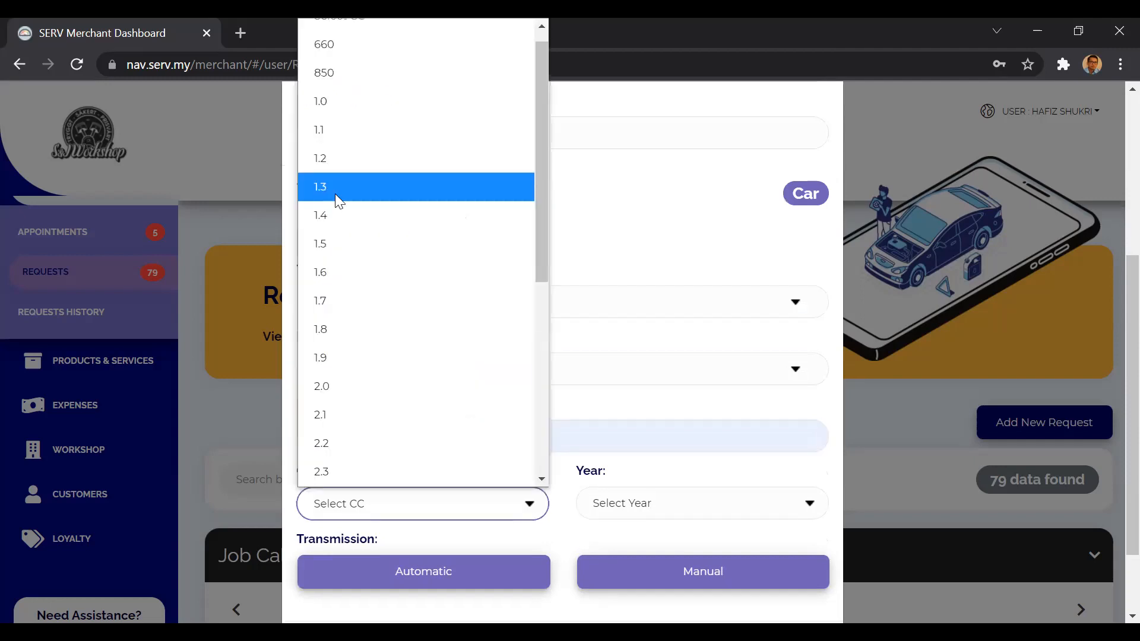
{"action": "left_click", "coordinate": [336, 196]}
{"action": "left_click", "coordinate": [653, 506]}
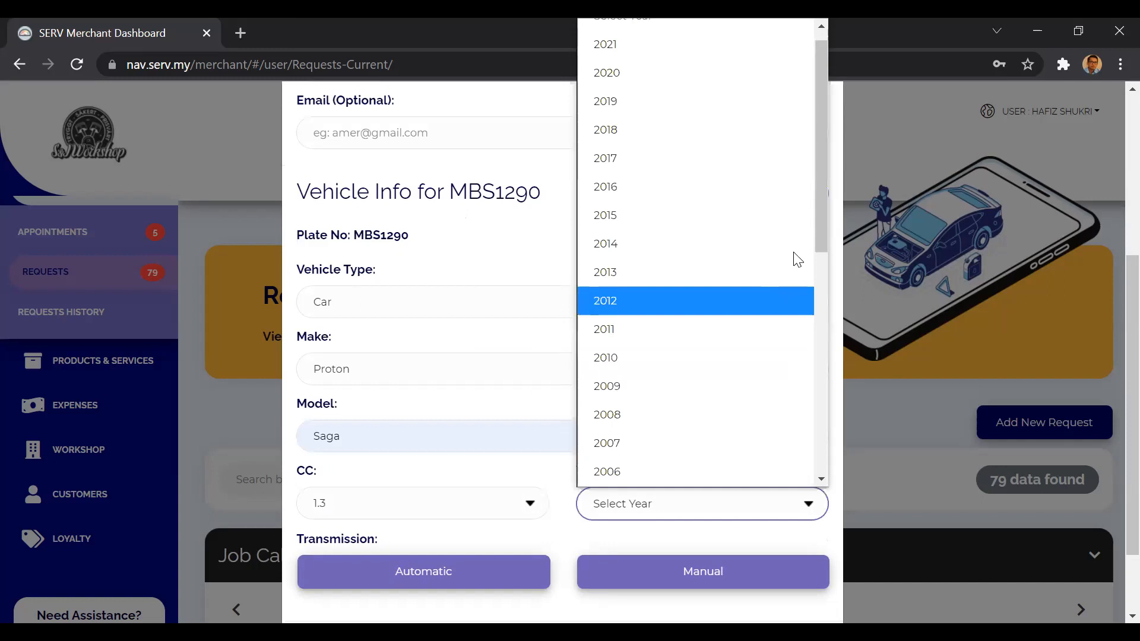
{"action": "left_click_drag", "start_coordinate": [826, 241], "coordinate": [818, 278]}
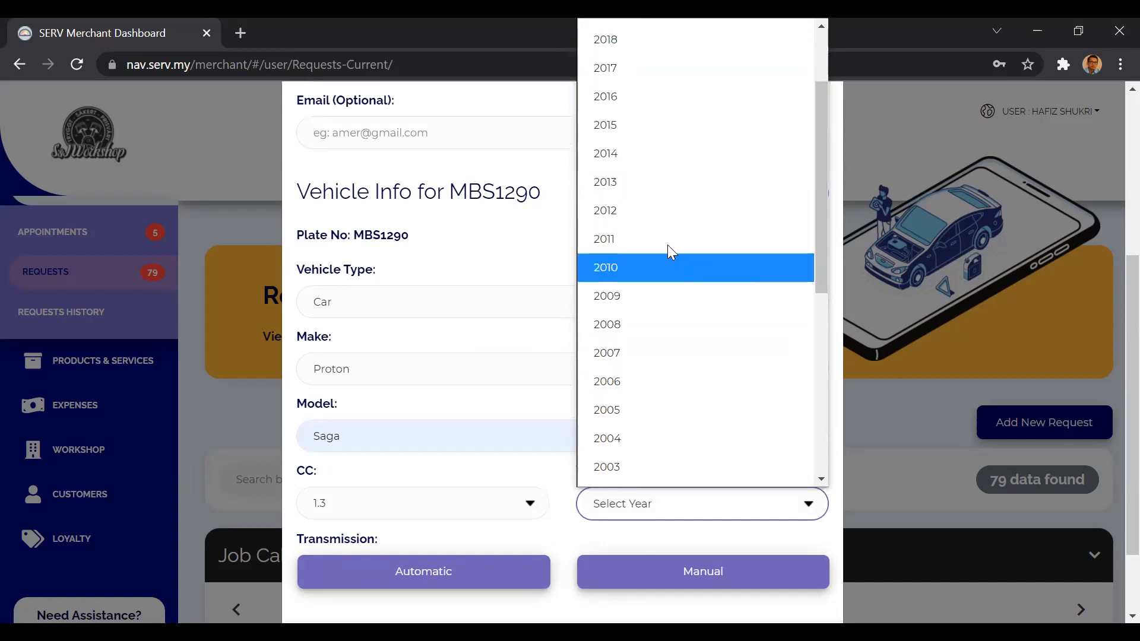
{"action": "left_click", "coordinate": [665, 153]}
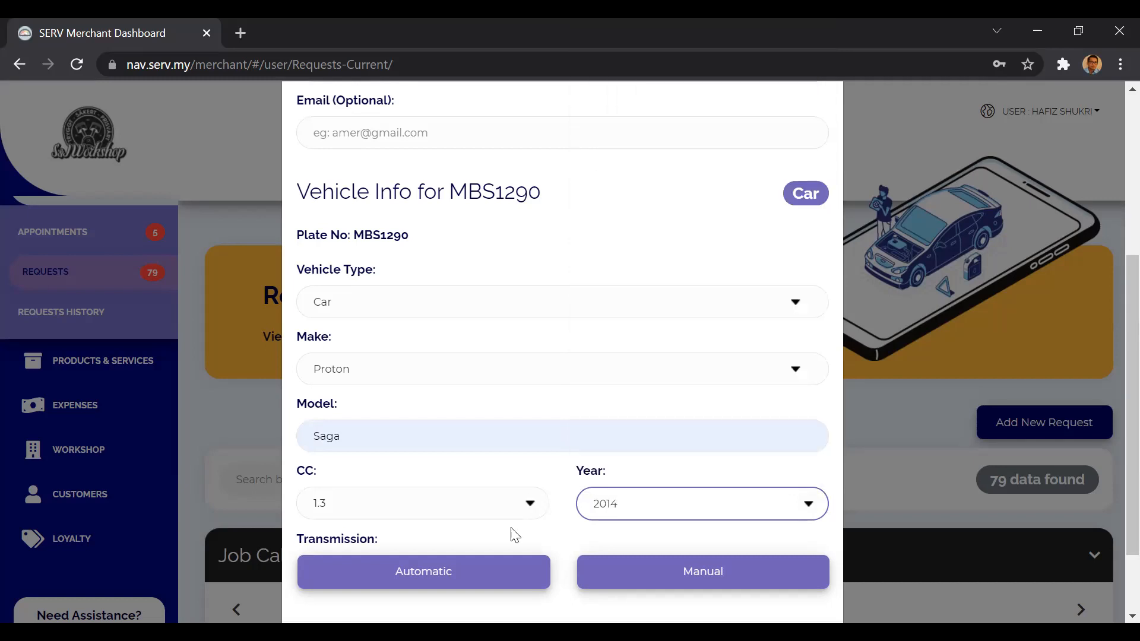
Choose automatic transmission for the vehicle and save the customer.
{"action": "left_click", "coordinate": [496, 574]}
{"action": "scroll", "coordinate": [547, 543], "scroll_direction": "down", "scroll_amount": 1}
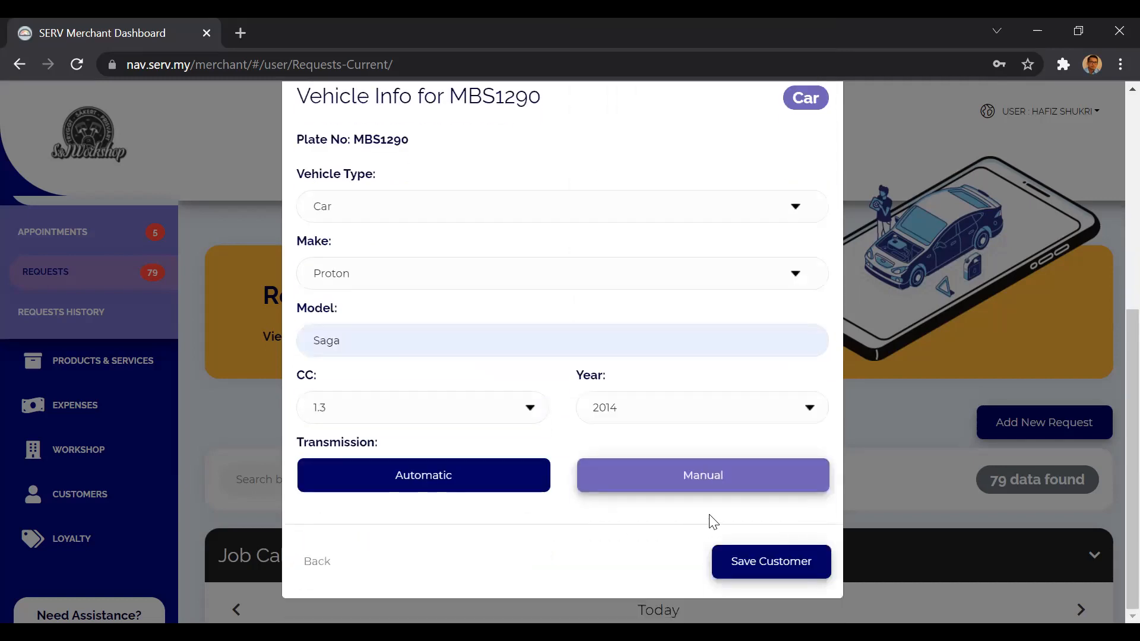
{"action": "left_click", "coordinate": [657, 484]}
{"action": "left_click", "coordinate": [494, 479]}
{"action": "left_click", "coordinate": [616, 481]}
{"action": "left_click", "coordinate": [473, 479]}
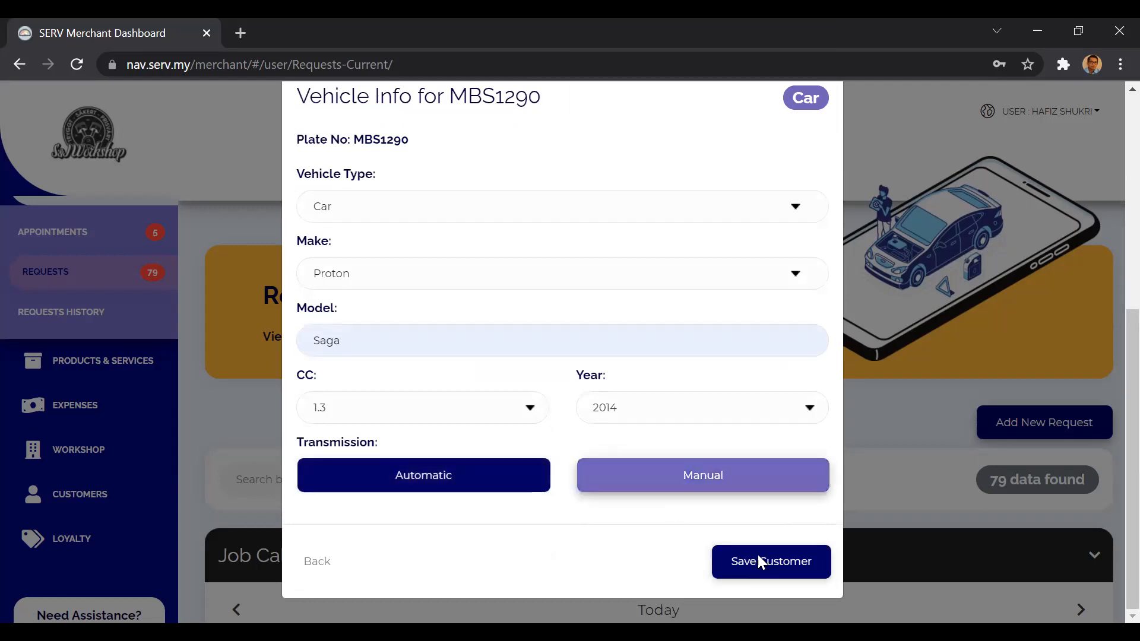
{"action": "left_click", "coordinate": [757, 555]}
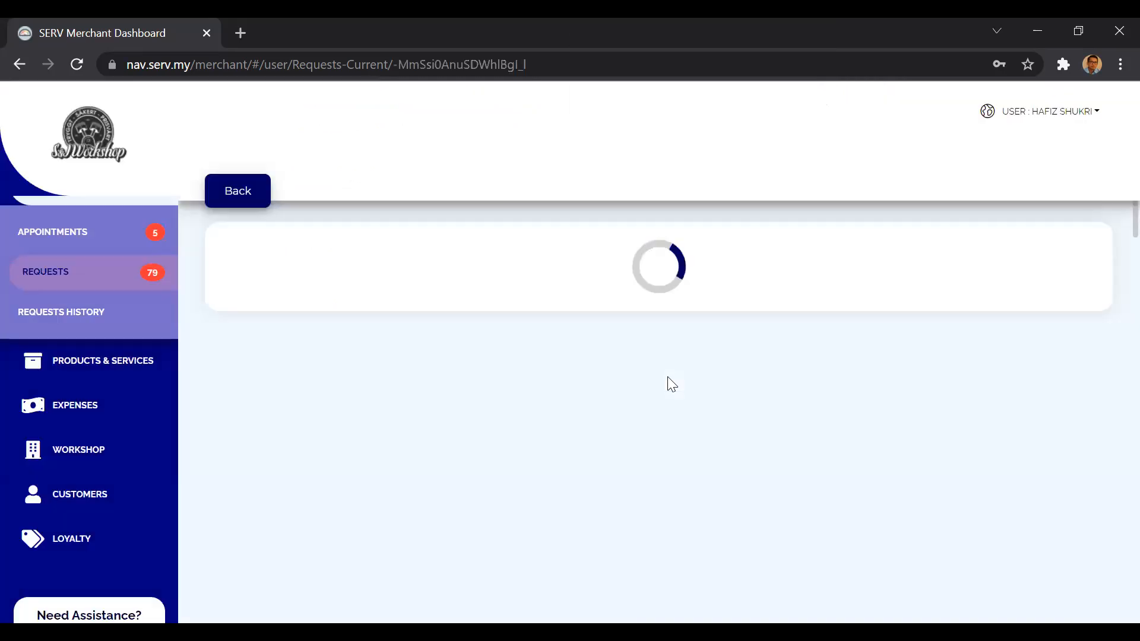
Expand the vehicle and user details of the new request and open the customer details for editing.
{"action": "left_click", "coordinate": [609, 482]}
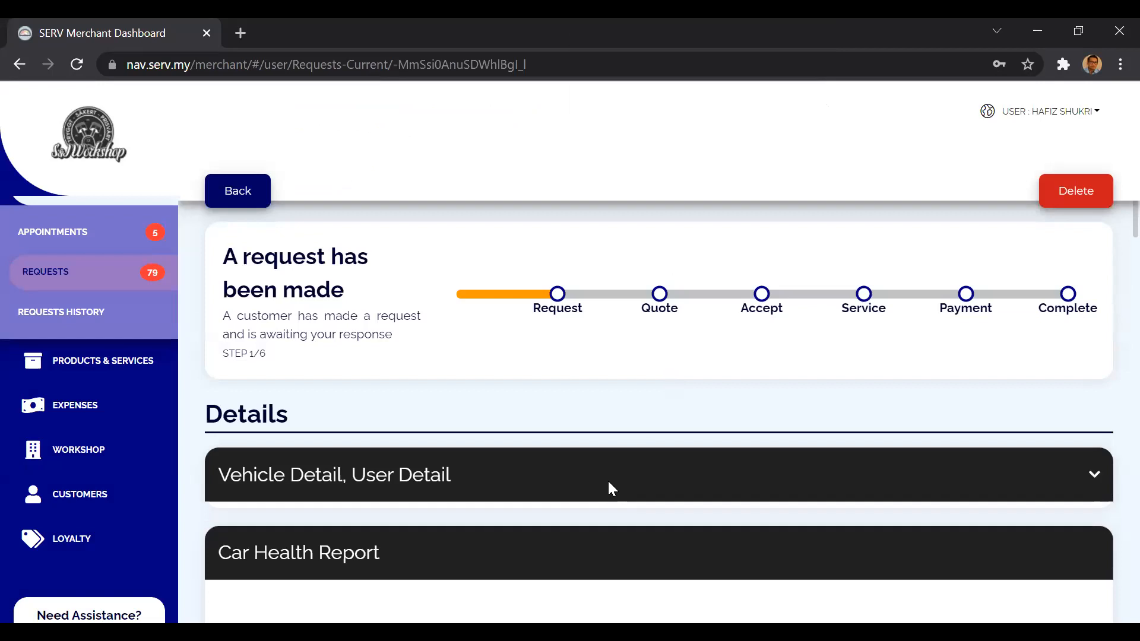
{"action": "scroll", "coordinate": [582, 521], "scroll_direction": "down", "scroll_amount": 2}
{"action": "scroll", "coordinate": [585, 527], "scroll_direction": "down", "scroll_amount": 1}
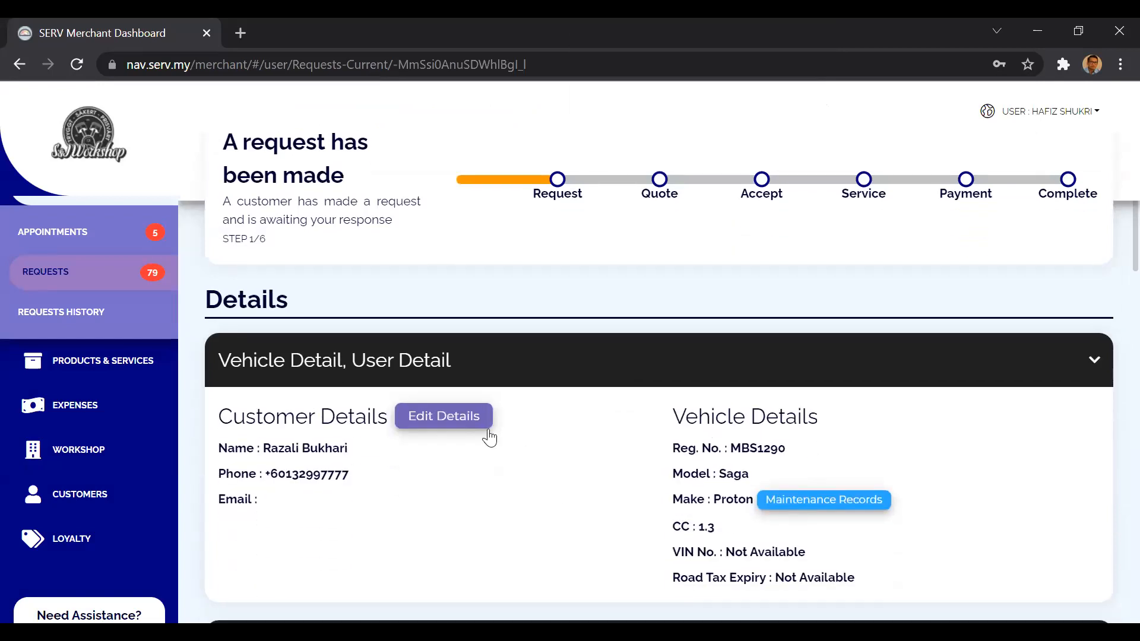
{"action": "left_click", "coordinate": [453, 418]}
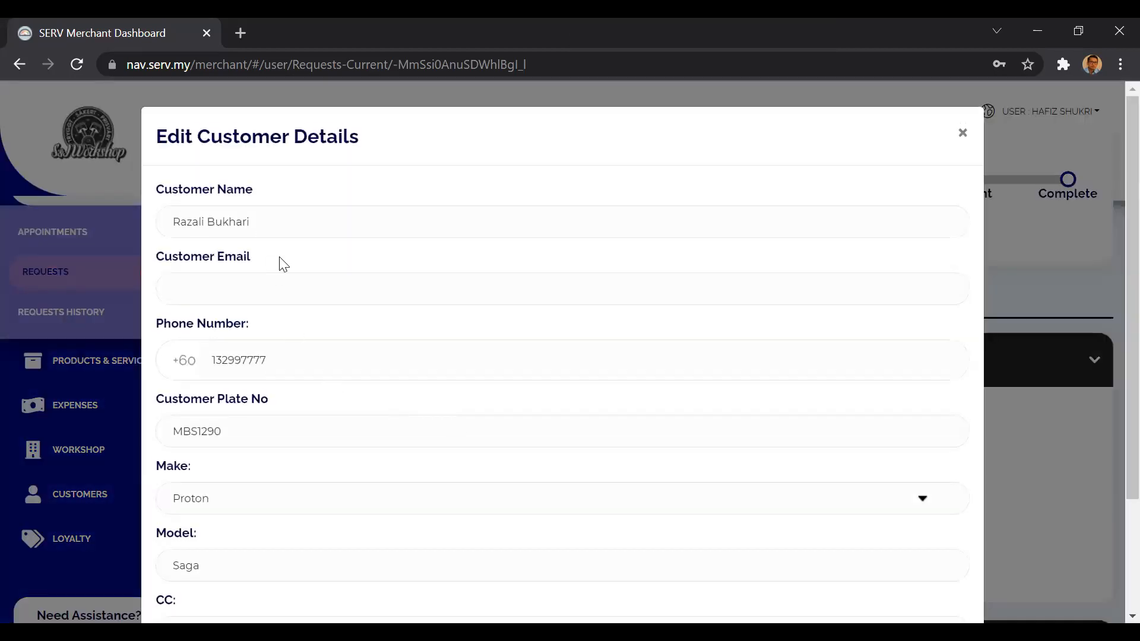
{"action": "left_click", "coordinate": [259, 221]}
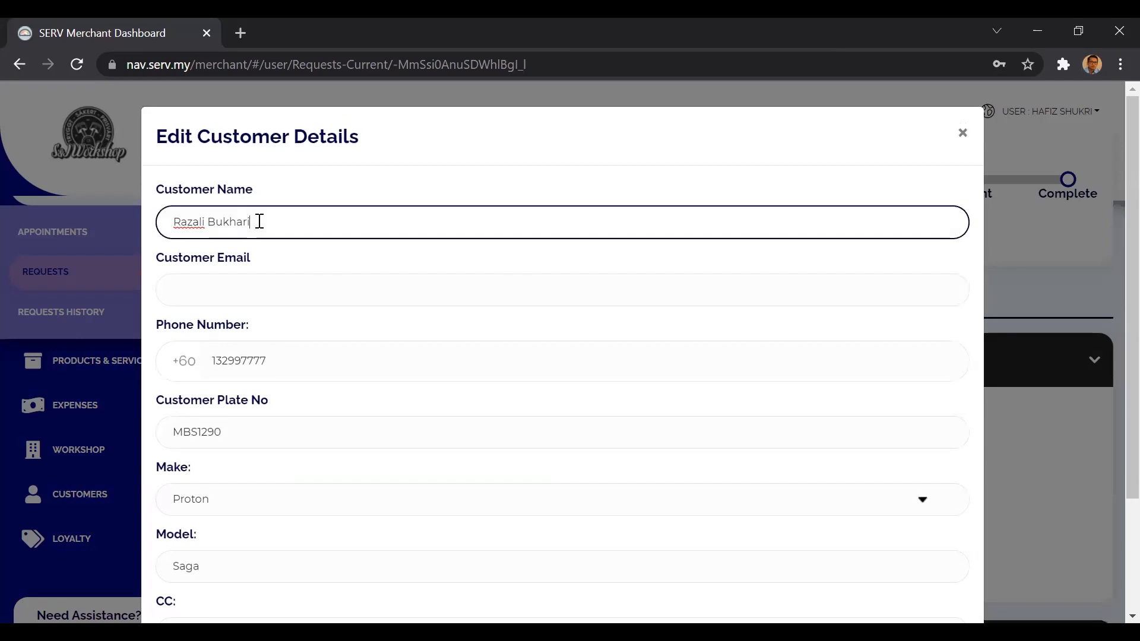
{"action": "key", "text": "BackSpace"}
{"action": "key", "text": "BackSpace"}
{"action": "key", "text": "BackSpace"}
{"action": "type", "text": "iri"}
{"action": "key", "text": "BackSpace"}
{"action": "key", "text": "BackSpace"}
{"action": "key", "text": "BackSpace"}
{"action": "left_click", "coordinate": [286, 258]}
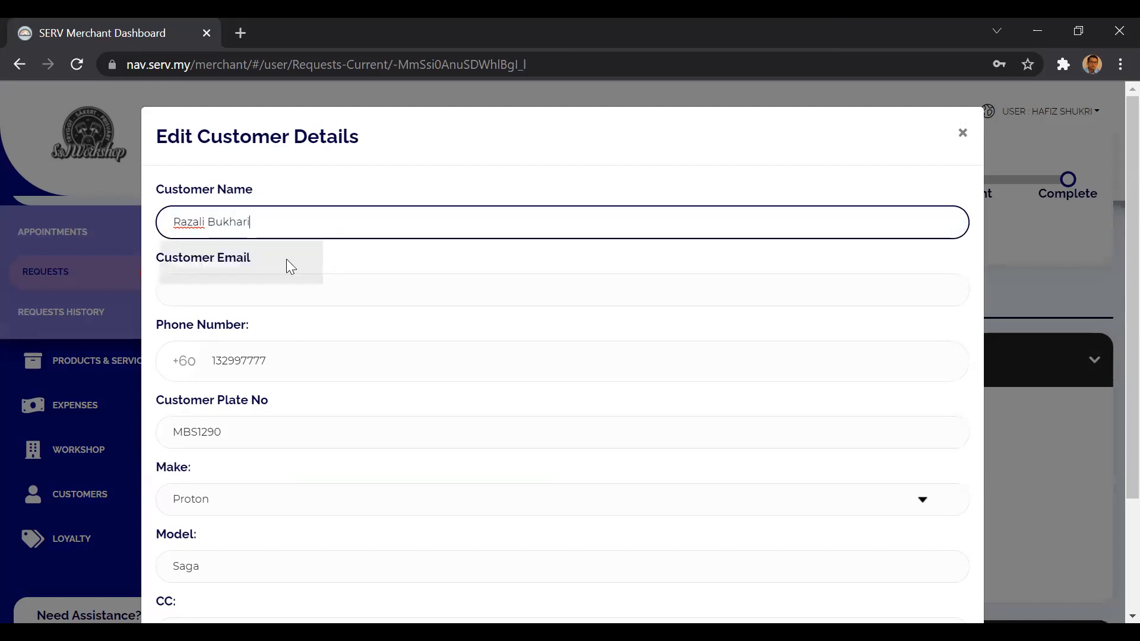
Change the last digit of the customer's phone number and save the changes.
{"action": "left_click", "coordinate": [297, 361]}
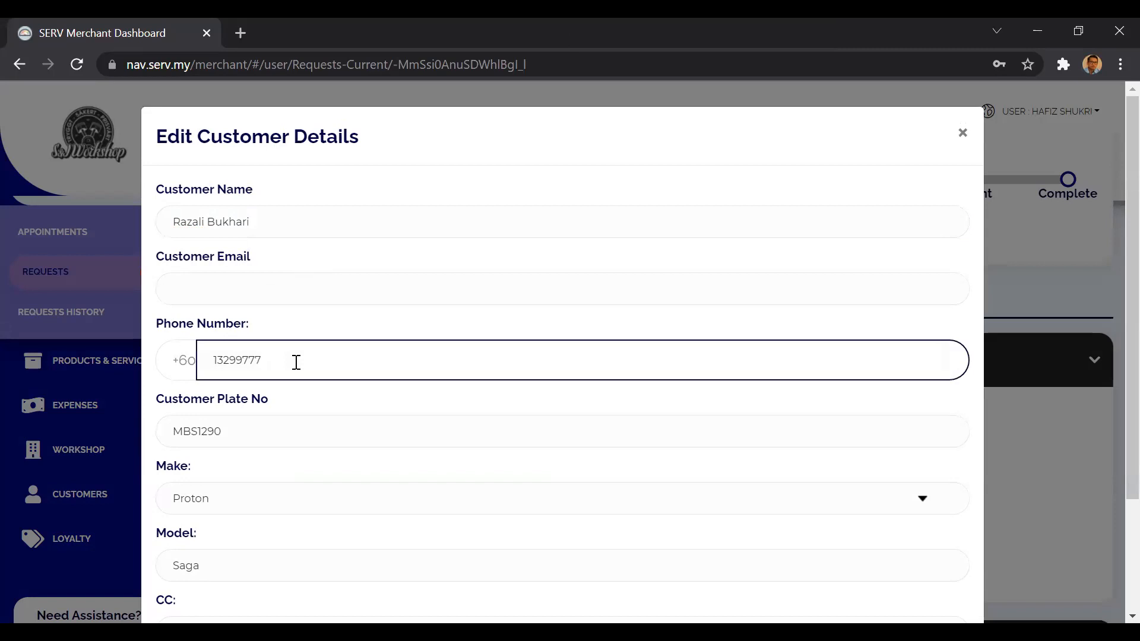
{"action": "type", "text": "8"}
{"action": "scroll", "coordinate": [420, 409], "scroll_direction": "down", "scroll_amount": 3}
{"action": "left_click", "coordinate": [249, 571]}
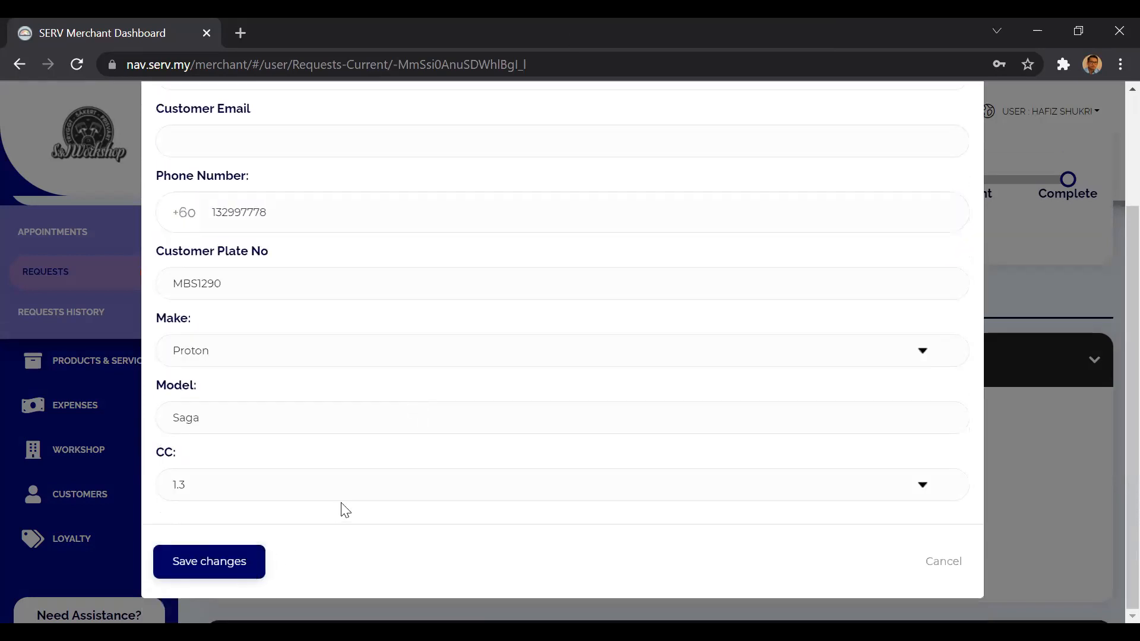
{"action": "left_click", "coordinate": [247, 560]}
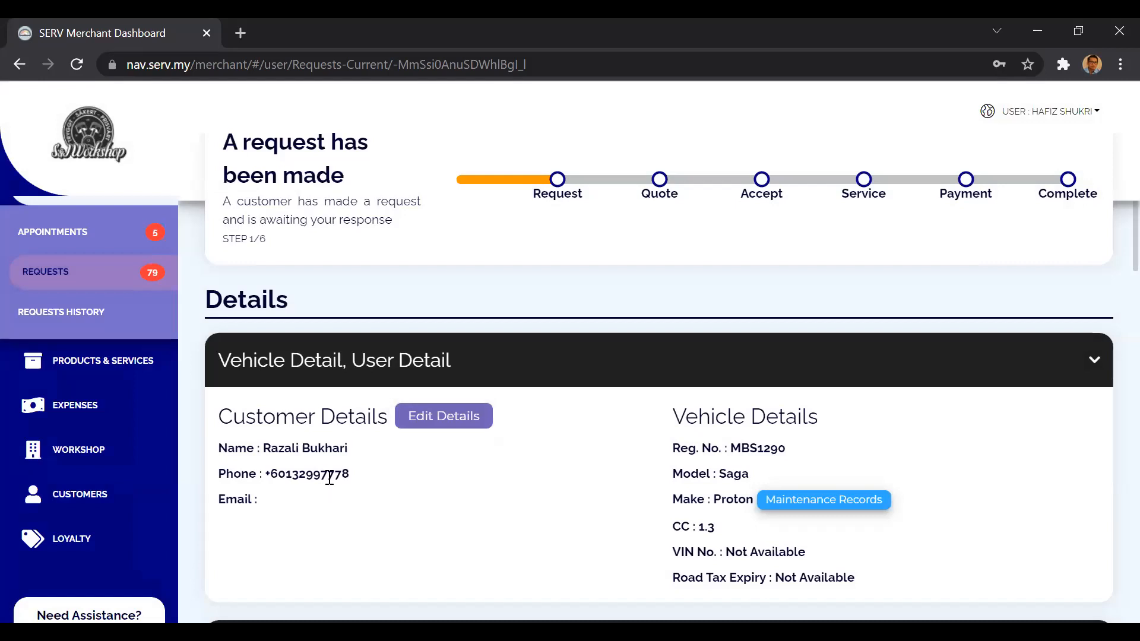
Collapse the request's vehicle and user details and view the pages listed under Products & Services.
{"action": "left_click", "coordinate": [591, 369]}
{"action": "scroll", "coordinate": [591, 374], "scroll_direction": "down", "scroll_amount": 2}
{"action": "scroll", "coordinate": [591, 374], "scroll_direction": "down", "scroll_amount": 5}
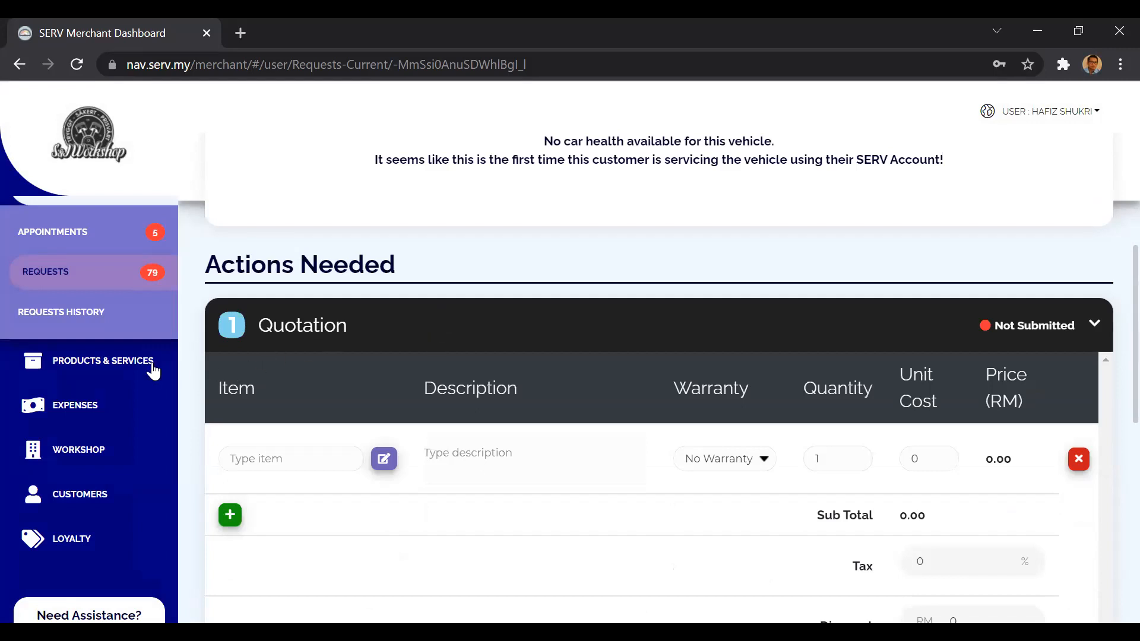
{"action": "left_click", "coordinate": [133, 369]}
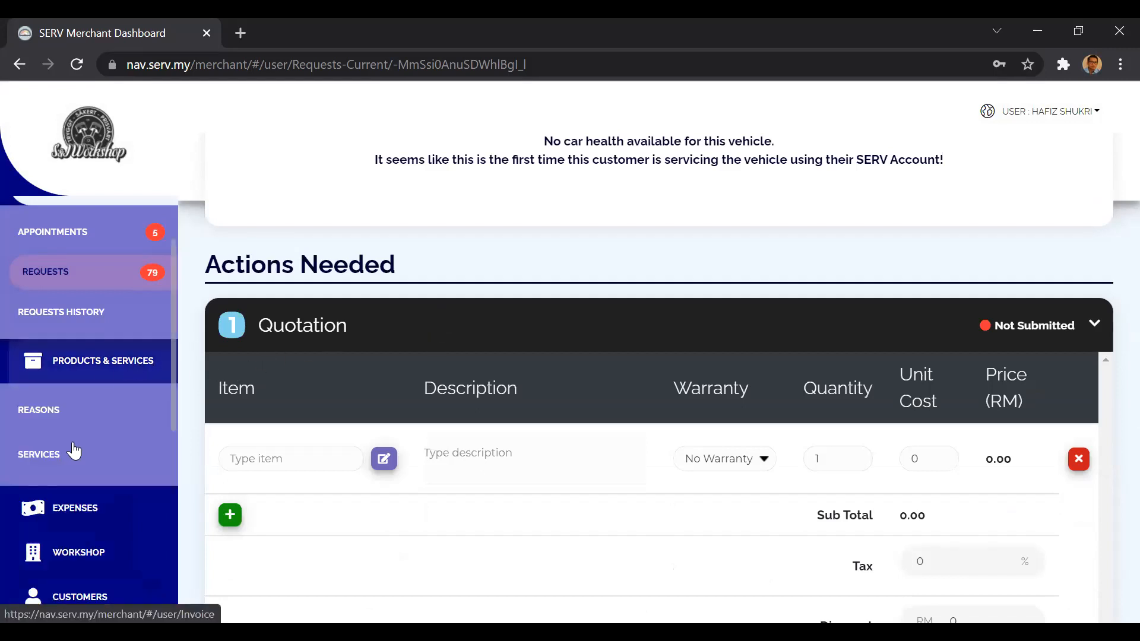
{"action": "left_click", "coordinate": [106, 373]}
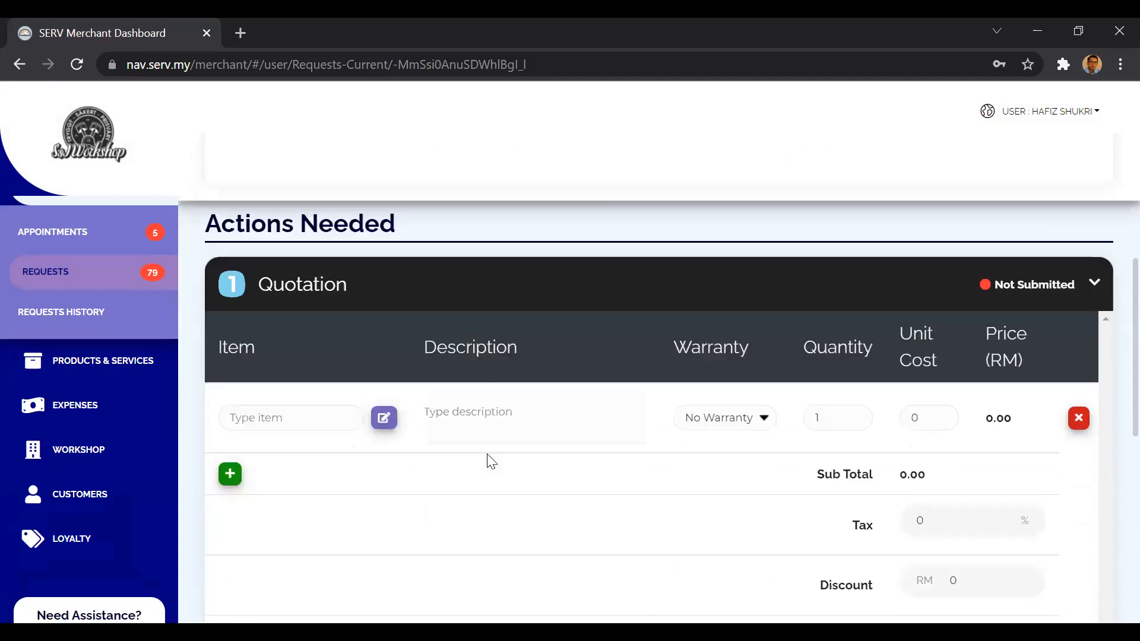
Open the product selection for the first quotation line and search for "saga".
{"action": "scroll", "coordinate": [488, 456], "scroll_direction": "down", "scroll_amount": 1}
{"action": "left_click", "coordinate": [385, 412]}
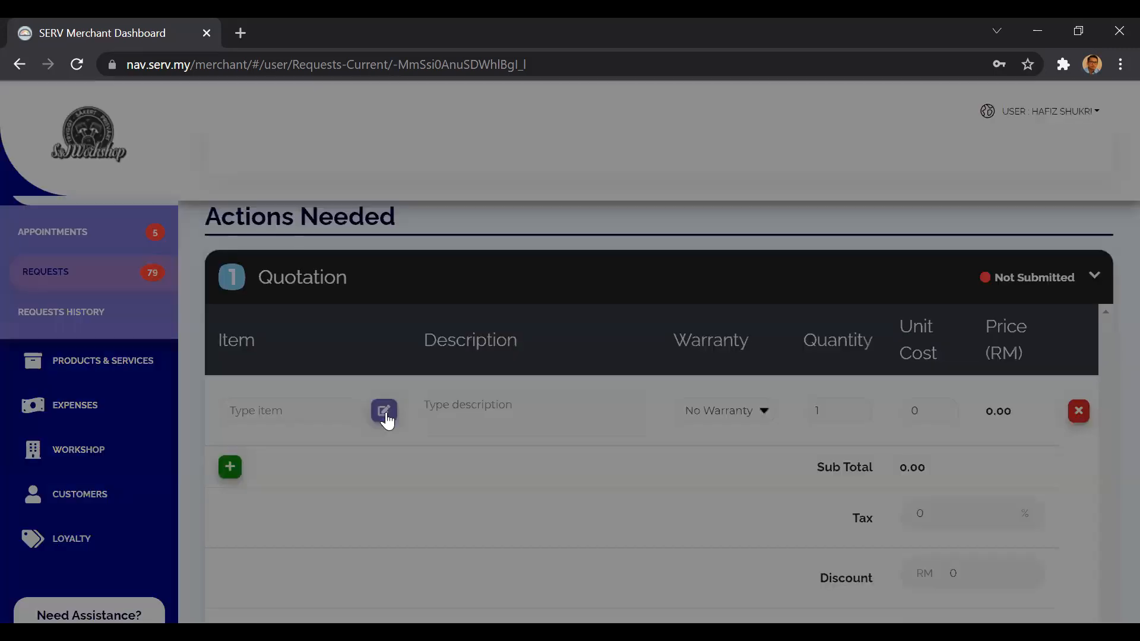
{"action": "scroll", "coordinate": [401, 491], "scroll_direction": "down", "scroll_amount": 1}
{"action": "scroll", "coordinate": [402, 493], "scroll_direction": "down", "scroll_amount": 8}
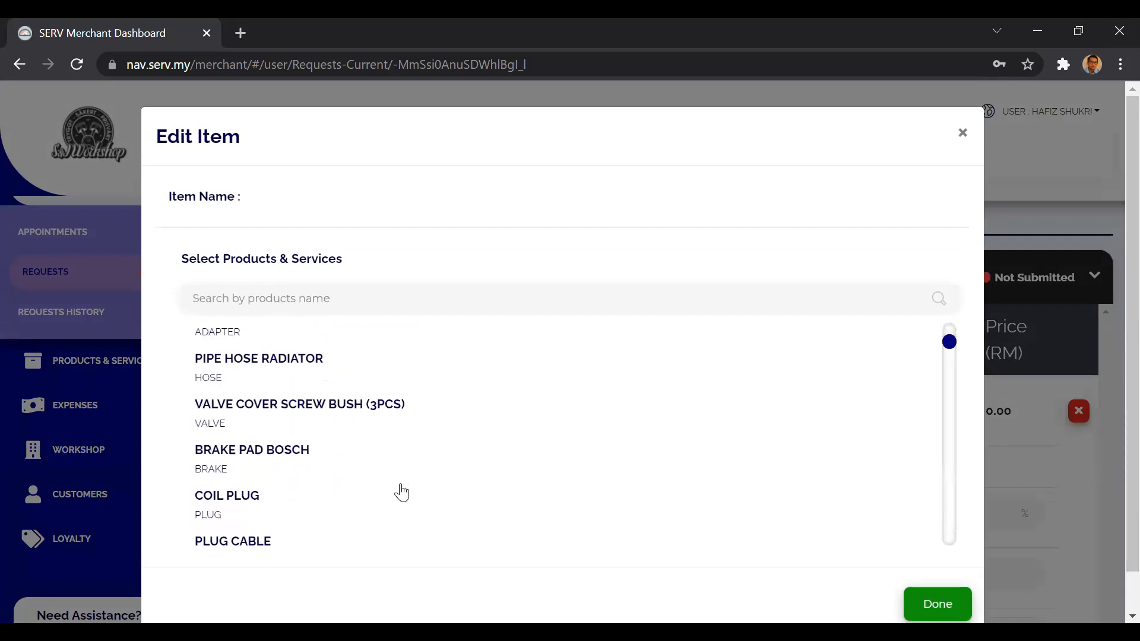
{"action": "scroll", "coordinate": [402, 493], "scroll_direction": "up", "scroll_amount": 9}
{"action": "left_click", "coordinate": [367, 295]}
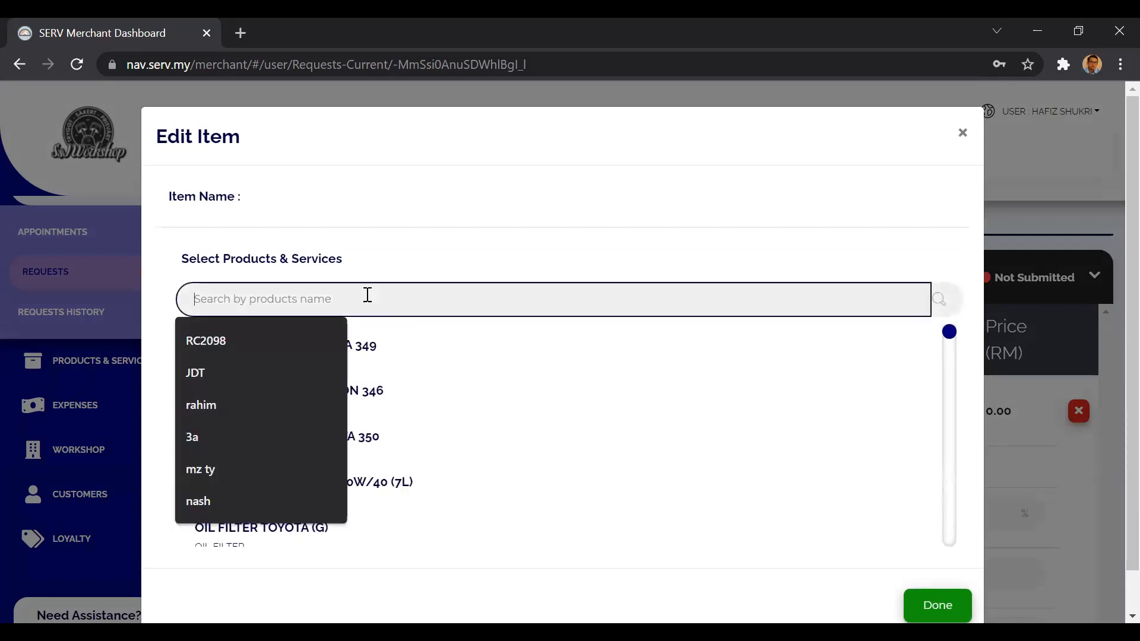
{"action": "type", "text": "saga"}
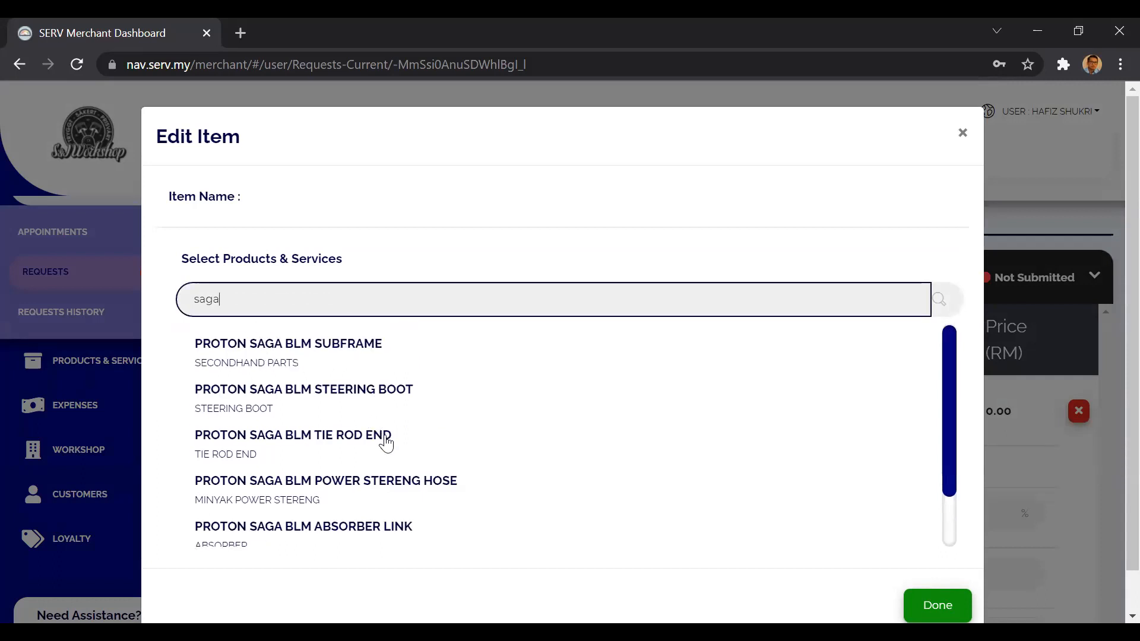
Select PROTON SAGA BLM STEERING BOOT as the first quotation item and confirm the choice.
{"action": "scroll", "coordinate": [386, 443], "scroll_direction": "down", "scroll_amount": 2}
{"action": "scroll", "coordinate": [386, 442], "scroll_direction": "up", "scroll_amount": 2}
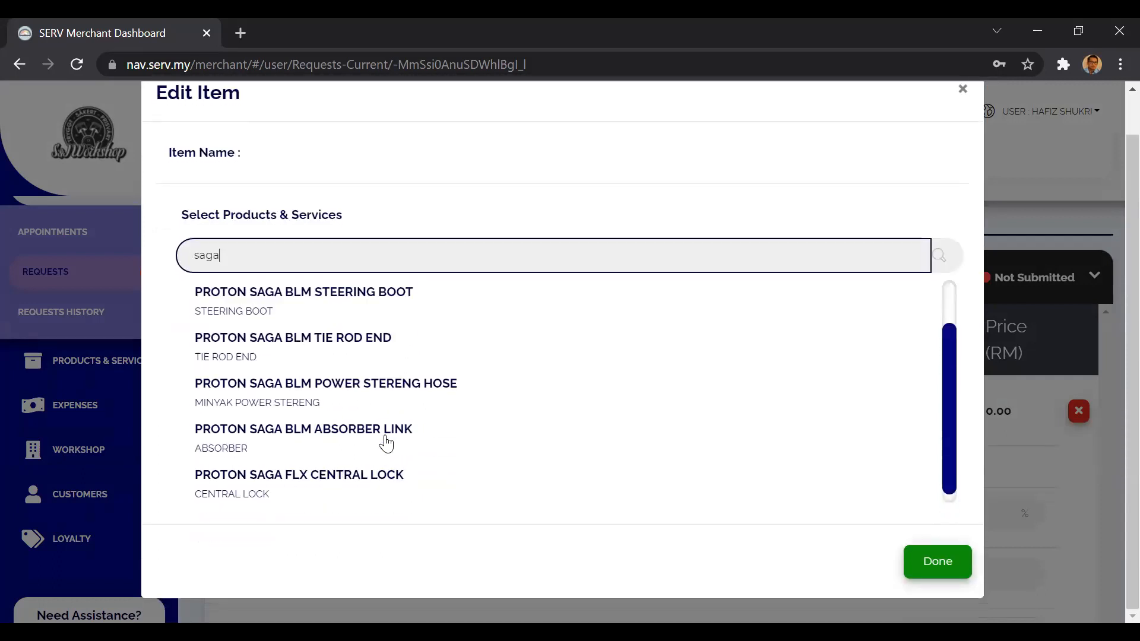
{"action": "scroll", "coordinate": [386, 442], "scroll_direction": "down", "scroll_amount": 2}
{"action": "scroll", "coordinate": [386, 442], "scroll_direction": "up", "scroll_amount": 2}
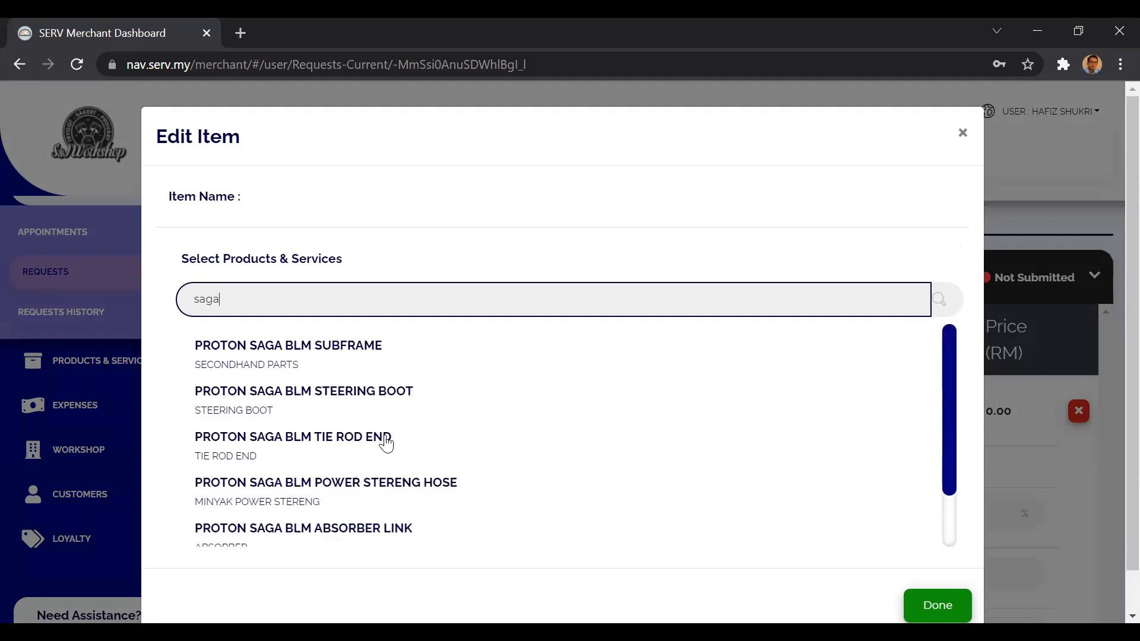
{"action": "left_click", "coordinate": [359, 409]}
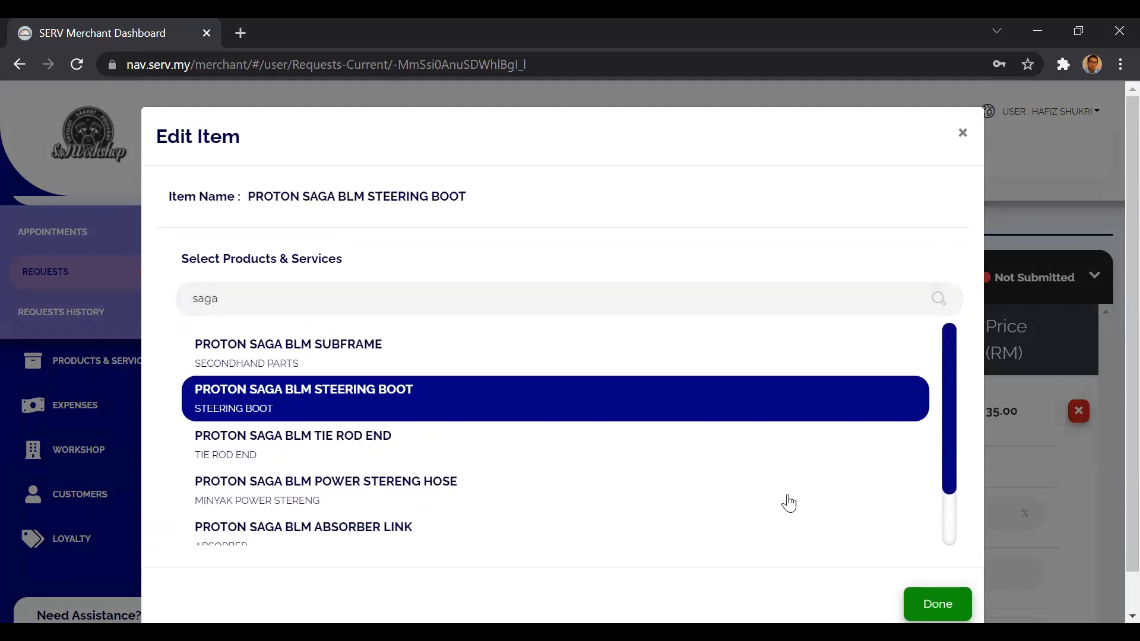
{"action": "left_click", "coordinate": [935, 605]}
Add a second quotation line, search its products for "saga" and assign PROTON SAGA BLM ABSORBER LINK to it.
{"action": "left_click", "coordinate": [231, 467]}
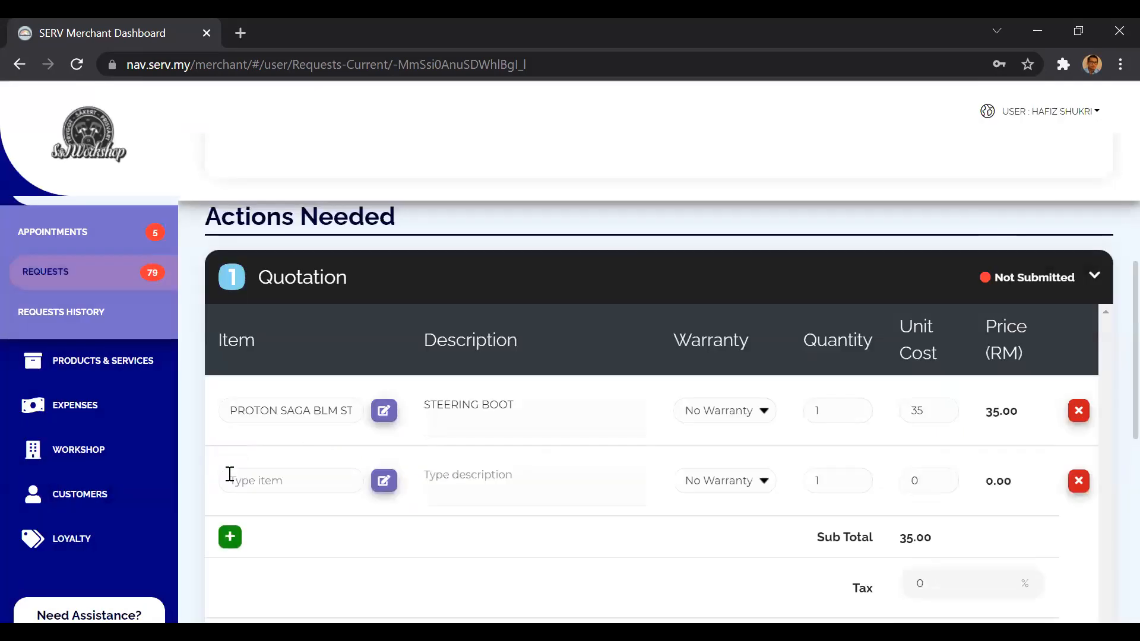
{"action": "left_click", "coordinate": [383, 479]}
{"action": "left_click", "coordinate": [355, 303]}
{"action": "type", "text": "saga"}
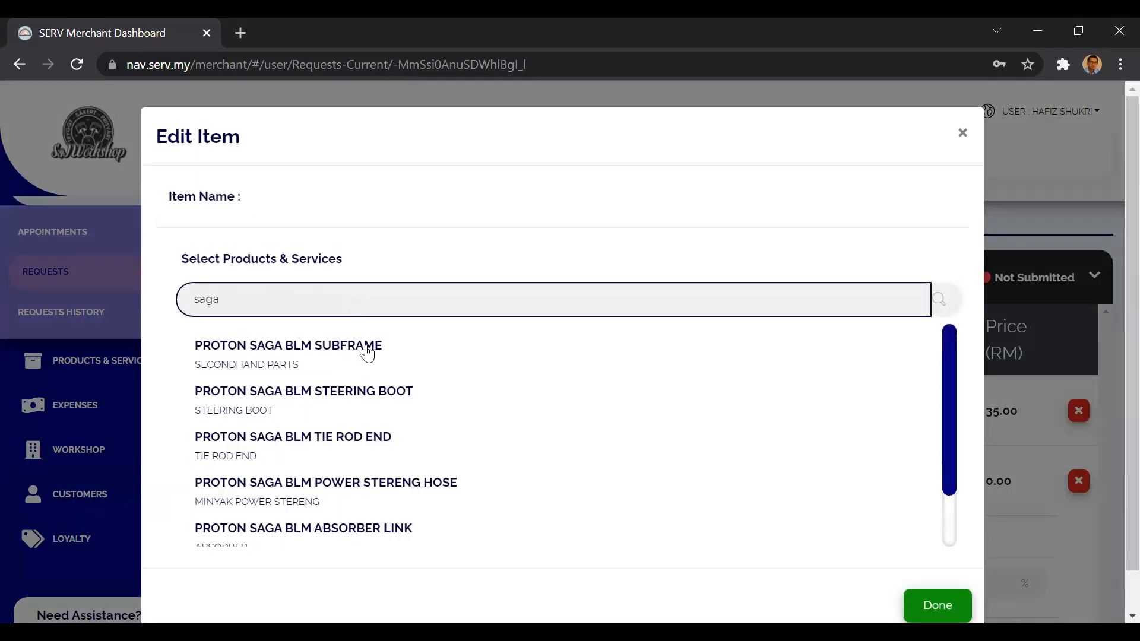
{"action": "scroll", "coordinate": [385, 468], "scroll_direction": "down", "scroll_amount": 2}
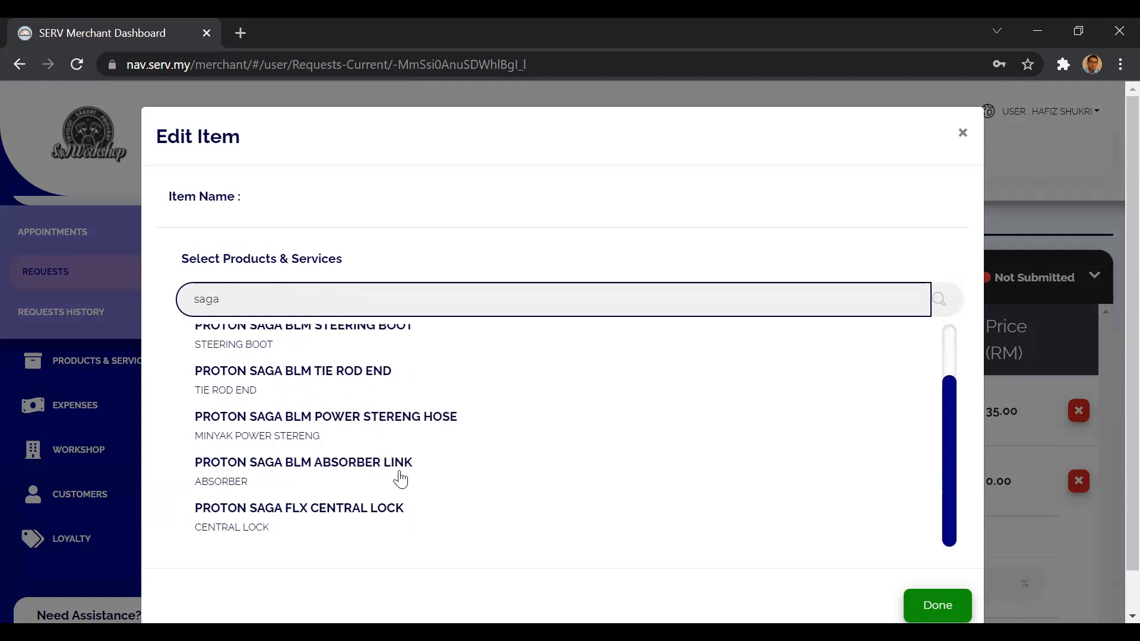
{"action": "left_click", "coordinate": [398, 472]}
{"action": "left_click", "coordinate": [926, 604]}
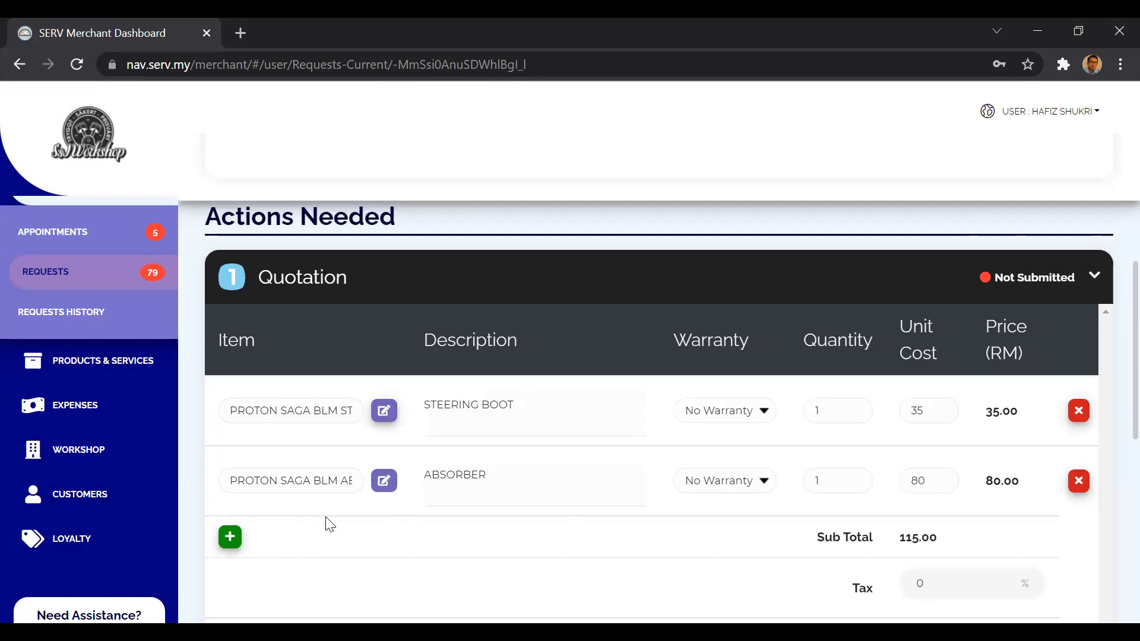
{"action": "scroll", "coordinate": [324, 519], "scroll_direction": "down", "scroll_amount": 1}
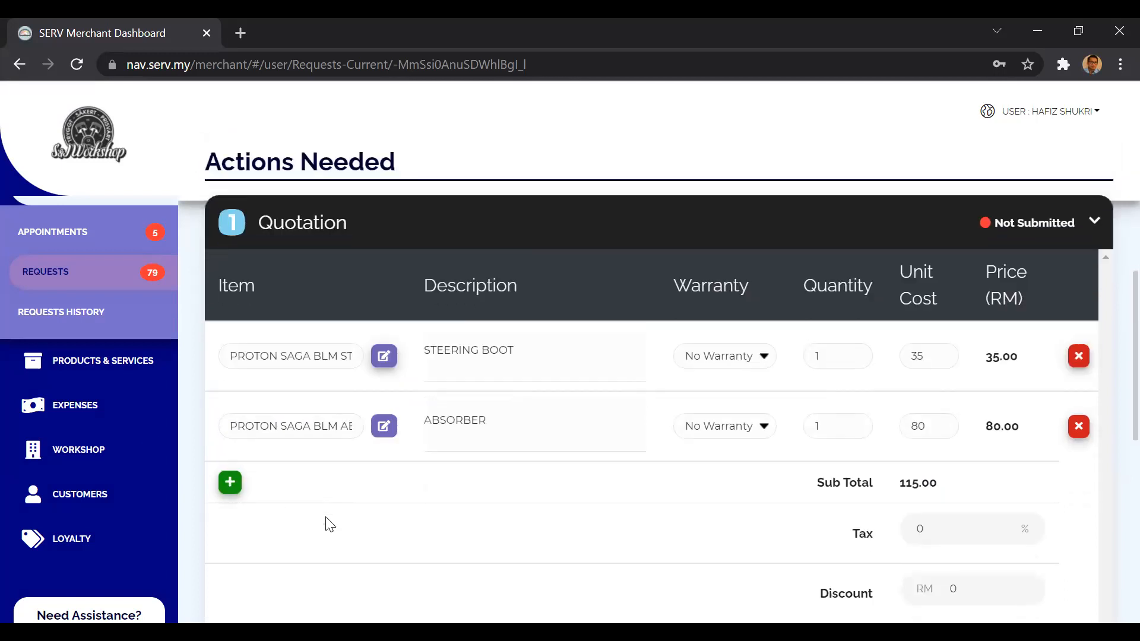
Add a third quotation line with NEW TYRE as the item and 195/R15 as the description.
{"action": "left_click", "coordinate": [229, 482]}
{"action": "left_click", "coordinate": [280, 494]}
{"action": "type", "text": "NEW"}
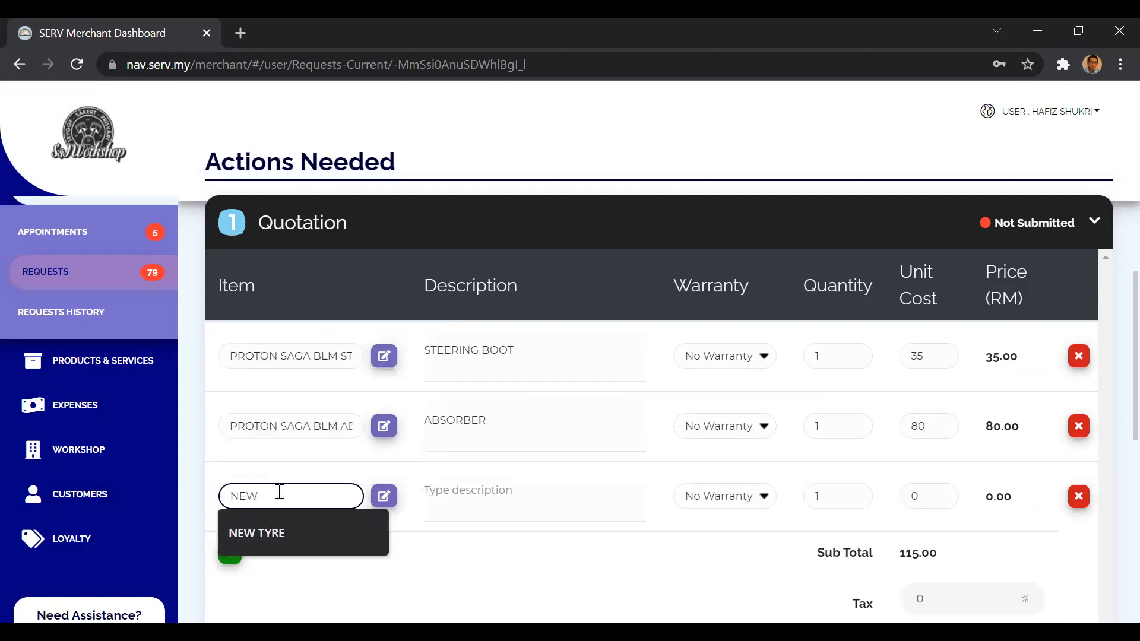
{"action": "left_click", "coordinate": [288, 526]}
{"action": "left_click", "coordinate": [475, 496]}
{"action": "type", "text": "195/R1"}
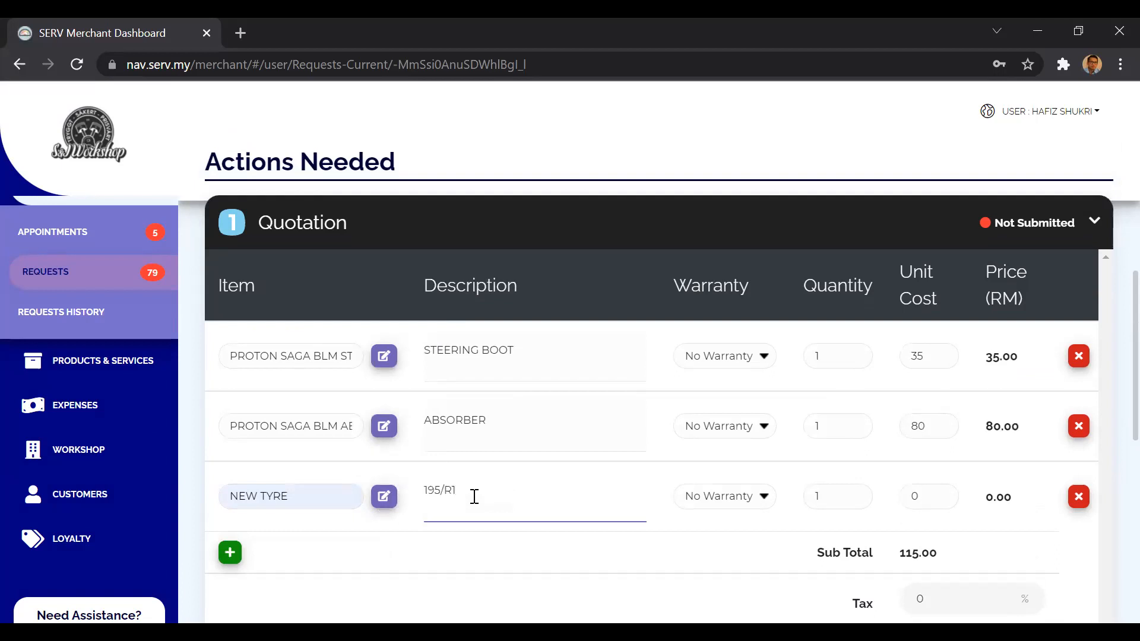
{"action": "type", "text": "5"}
Set the NEW TYRE line's quantity to 4 and its unit cost to 175.
{"action": "left_click", "coordinate": [819, 493]}
{"action": "type", "text": "4"}
{"action": "left_click", "coordinate": [918, 495]}
{"action": "type", "text": "175"}
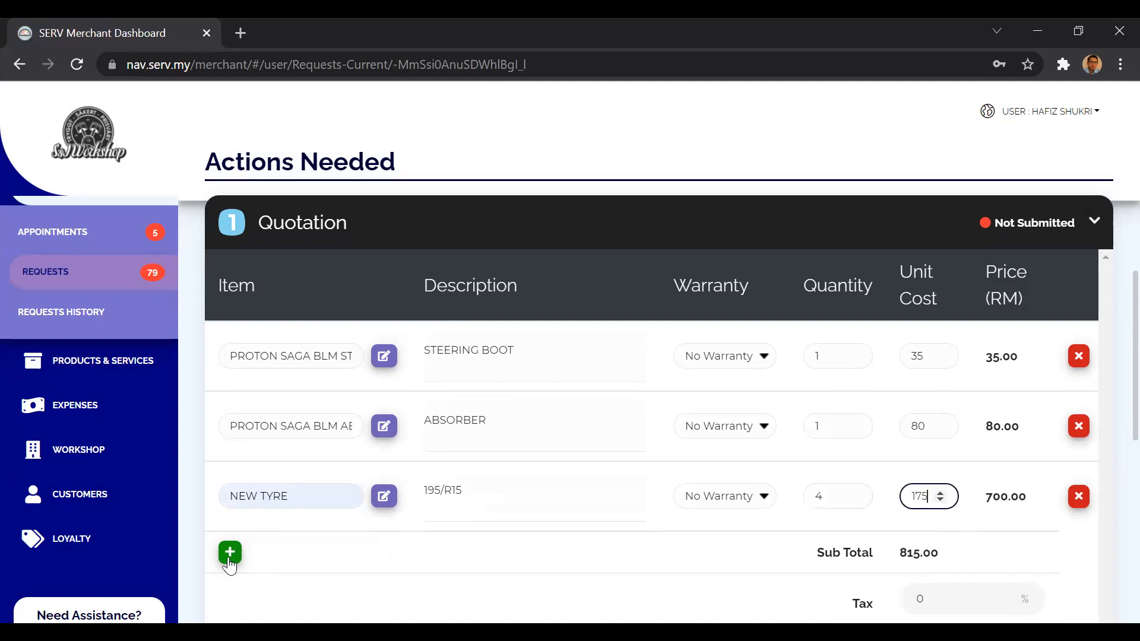
Add a fourth quotation line with ALLIGNMENT as the item and FOC as the description.
{"action": "left_click", "coordinate": [230, 553]}
{"action": "left_click", "coordinate": [335, 563]}
{"action": "type", "text": "BALA"}
{"action": "key", "text": "BackSpace"}
{"action": "key", "text": "BackSpace"}
{"action": "type", "text": "ALLIGNMENT"}
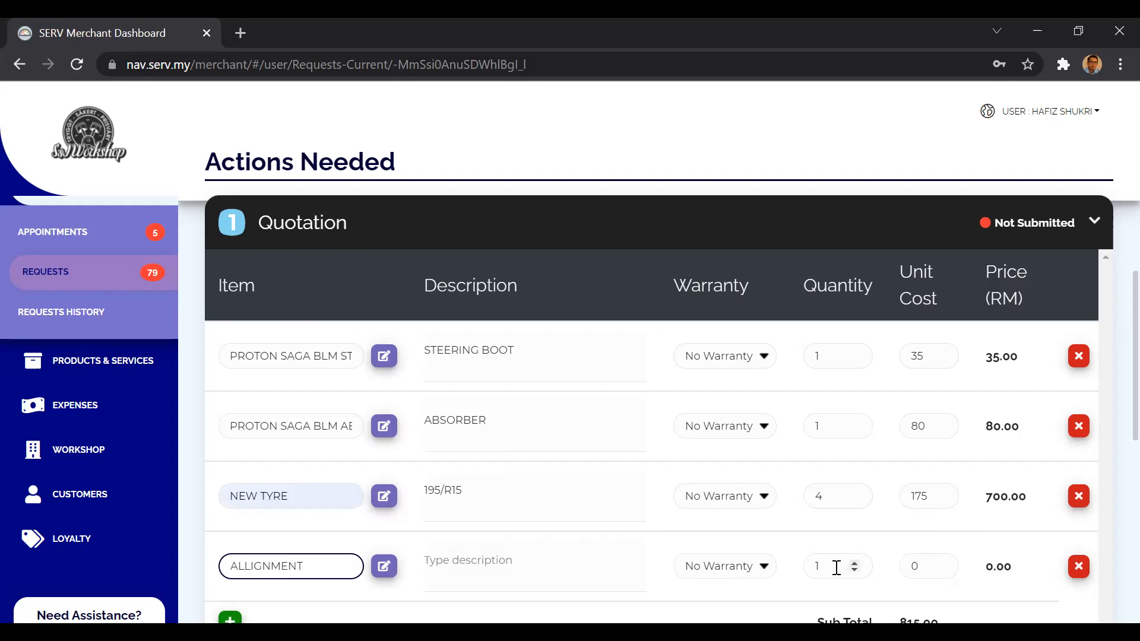
{"action": "left_click", "coordinate": [556, 571]}
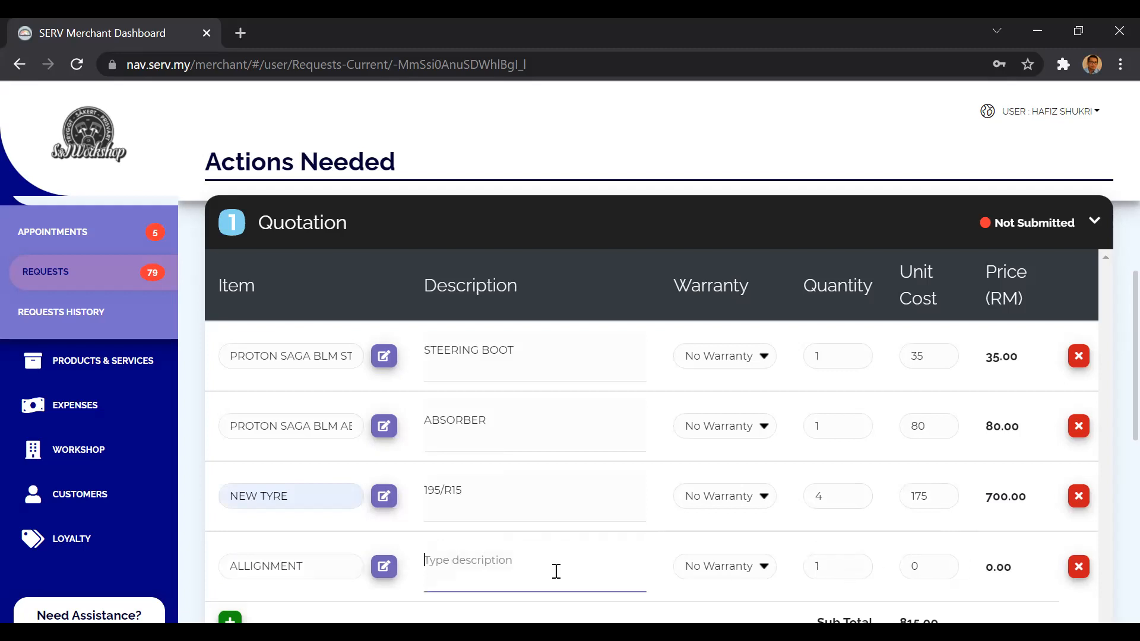
{"action": "type", "text": "FOC"}
{"action": "left_click", "coordinate": [892, 546]}
Set the quotation's deposit to RM 100.
{"action": "scroll", "coordinate": [895, 552], "scroll_direction": "down", "scroll_amount": 3}
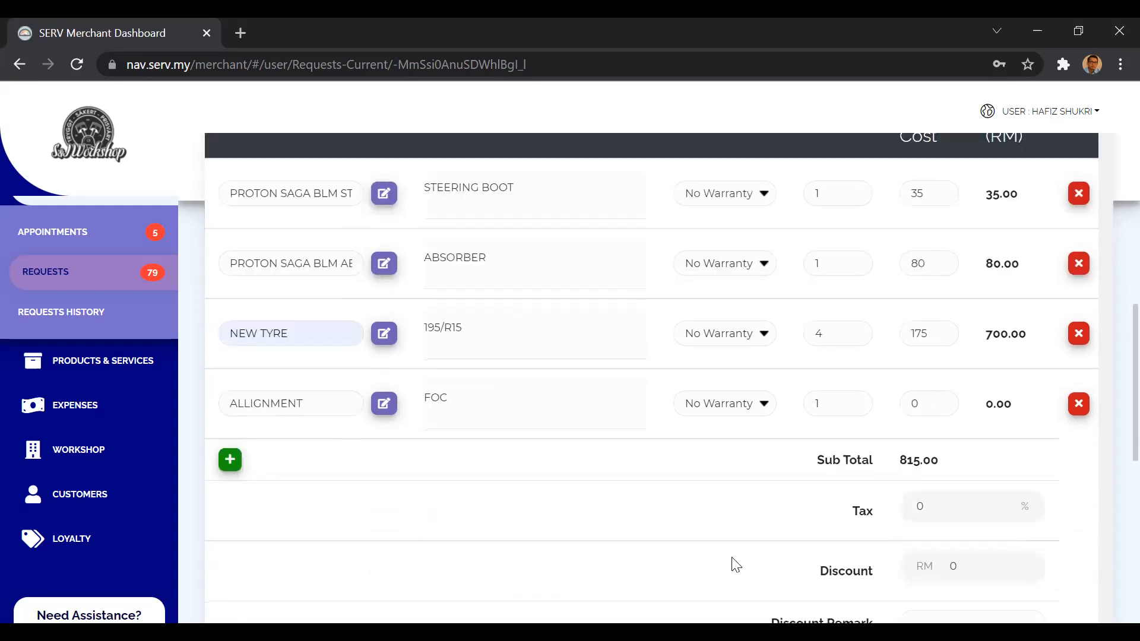
{"action": "scroll", "coordinate": [736, 565], "scroll_direction": "down", "scroll_amount": 2}
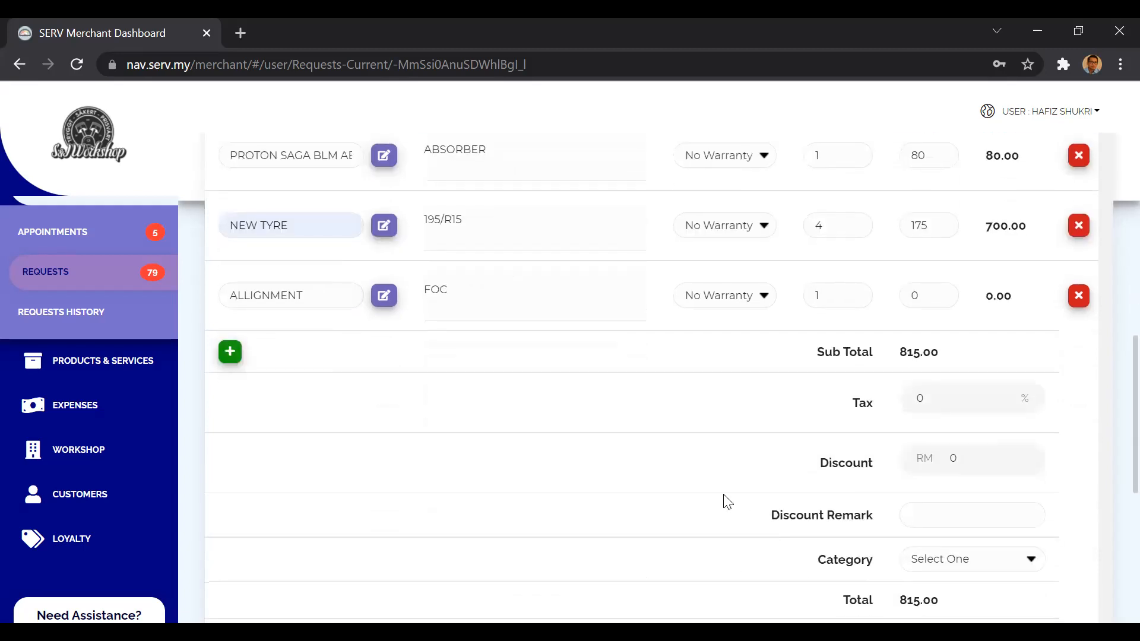
{"action": "scroll", "coordinate": [728, 502], "scroll_direction": "down", "scroll_amount": 1}
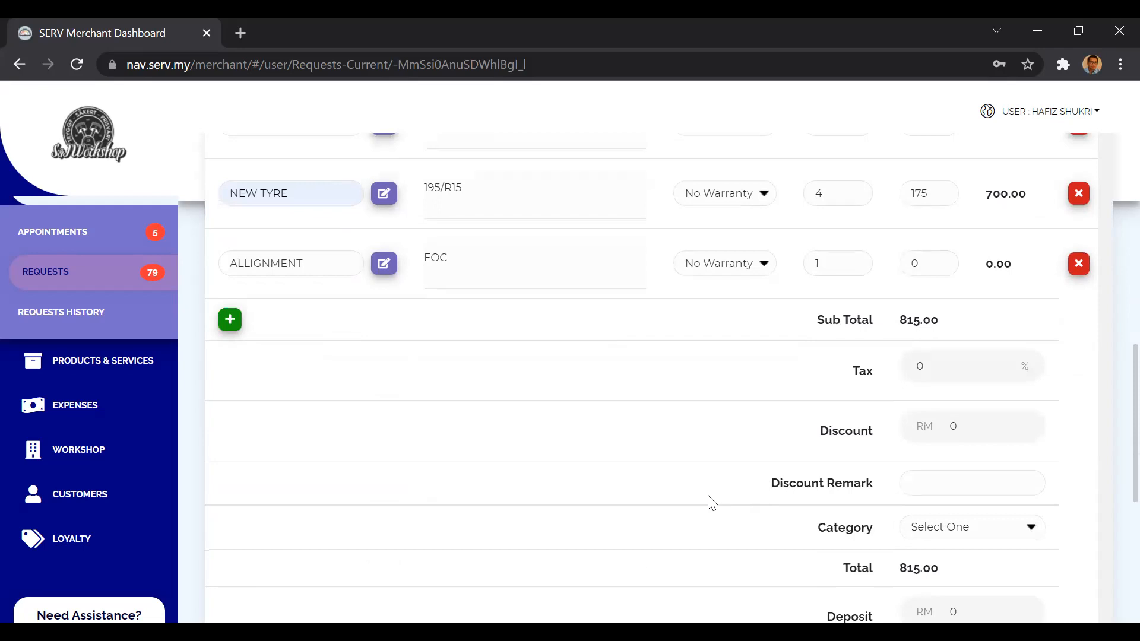
{"action": "scroll", "coordinate": [712, 503], "scroll_direction": "down", "scroll_amount": 1}
{"action": "scroll", "coordinate": [712, 502], "scroll_direction": "up", "scroll_amount": 1}
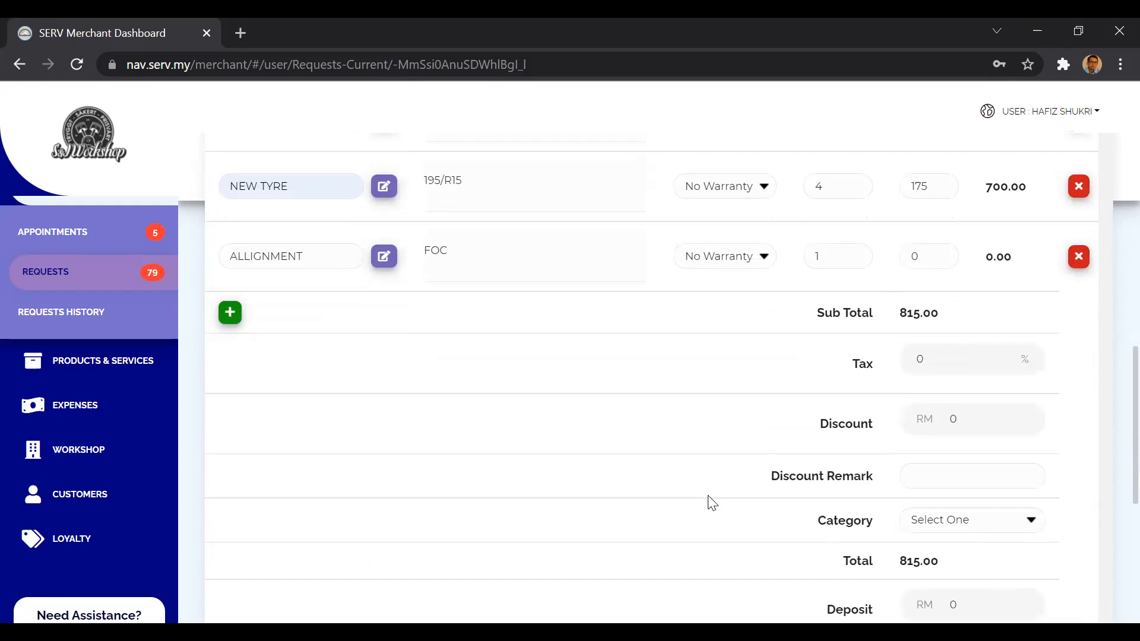
{"action": "scroll", "coordinate": [834, 533], "scroll_direction": "down", "scroll_amount": 1}
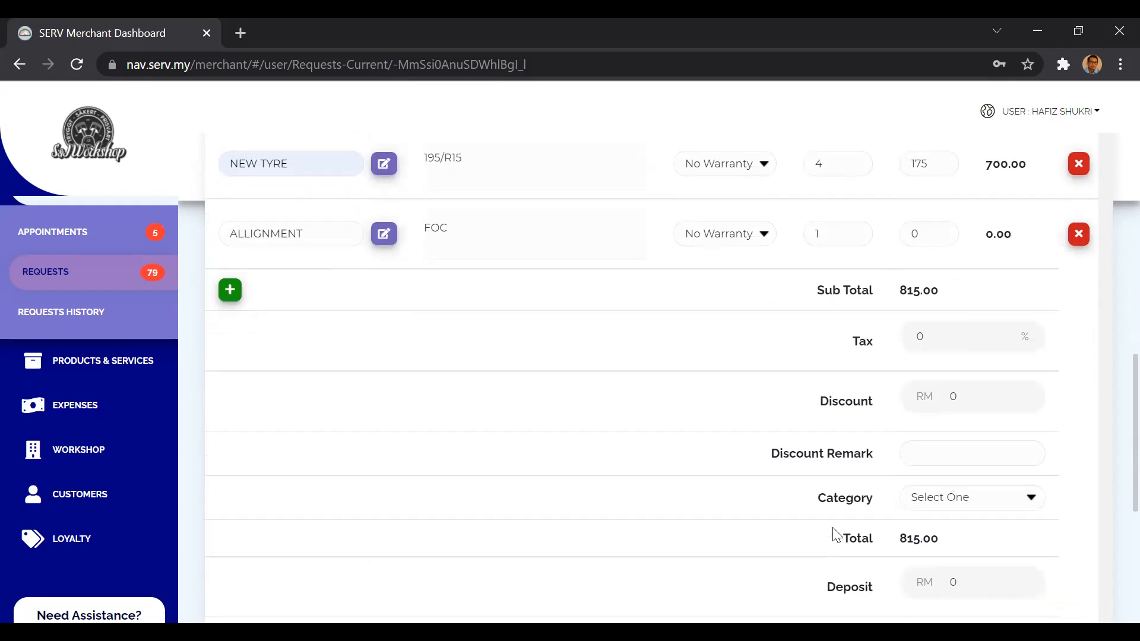
{"action": "scroll", "coordinate": [812, 529], "scroll_direction": "down", "scroll_amount": 1}
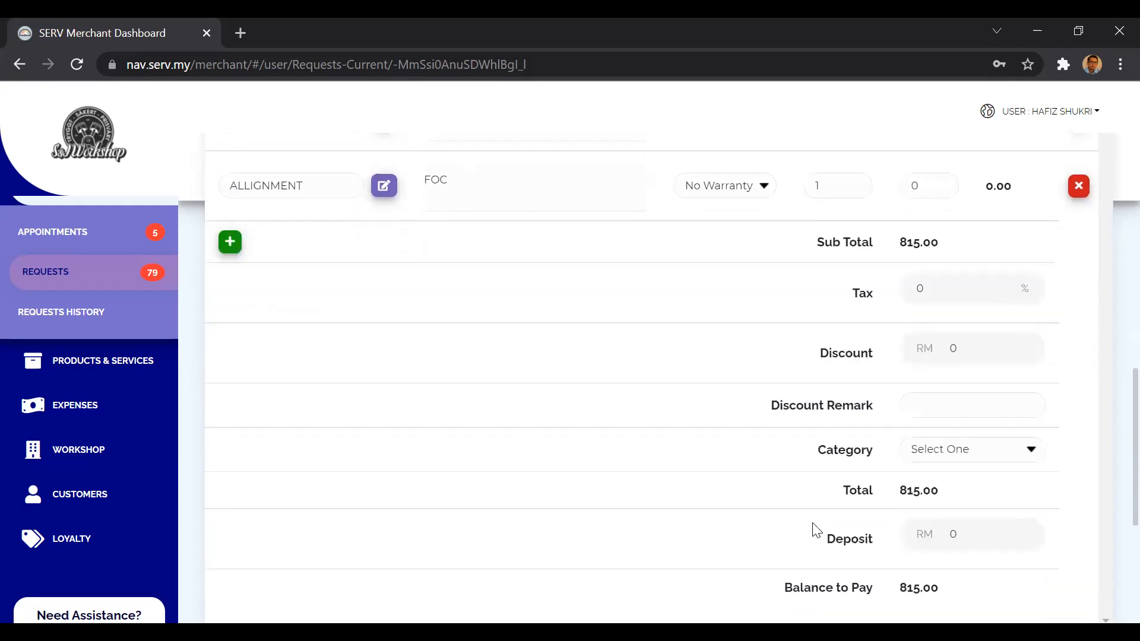
{"action": "left_click", "coordinate": [967, 536]}
{"action": "left_click_drag", "start_coordinate": [967, 535], "coordinate": [933, 537]}
{"action": "type", "text": "100"}
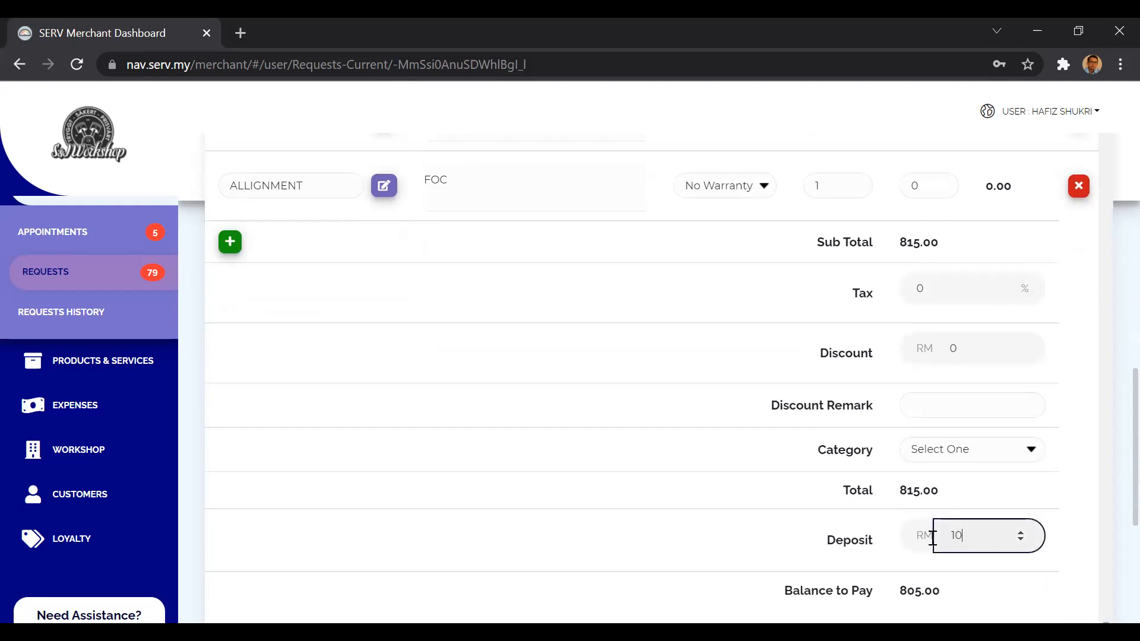
{"action": "left_click", "coordinate": [815, 529]}
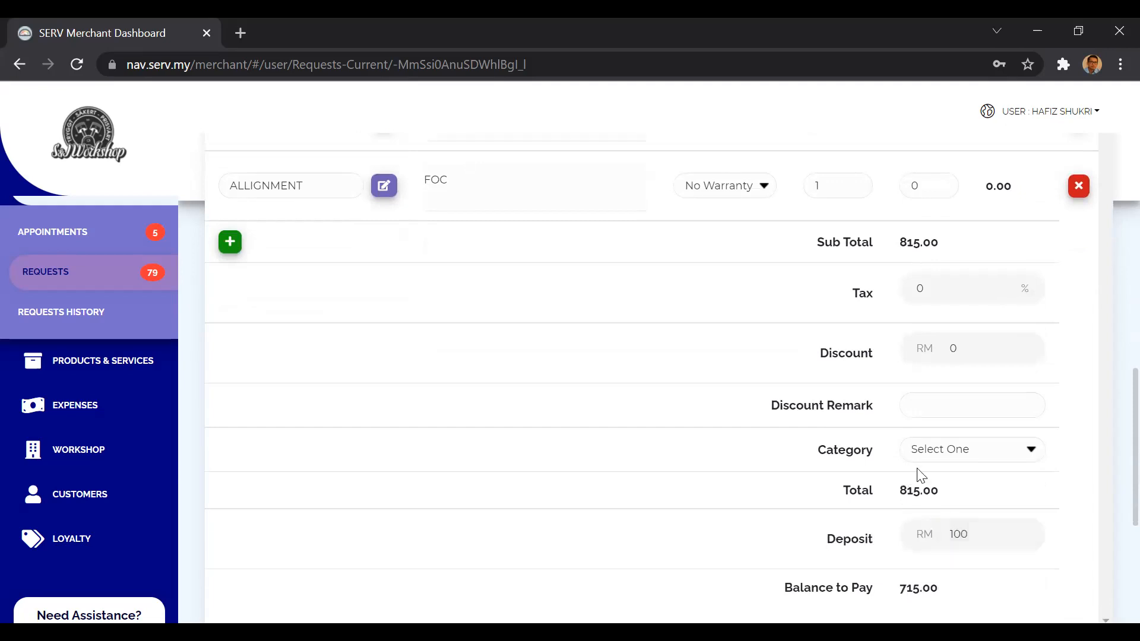
Set the quotation category to Repair & Maintenance, then save the quotation and confirm its submission.
{"action": "left_click", "coordinate": [946, 457]}
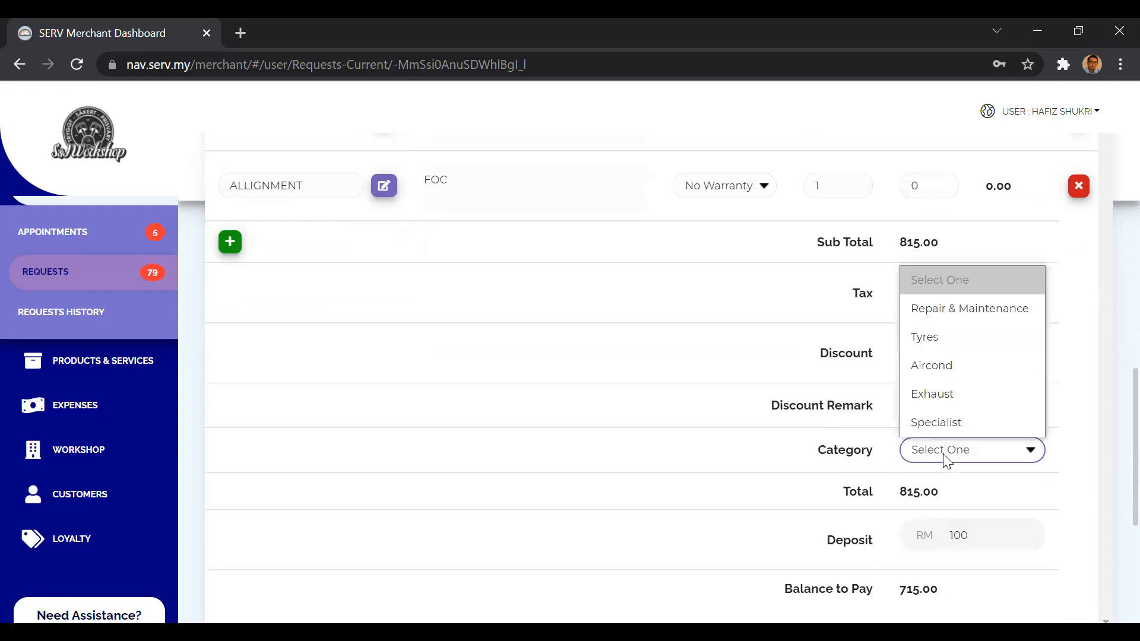
{"action": "left_click", "coordinate": [977, 309]}
{"action": "scroll", "coordinate": [829, 427], "scroll_direction": "up", "scroll_amount": 3}
{"action": "scroll", "coordinate": [830, 426], "scroll_direction": "down", "scroll_amount": 5}
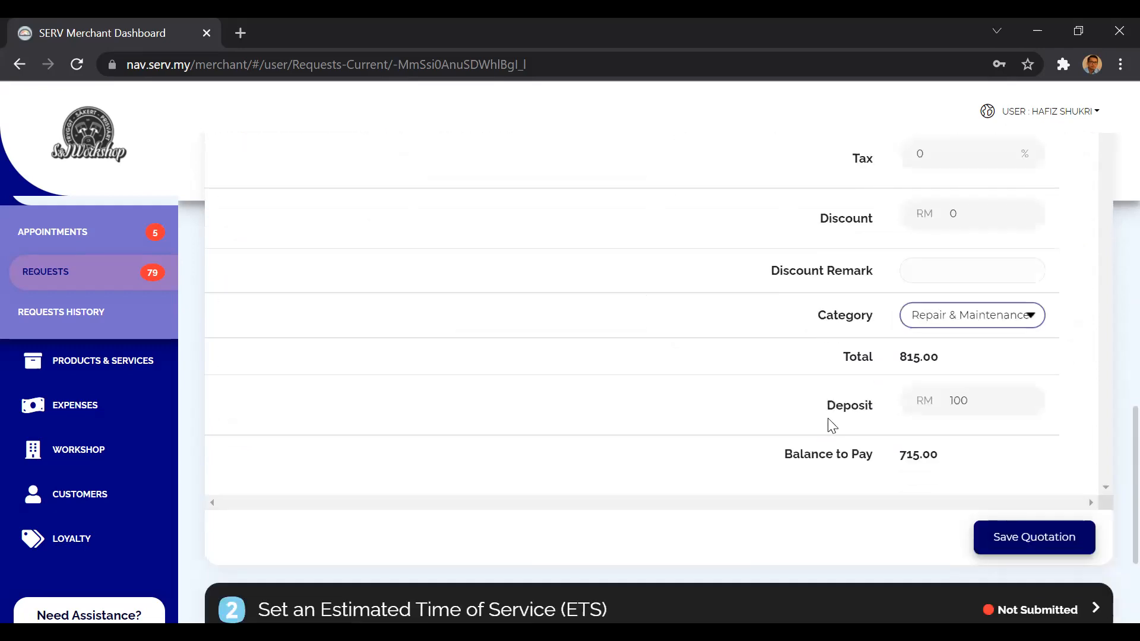
{"action": "left_click", "coordinate": [1001, 534]}
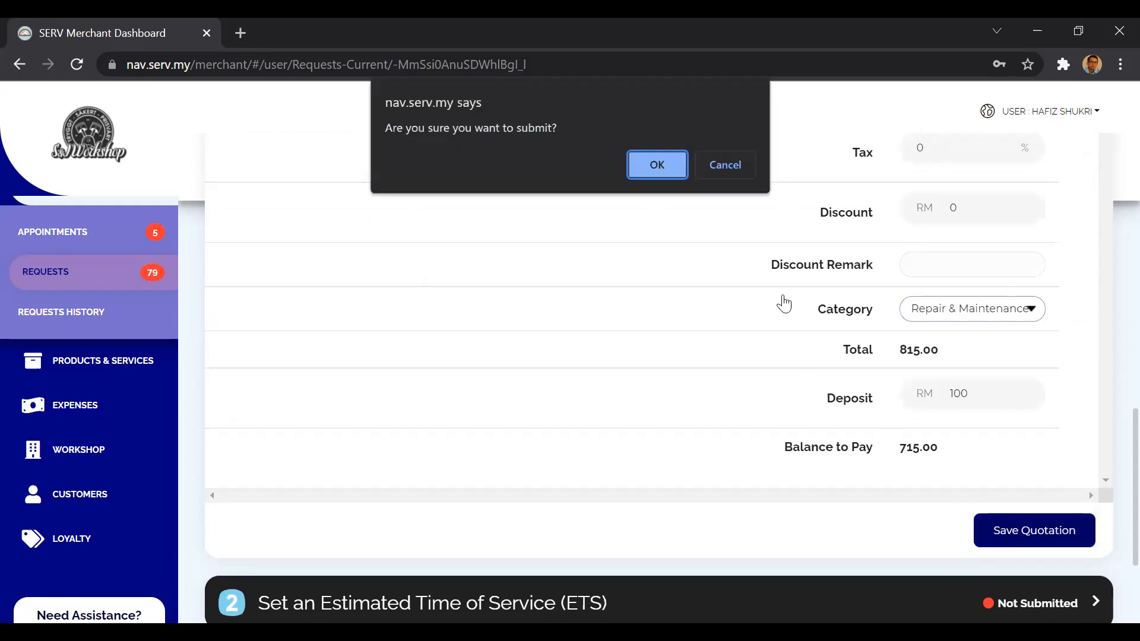
{"action": "left_click", "coordinate": [657, 163]}
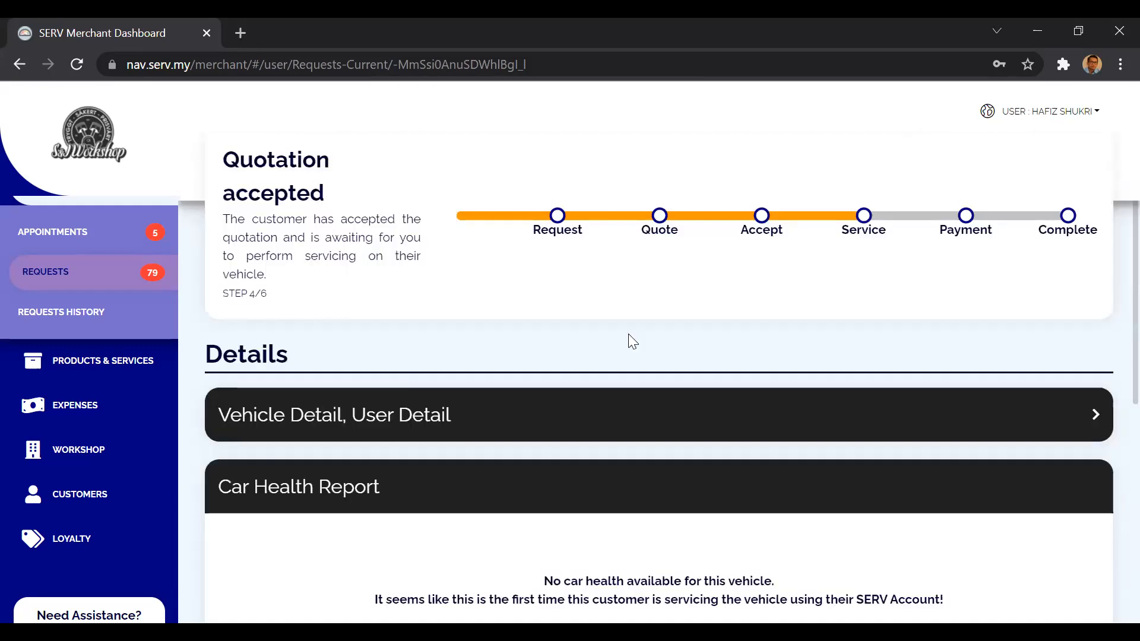
Expand the submitted quotation, review its item lines and deposit, and collapse it again.
{"action": "scroll", "coordinate": [633, 342], "scroll_direction": "down", "scroll_amount": 5}
{"action": "left_click", "coordinate": [644, 411]}
{"action": "scroll", "coordinate": [823, 452], "scroll_direction": "down", "scroll_amount": 7}
{"action": "scroll", "coordinate": [825, 456], "scroll_direction": "down", "scroll_amount": 6}
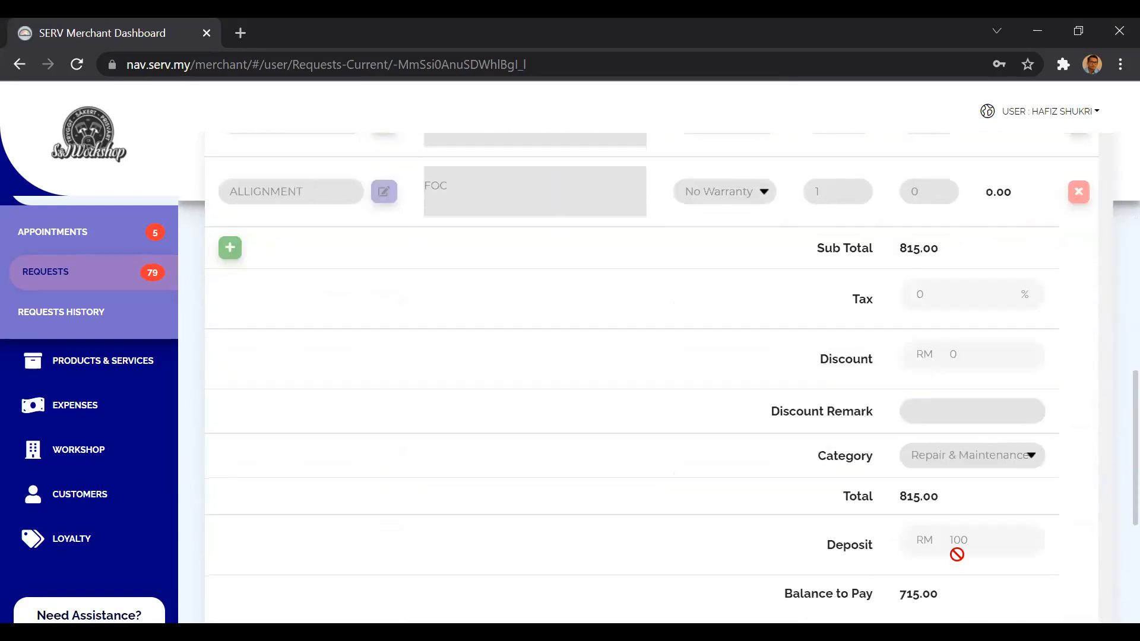
{"action": "scroll", "coordinate": [262, 399], "scroll_direction": "up", "scroll_amount": 8}
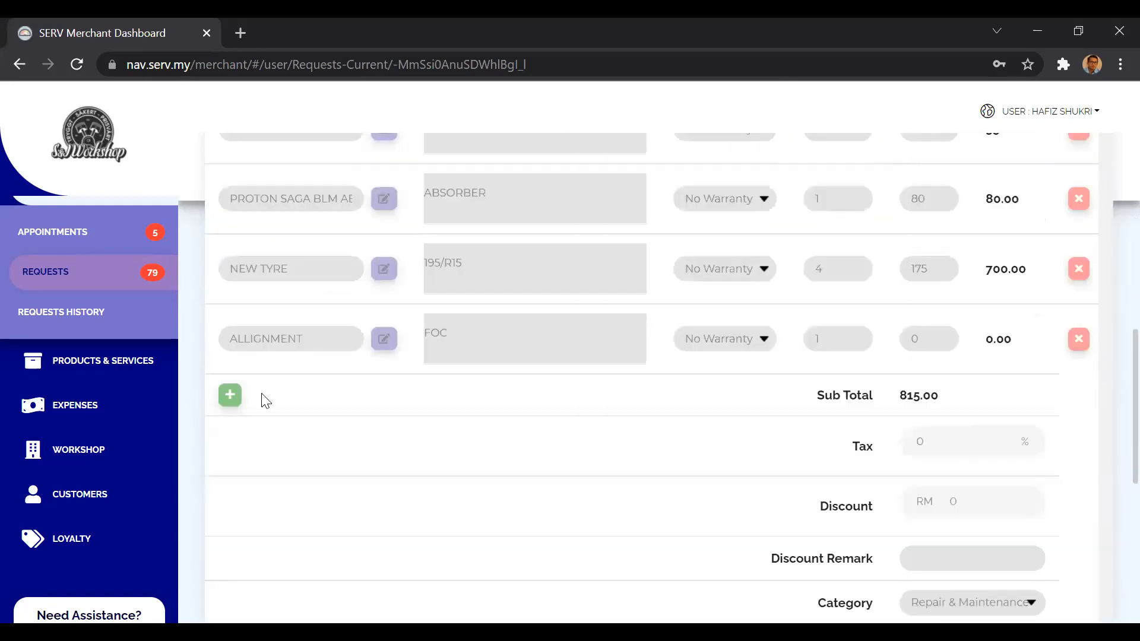
{"action": "scroll", "coordinate": [509, 328], "scroll_direction": "up", "scroll_amount": 5}
{"action": "left_click", "coordinate": [561, 324]}
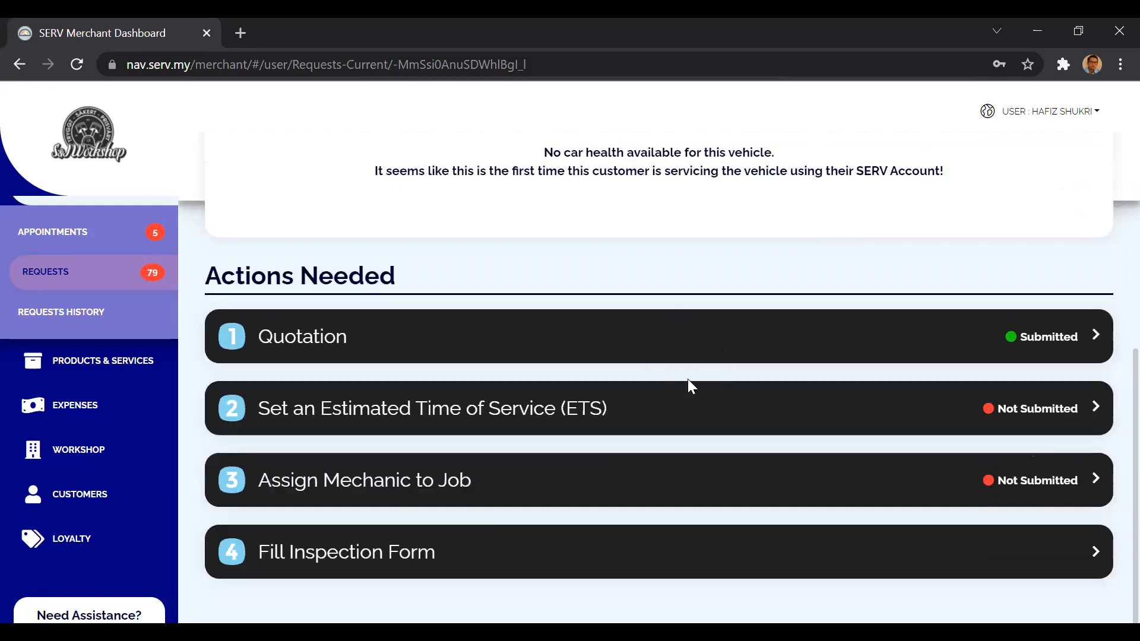
Set the Estimated Time of Service to "2 jam", save it and collapse the section.
{"action": "left_click", "coordinate": [699, 410]}
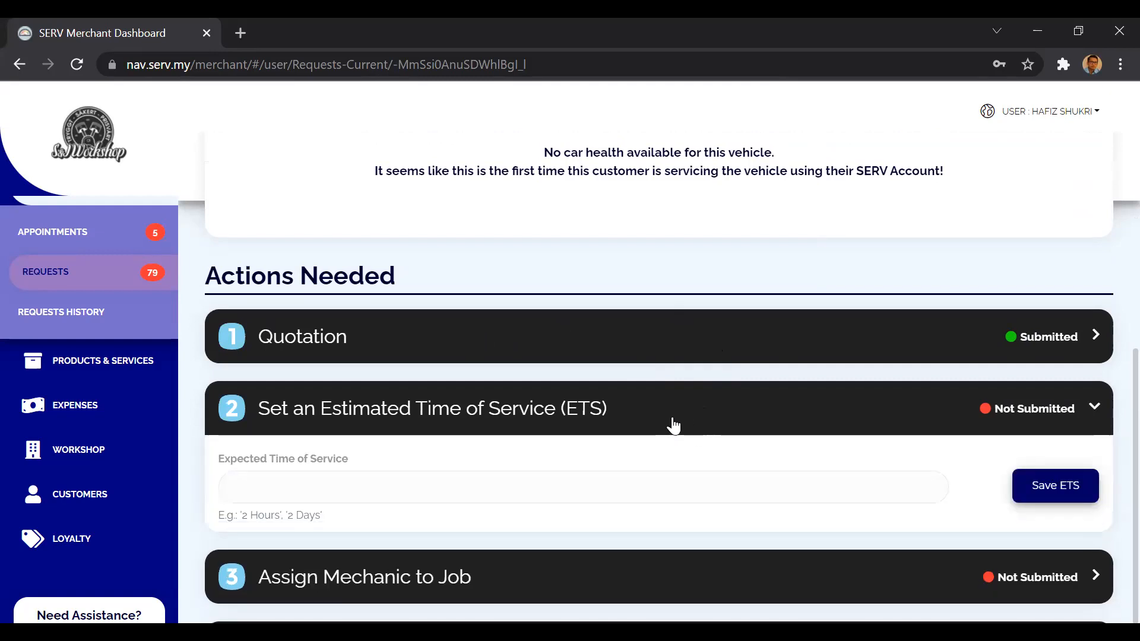
{"action": "left_click", "coordinate": [527, 488]}
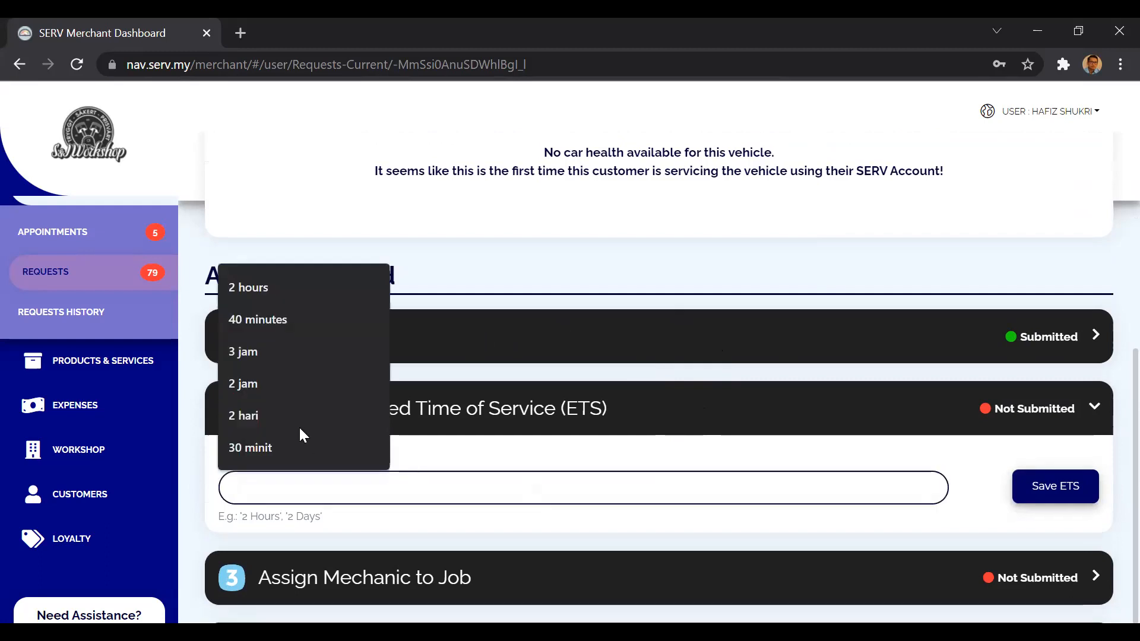
{"action": "left_click", "coordinate": [271, 384]}
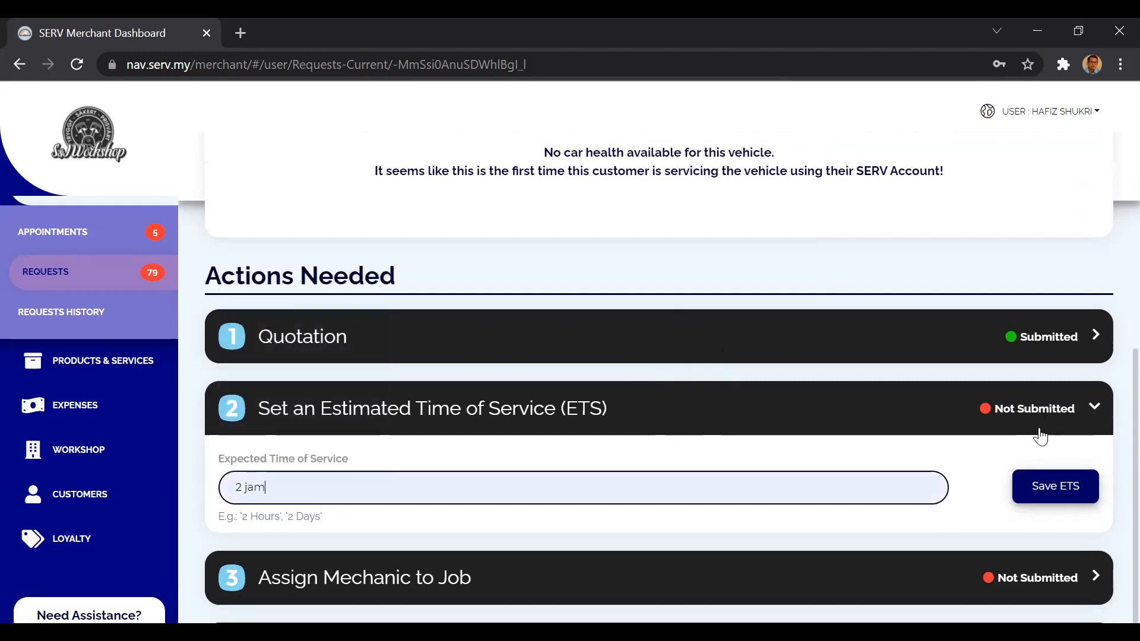
{"action": "left_click", "coordinate": [1052, 474]}
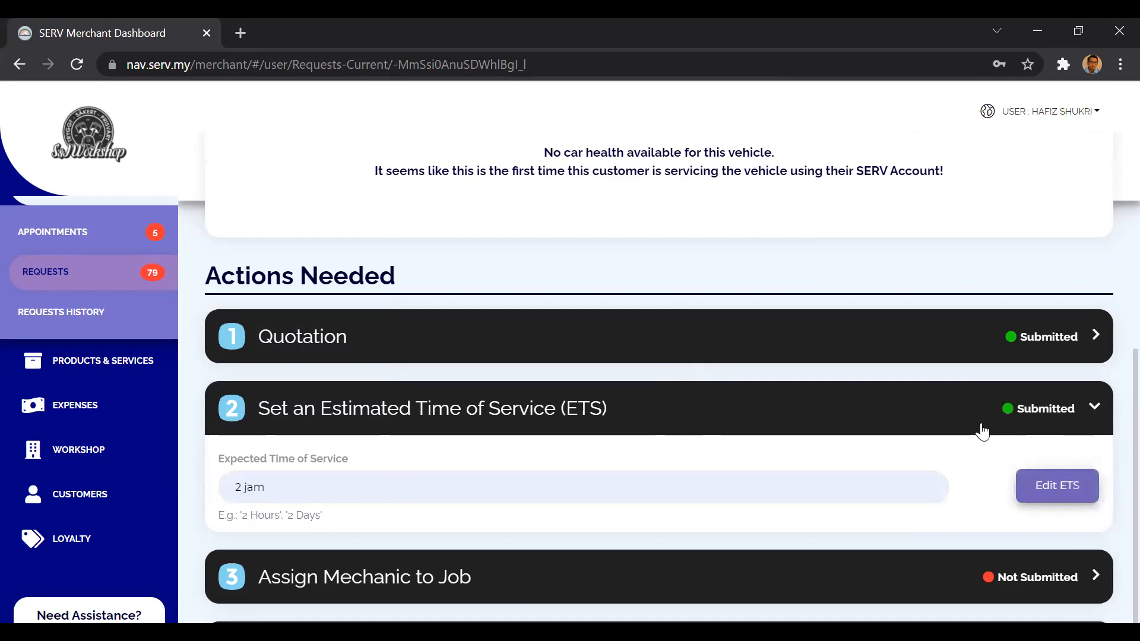
{"action": "left_click", "coordinate": [600, 410]}
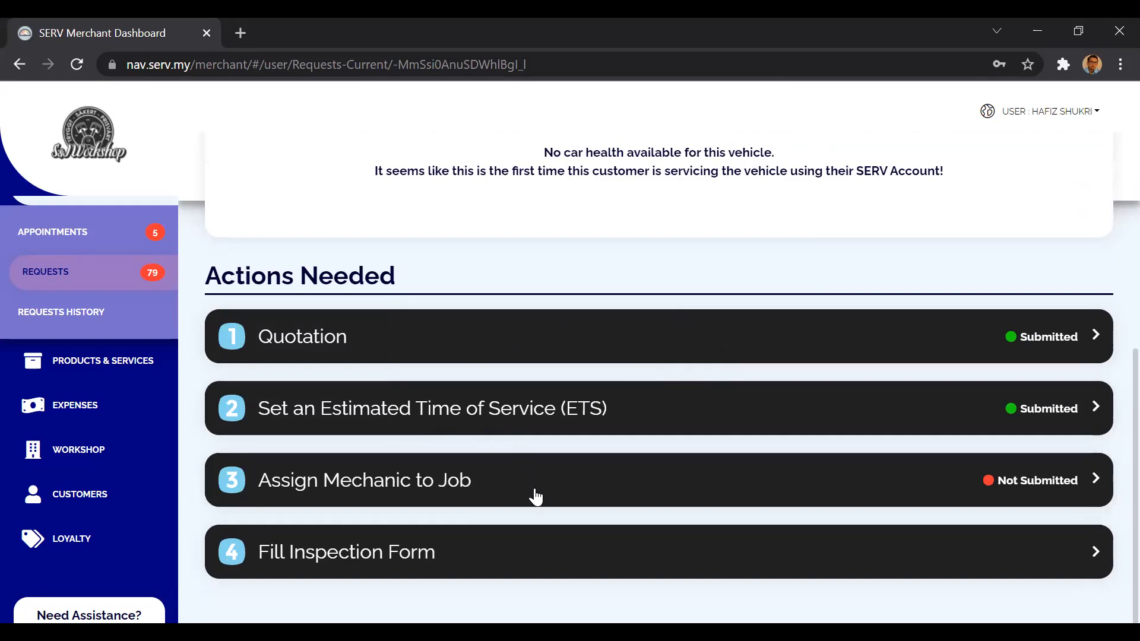
Assign the fourth mechanic in the list to the job, save the assignment and collapse the section.
{"action": "left_click", "coordinate": [534, 493]}
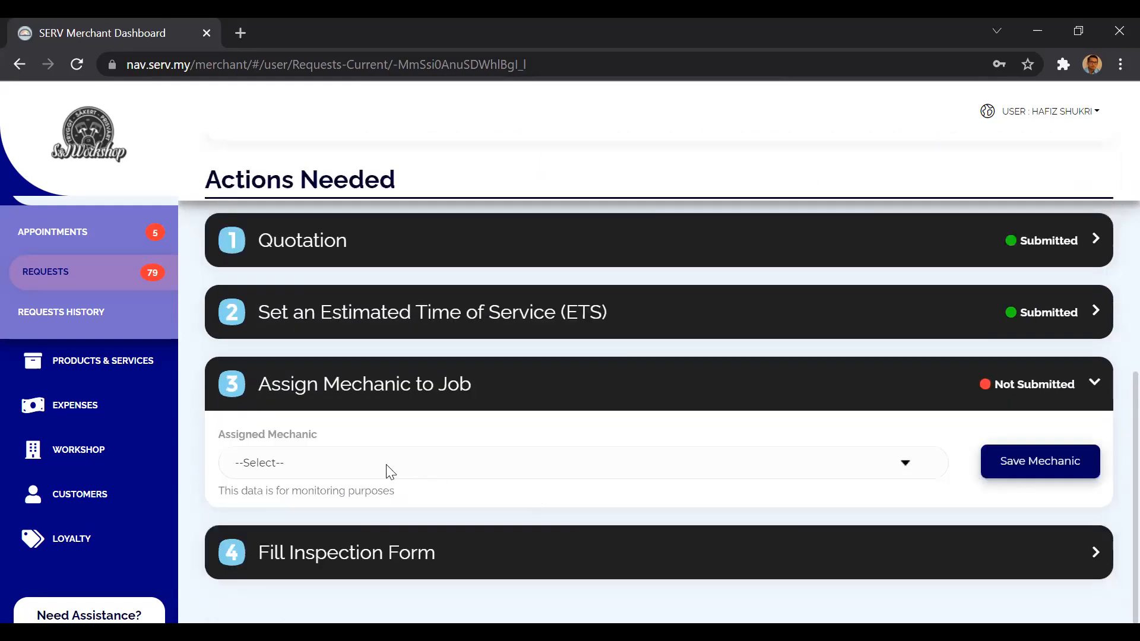
{"action": "left_click", "coordinate": [389, 469]}
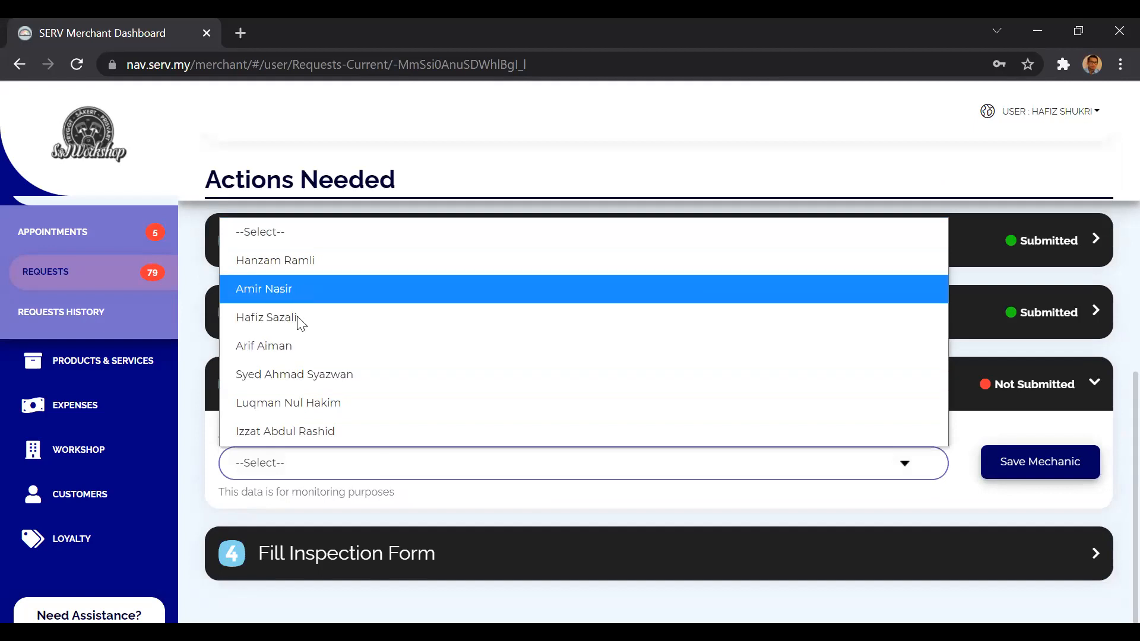
{"action": "left_click", "coordinate": [295, 346]}
{"action": "left_click", "coordinate": [1059, 462]}
{"action": "left_click", "coordinate": [1017, 401]}
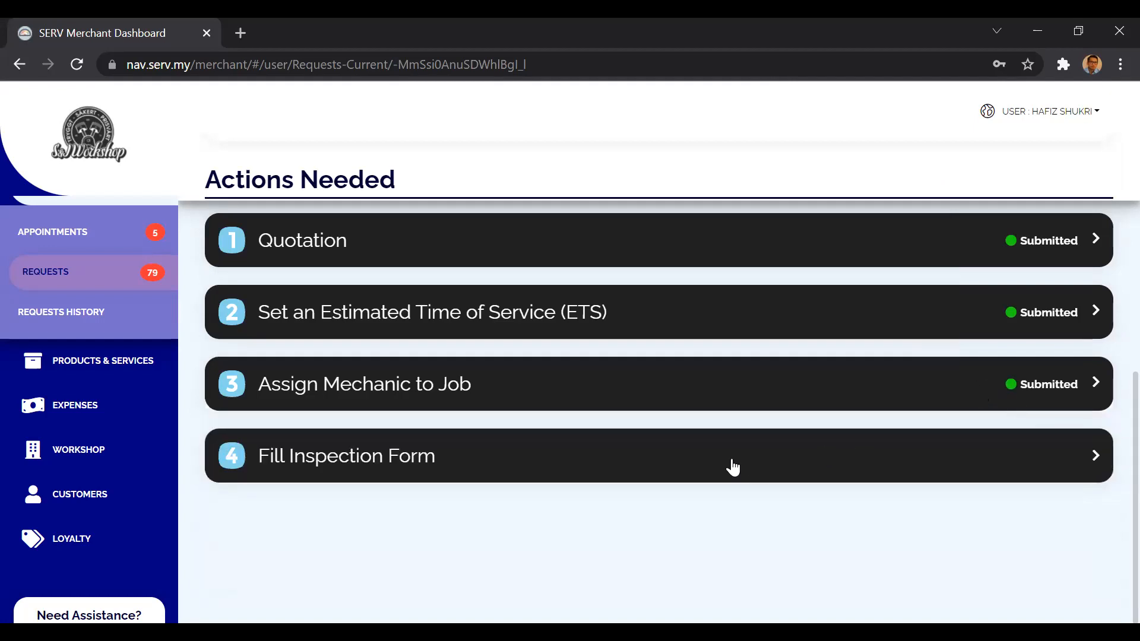
Expand the Fill Inspection Form section to view its link, and collapse it again.
{"action": "left_click", "coordinate": [734, 466]}
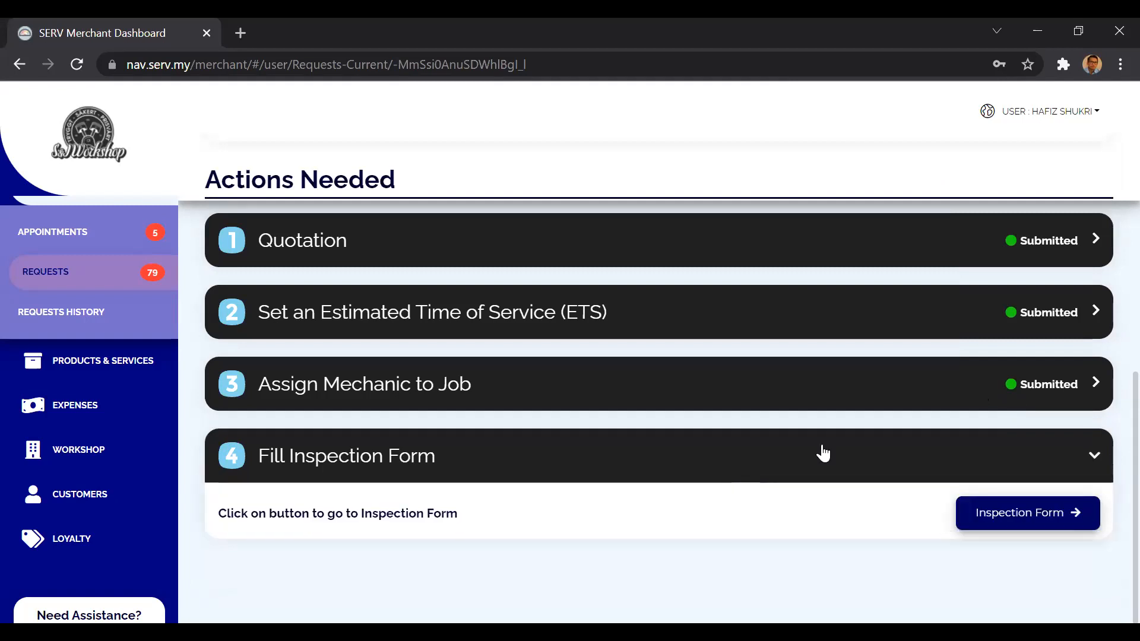
{"action": "scroll", "coordinate": [823, 453], "scroll_direction": "up", "scroll_amount": 1}
{"action": "left_click", "coordinate": [812, 522]}
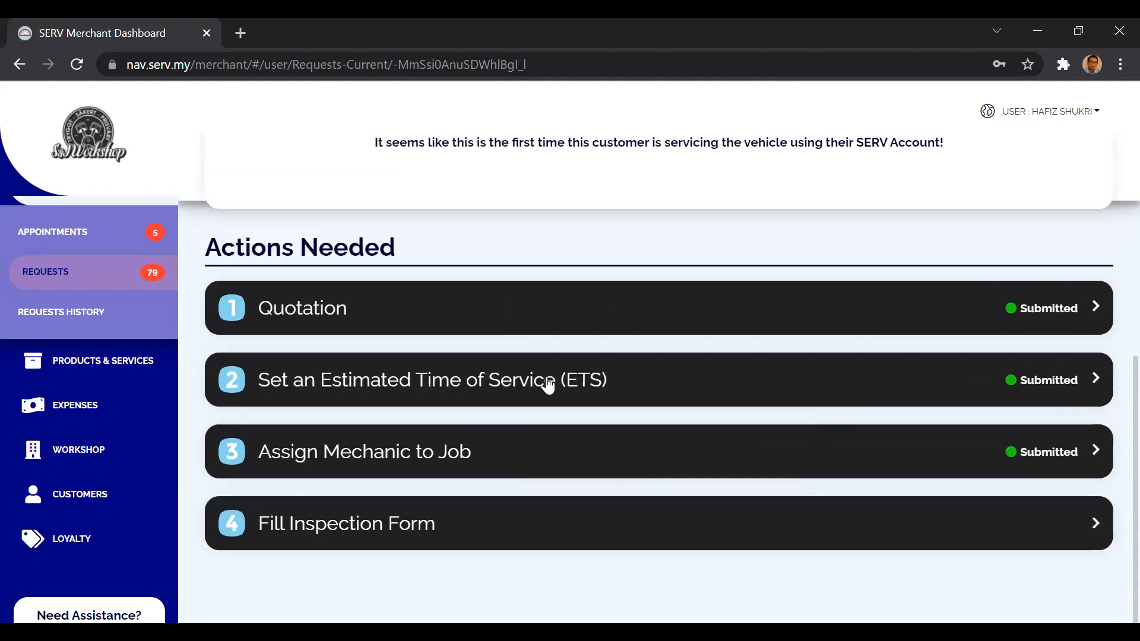
Open the print preview of the accepted request's quotation.
{"action": "scroll", "coordinate": [629, 417], "scroll_direction": "up", "scroll_amount": 7}
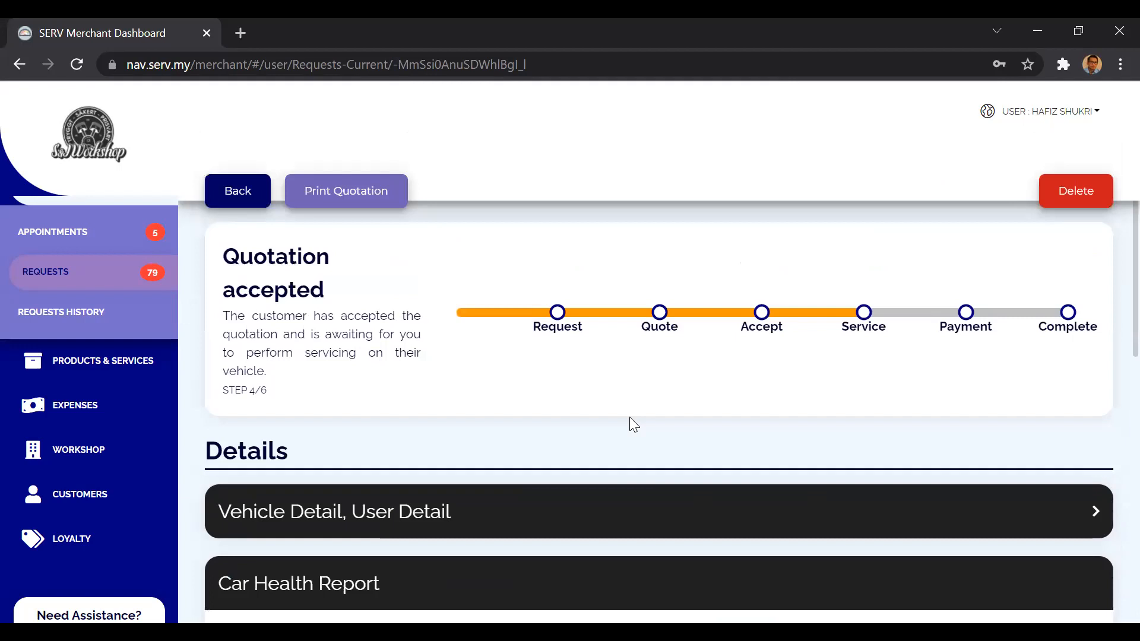
{"action": "scroll", "coordinate": [630, 417], "scroll_direction": "down", "scroll_amount": 6}
{"action": "scroll", "coordinate": [630, 419], "scroll_direction": "up", "scroll_amount": 6}
{"action": "scroll", "coordinate": [620, 461], "scroll_direction": "down", "scroll_amount": 6}
{"action": "scroll", "coordinate": [620, 461], "scroll_direction": "up", "scroll_amount": 6}
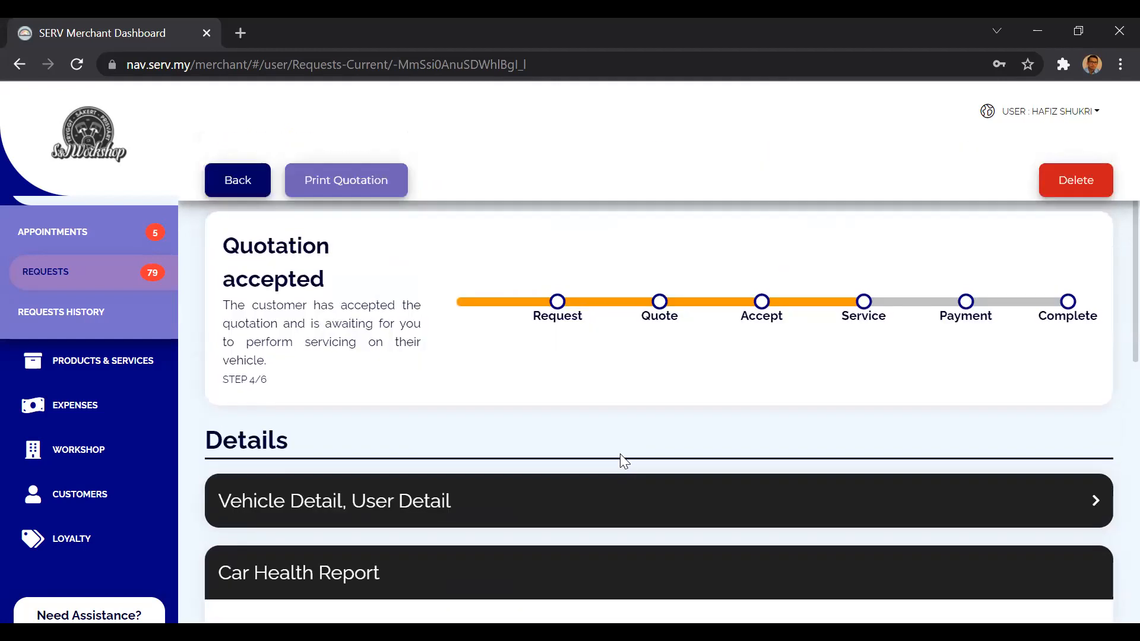
{"action": "scroll", "coordinate": [620, 454], "scroll_direction": "up", "scroll_amount": 1}
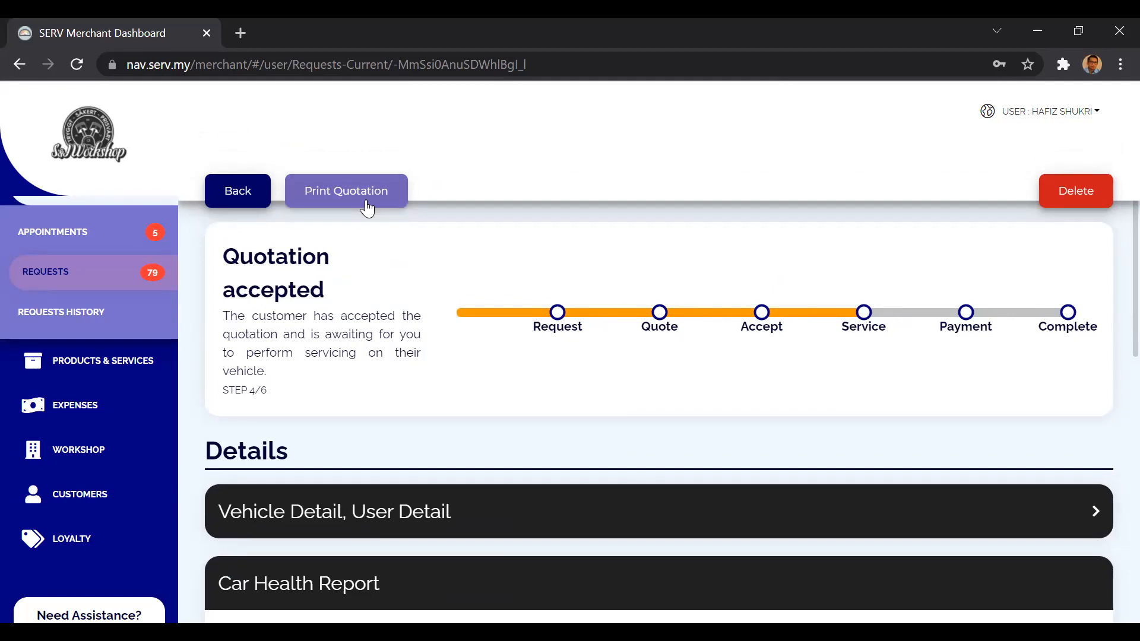
{"action": "left_click", "coordinate": [333, 204]}
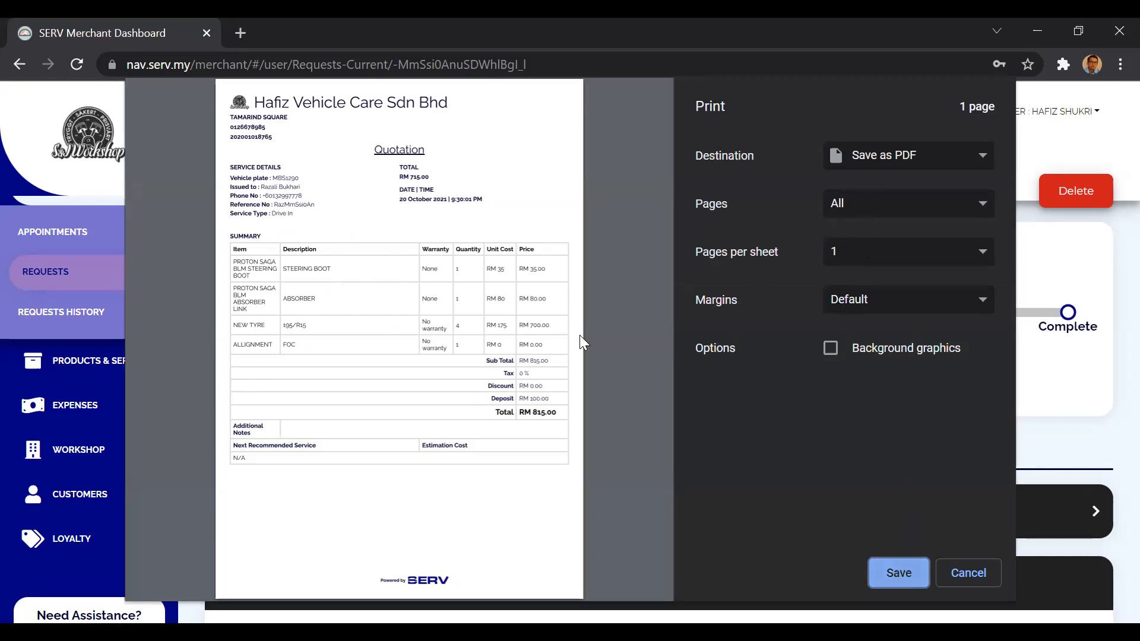
Save the quotation as a PDF on the Desktop under the file name "SERV Merchant Dashboard - Quotation".
{"action": "key", "text": "Return"}
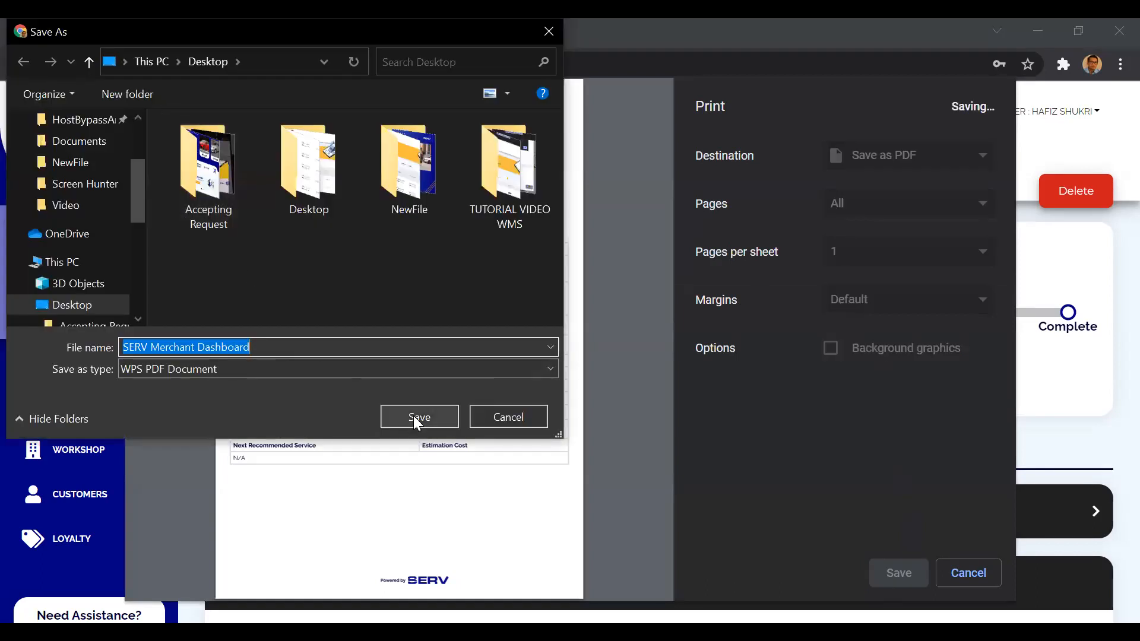
{"action": "left_click", "coordinate": [339, 347]}
{"action": "type", "text": "- Quotatino"}
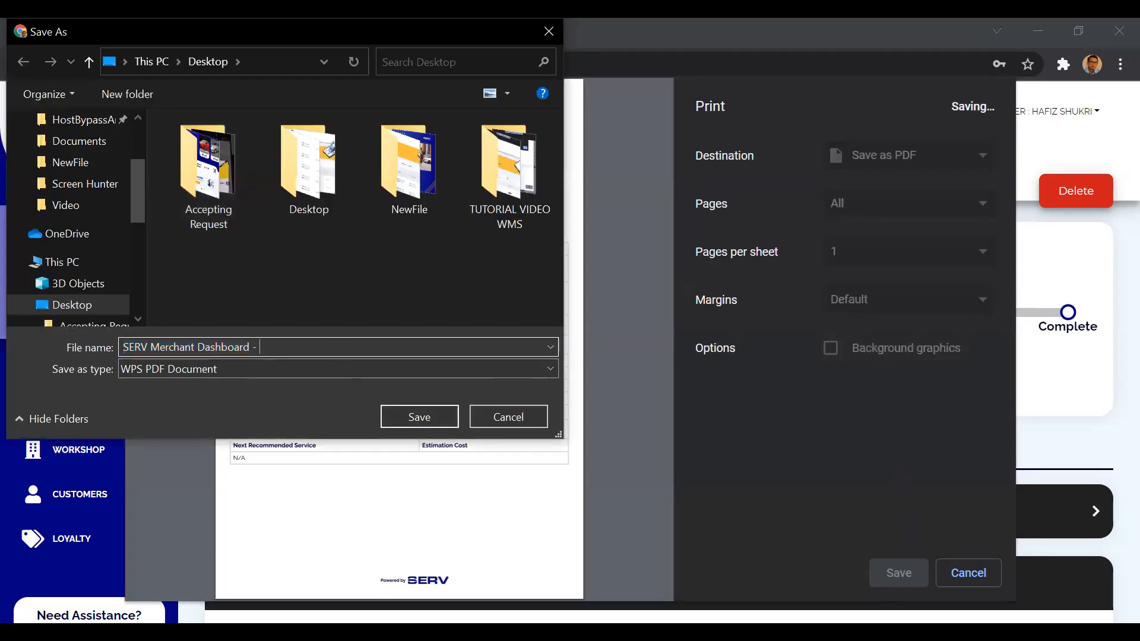
{"action": "key", "text": "BackSpace"}
{"action": "key", "text": "BackSpace"}
{"action": "type", "text": "o"}
{"action": "key", "text": "BackSpace"}
{"action": "type", "text": "ion"}
{"action": "key", "text": "Return"}
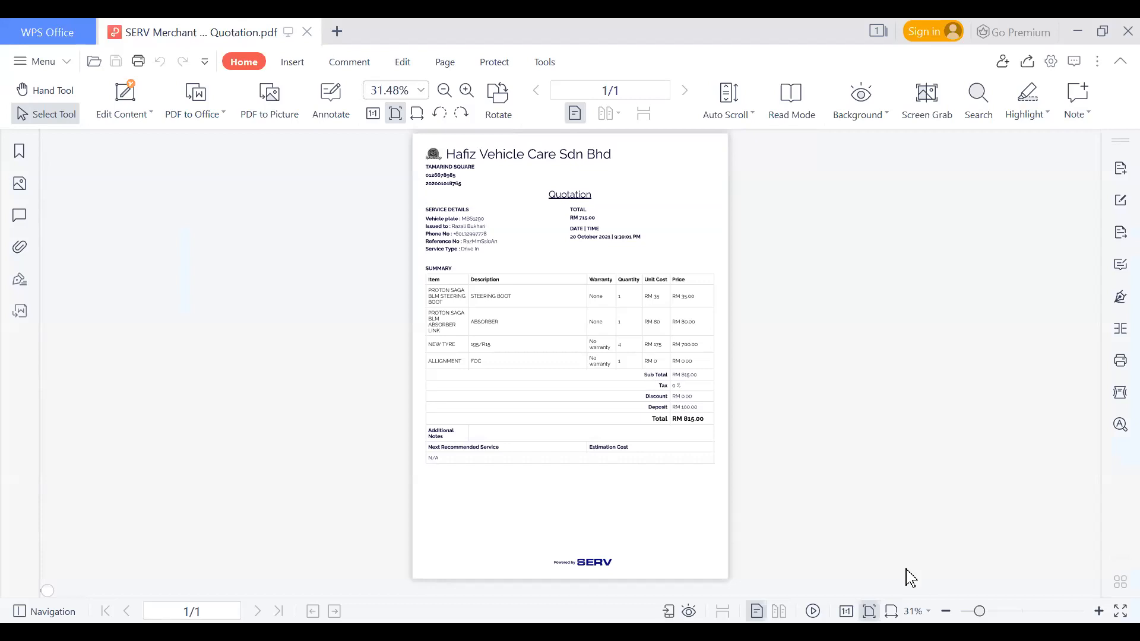
Review the saved quotation PDF from the workshop details down to the totals, and close the document.
{"action": "scroll", "coordinate": [570, 357], "scroll_direction": "up", "scroll_amount": 4}
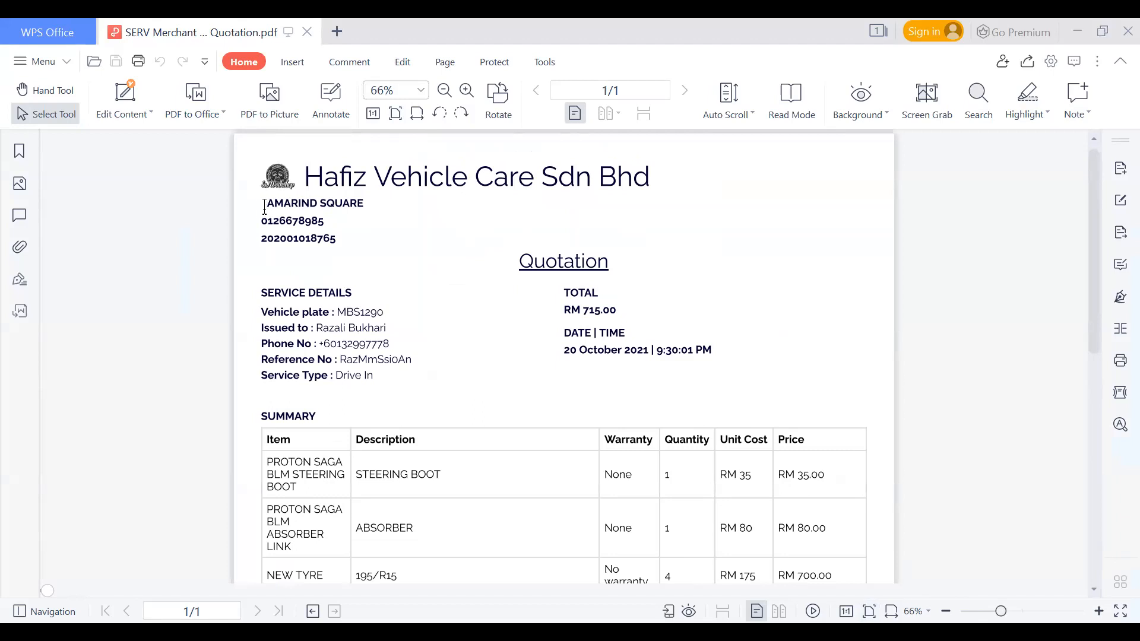
{"action": "left_click_drag", "start_coordinate": [259, 206], "coordinate": [374, 201]}
{"action": "left_click", "coordinate": [284, 221]}
{"action": "scroll", "coordinate": [654, 326], "scroll_direction": "down", "scroll_amount": 5}
{"action": "scroll", "coordinate": [653, 325], "scroll_direction": "up", "scroll_amount": 5}
{"action": "scroll", "coordinate": [654, 325], "scroll_direction": "down", "scroll_amount": 2}
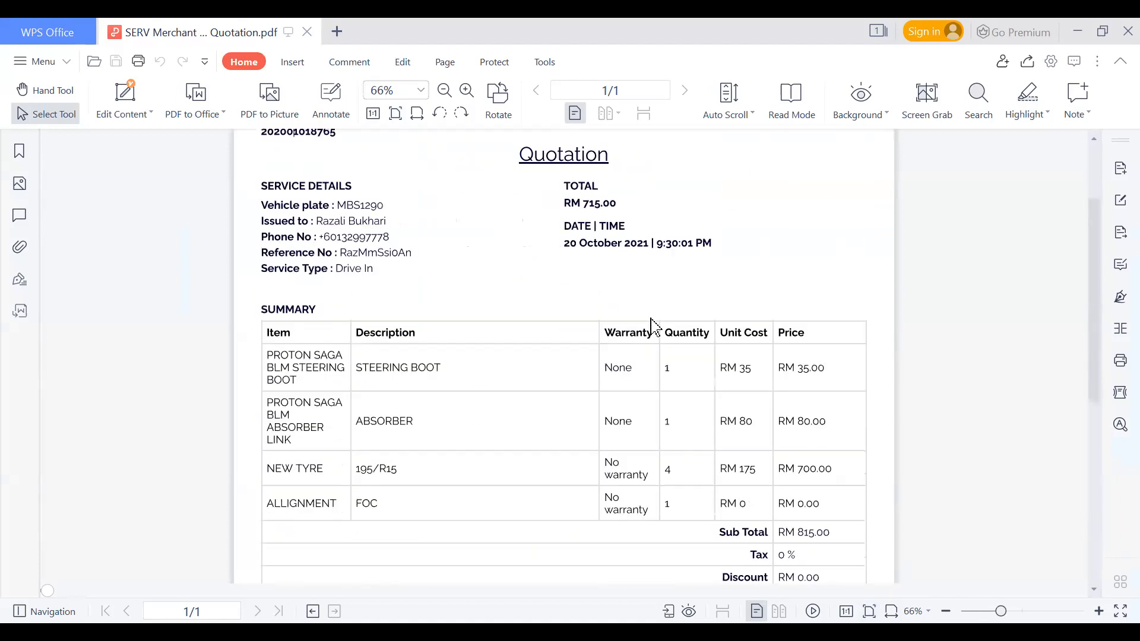
{"action": "scroll", "coordinate": [654, 325], "scroll_direction": "down", "scroll_amount": 2}
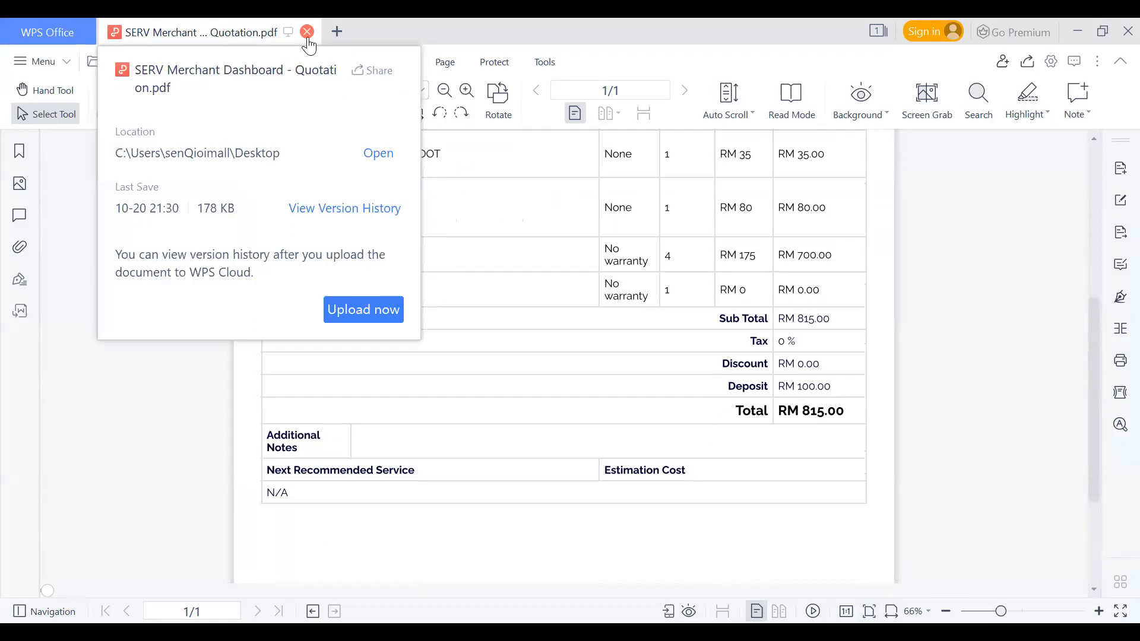
{"action": "left_click", "coordinate": [307, 33]}
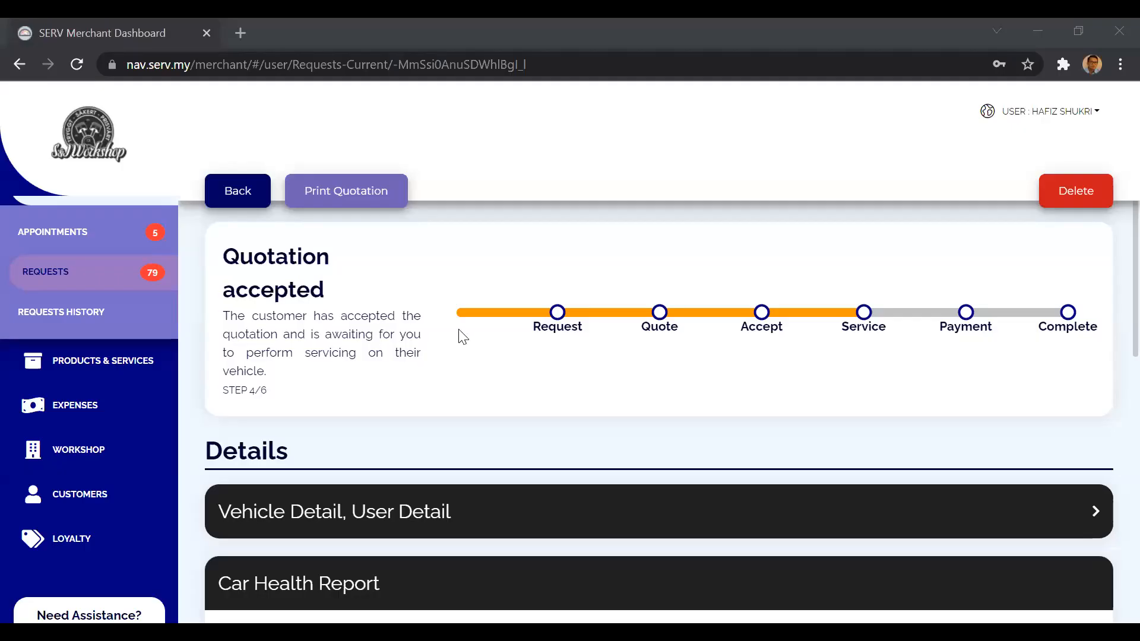
Leave the accepted request's detail page and return to the list of current requests.
{"action": "scroll", "coordinate": [459, 331], "scroll_direction": "down", "scroll_amount": 6}
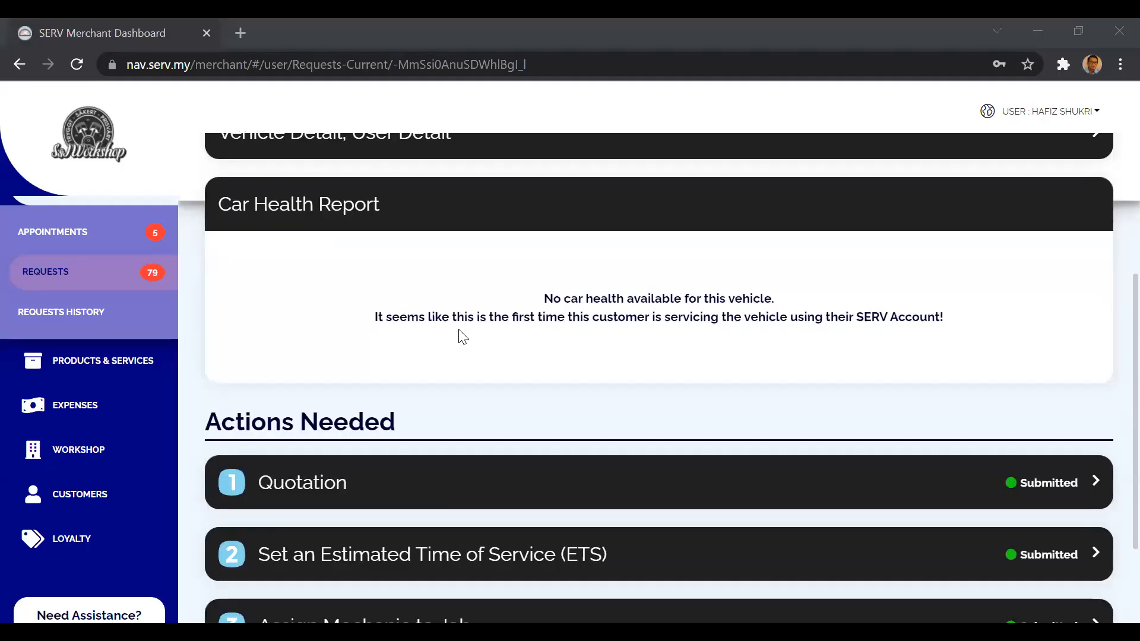
{"action": "scroll", "coordinate": [459, 335], "scroll_direction": "up", "scroll_amount": 2}
{"action": "left_click", "coordinate": [459, 339]}
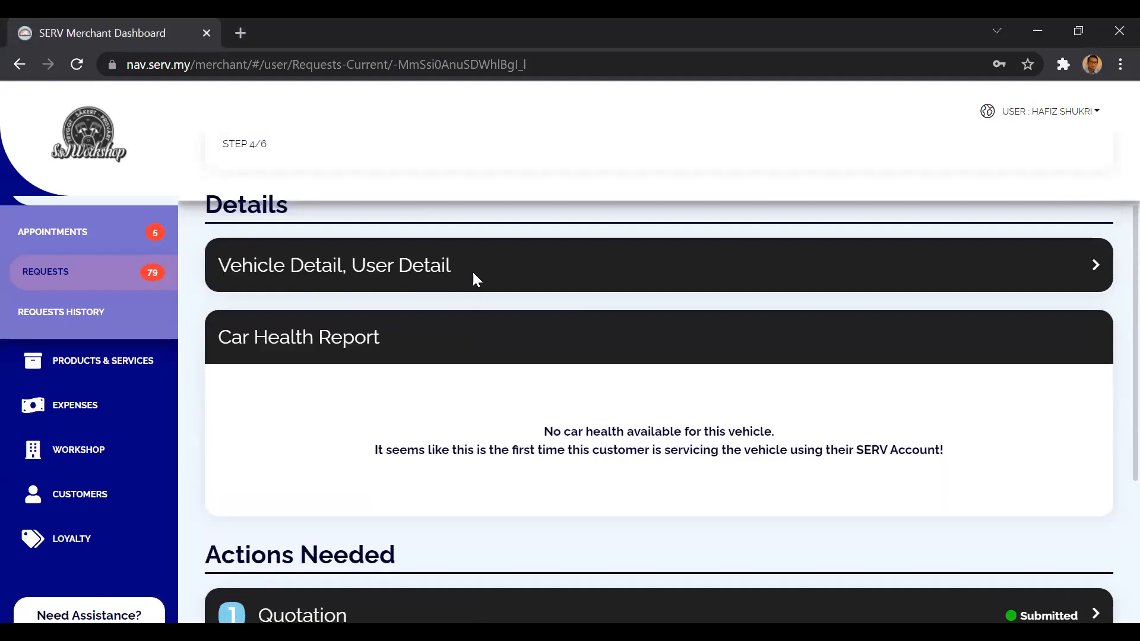
{"action": "scroll", "coordinate": [402, 348], "scroll_direction": "up", "scroll_amount": 4}
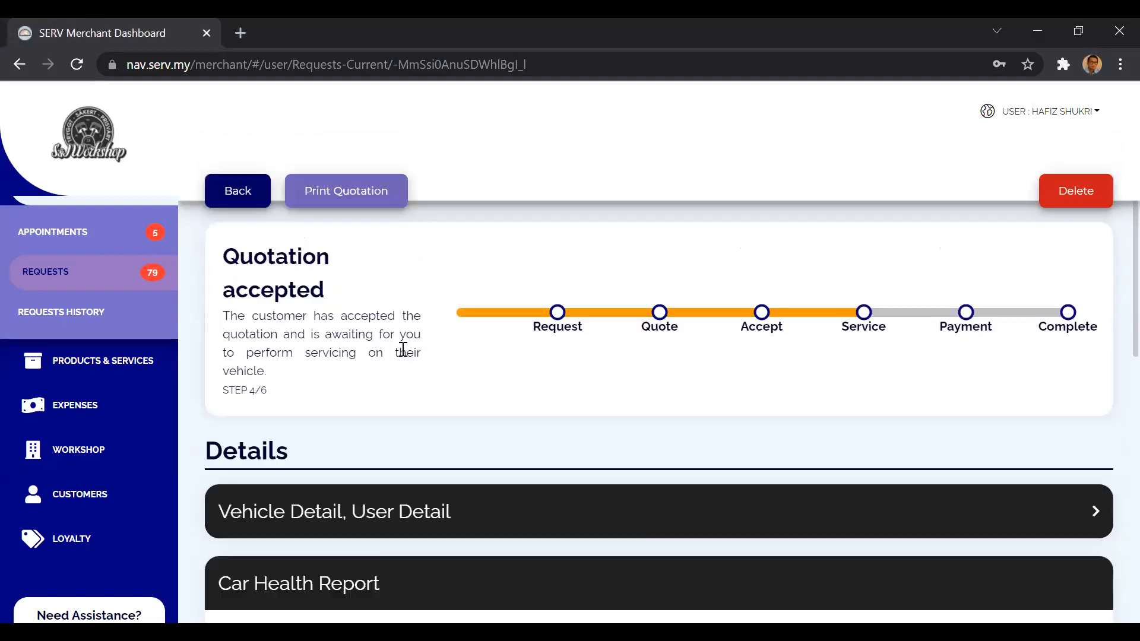
{"action": "scroll", "coordinate": [138, 315], "scroll_direction": "up", "scroll_amount": 2}
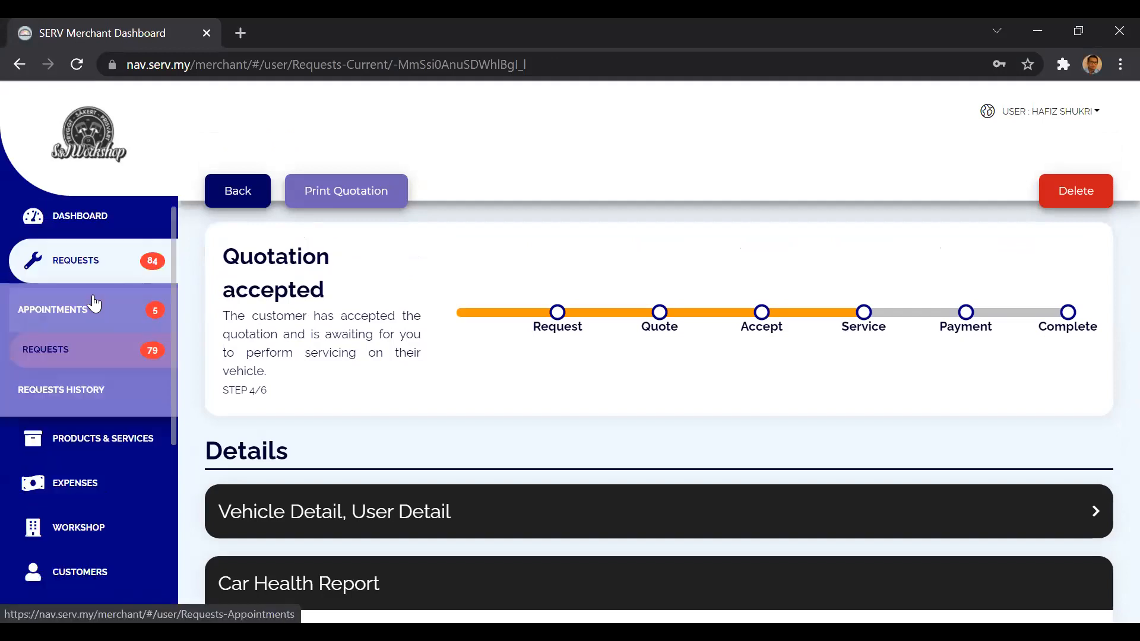
{"action": "left_click", "coordinate": [70, 324]}
{"action": "left_click", "coordinate": [71, 350]}
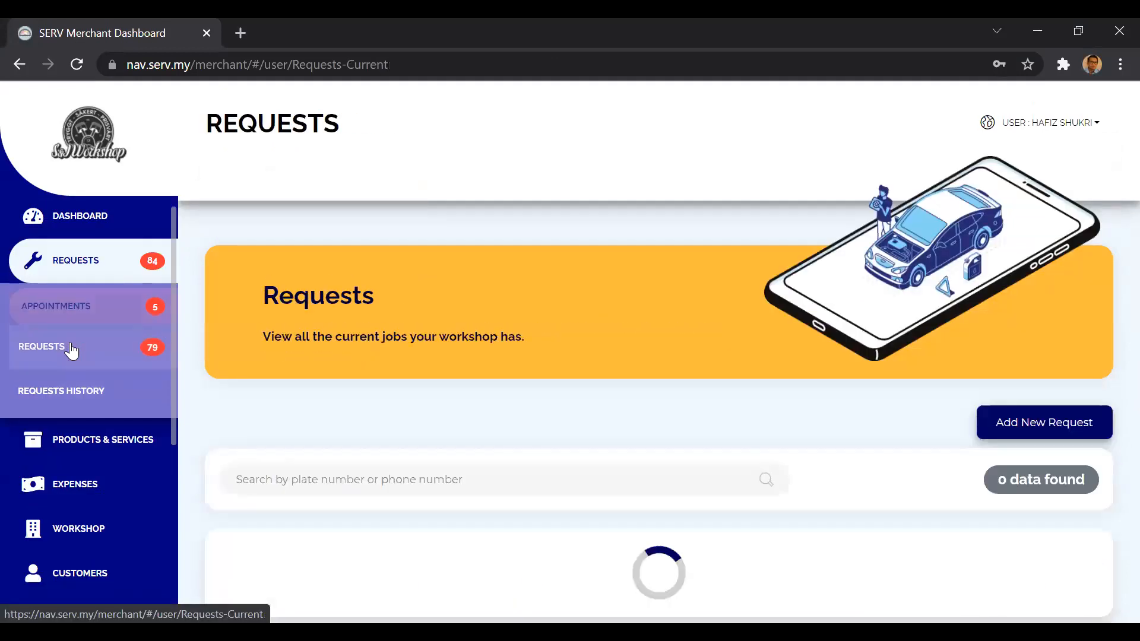
Examine the 20 October job in the October 2021 calendar and the accepted Proton Saga request's card in the list.
{"action": "scroll", "coordinate": [512, 427], "scroll_direction": "down", "scroll_amount": 1}
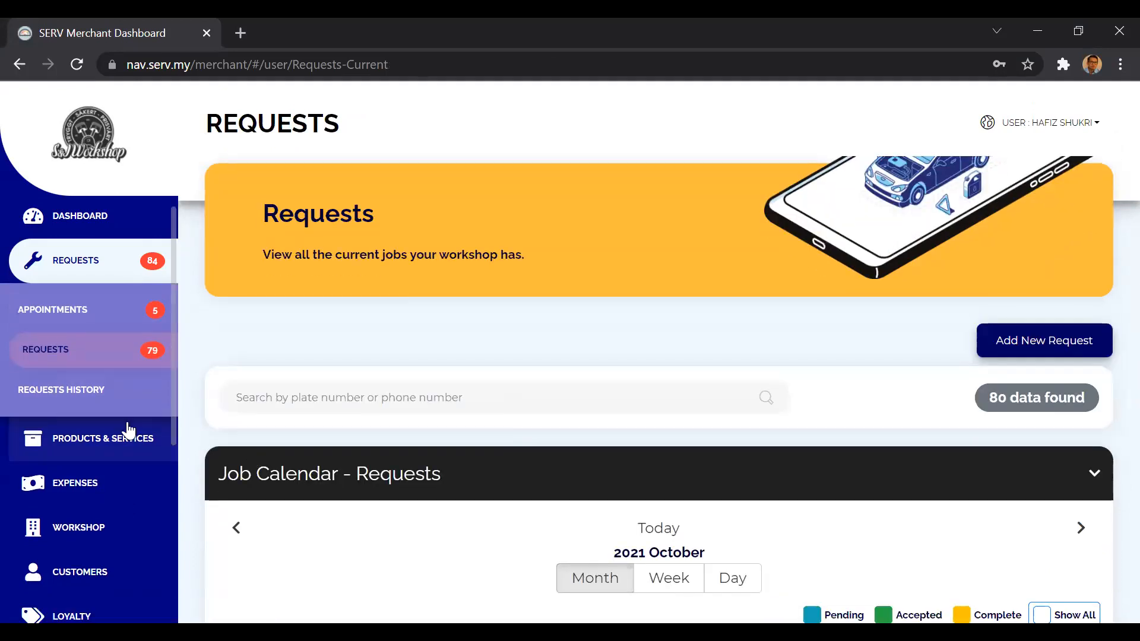
{"action": "scroll", "coordinate": [356, 415], "scroll_direction": "down", "scroll_amount": 5}
{"action": "scroll", "coordinate": [394, 437], "scroll_direction": "up", "scroll_amount": 2}
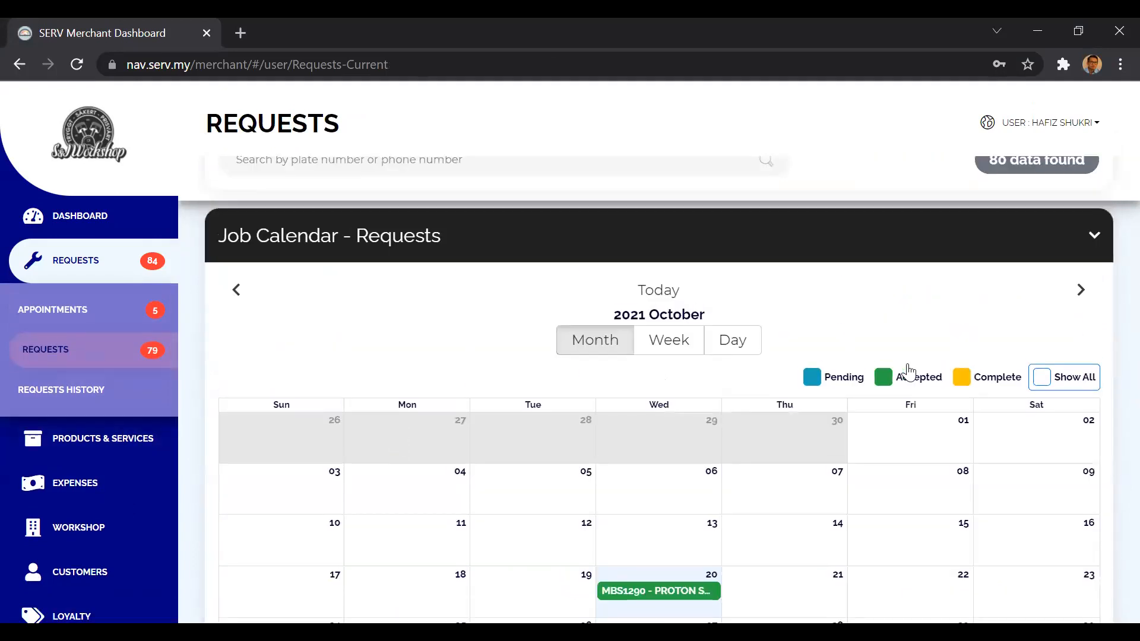
{"action": "scroll", "coordinate": [905, 368], "scroll_direction": "up", "scroll_amount": 5}
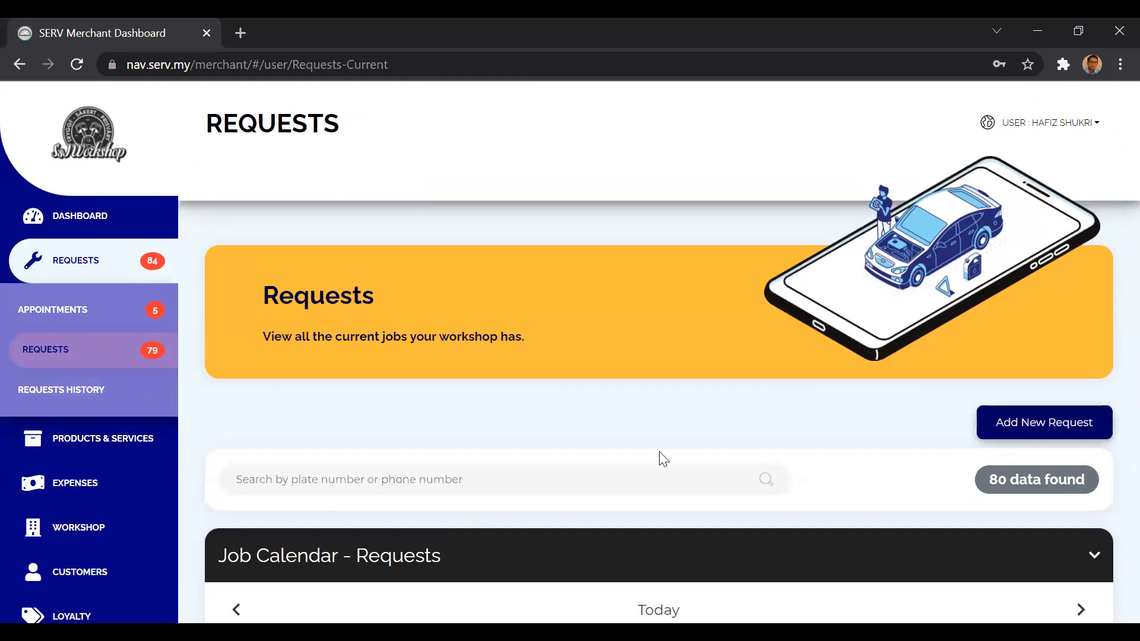
{"action": "scroll", "coordinate": [659, 454], "scroll_direction": "down", "scroll_amount": 10}
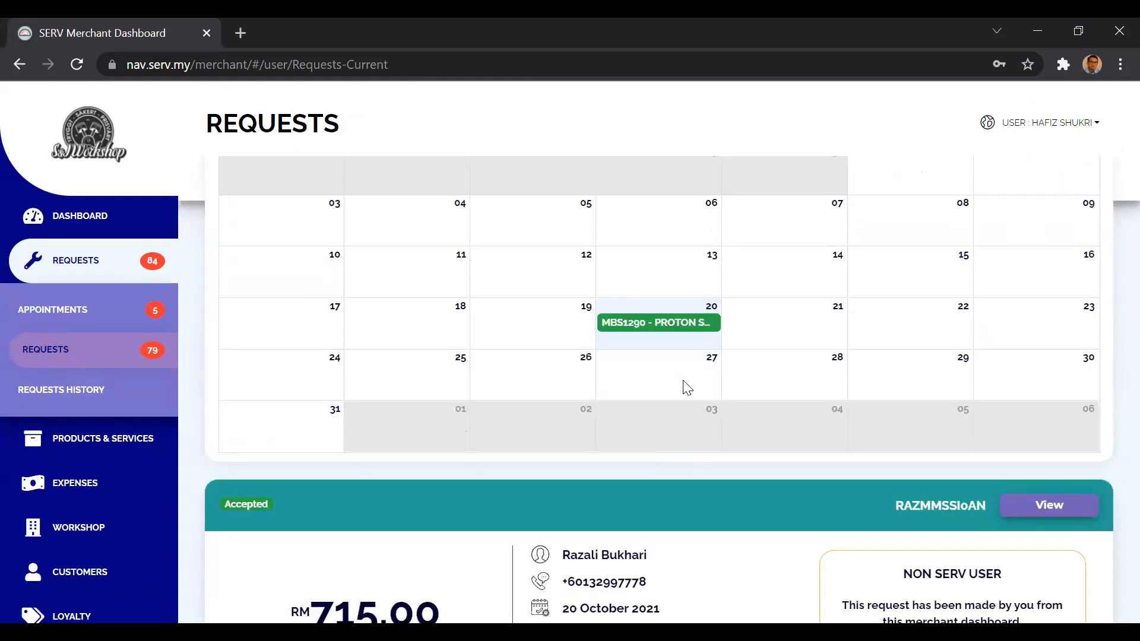
{"action": "scroll", "coordinate": [682, 387], "scroll_direction": "up", "scroll_amount": 2}
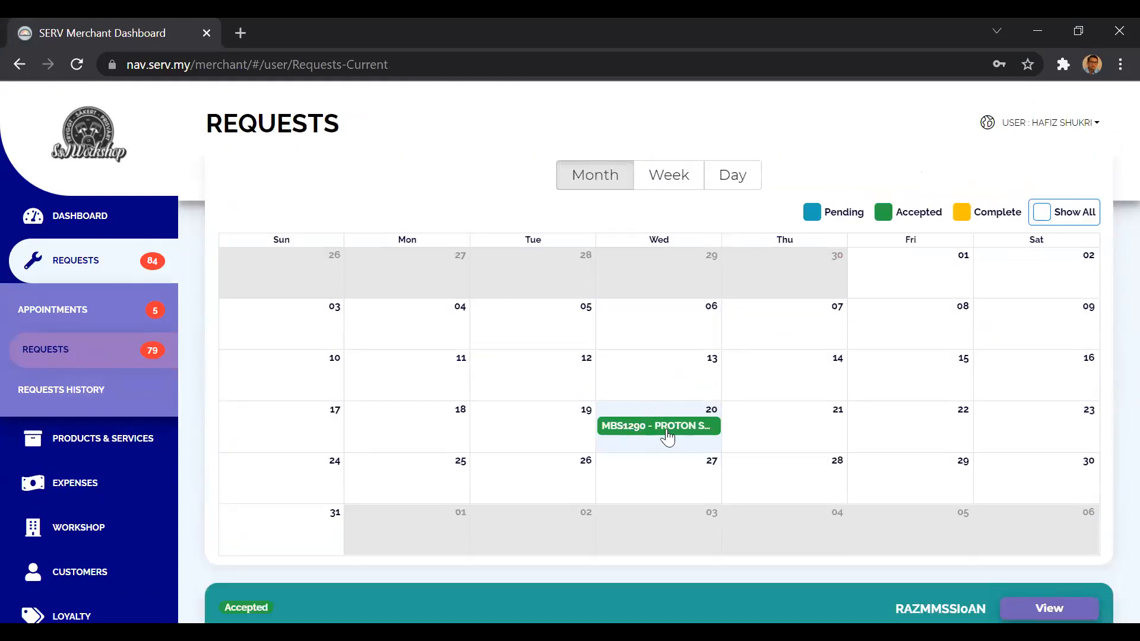
{"action": "scroll", "coordinate": [683, 401], "scroll_direction": "up", "scroll_amount": 3}
{"action": "scroll", "coordinate": [671, 445], "scroll_direction": "down", "scroll_amount": 1}
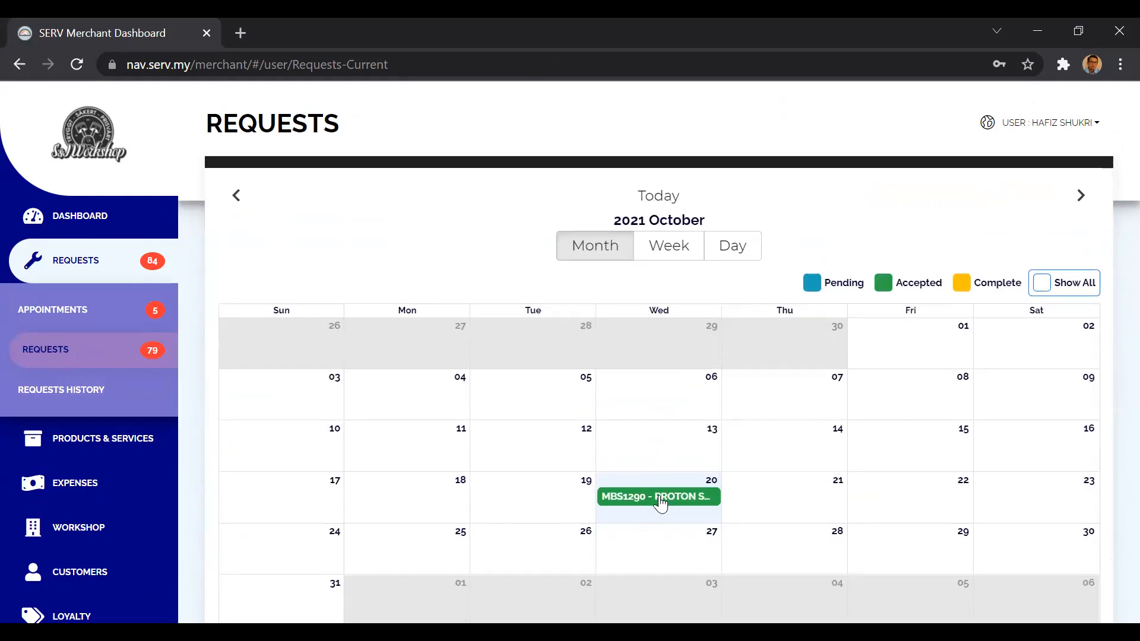
{"action": "left_click", "coordinate": [655, 499]}
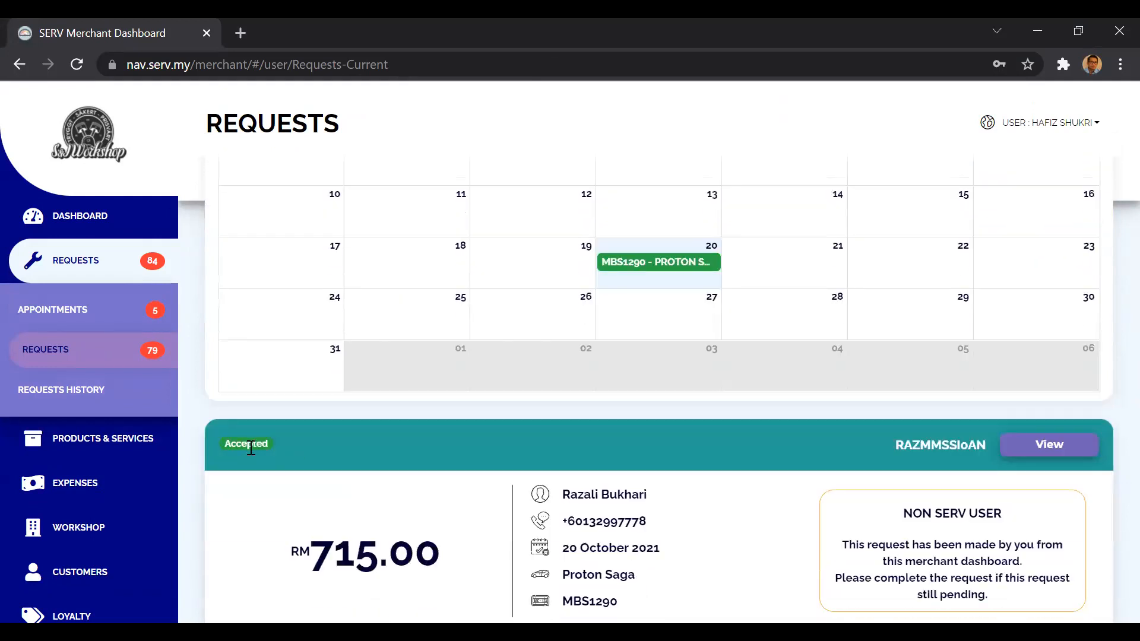
{"action": "scroll", "coordinate": [288, 455], "scroll_direction": "down", "scroll_amount": 3}
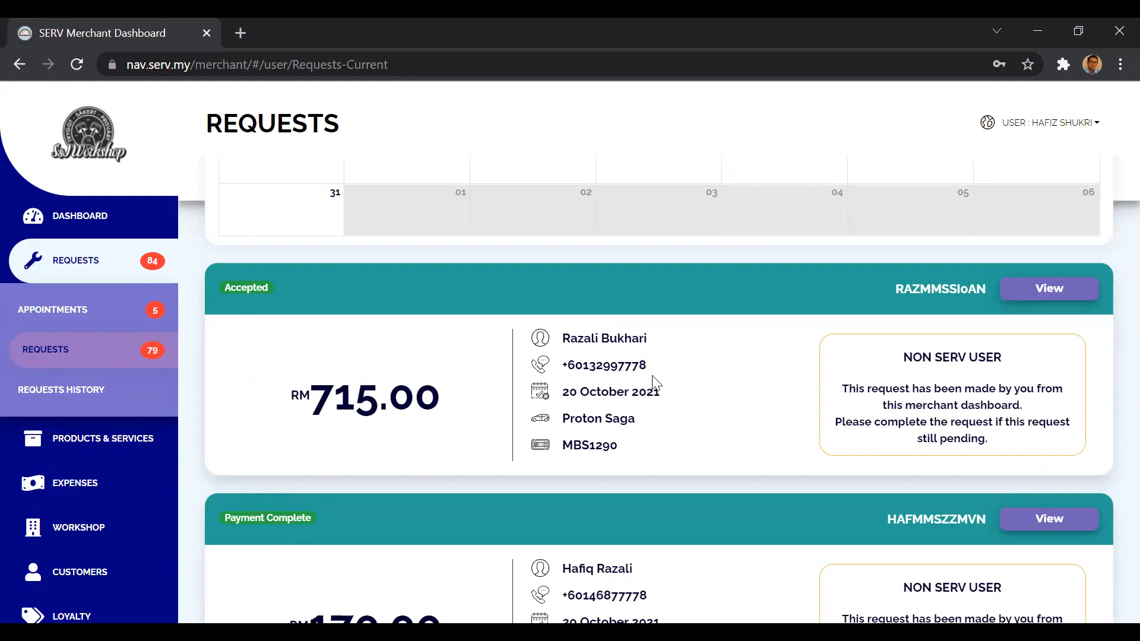
{"action": "scroll", "coordinate": [800, 367], "scroll_direction": "up", "scroll_amount": 1}
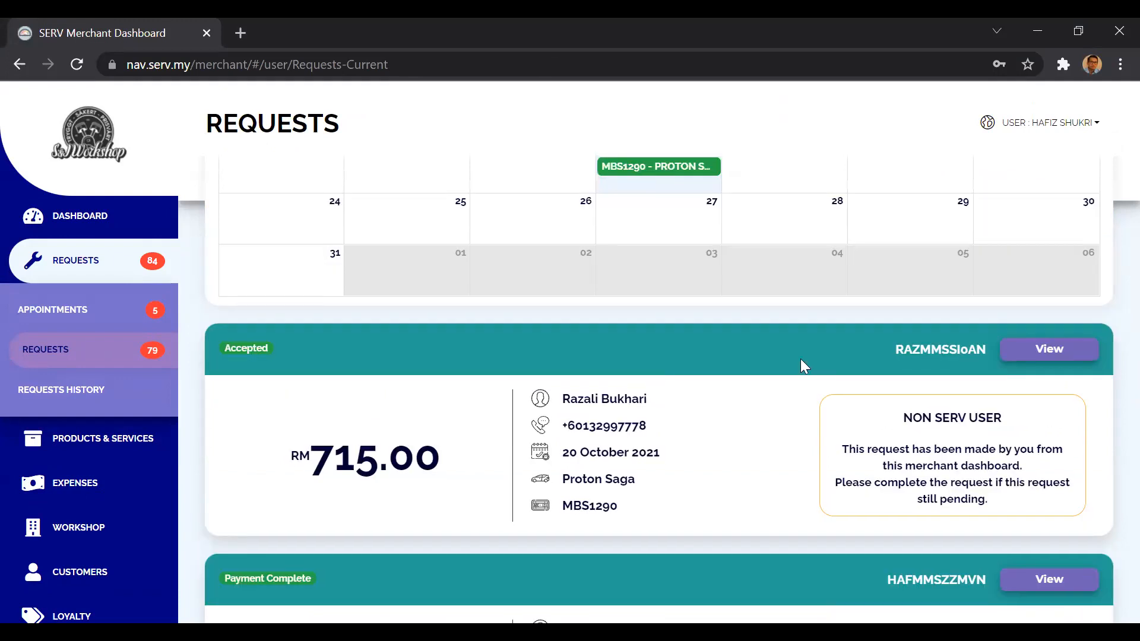
View the accepted Proton Saga request and open its inspection form from the Fill Inspection Form section.
{"action": "left_click", "coordinate": [1033, 353]}
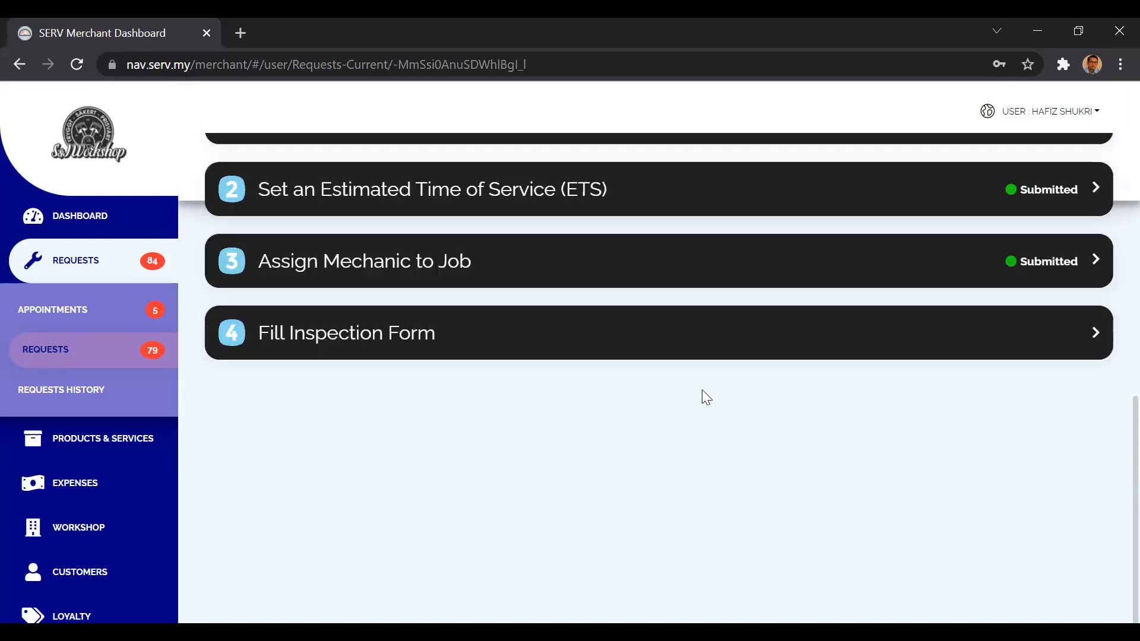
{"action": "scroll", "coordinate": [702, 395], "scroll_direction": "up", "scroll_amount": 3}
{"action": "left_click", "coordinate": [565, 522]}
{"action": "scroll", "coordinate": [713, 525], "scroll_direction": "down", "scroll_amount": 1}
{"action": "left_click", "coordinate": [983, 553]}
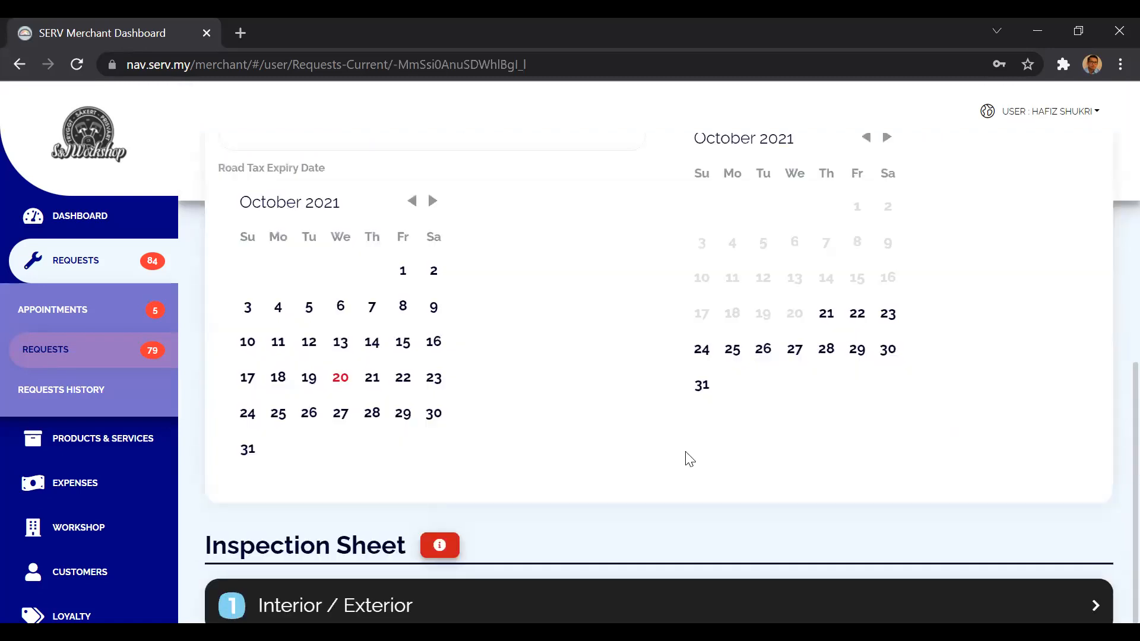
Enter "not available" as the VIN Number in the Service Information section.
{"action": "scroll", "coordinate": [687, 458], "scroll_direction": "up", "scroll_amount": 3}
{"action": "scroll", "coordinate": [620, 496], "scroll_direction": "down", "scroll_amount": 8}
{"action": "scroll", "coordinate": [620, 497], "scroll_direction": "up", "scroll_amount": 6}
{"action": "scroll", "coordinate": [620, 497], "scroll_direction": "up", "scroll_amount": 2}
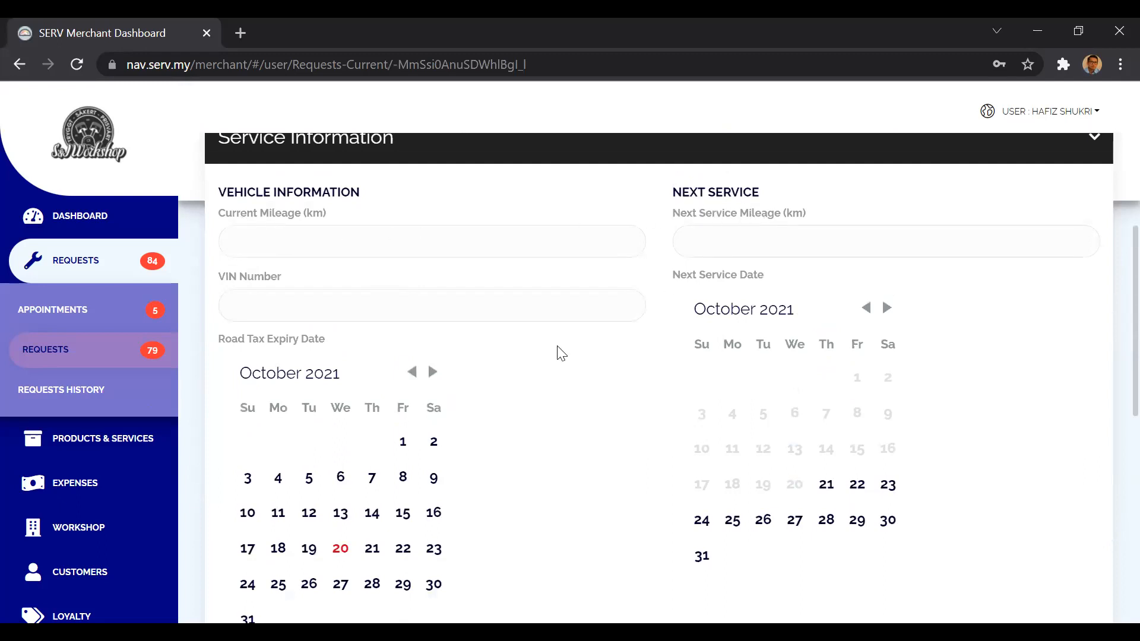
{"action": "scroll", "coordinate": [528, 406], "scroll_direction": "down", "scroll_amount": 1}
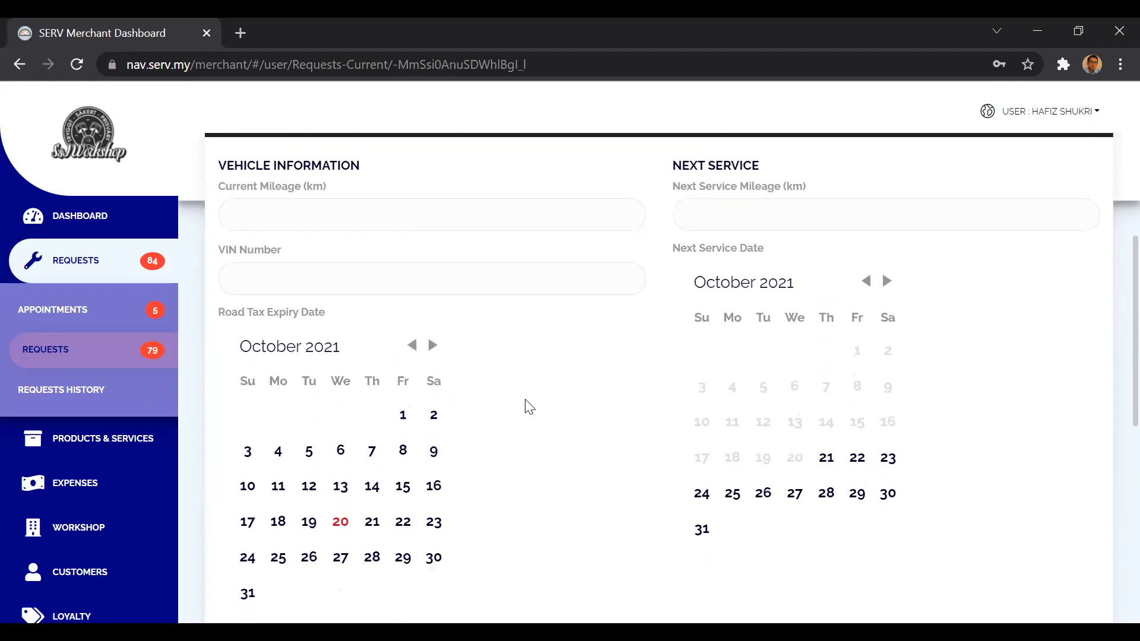
{"action": "left_click", "coordinate": [399, 280]}
{"action": "left_click", "coordinate": [546, 472]}
{"action": "left_click", "coordinate": [384, 282]}
{"action": "type", "text": "not available"}
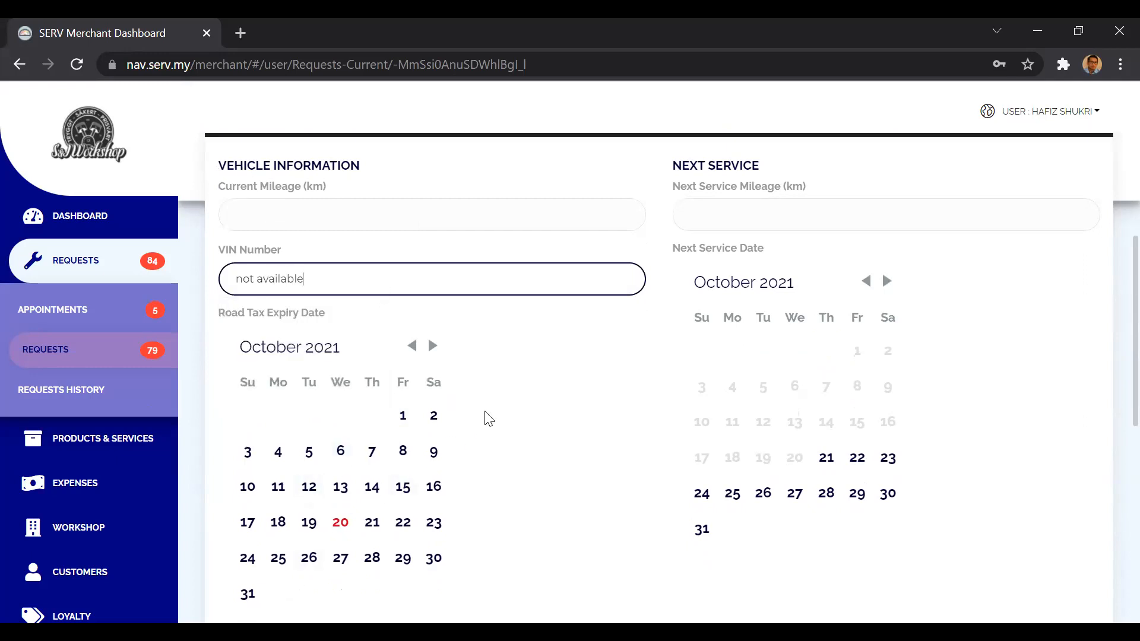
Set the Current Mileage to 32000 km and the Next Service Mileage to 42000 km.
{"action": "scroll", "coordinate": [489, 418], "scroll_direction": "up", "scroll_amount": 1}
{"action": "left_click", "coordinate": [313, 275]}
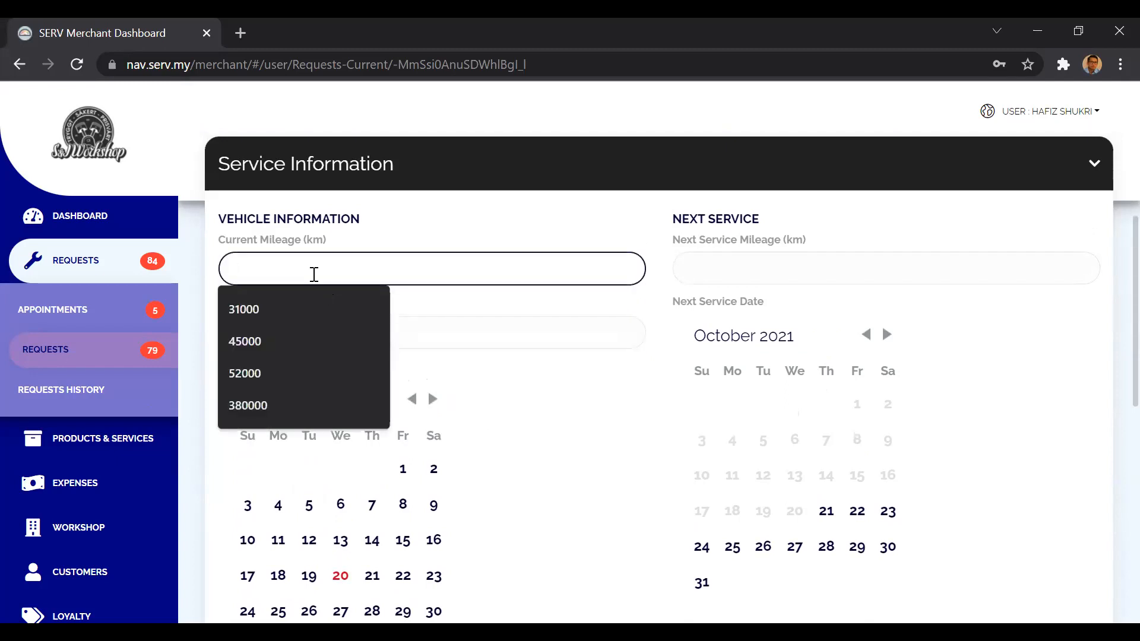
{"action": "type", "text": "32000"}
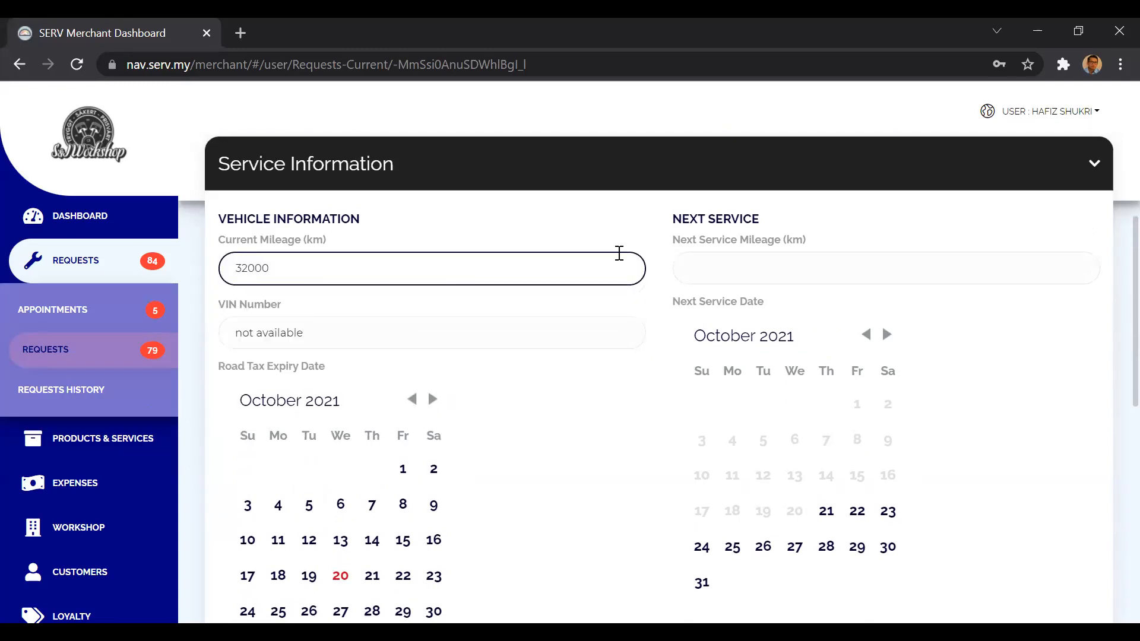
{"action": "left_click", "coordinate": [712, 268]}
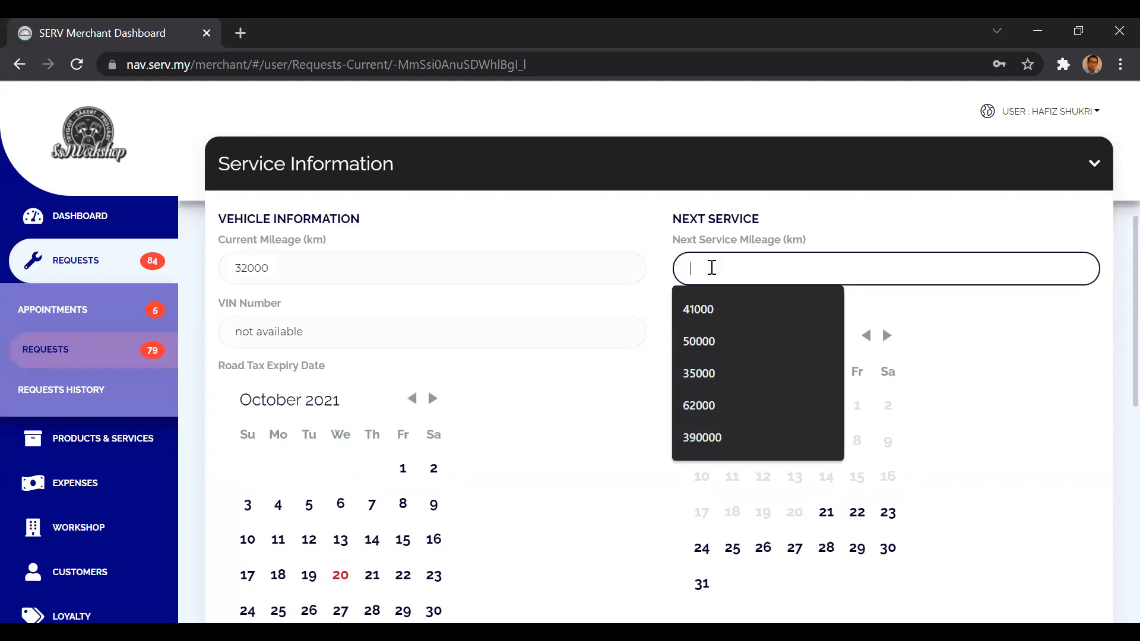
{"action": "type", "text": "42000"}
{"action": "left_click", "coordinate": [627, 462]}
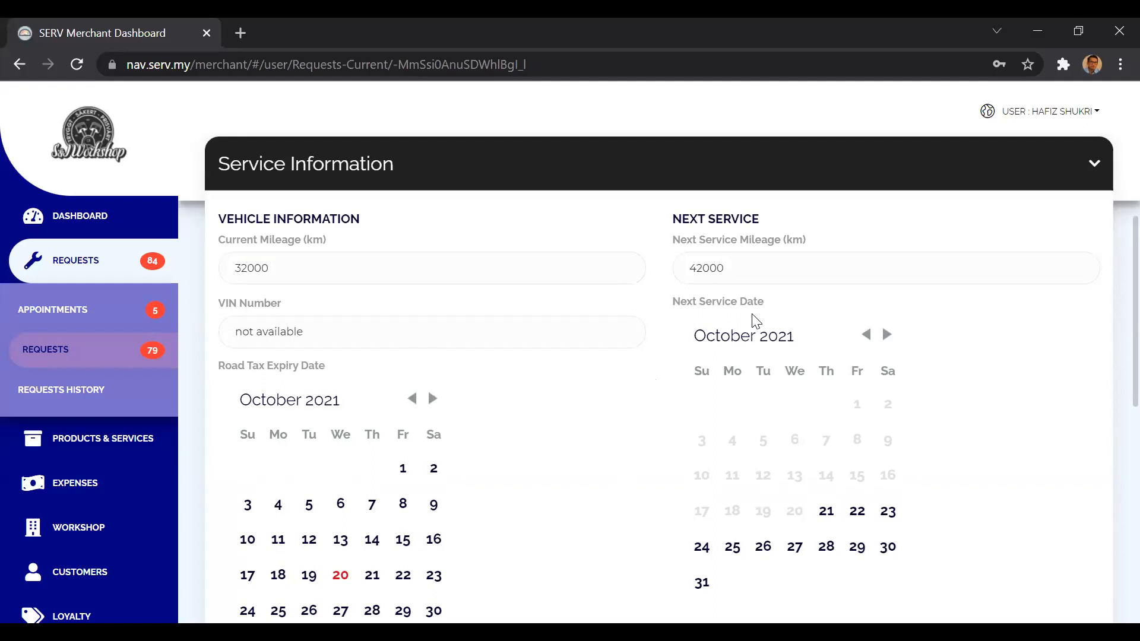
Set the Next Service Date to 6 January 2022 in the Service Information section.
{"action": "left_click", "coordinate": [887, 337]}
{"action": "left_click", "coordinate": [888, 338]}
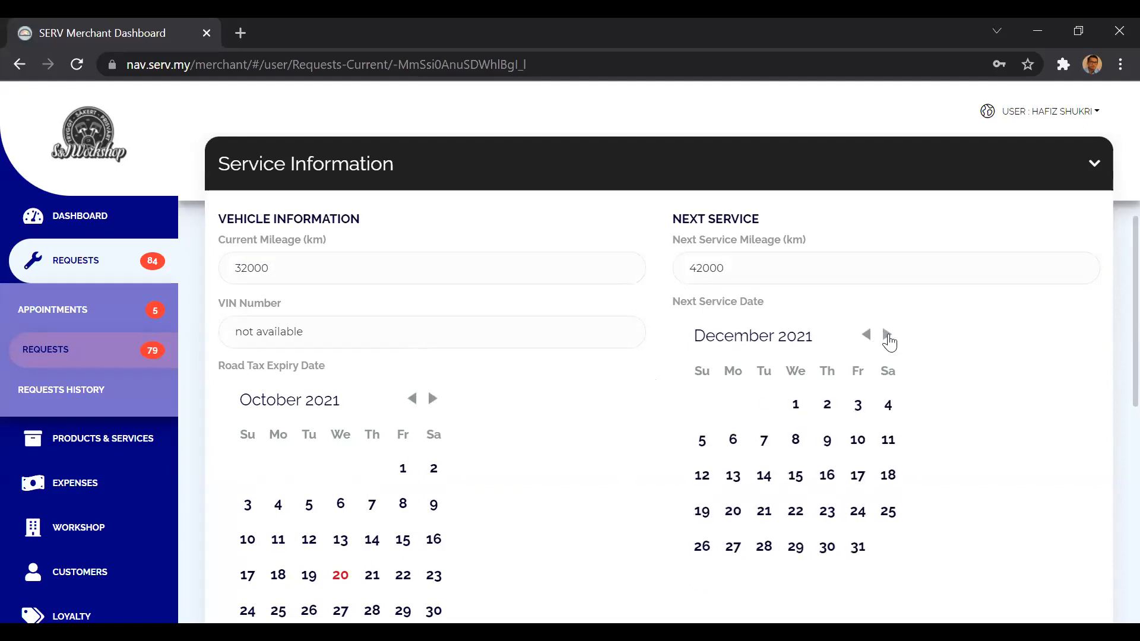
{"action": "left_click", "coordinate": [887, 336]}
{"action": "left_click", "coordinate": [827, 446]}
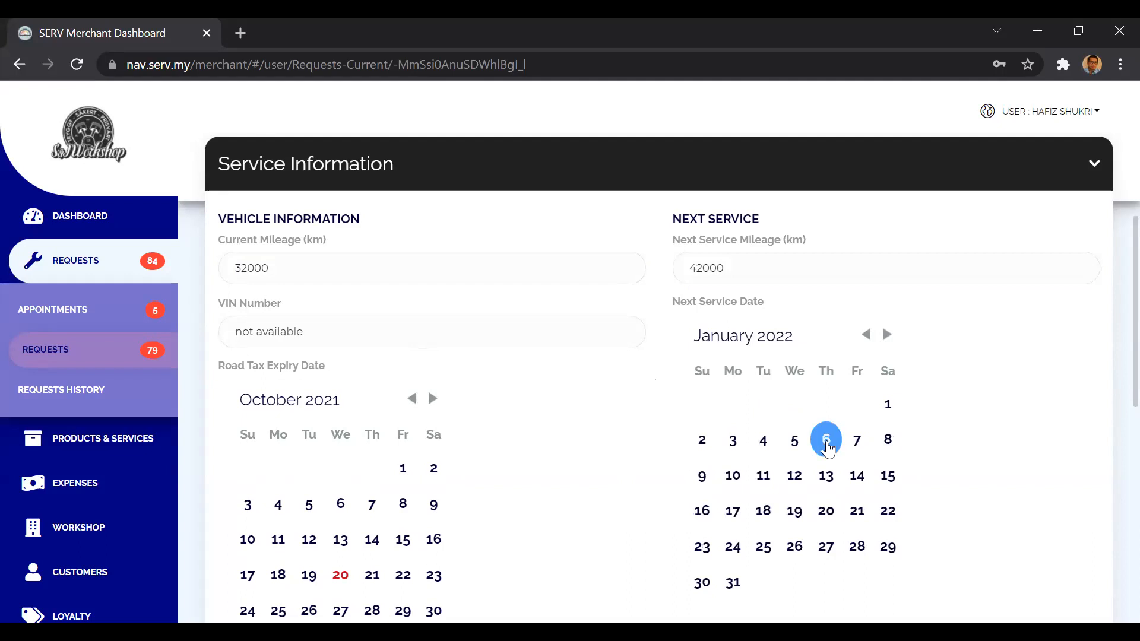
{"action": "scroll", "coordinate": [960, 444], "scroll_direction": "down", "scroll_amount": 4}
{"action": "scroll", "coordinate": [959, 444], "scroll_direction": "up", "scroll_amount": 4}
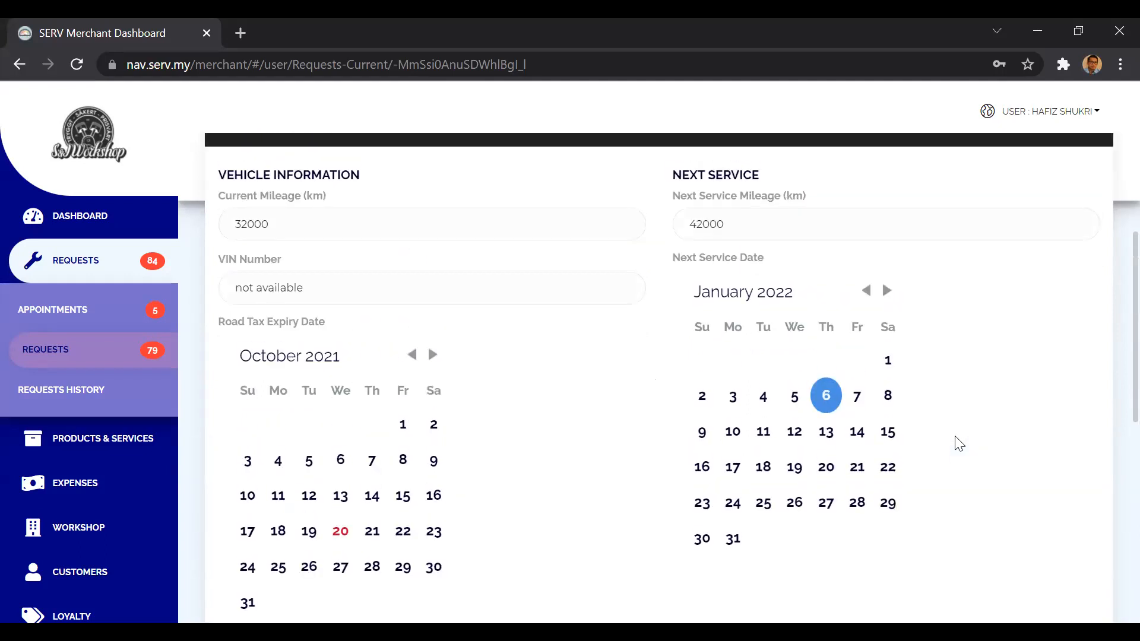
{"action": "scroll", "coordinate": [960, 444], "scroll_direction": "down", "scroll_amount": 2}
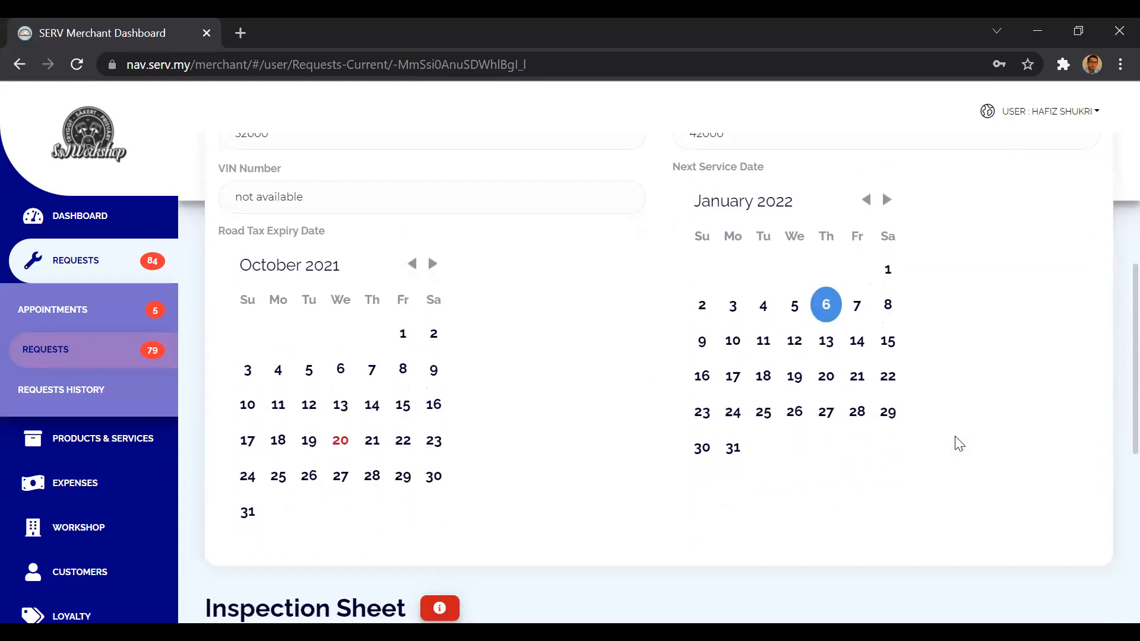
{"action": "scroll", "coordinate": [802, 346], "scroll_direction": "up", "scroll_amount": 1}
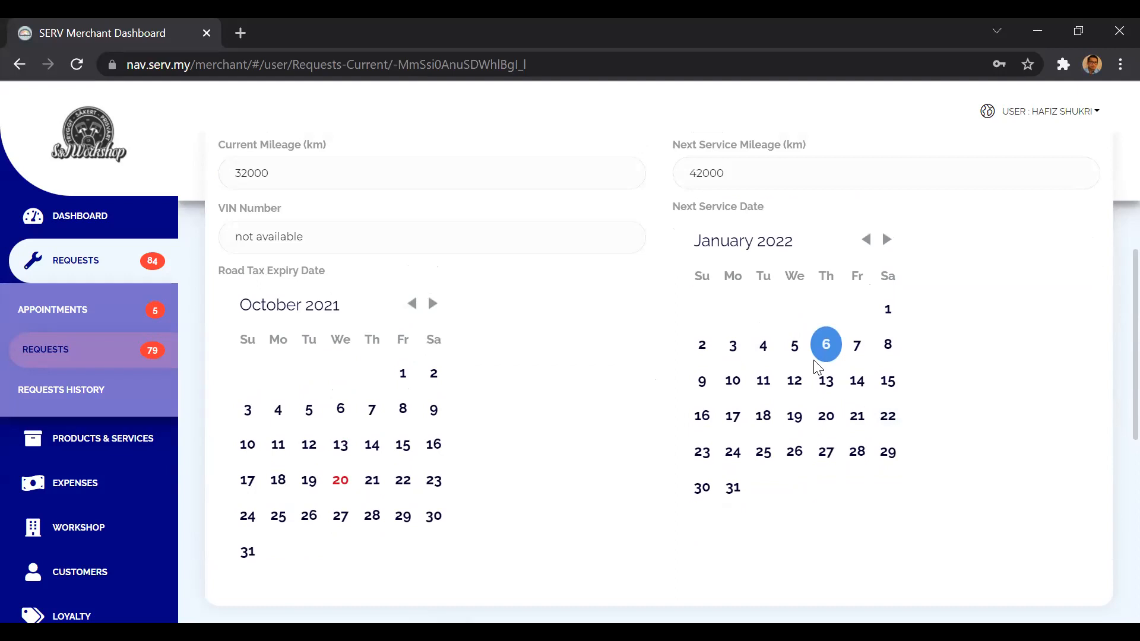
{"action": "scroll", "coordinate": [818, 366], "scroll_direction": "down", "scroll_amount": 2}
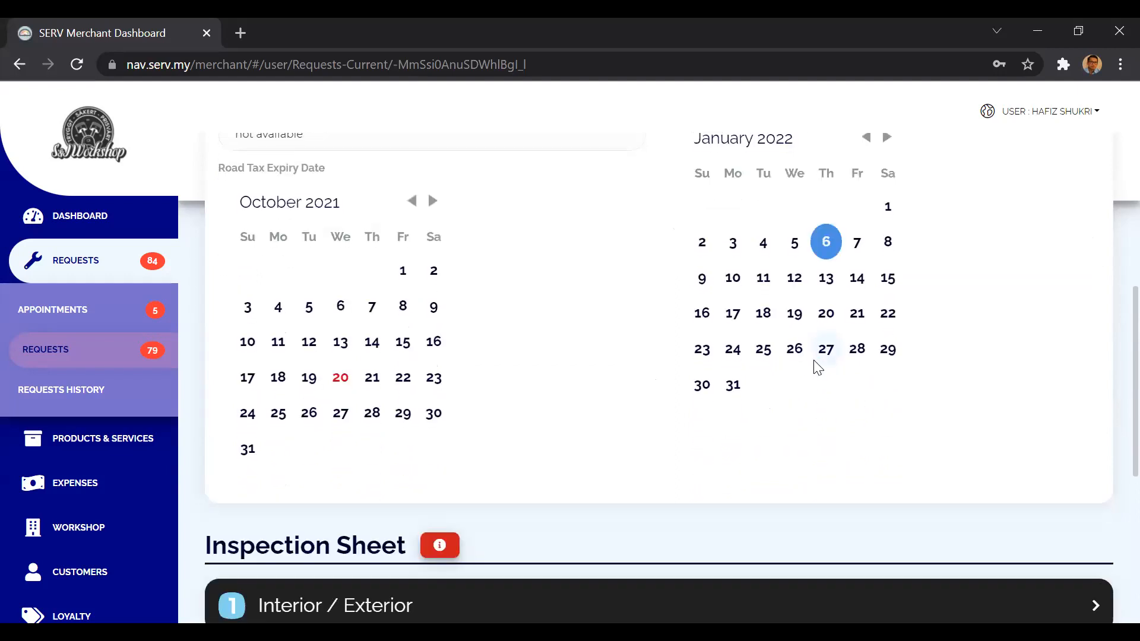
Expand the Interior / Exterior section of the Inspection Sheet.
{"action": "scroll", "coordinate": [816, 365], "scroll_direction": "down", "scroll_amount": 3}
{"action": "scroll", "coordinate": [661, 387], "scroll_direction": "down", "scroll_amount": 2}
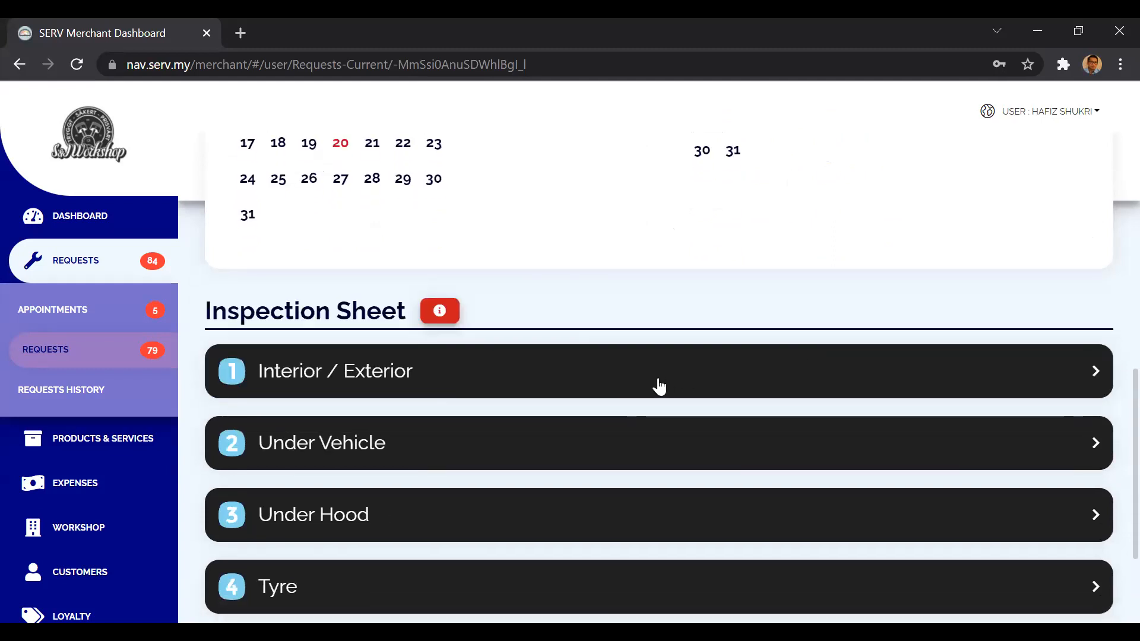
{"action": "left_click", "coordinate": [660, 387]}
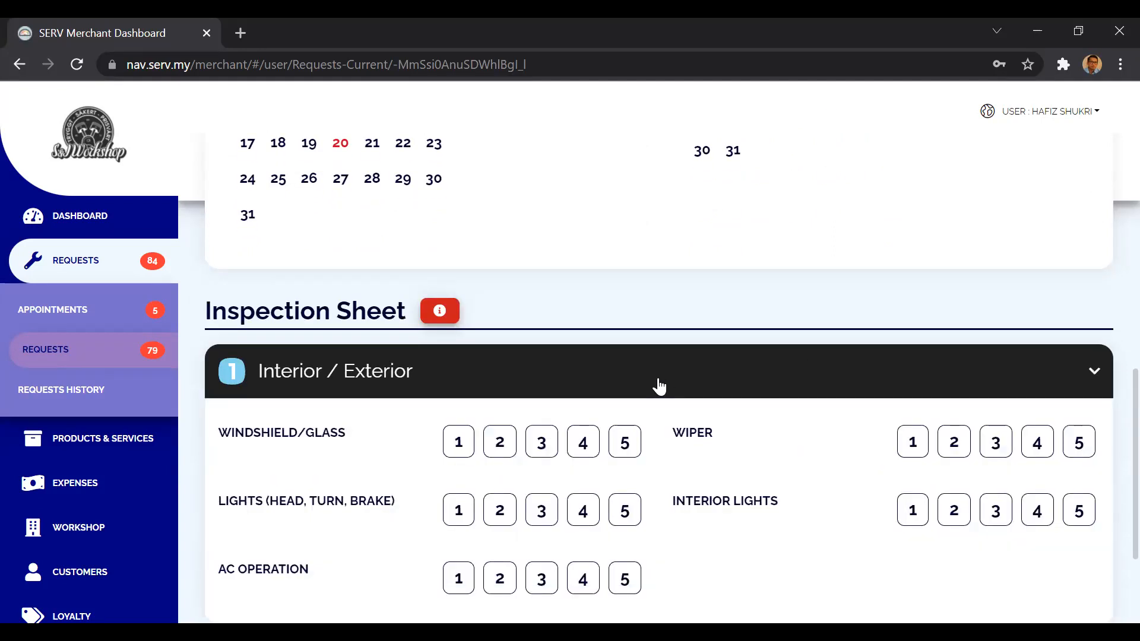
{"action": "scroll", "coordinate": [657, 387], "scroll_direction": "down", "scroll_amount": 2}
{"action": "left_click", "coordinate": [664, 288]}
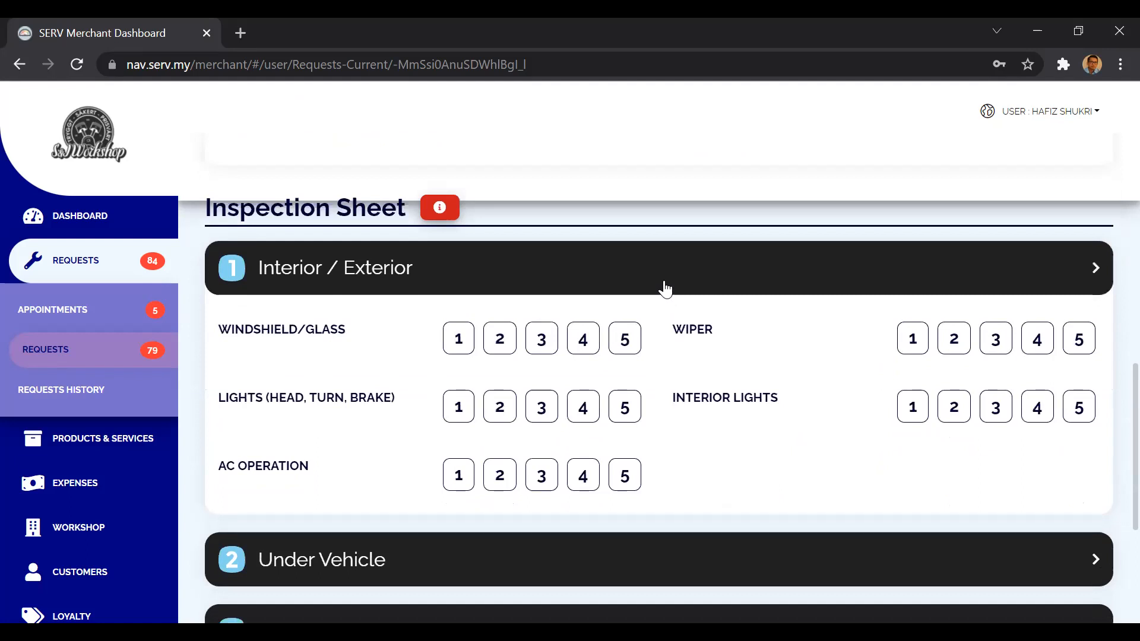
{"action": "left_click", "coordinate": [664, 289]}
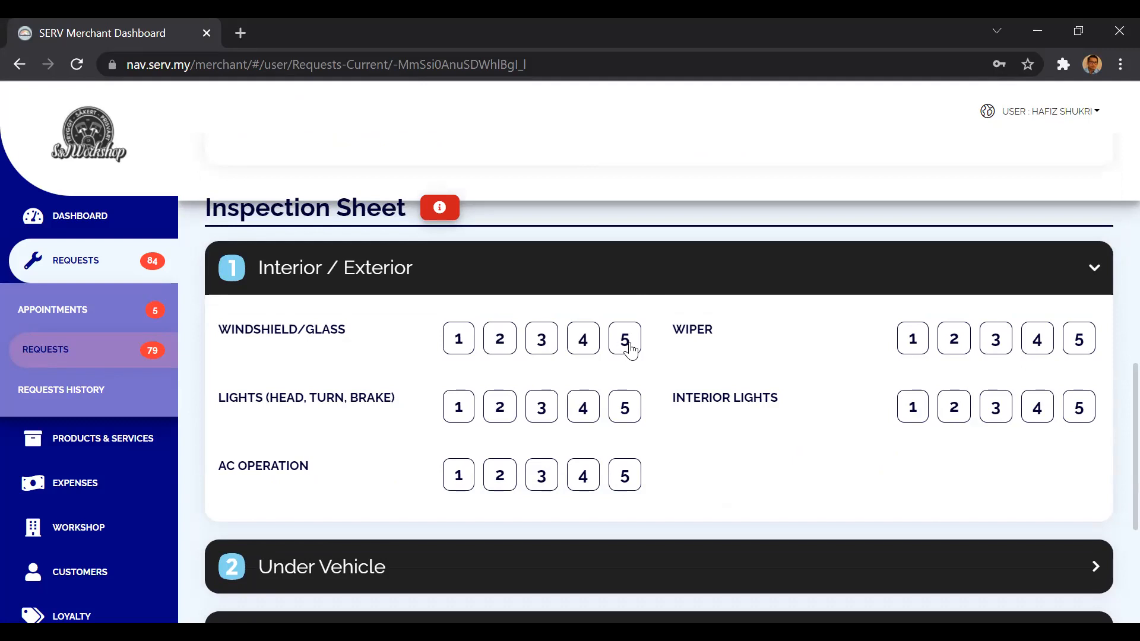
Try out the ratings from 1 to 5 for Windshield/Glass in the Interior / Exterior section.
{"action": "left_click", "coordinate": [459, 350]}
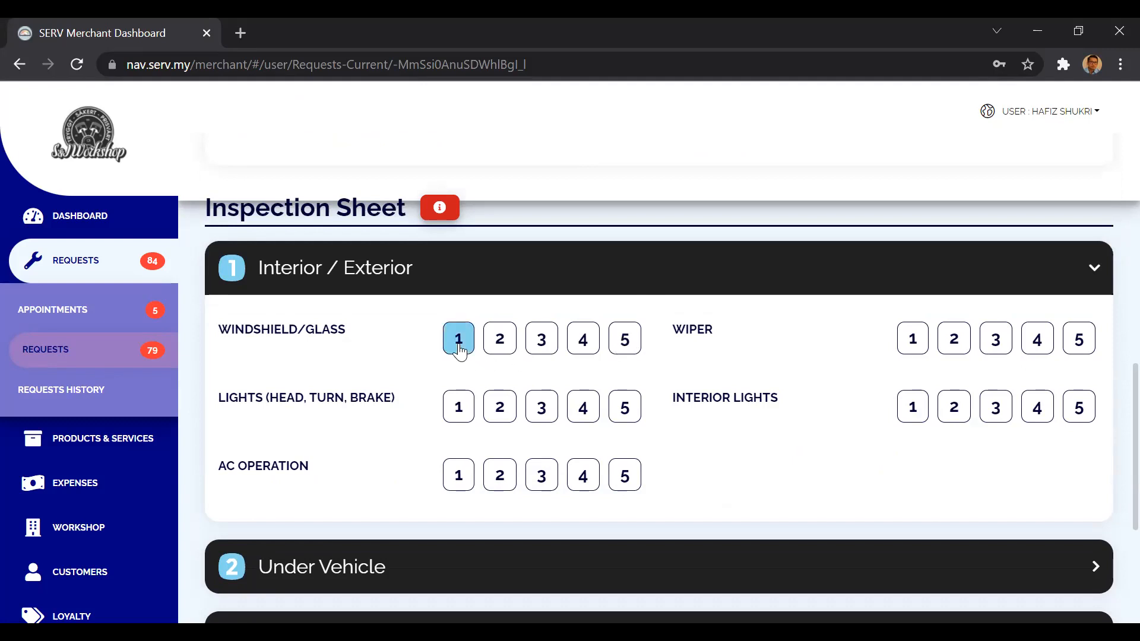
{"action": "left_click", "coordinate": [499, 352]}
{"action": "left_click", "coordinate": [542, 348]}
{"action": "left_click", "coordinate": [583, 344]}
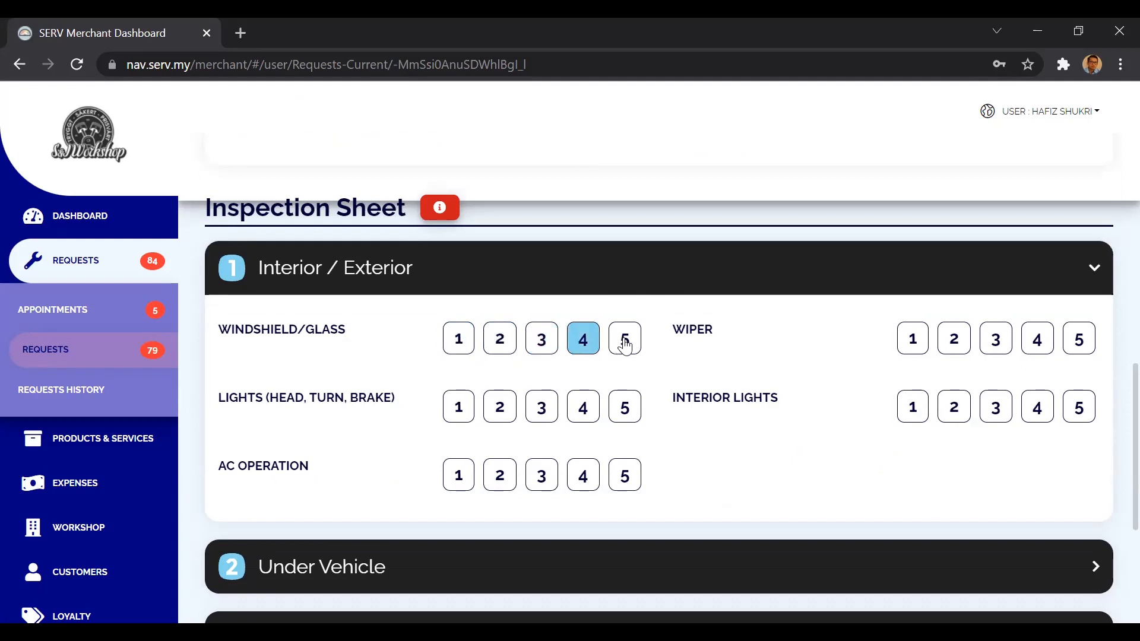
{"action": "left_click", "coordinate": [625, 344]}
{"action": "left_click", "coordinate": [544, 347]}
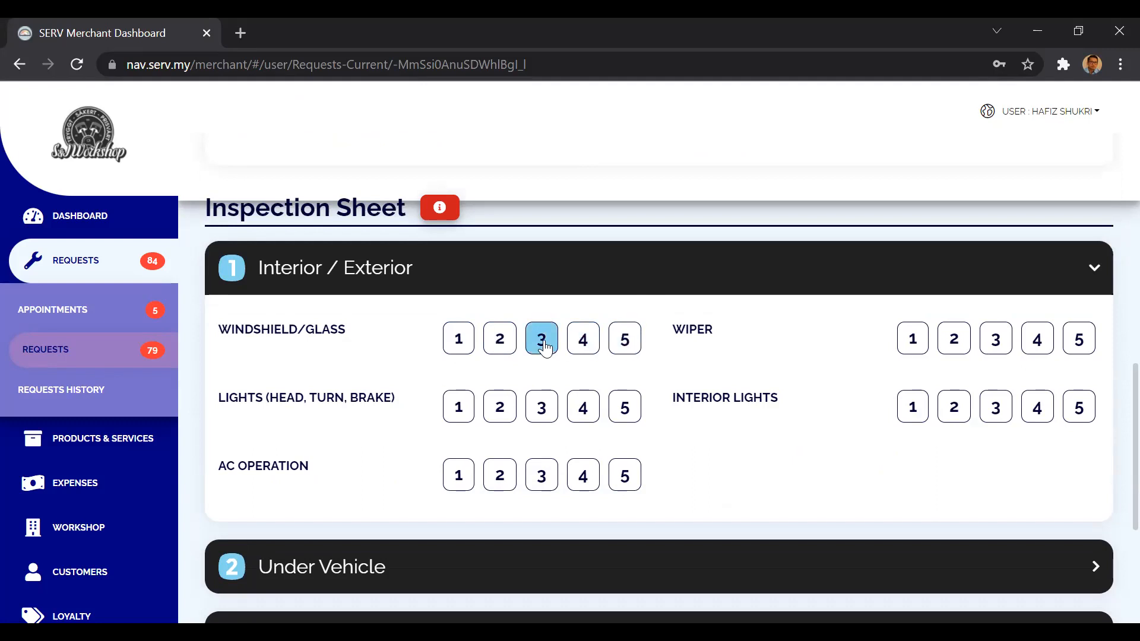
{"action": "left_click", "coordinate": [464, 350]}
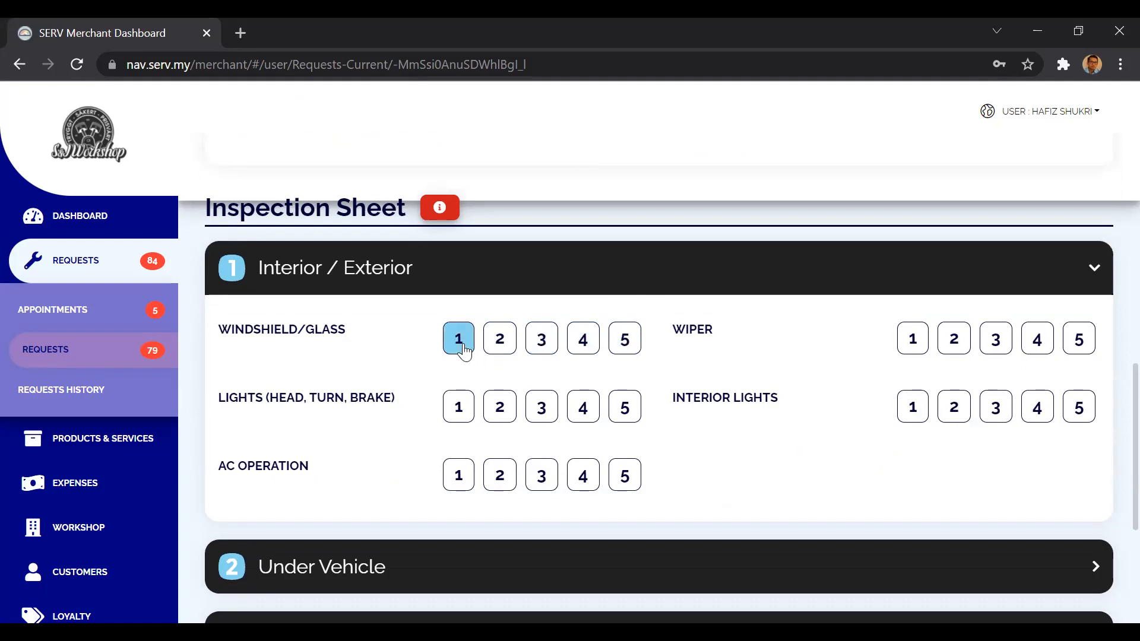
{"action": "left_click", "coordinate": [496, 349]}
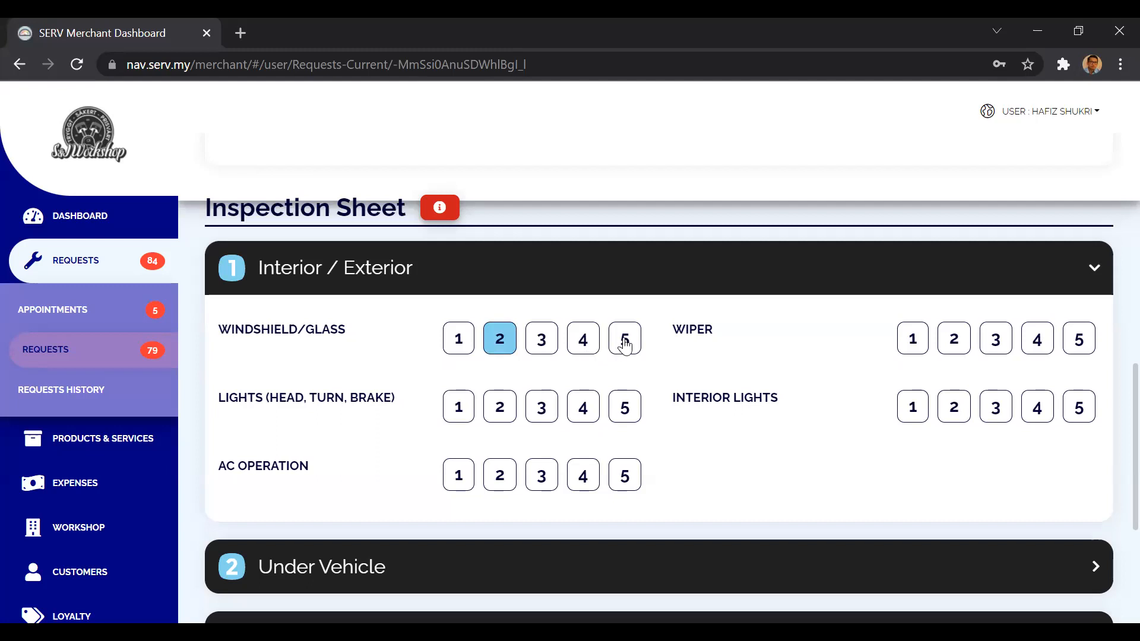
Rate Windshield/Glass 5, Lights 4, AC Operation 3, Wiper 3 and Interior Lights 5, and collapse the Interior / Exterior section.
{"action": "left_click", "coordinate": [625, 345]}
{"action": "left_click", "coordinate": [583, 411]}
{"action": "left_click", "coordinate": [541, 482]}
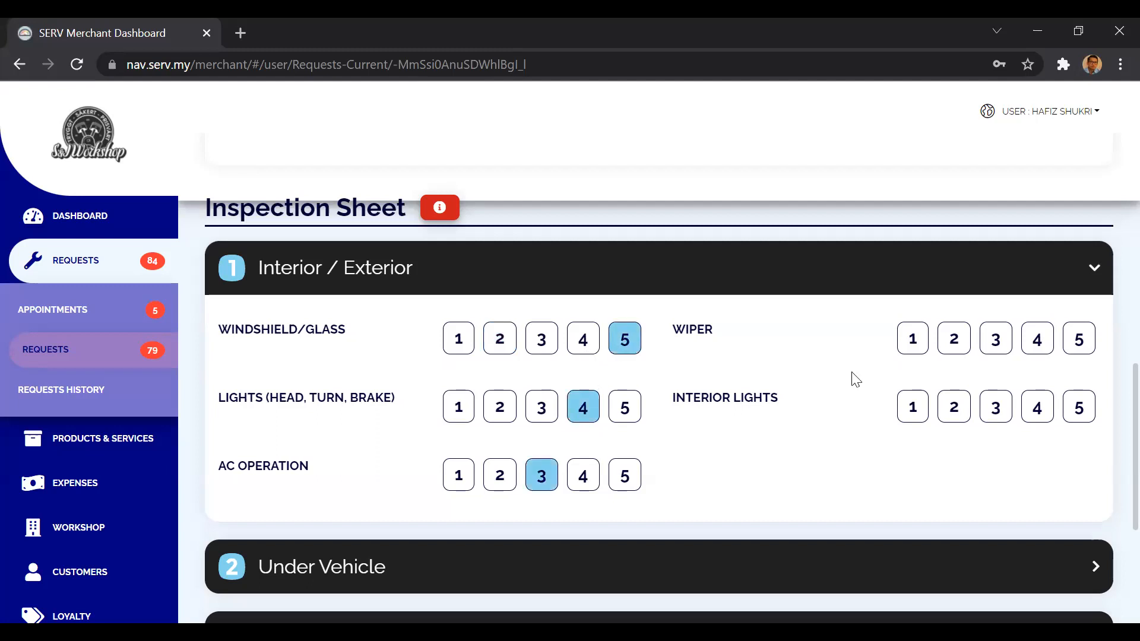
{"action": "left_click", "coordinate": [986, 353]}
{"action": "left_click", "coordinate": [1079, 403]}
{"action": "left_click", "coordinate": [779, 267]}
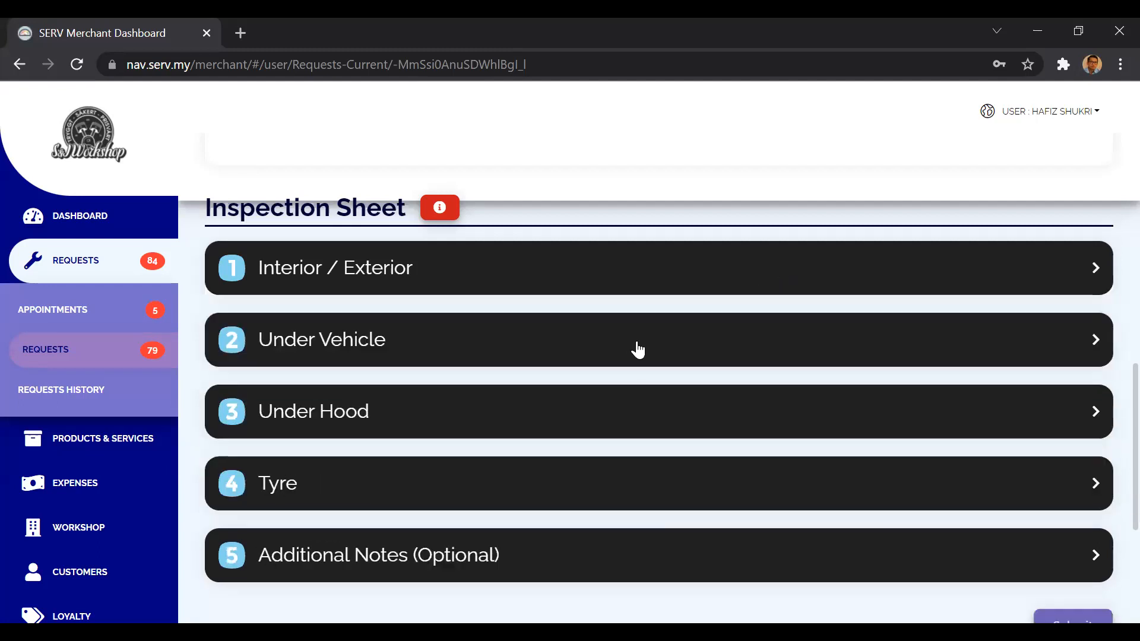
Rate all five Under Vehicle items 5: brakes, steering system, exhaust system, brake lines and C.V. boots, and collapse the section.
{"action": "left_click", "coordinate": [639, 351]}
{"action": "left_click", "coordinate": [625, 411]}
{"action": "left_click", "coordinate": [624, 478]}
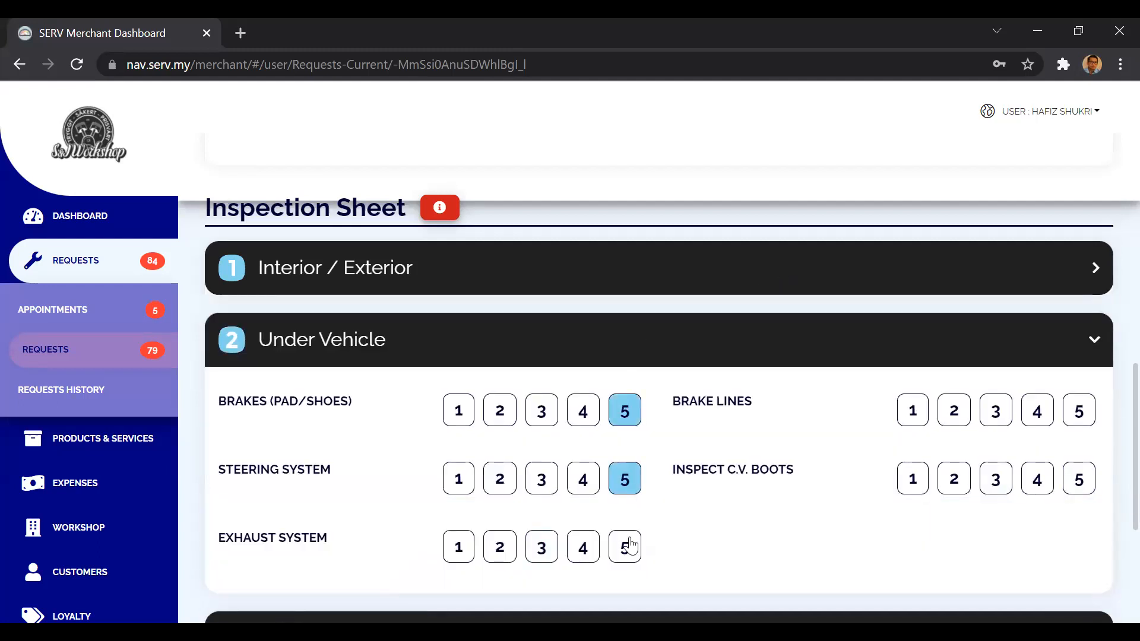
{"action": "left_click", "coordinate": [630, 546]}
{"action": "left_click", "coordinate": [1080, 414]}
{"action": "left_click", "coordinate": [1083, 484]}
{"action": "left_click", "coordinate": [822, 354]}
Rate Engine Oil 3, Power Steering Fluid 4, Washer Fluid 5, Coolant 4, Condition of Radiator Hose 4 and Cabin Filter 5 in Under Hood.
{"action": "left_click", "coordinate": [634, 410]}
{"action": "scroll", "coordinate": [606, 465], "scroll_direction": "down", "scroll_amount": 1}
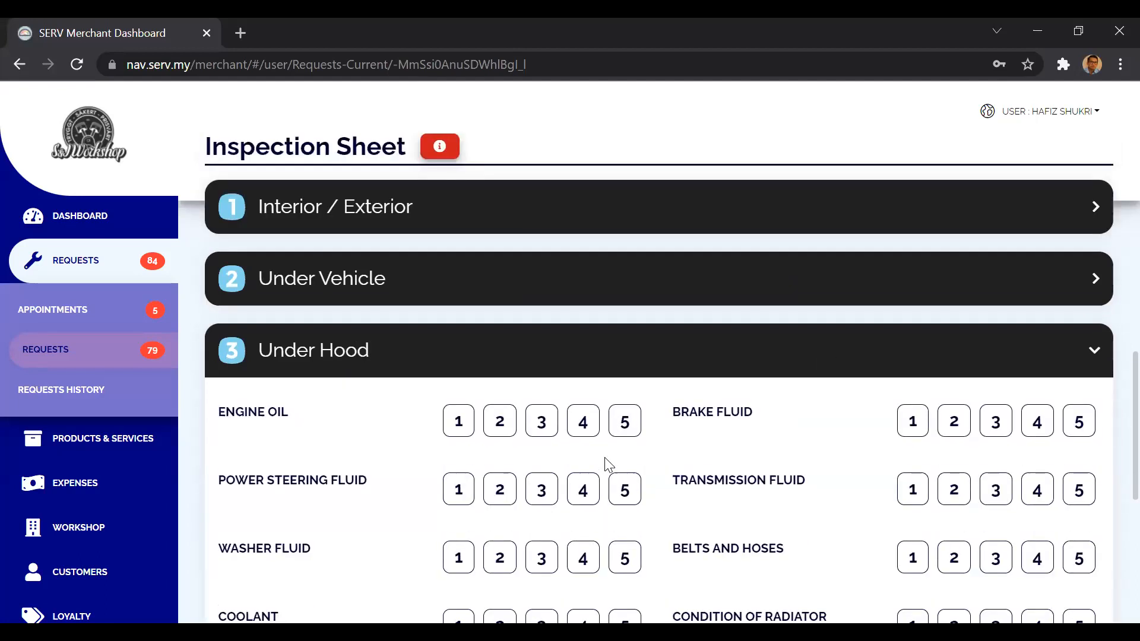
{"action": "scroll", "coordinate": [605, 457], "scroll_direction": "down", "scroll_amount": 2}
{"action": "left_click", "coordinate": [542, 325]}
{"action": "left_click", "coordinate": [583, 393]}
{"action": "left_click", "coordinate": [625, 461]}
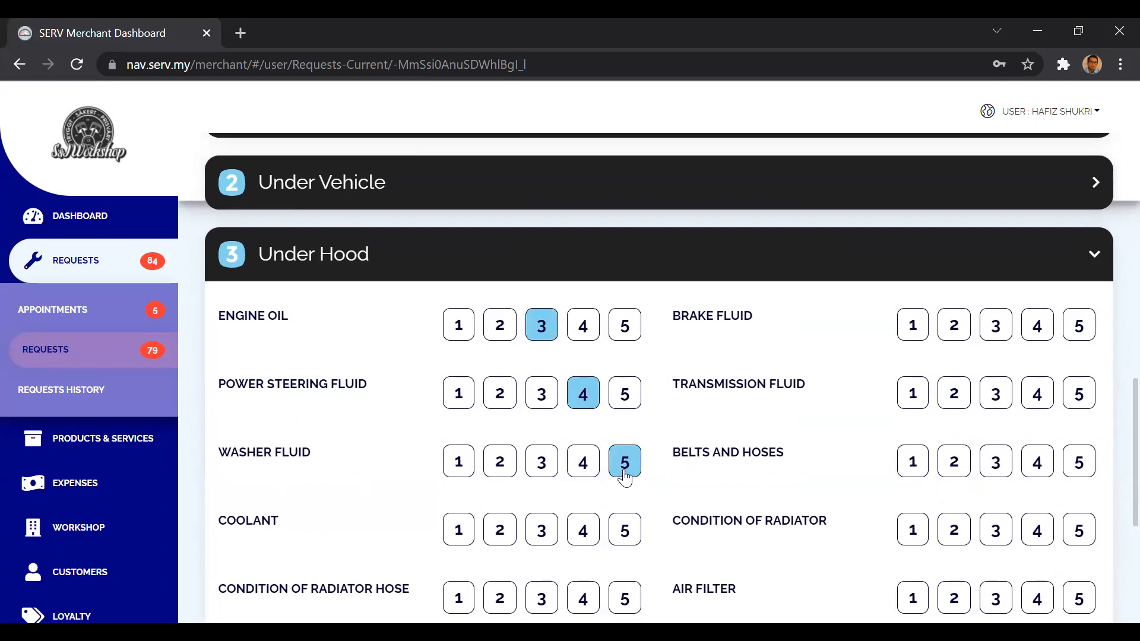
{"action": "left_click", "coordinate": [583, 530]}
{"action": "left_click", "coordinate": [583, 598]}
{"action": "scroll", "coordinate": [587, 505], "scroll_direction": "down", "scroll_amount": 3}
{"action": "left_click", "coordinate": [624, 482]}
In Under Hood, rate Battery Condition 5, Air Filter 5, Condition of Radiator 4, Belts and Hoses 5, Transmission Fluid 4 and Brake Fluid 5.
{"action": "left_click", "coordinate": [1079, 482]}
{"action": "left_click", "coordinate": [1079, 415]}
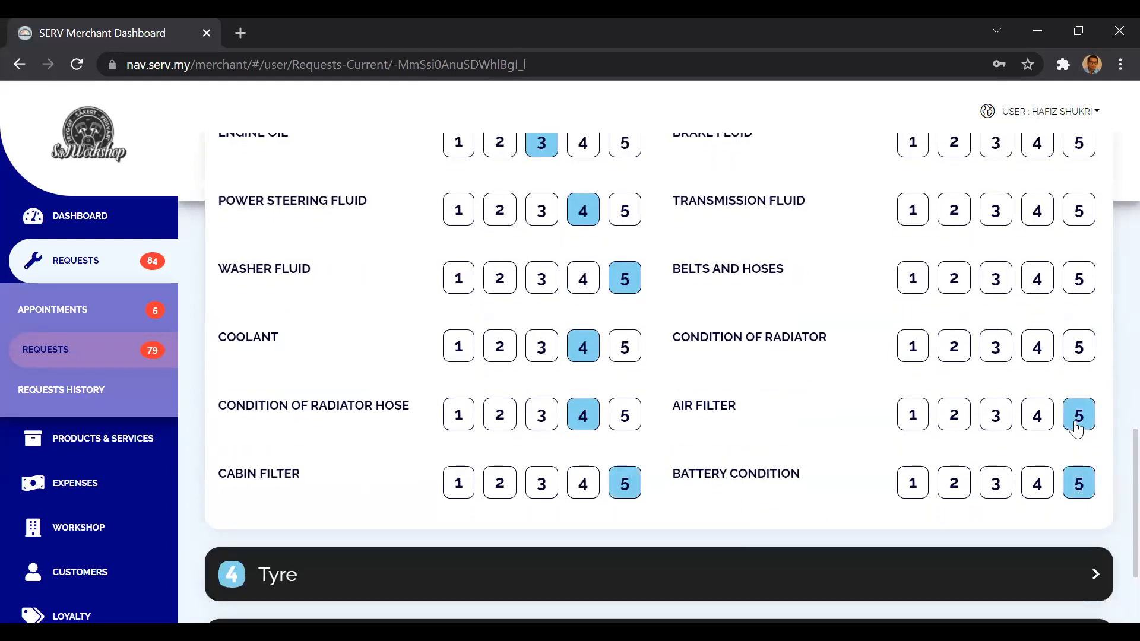
{"action": "scroll", "coordinate": [1078, 430], "scroll_direction": "up", "scroll_amount": 2}
{"action": "left_click", "coordinate": [1038, 447]}
{"action": "left_click", "coordinate": [1079, 378]}
{"action": "left_click", "coordinate": [1037, 310]}
{"action": "scroll", "coordinate": [1036, 323], "scroll_direction": "up", "scroll_amount": 2}
{"action": "left_click", "coordinate": [1079, 331]}
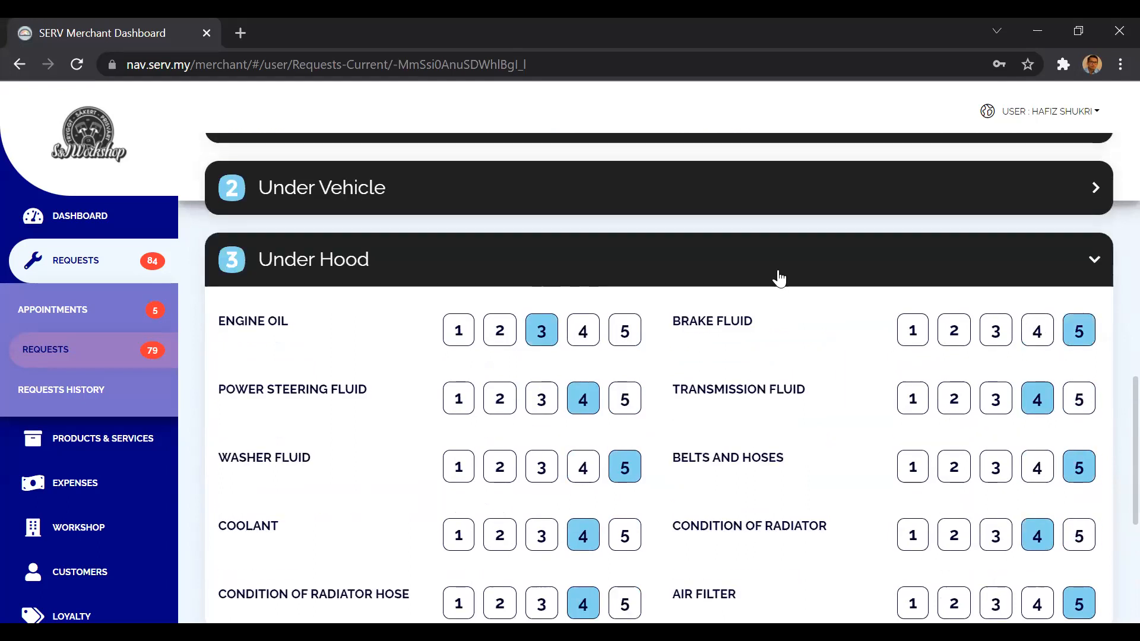
{"action": "left_click", "coordinate": [679, 262]}
Rate the left front, right front, left rear and right rear tyres 3 in the Tyre section, and collapse it.
{"action": "left_click", "coordinate": [526, 338]}
{"action": "left_click", "coordinate": [544, 405]}
{"action": "left_click", "coordinate": [547, 470]}
{"action": "left_click", "coordinate": [992, 403]}
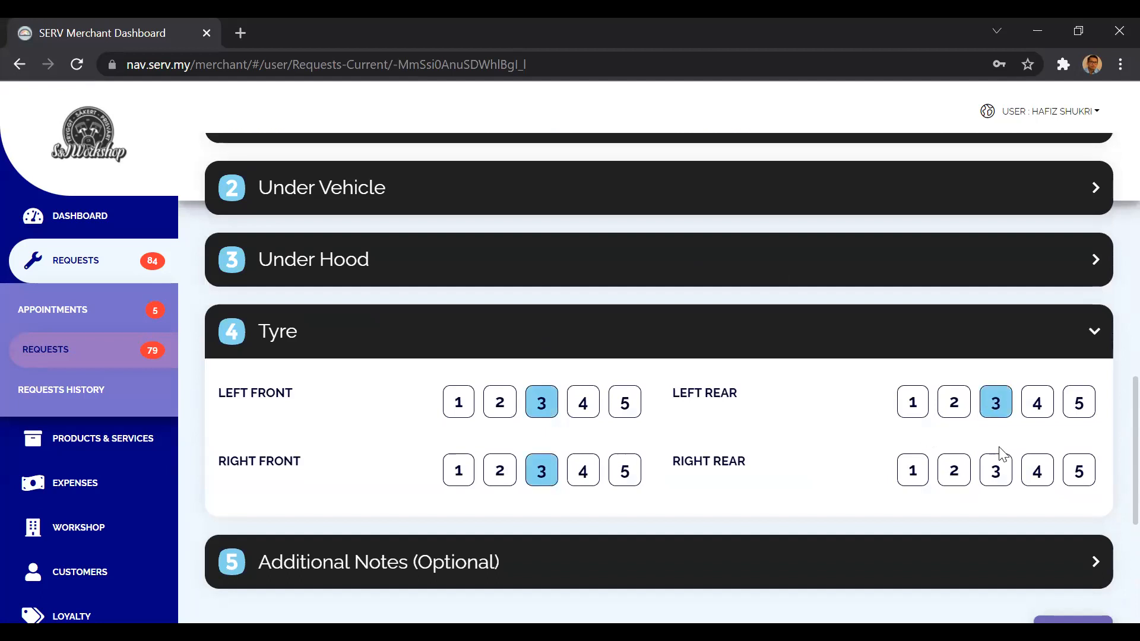
{"action": "left_click", "coordinate": [1000, 464]}
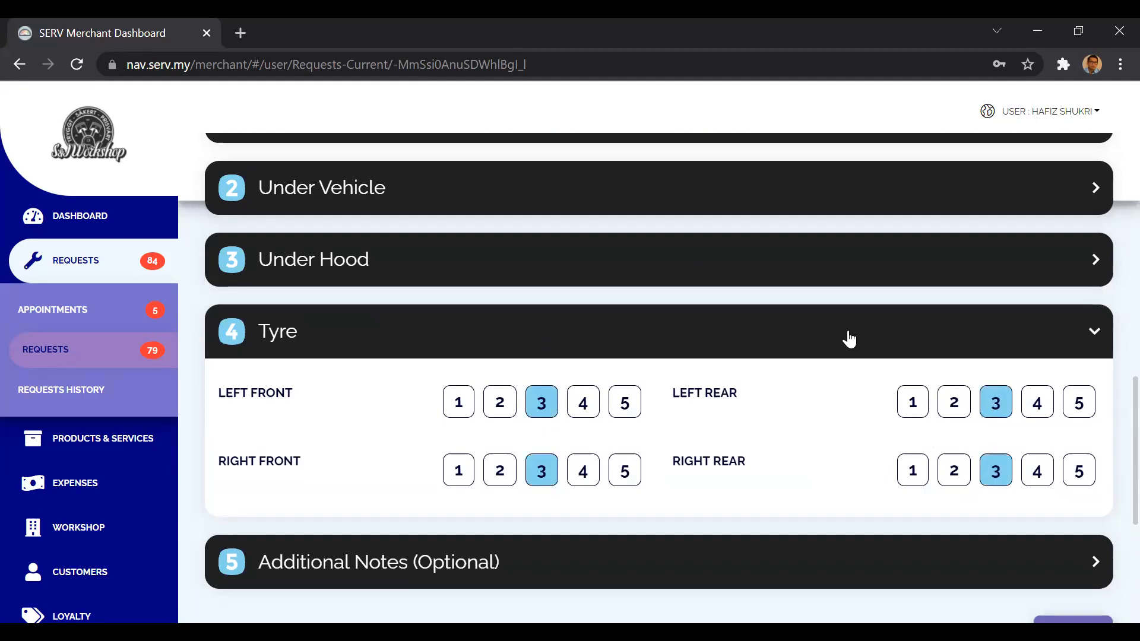
{"action": "left_click", "coordinate": [799, 351]}
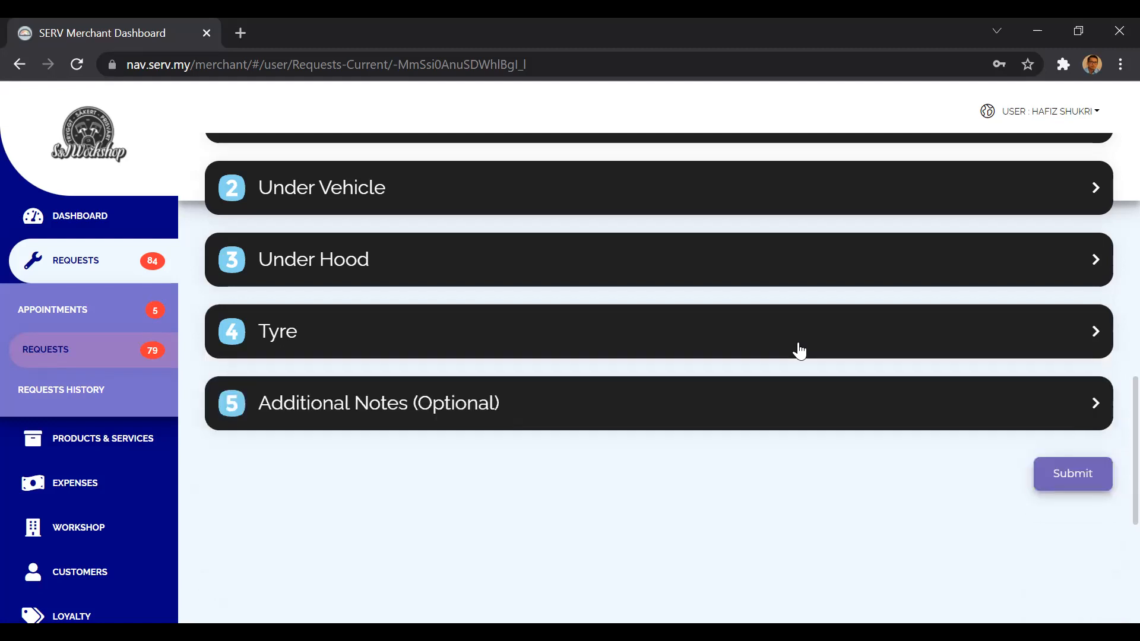
View the notes field and the estimation cost table in the Additional Notes (Optional) section.
{"action": "left_click", "coordinate": [680, 414]}
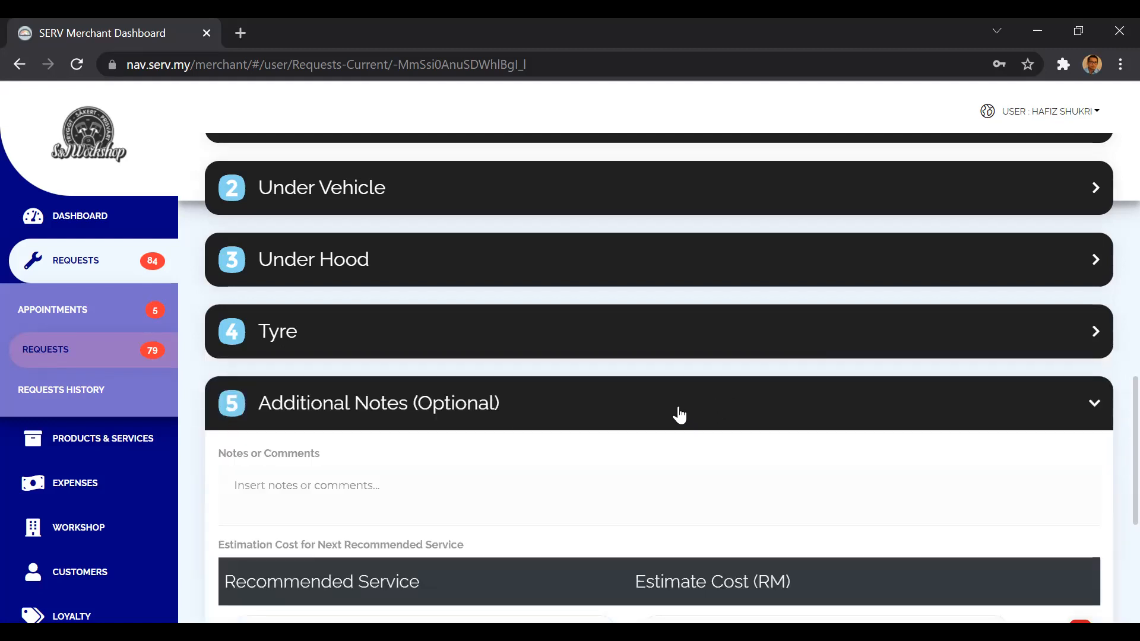
{"action": "scroll", "coordinate": [680, 410], "scroll_direction": "down", "scroll_amount": 2}
{"action": "scroll", "coordinate": [680, 409], "scroll_direction": "down", "scroll_amount": 1}
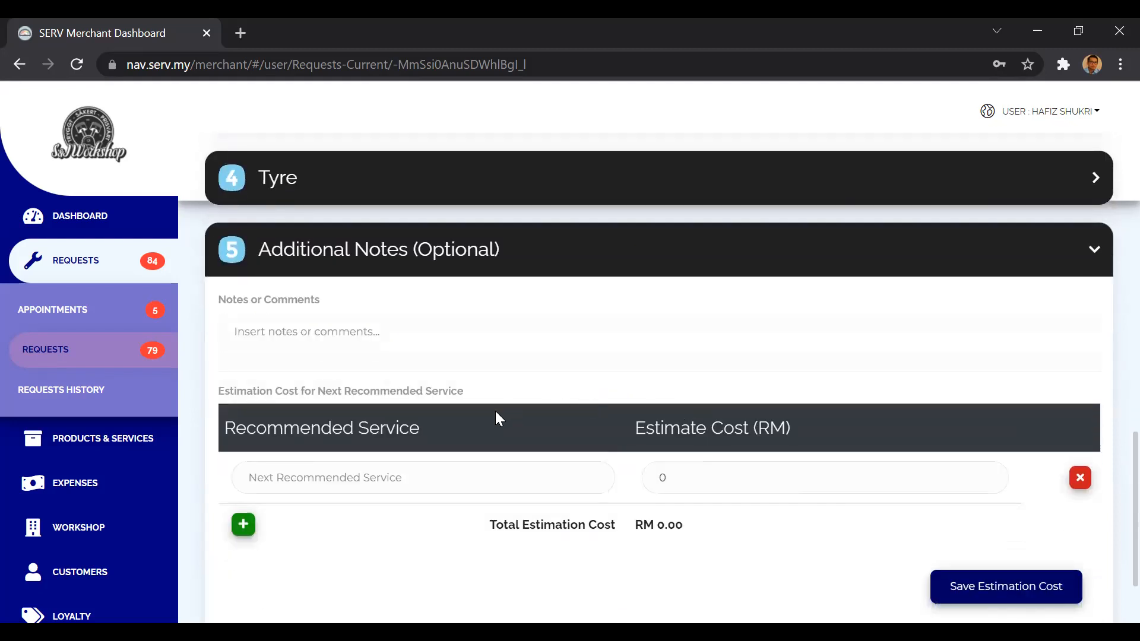
{"action": "left_click", "coordinate": [119, 542]}
{"action": "scroll", "coordinate": [68, 582], "scroll_direction": "down", "scroll_amount": 3}
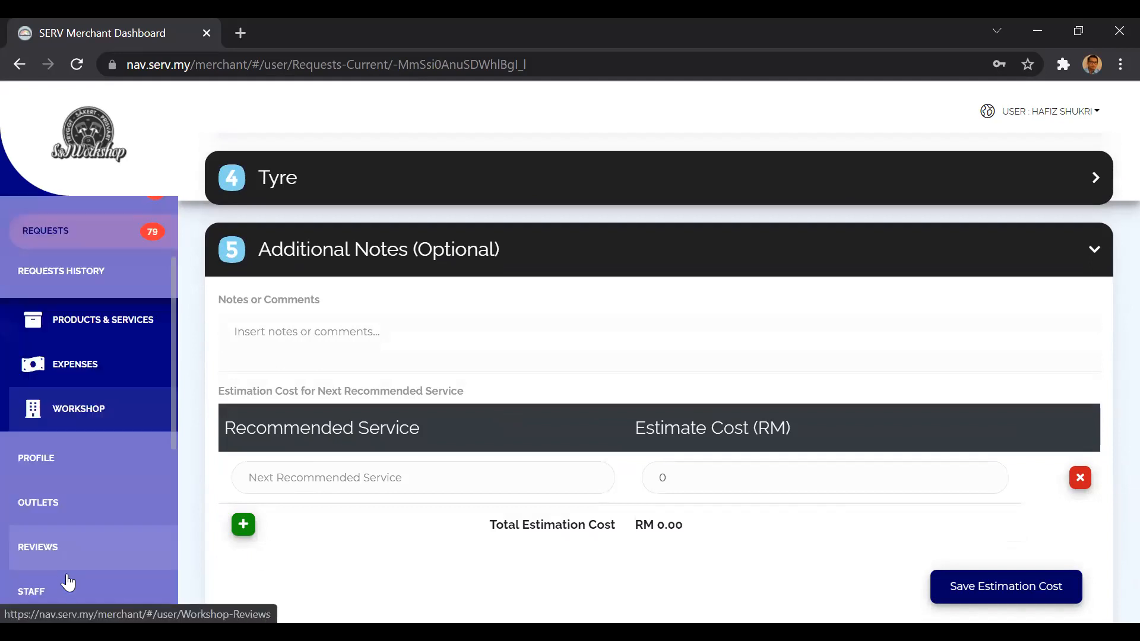
{"action": "left_click", "coordinate": [94, 387]}
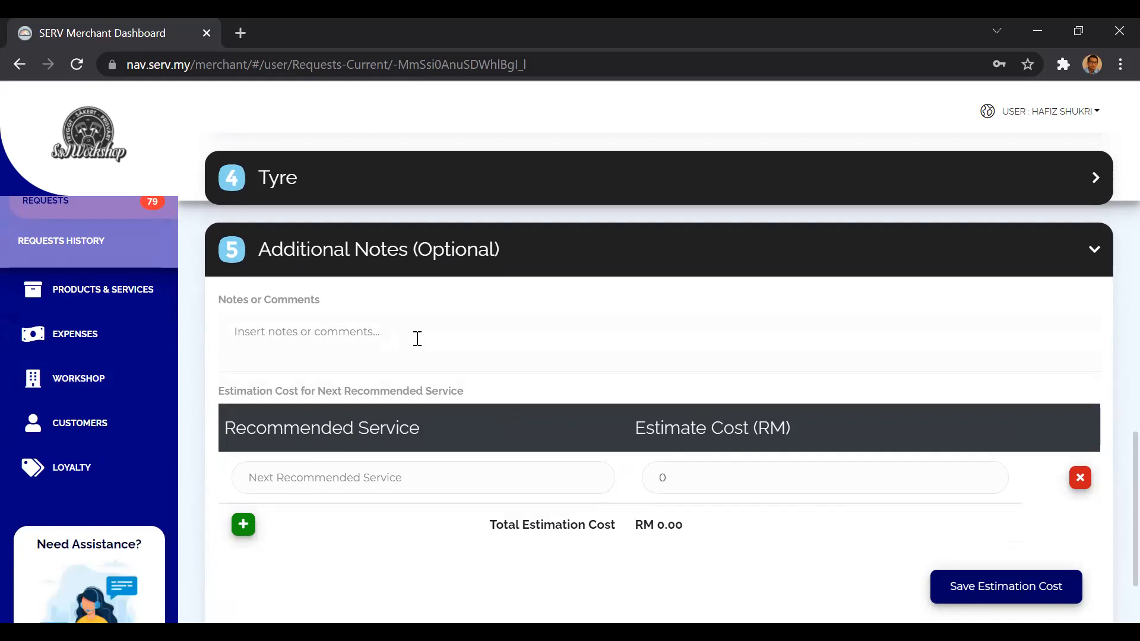
Collapse the Additional Notes section and review the ratings given in the Under Hood section.
{"action": "scroll", "coordinate": [416, 341], "scroll_direction": "up", "scroll_amount": 1}
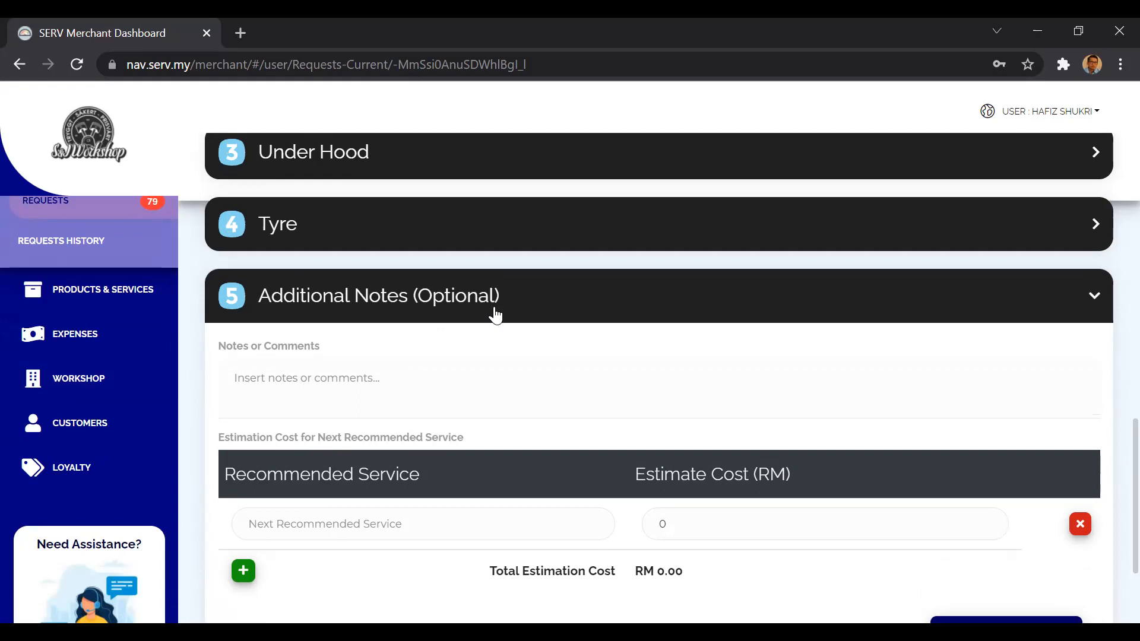
{"action": "left_click", "coordinate": [496, 314]}
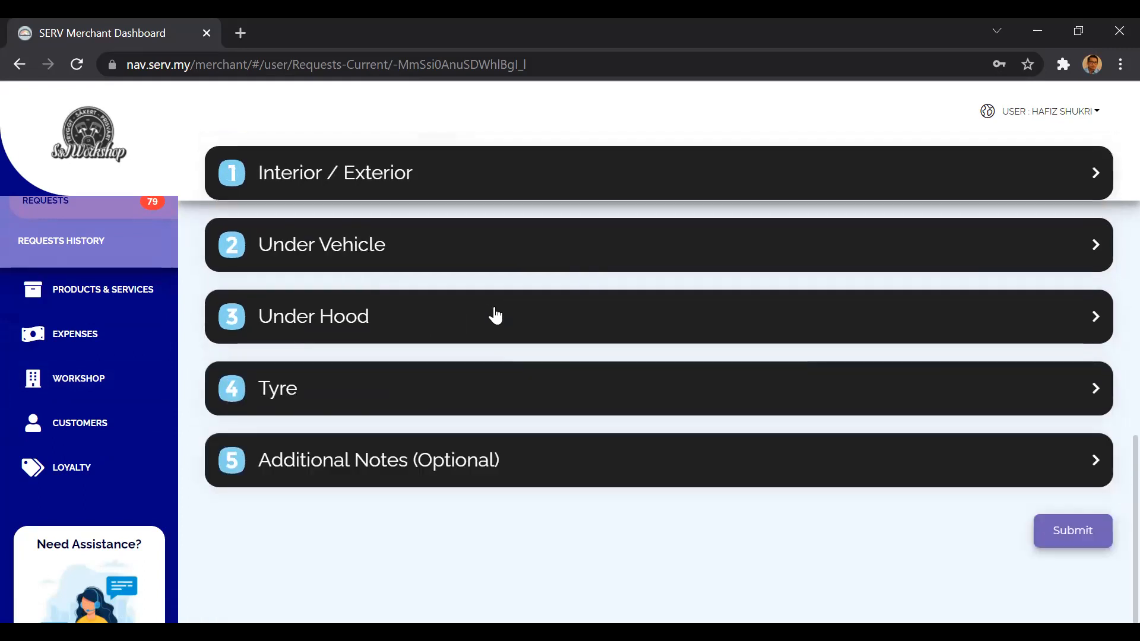
{"action": "left_click", "coordinate": [455, 332]}
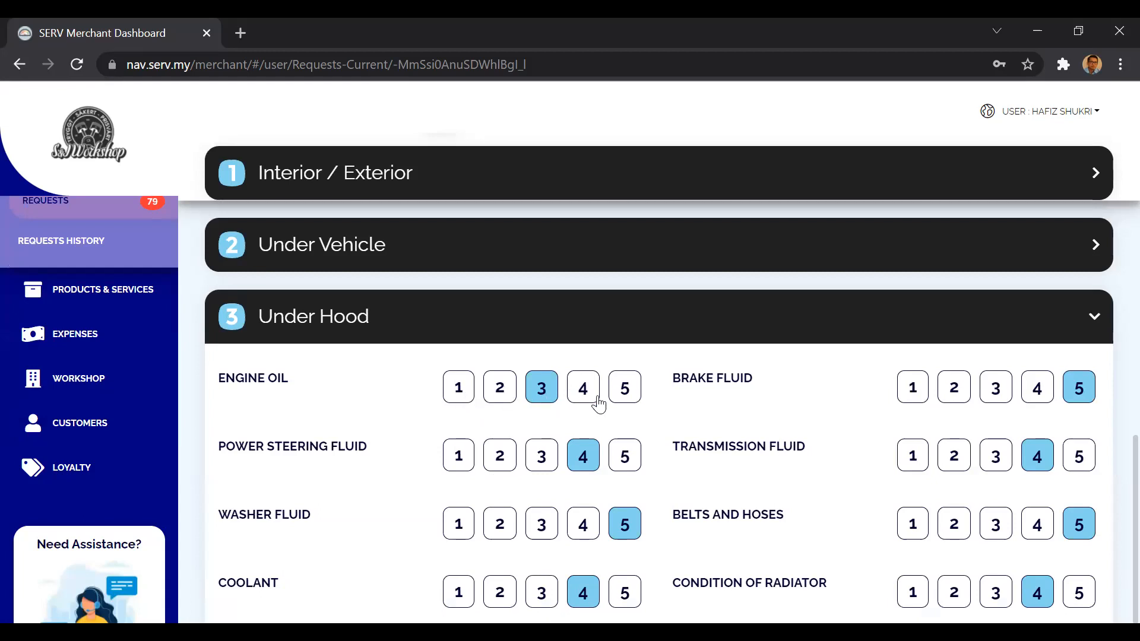
{"action": "left_click", "coordinate": [605, 328]}
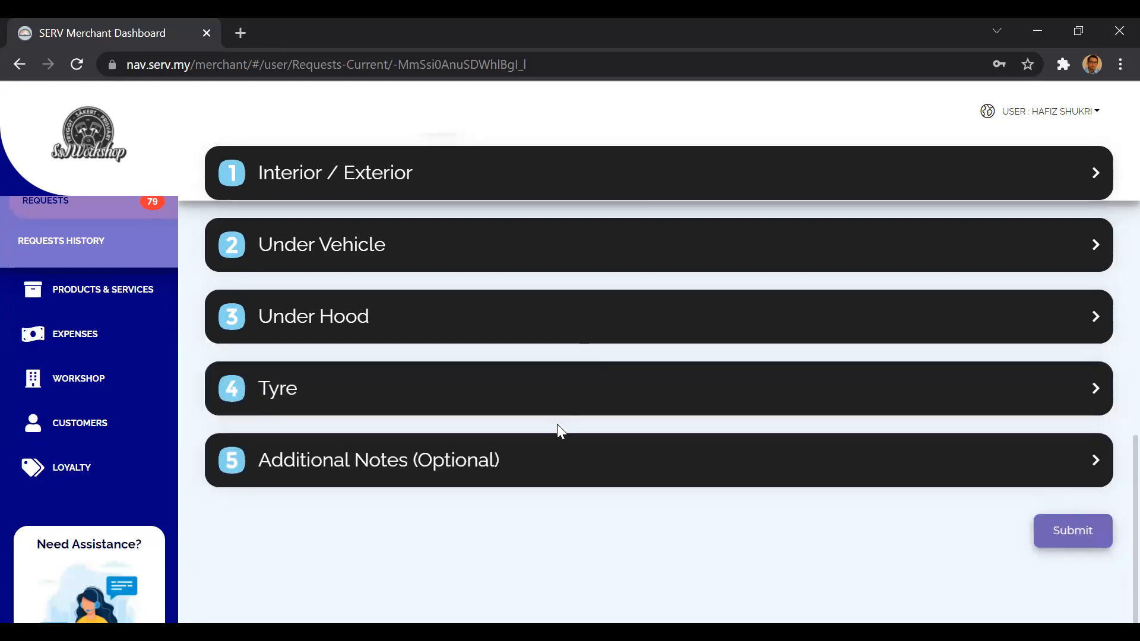
Reopen the Additional Notes (Optional) section at the Recommended Service entry of the estimation cost table.
{"action": "left_click", "coordinate": [552, 457]}
{"action": "scroll", "coordinate": [553, 452], "scroll_direction": "down", "scroll_amount": 4}
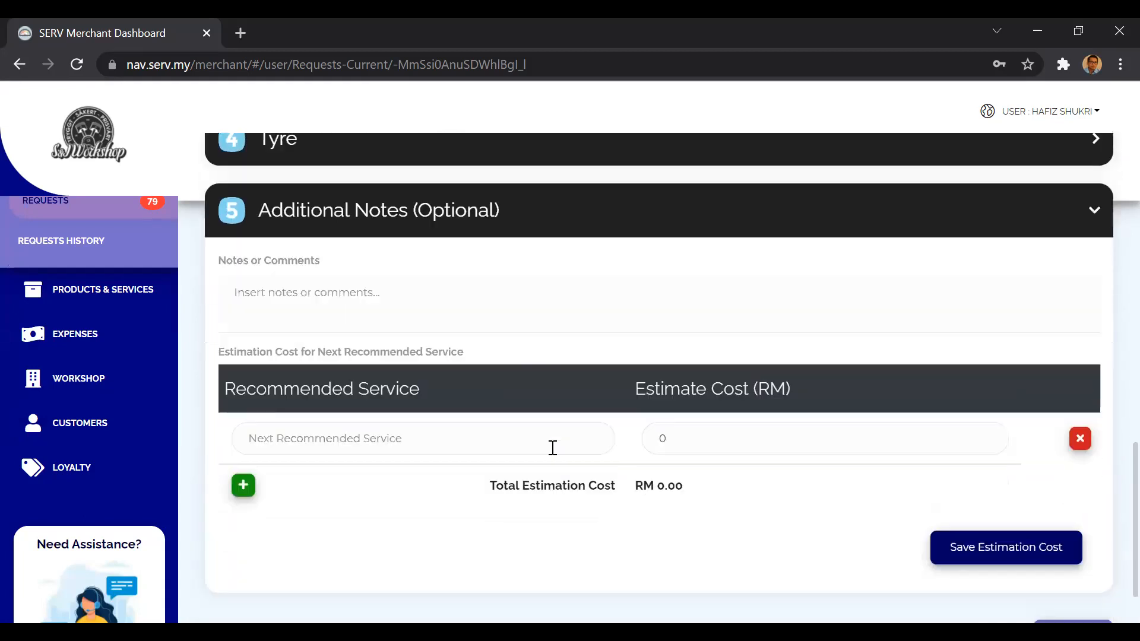
{"action": "left_click", "coordinate": [409, 432]}
{"action": "left_click", "coordinate": [364, 594]}
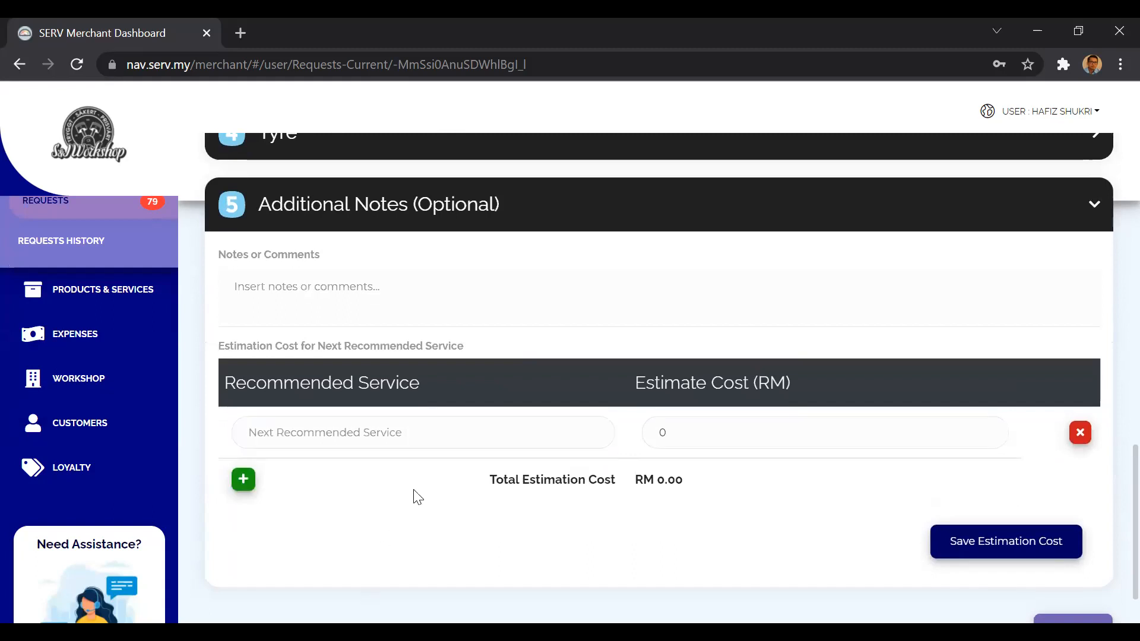
List DRIVE SHAFT (LEFT), SPORT RIM and BELTING as three recommended services in the estimation cost table.
{"action": "left_click", "coordinate": [440, 430]}
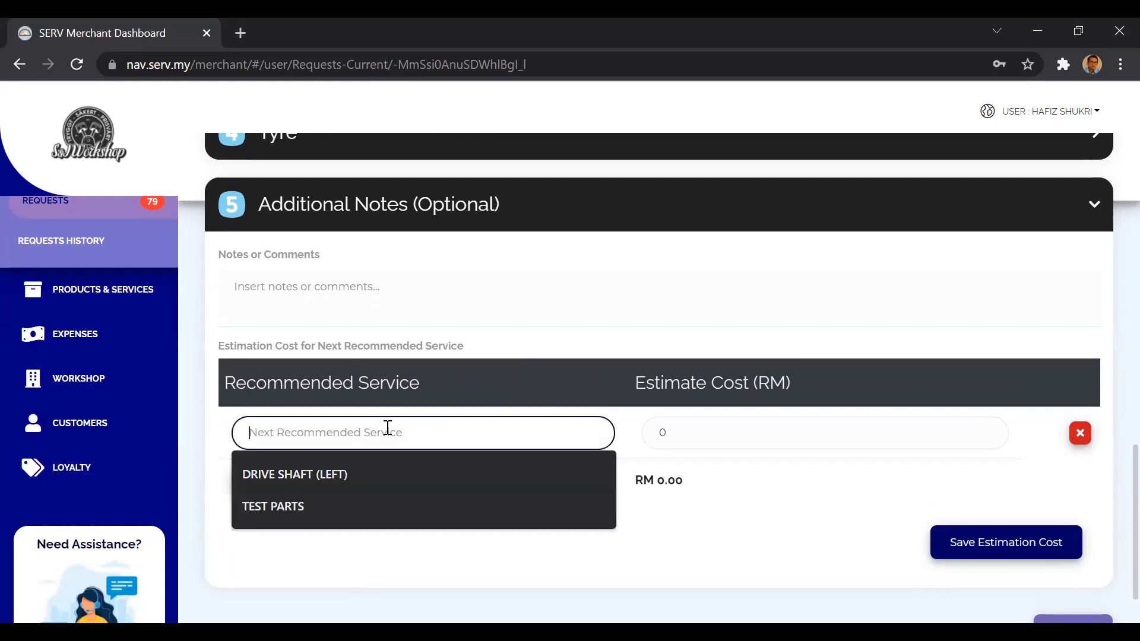
{"action": "left_click", "coordinate": [366, 472]}
{"action": "left_click", "coordinate": [243, 498]}
{"action": "left_click", "coordinate": [283, 484]}
{"action": "type", "text": "SPORT RIM"}
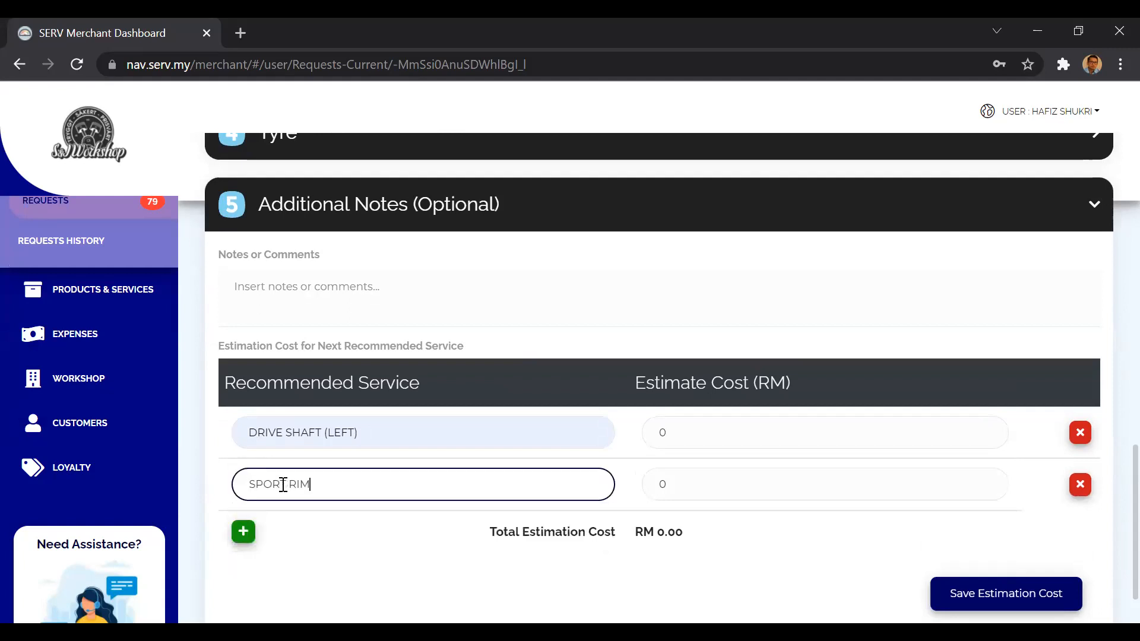
{"action": "left_click", "coordinate": [244, 533]}
{"action": "left_click", "coordinate": [277, 529]}
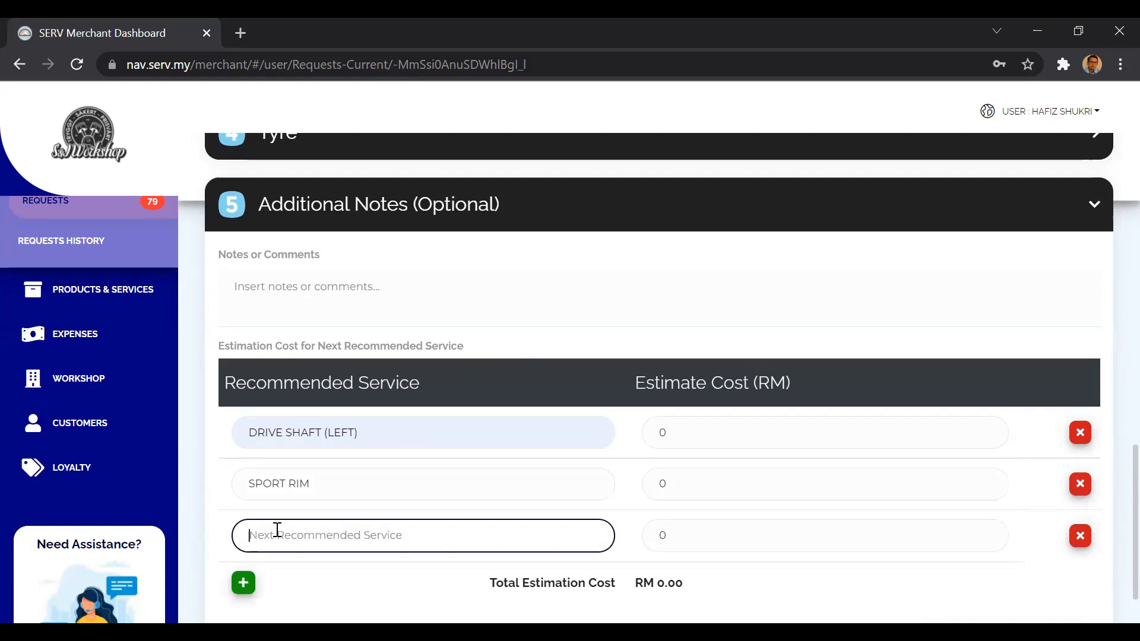
{"action": "type", "text": "BELTING"}
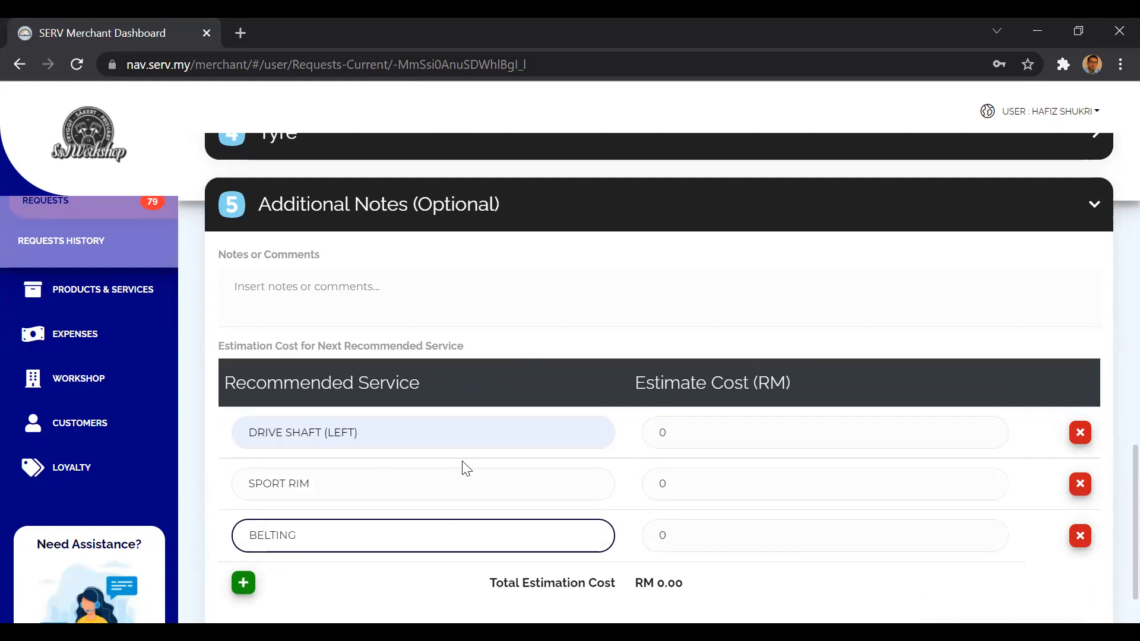
Set the estimate costs to RM 200 for the drive shaft, 270 for the sport rim and 150 for the belting, and save the estimation.
{"action": "left_click", "coordinate": [687, 435]}
{"action": "type", "text": "200"}
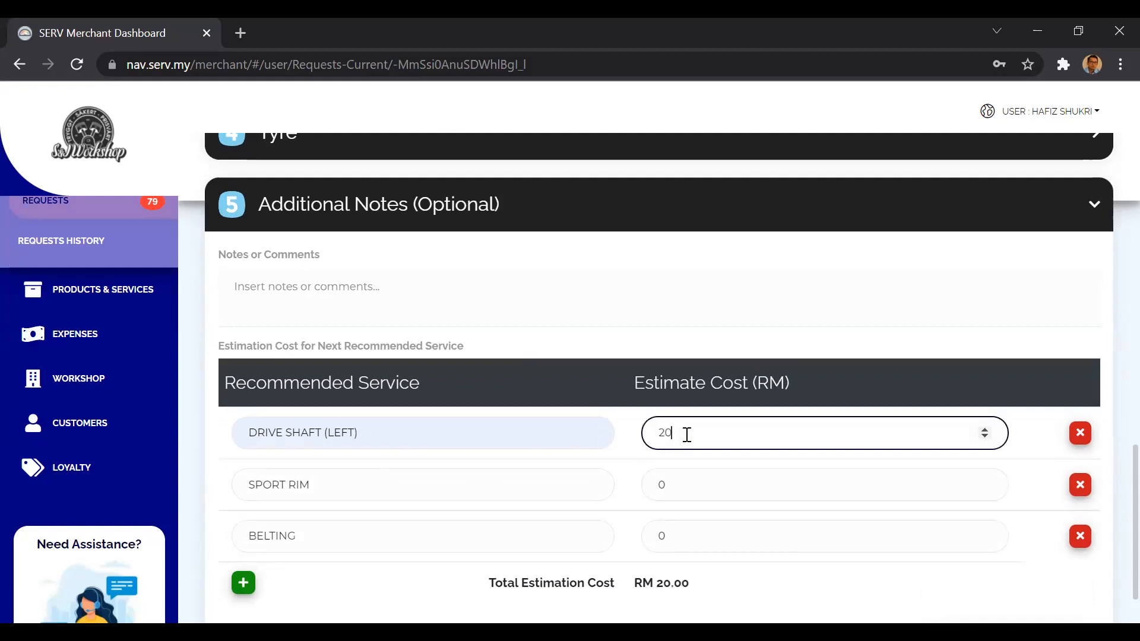
{"action": "left_click", "coordinate": [688, 495]}
{"action": "type", "text": "1"}
{"action": "key", "text": "BackSpace"}
{"action": "type", "text": "270"}
{"action": "left_click", "coordinate": [683, 538]}
{"action": "type", "text": "150"}
{"action": "scroll", "coordinate": [683, 540], "scroll_direction": "down", "scroll_amount": 3}
{"action": "left_click", "coordinate": [745, 507]}
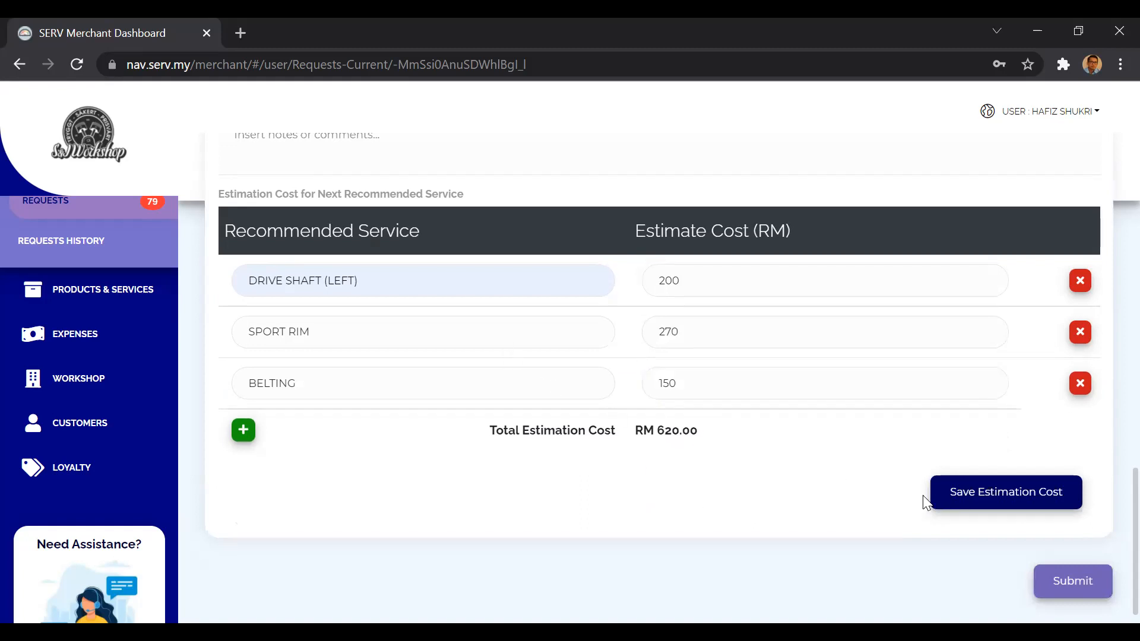
{"action": "left_click", "coordinate": [972, 499]}
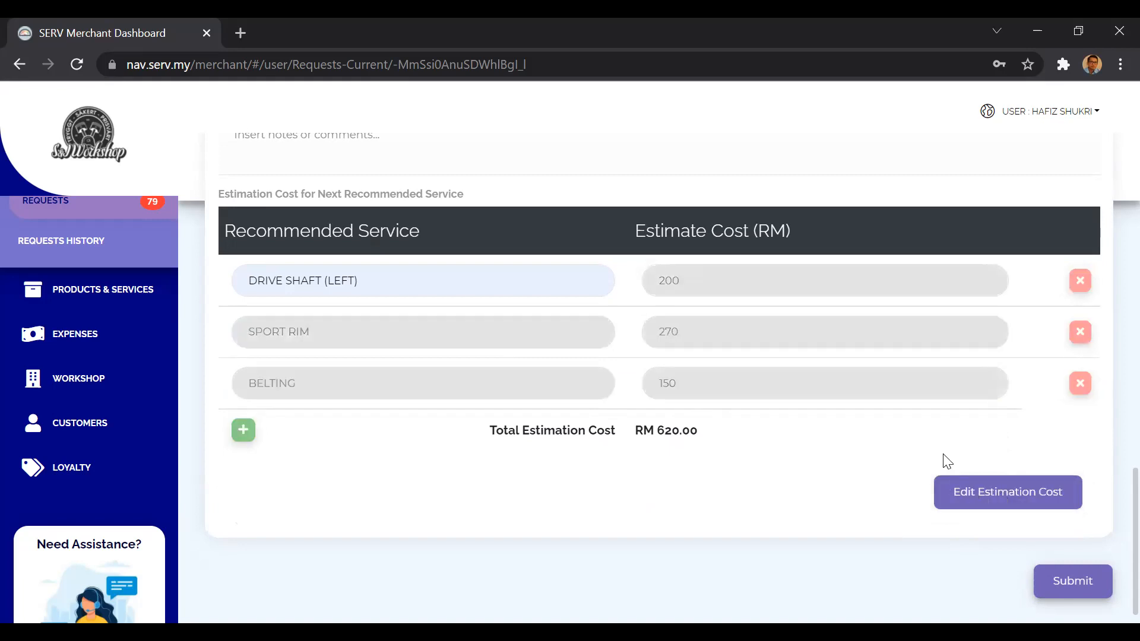
Look over the filled service information and inspection sheet, and submit the inspection as complete.
{"action": "scroll", "coordinate": [891, 437], "scroll_direction": "up", "scroll_amount": 7}
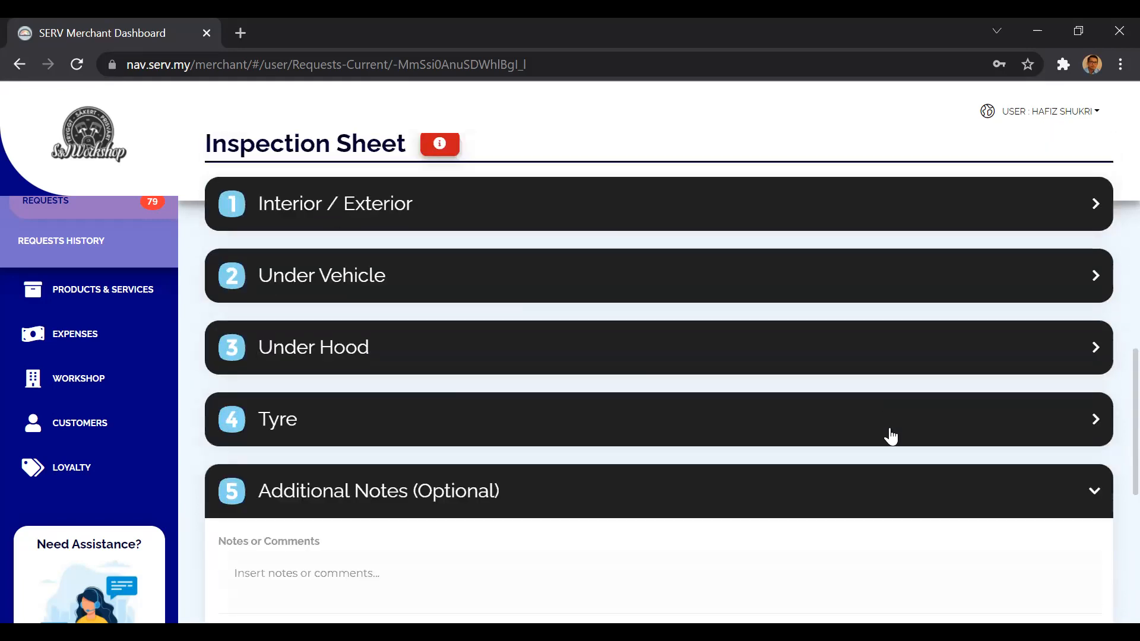
{"action": "scroll", "coordinate": [891, 436], "scroll_direction": "up", "scroll_amount": 6}
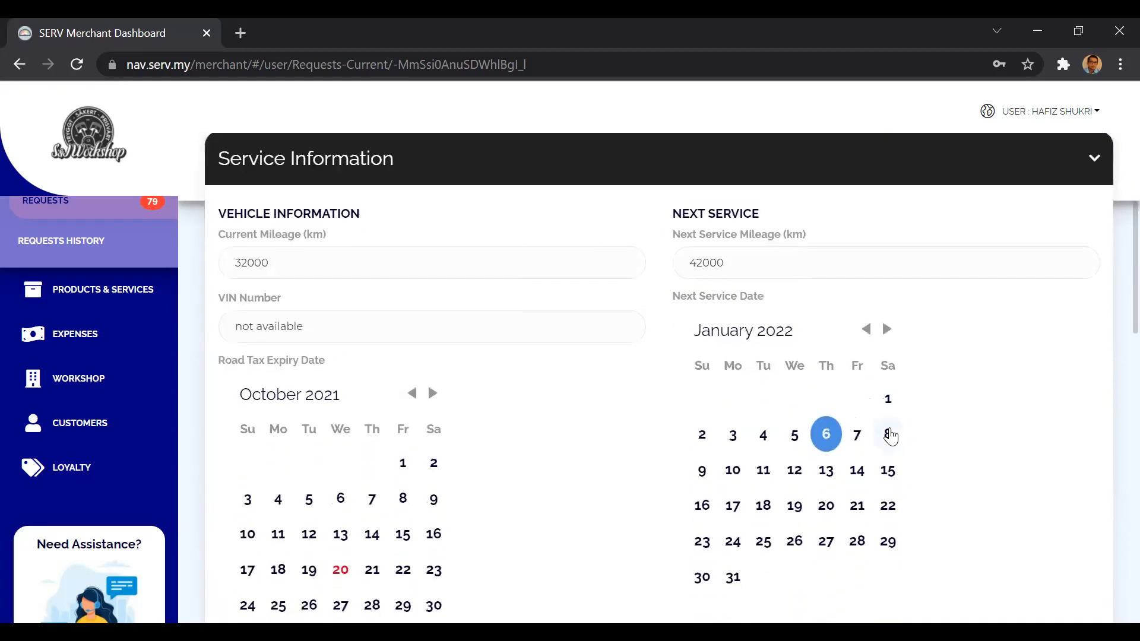
{"action": "scroll", "coordinate": [890, 436], "scroll_direction": "down", "scroll_amount": 13}
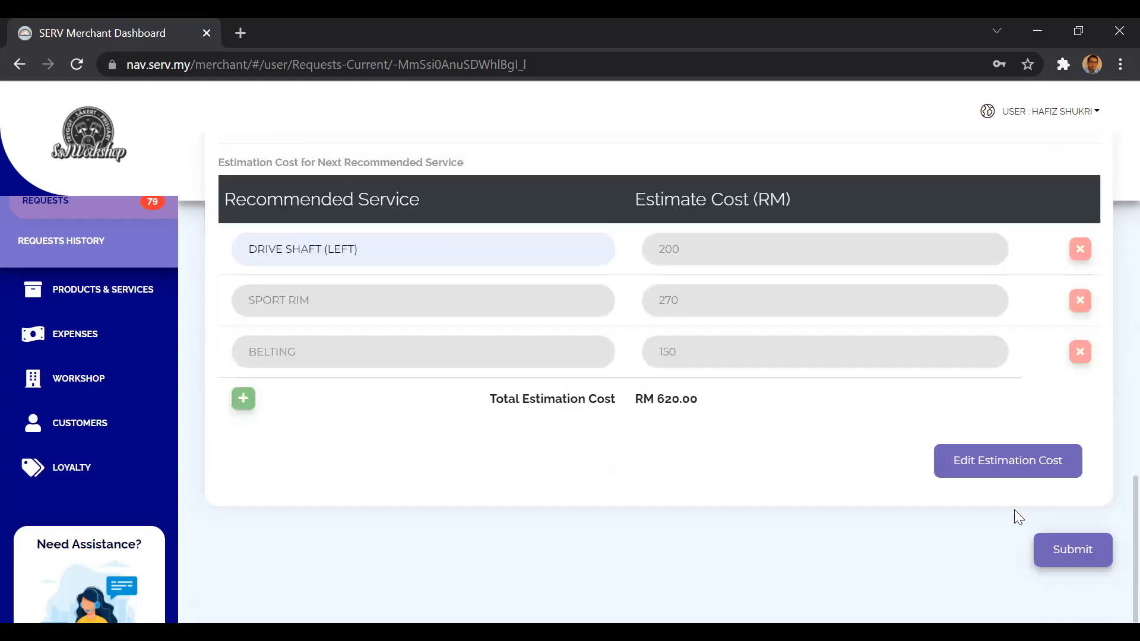
{"action": "left_click", "coordinate": [1071, 545]}
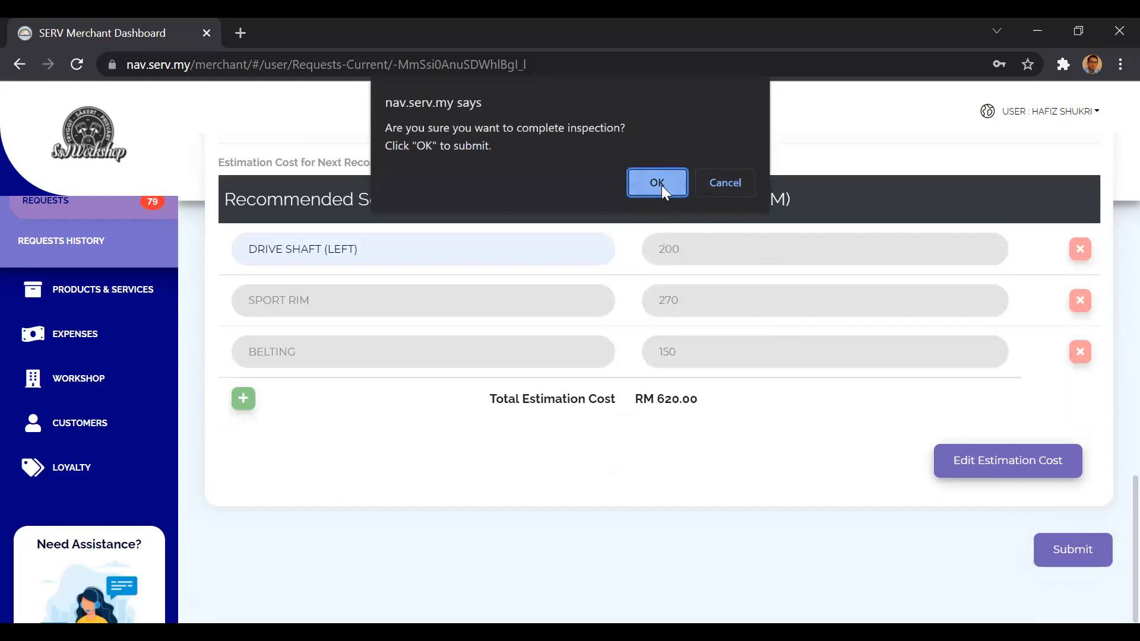
{"action": "left_click", "coordinate": [658, 183]}
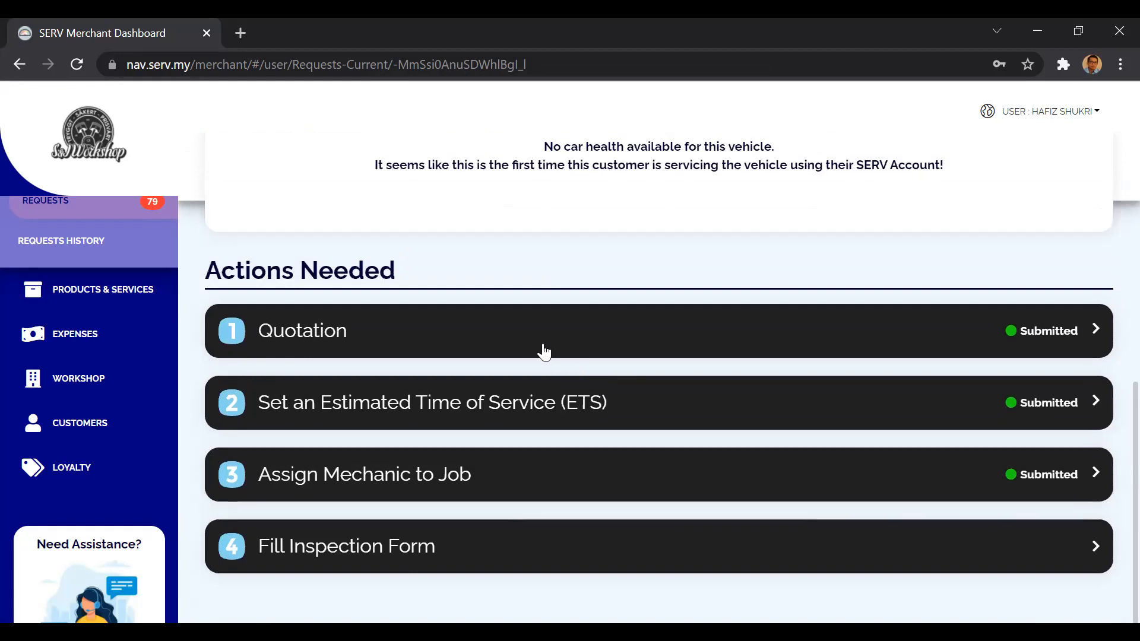
Review the totals, deposit and balance to pay in the submitted quotation, and return to the request's payment status.
{"action": "left_click", "coordinate": [542, 349]}
{"action": "scroll", "coordinate": [739, 402], "scroll_direction": "down", "scroll_amount": 8}
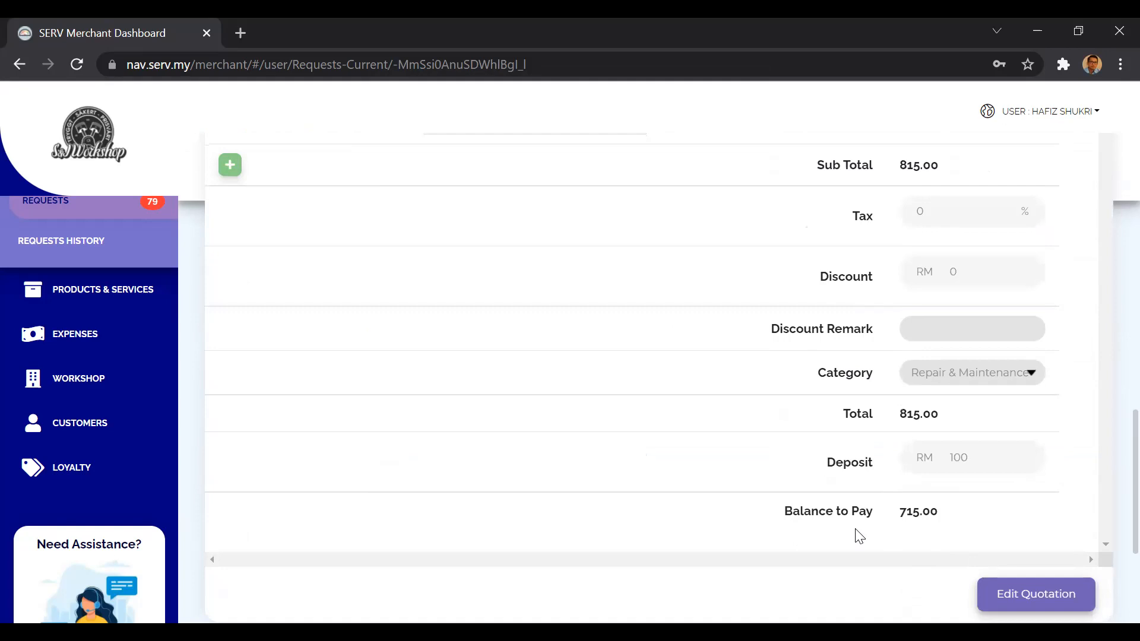
{"action": "scroll", "coordinate": [858, 534], "scroll_direction": "up", "scroll_amount": 5}
{"action": "scroll", "coordinate": [857, 534], "scroll_direction": "up", "scroll_amount": 5}
{"action": "left_click", "coordinate": [730, 453]}
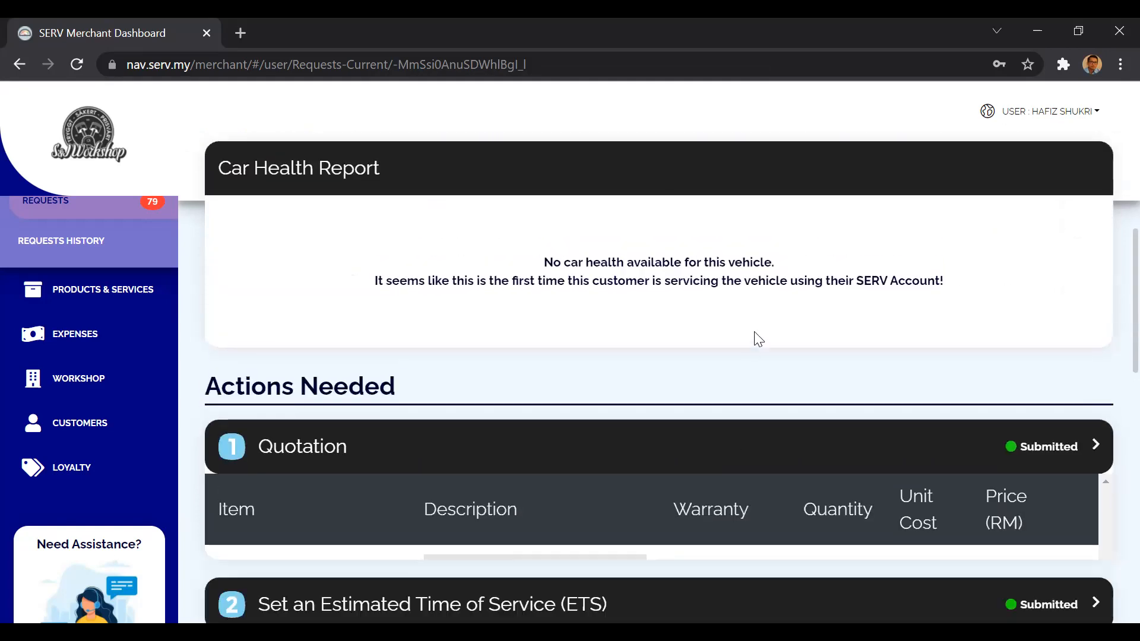
{"action": "scroll", "coordinate": [756, 336], "scroll_direction": "up", "scroll_amount": 3}
{"action": "scroll", "coordinate": [754, 331], "scroll_direction": "up", "scroll_amount": 6}
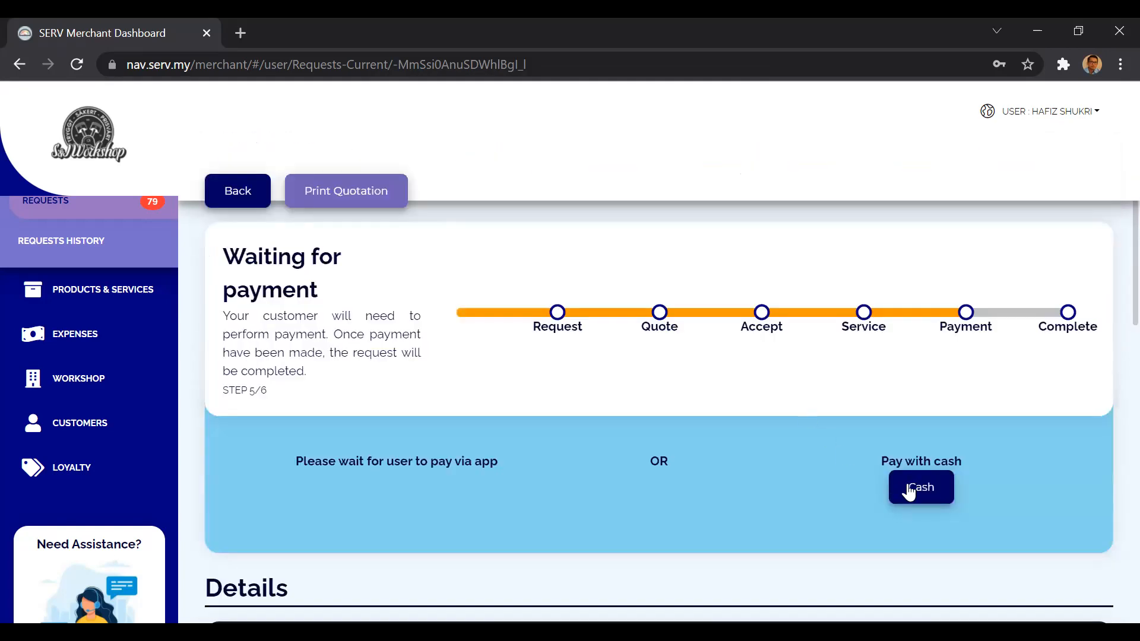
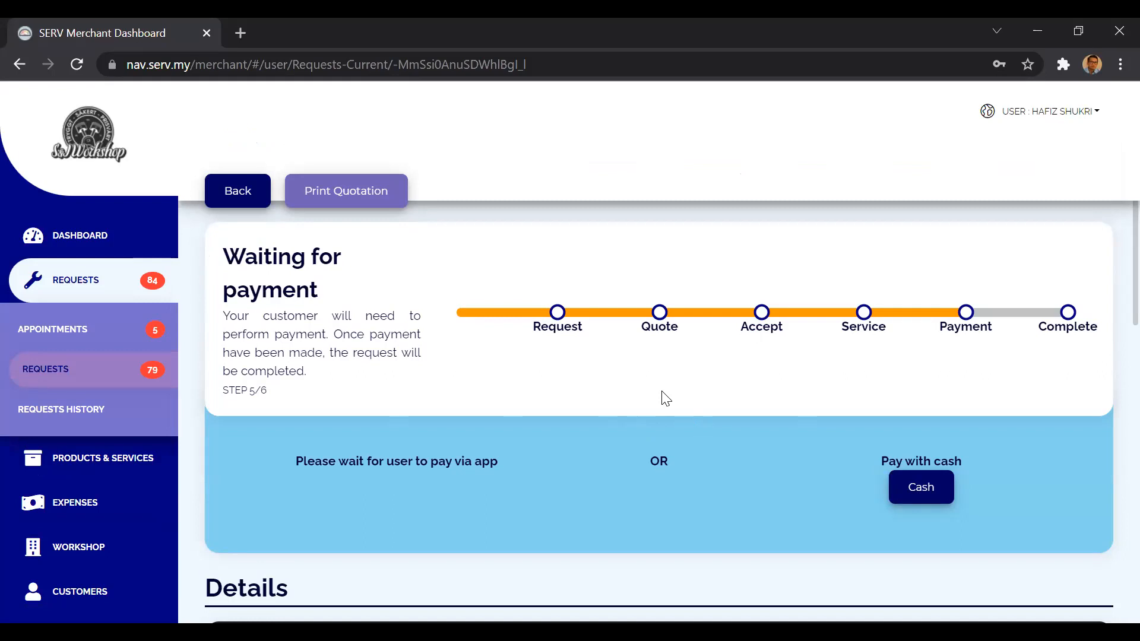
Record a cash payment of RM 750 for the request and mark it as paid.
{"action": "left_click", "coordinate": [911, 487]}
{"action": "left_click", "coordinate": [607, 347]}
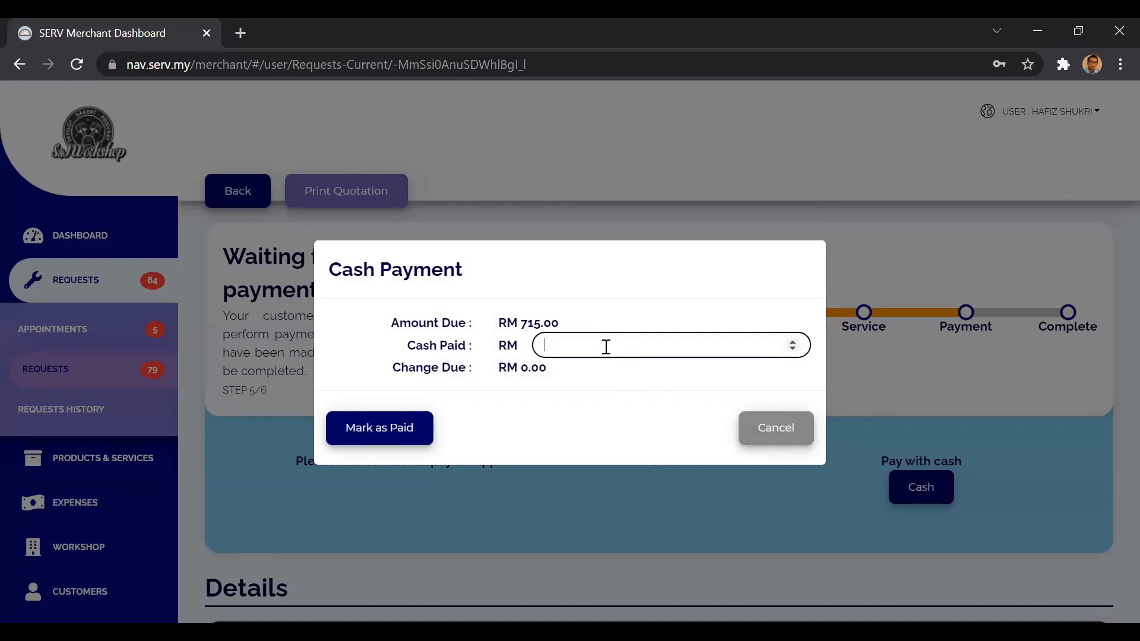
{"action": "type", "text": "750"}
{"action": "left_click", "coordinate": [393, 430]}
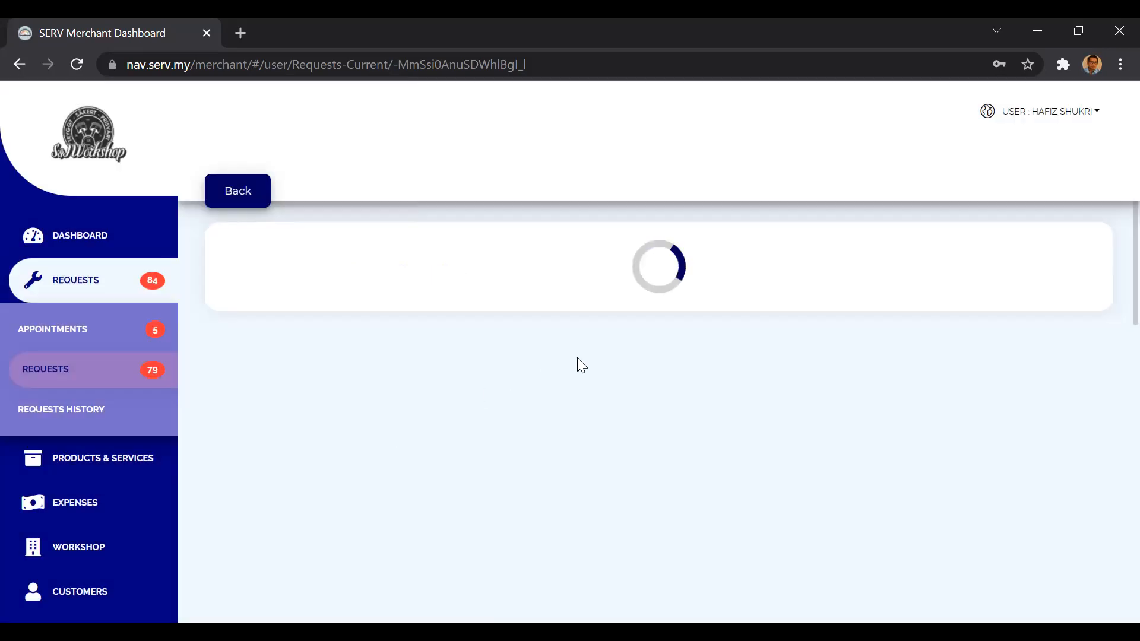
Examine the completed request's Car Health Report, including the detailed interior, under-vehicle, under-hood and tyre ratings, and collapse it again.
{"action": "scroll", "coordinate": [627, 437], "scroll_direction": "down", "scroll_amount": 5}
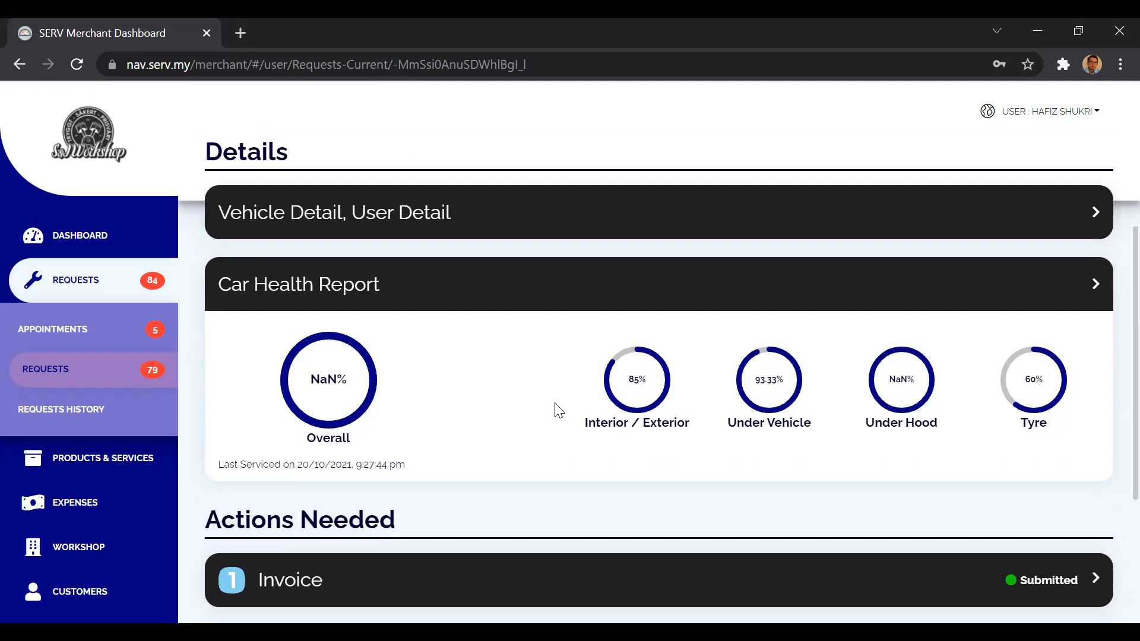
{"action": "scroll", "coordinate": [557, 410], "scroll_direction": "down", "scroll_amount": 4}
{"action": "scroll", "coordinate": [458, 507], "scroll_direction": "up", "scroll_amount": 3}
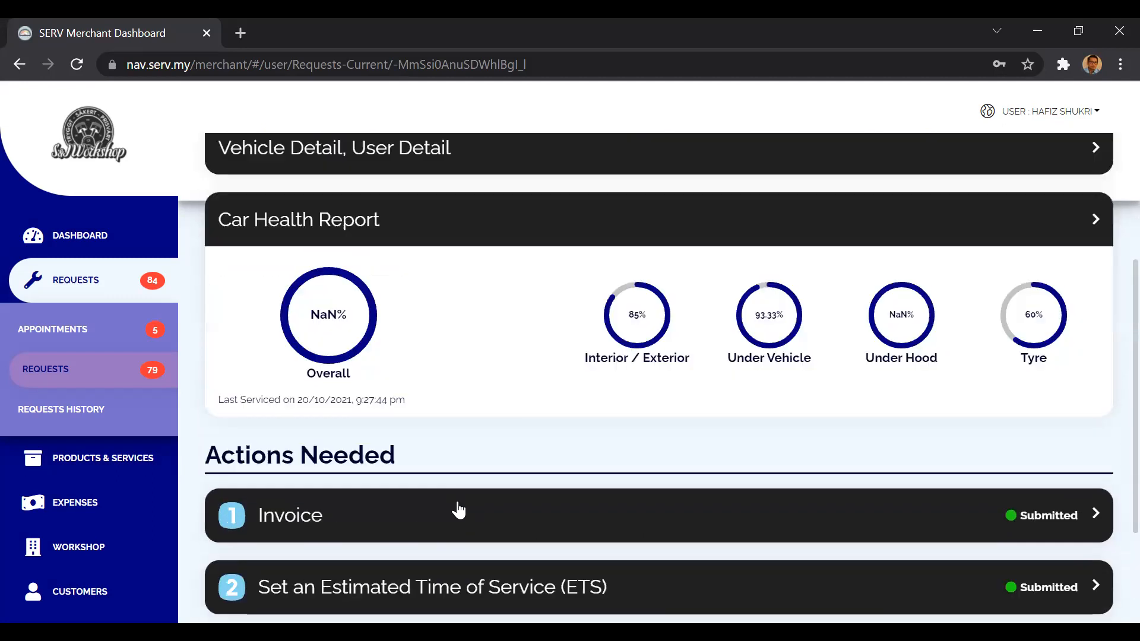
{"action": "left_click", "coordinate": [524, 219]}
{"action": "scroll", "coordinate": [541, 407], "scroll_direction": "down", "scroll_amount": 4}
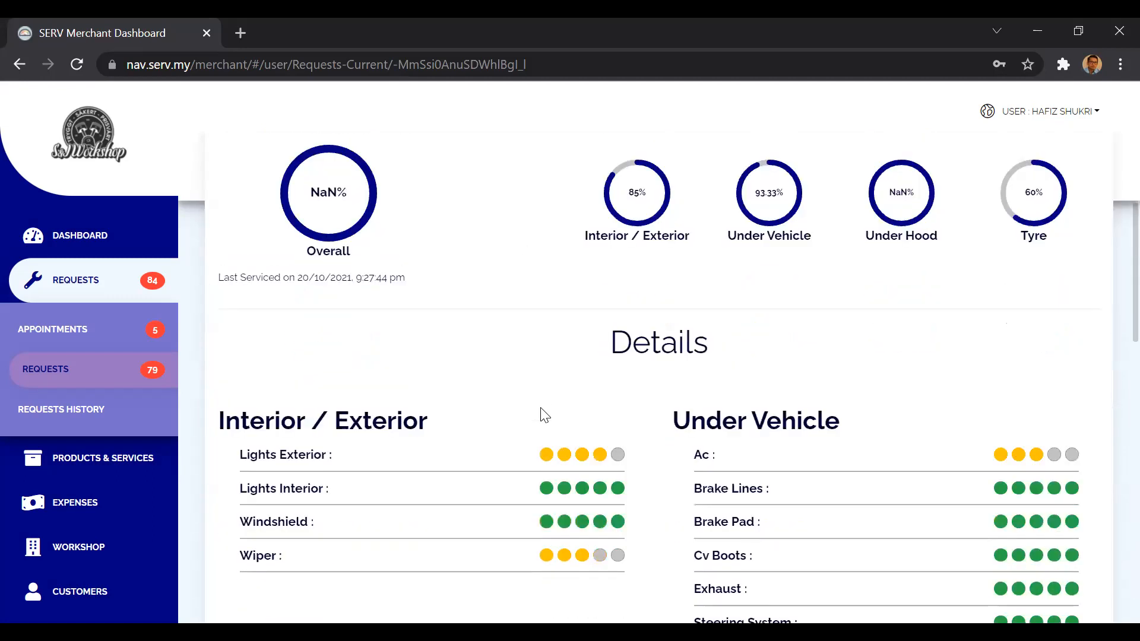
{"action": "scroll", "coordinate": [541, 407], "scroll_direction": "down", "scroll_amount": 2}
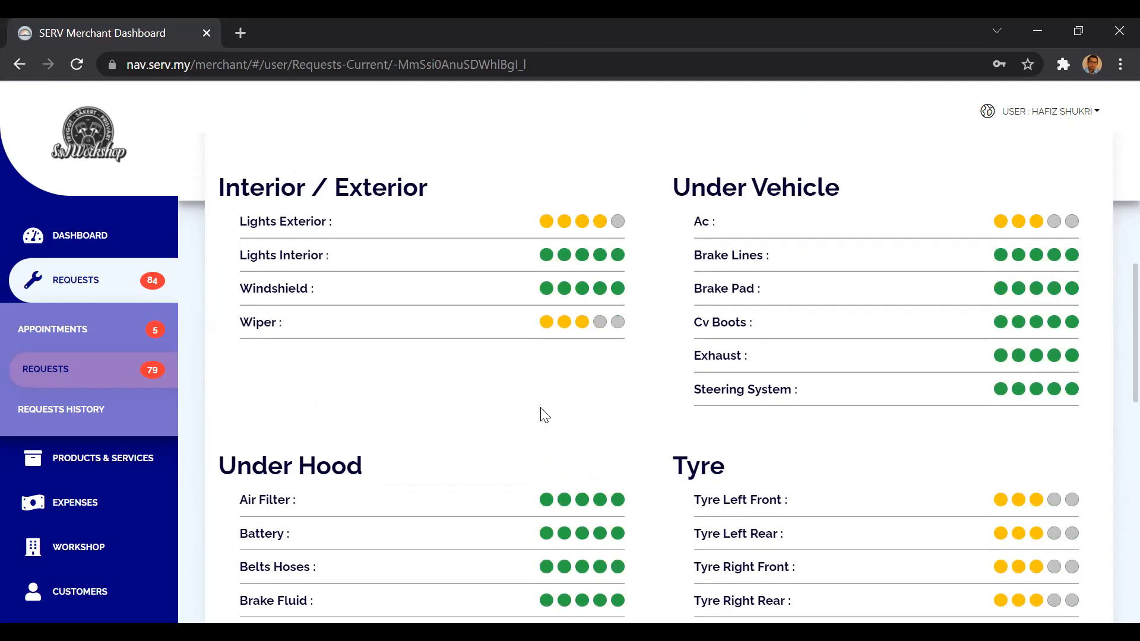
{"action": "scroll", "coordinate": [544, 414], "scroll_direction": "down", "scroll_amount": 1}
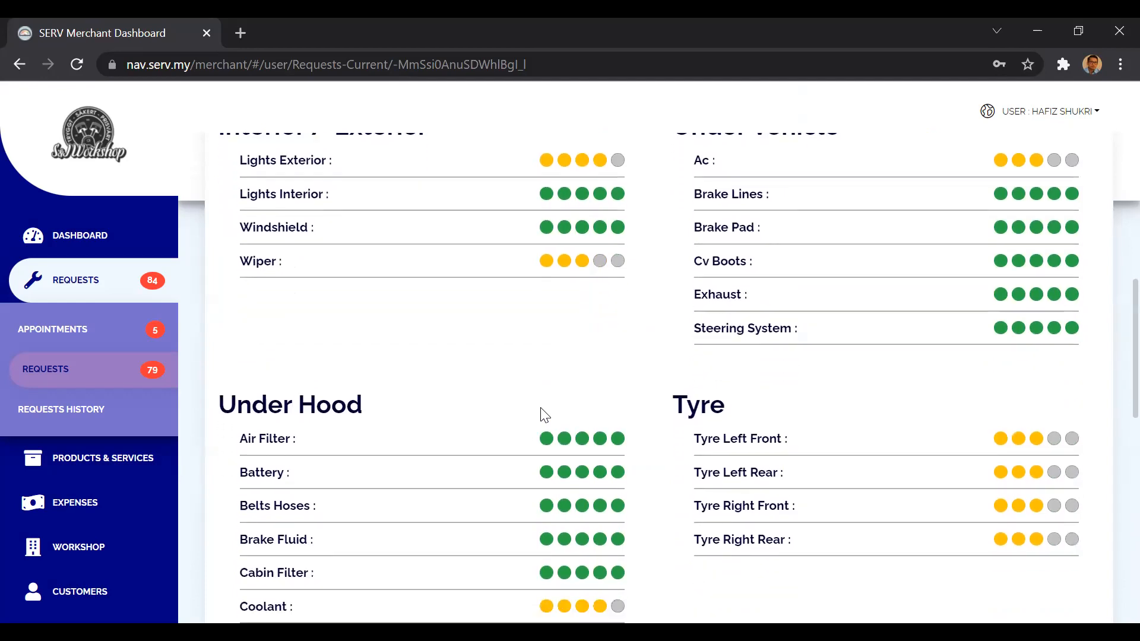
{"action": "scroll", "coordinate": [544, 415], "scroll_direction": "up", "scroll_amount": 5}
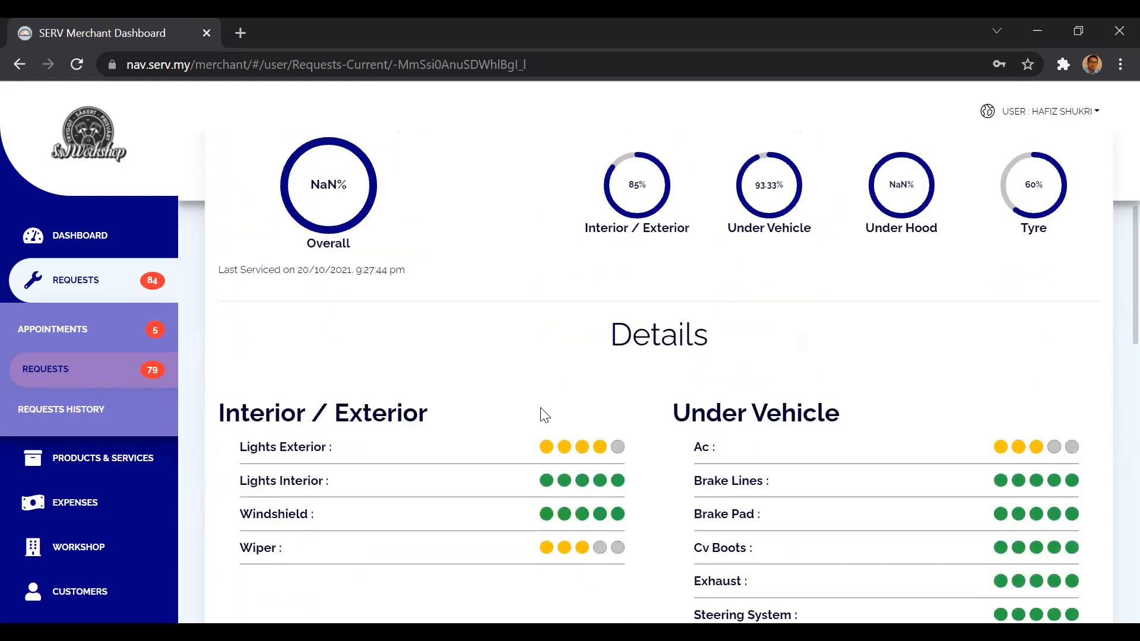
{"action": "scroll", "coordinate": [544, 414], "scroll_direction": "up", "scroll_amount": 1}
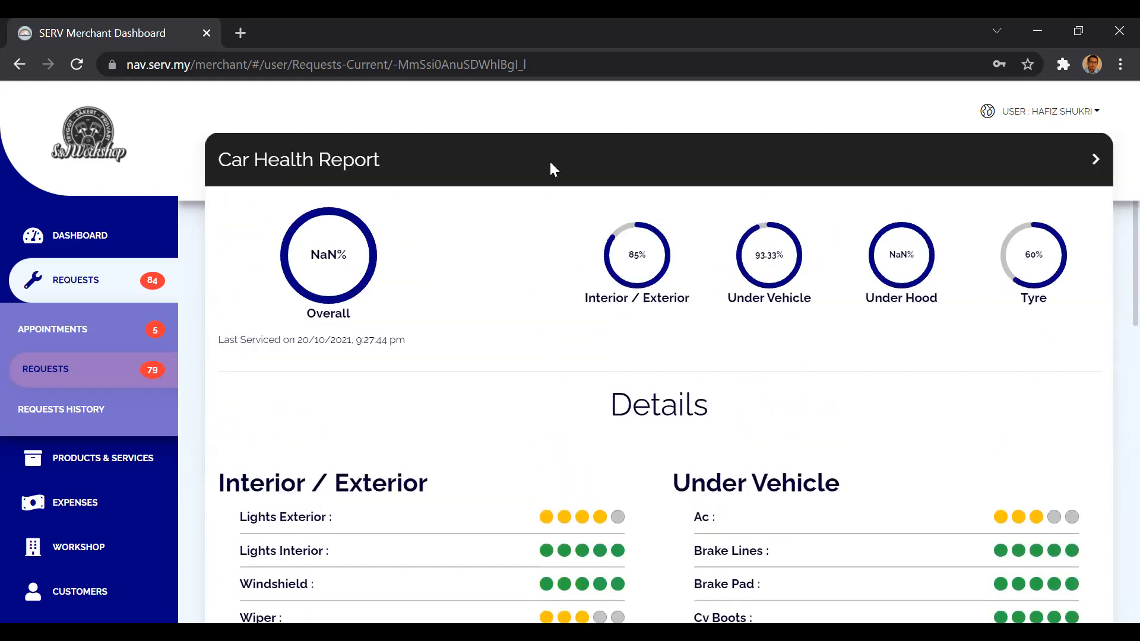
{"action": "left_click", "coordinate": [550, 163]}
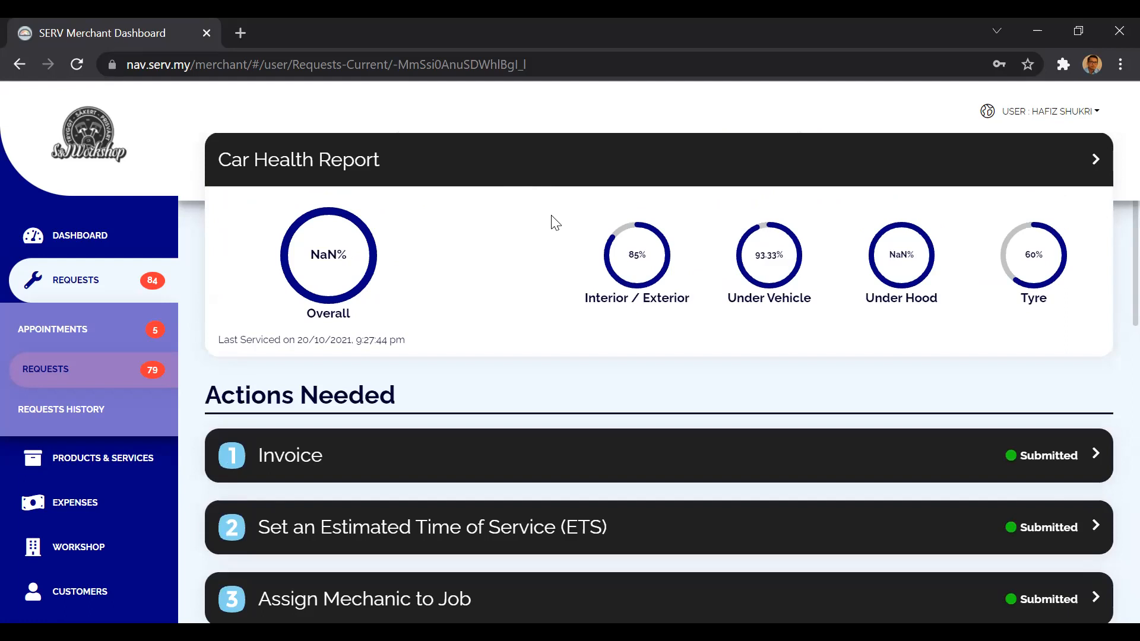
Print the completed request's invoice to a PDF file named Invoice.
{"action": "scroll", "coordinate": [552, 221], "scroll_direction": "up", "scroll_amount": 7}
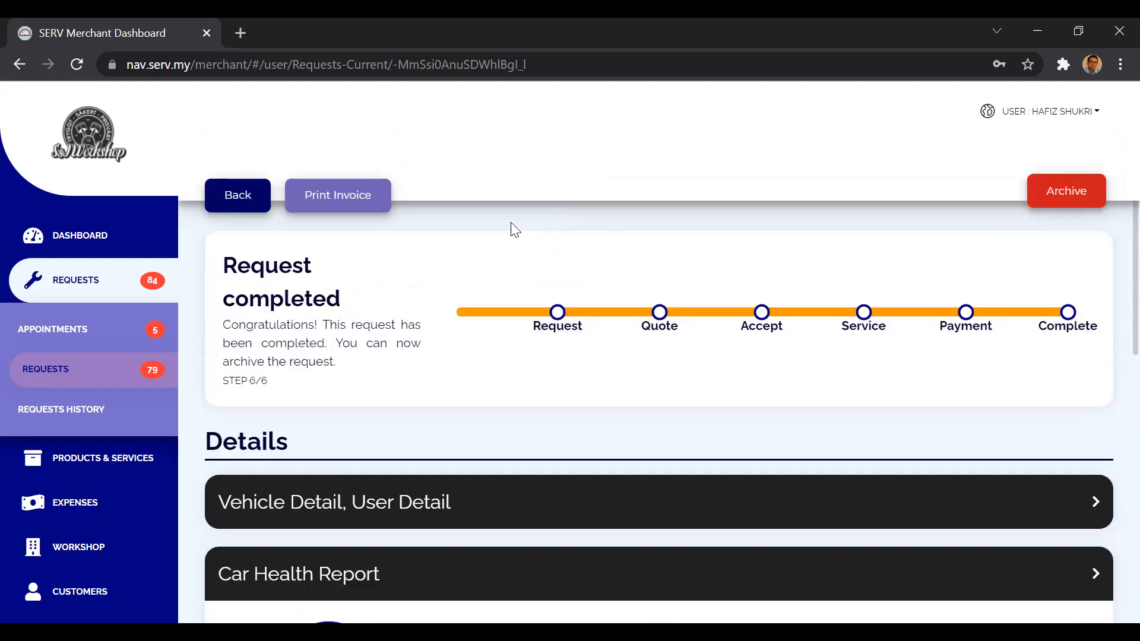
{"action": "left_click", "coordinate": [338, 196]}
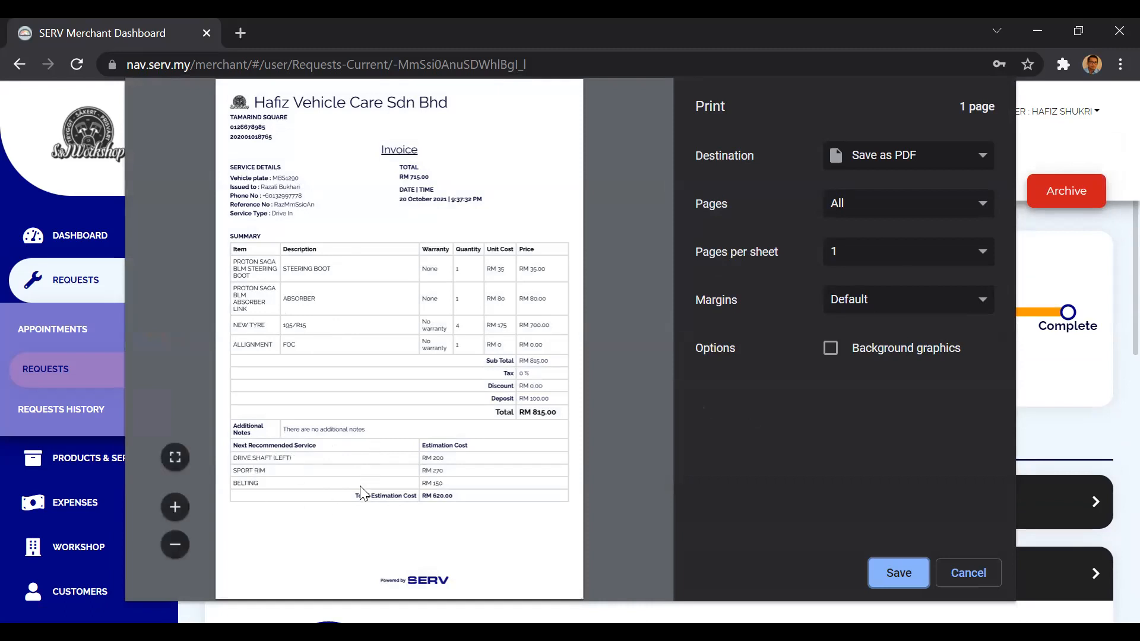
{"action": "left_click", "coordinate": [907, 570]}
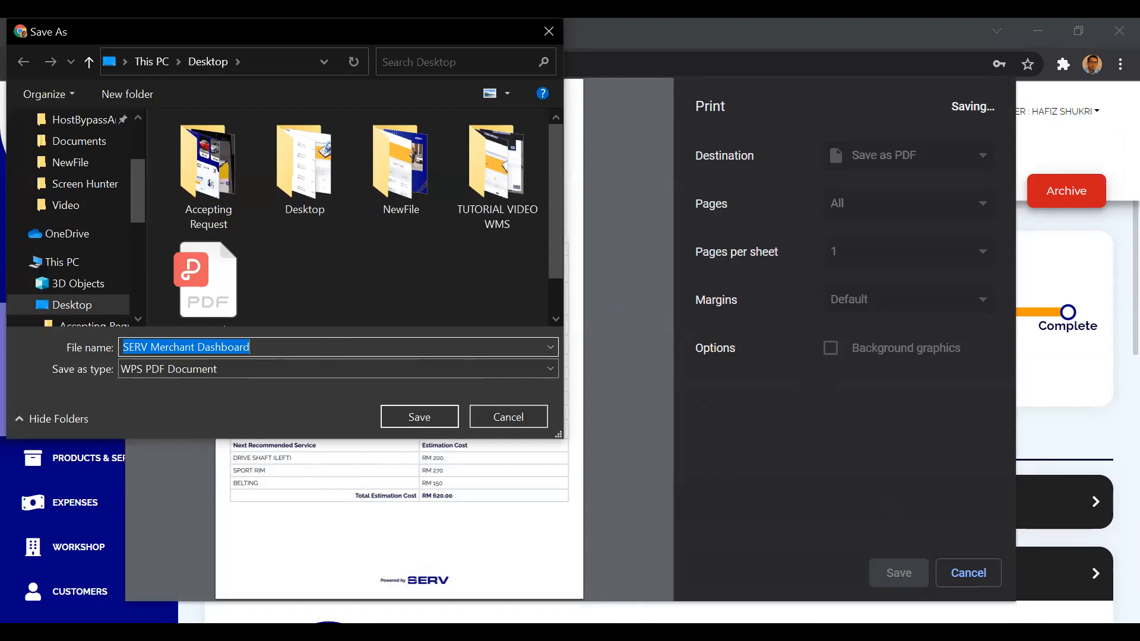
{"action": "key", "text": "Return"}
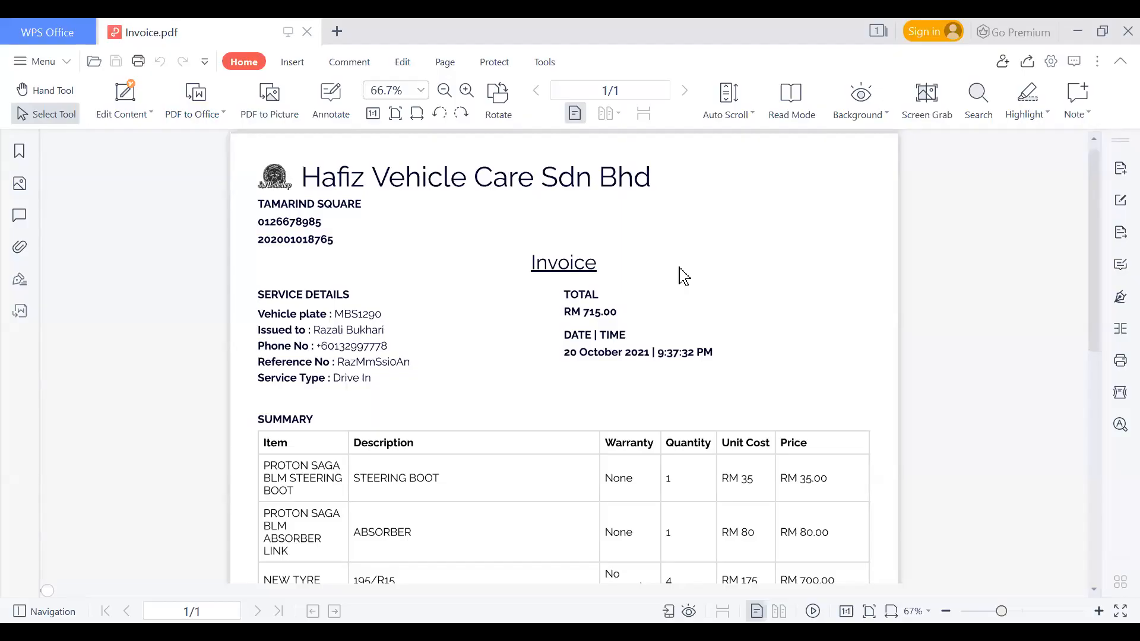
Review the saved Invoice.pdf in WPS Office, covering the service details, item summary, totals and next recommended services.
{"action": "scroll", "coordinate": [682, 275], "scroll_direction": "down", "scroll_amount": 5}
{"action": "scroll", "coordinate": [682, 275], "scroll_direction": "up", "scroll_amount": 5}
{"action": "scroll", "coordinate": [537, 344], "scroll_direction": "down", "scroll_amount": 5}
{"action": "scroll", "coordinate": [538, 343], "scroll_direction": "up", "scroll_amount": 2}
{"action": "scroll", "coordinate": [537, 343], "scroll_direction": "down", "scroll_amount": 1}
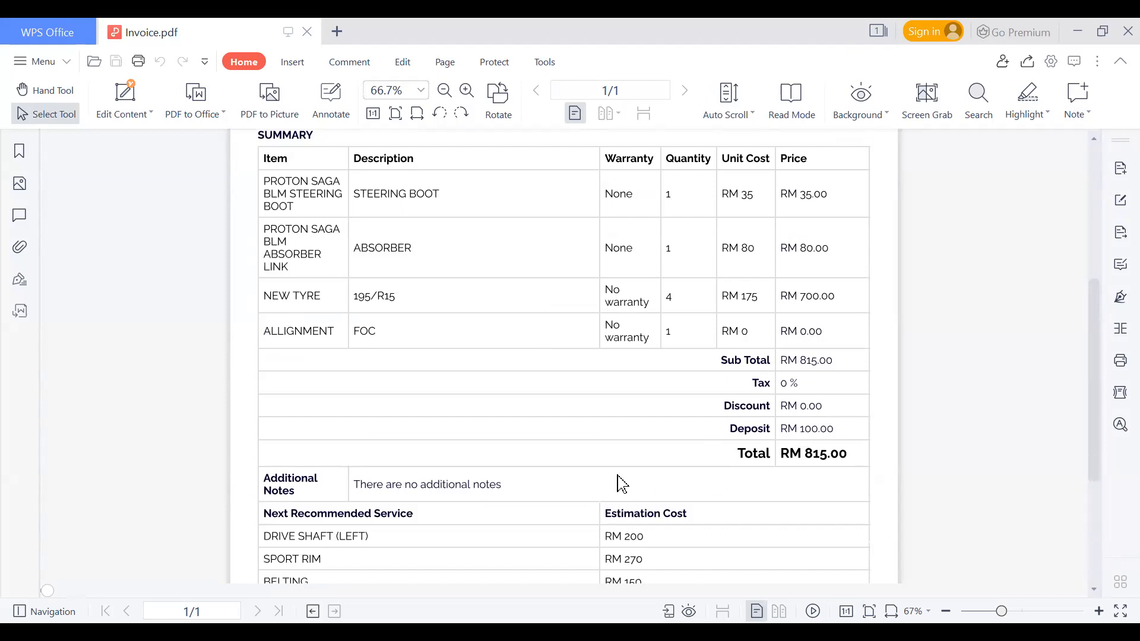
{"action": "scroll", "coordinate": [621, 484], "scroll_direction": "down", "scroll_amount": 3}
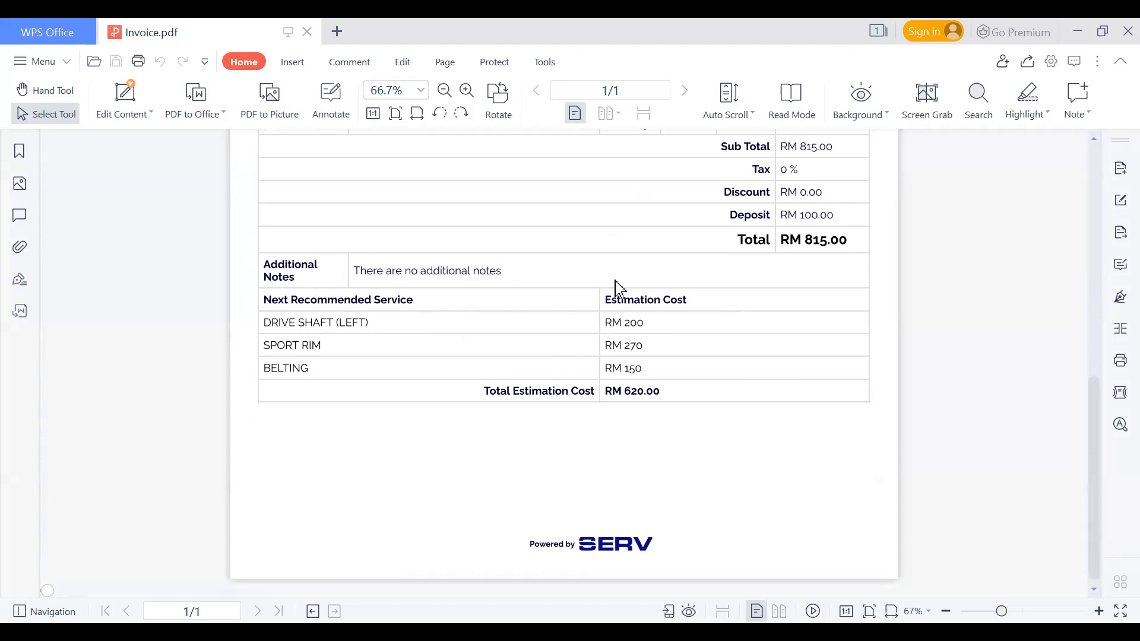
{"action": "scroll", "coordinate": [617, 289], "scroll_direction": "up", "scroll_amount": 7}
{"action": "scroll", "coordinate": [616, 287], "scroll_direction": "down", "scroll_amount": 1}
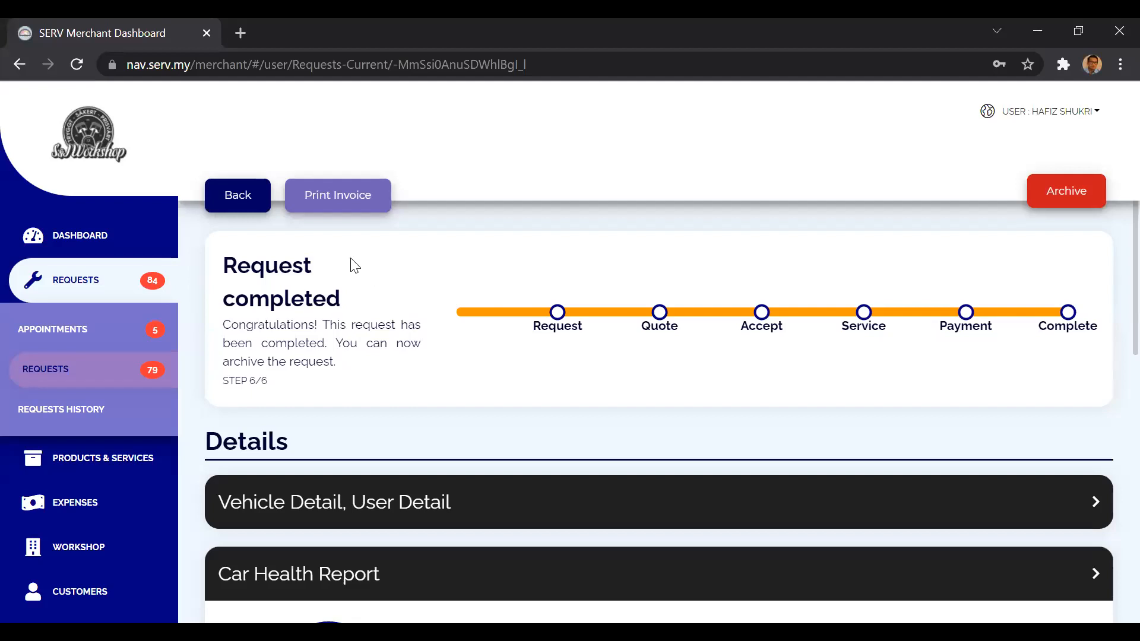
Return from the completed request to the requests list and look over its job calendar.
{"action": "left_click", "coordinate": [247, 202]}
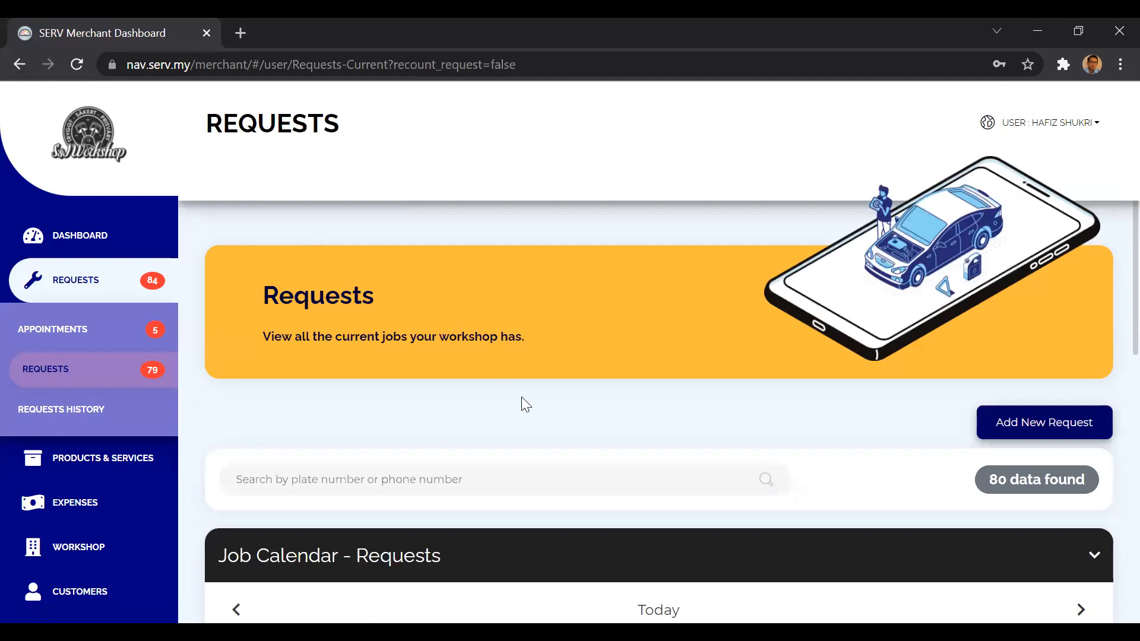
{"action": "scroll", "coordinate": [523, 399], "scroll_direction": "down", "scroll_amount": 2}
{"action": "scroll", "coordinate": [521, 398], "scroll_direction": "down", "scroll_amount": 5}
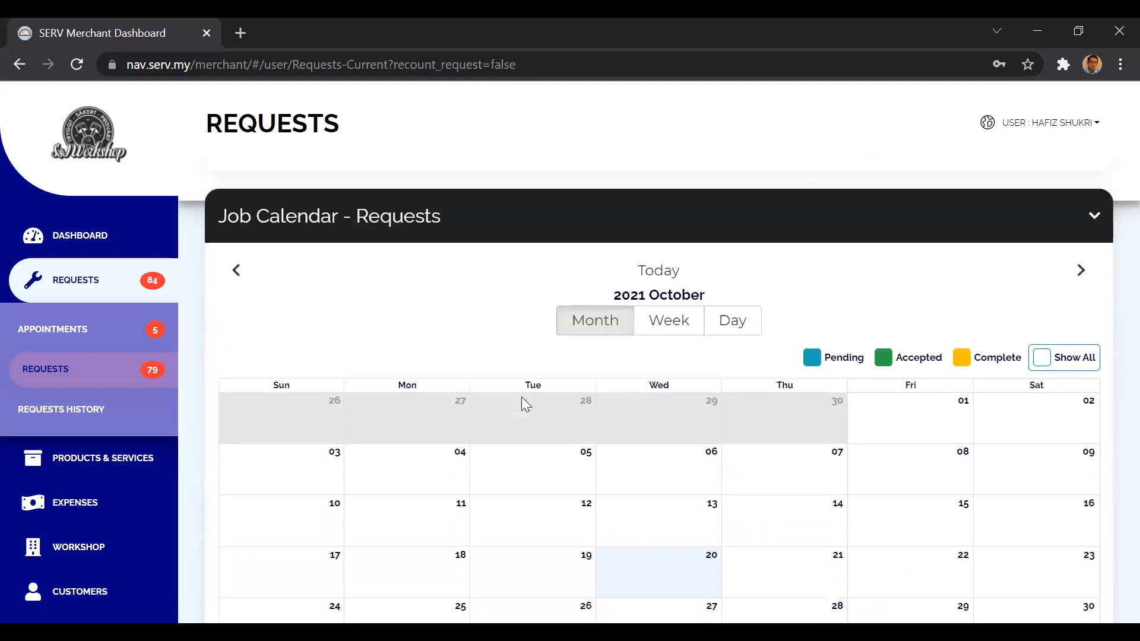
{"action": "scroll", "coordinate": [525, 405], "scroll_direction": "down", "scroll_amount": 2}
{"action": "scroll", "coordinate": [526, 405], "scroll_direction": "up", "scroll_amount": 8}
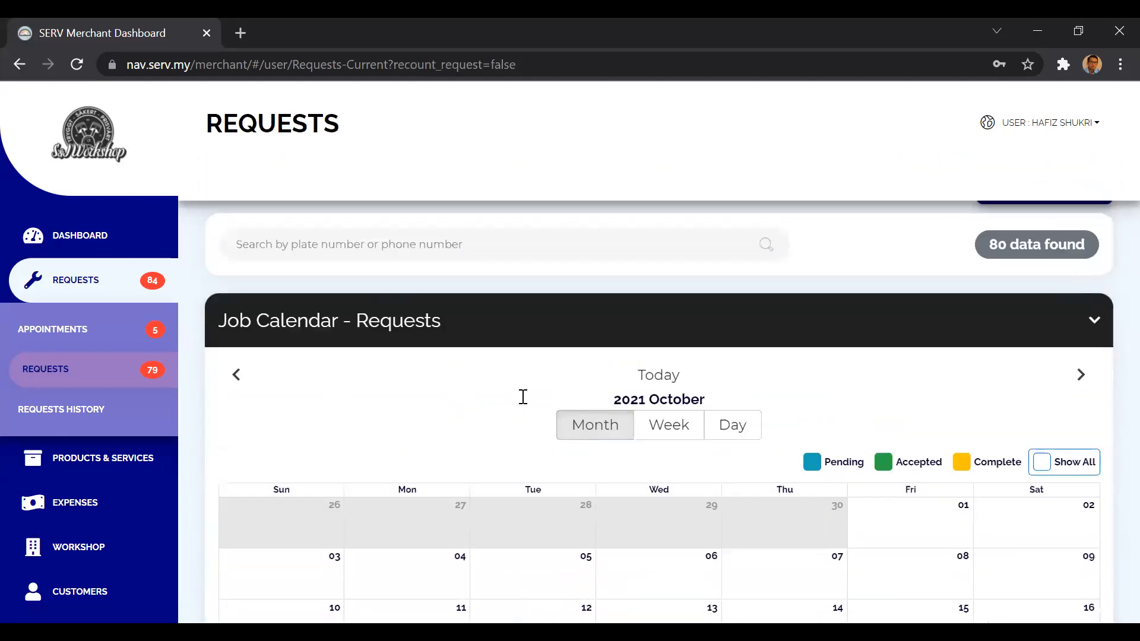
{"action": "scroll", "coordinate": [525, 405], "scroll_direction": "up", "scroll_amount": 1}
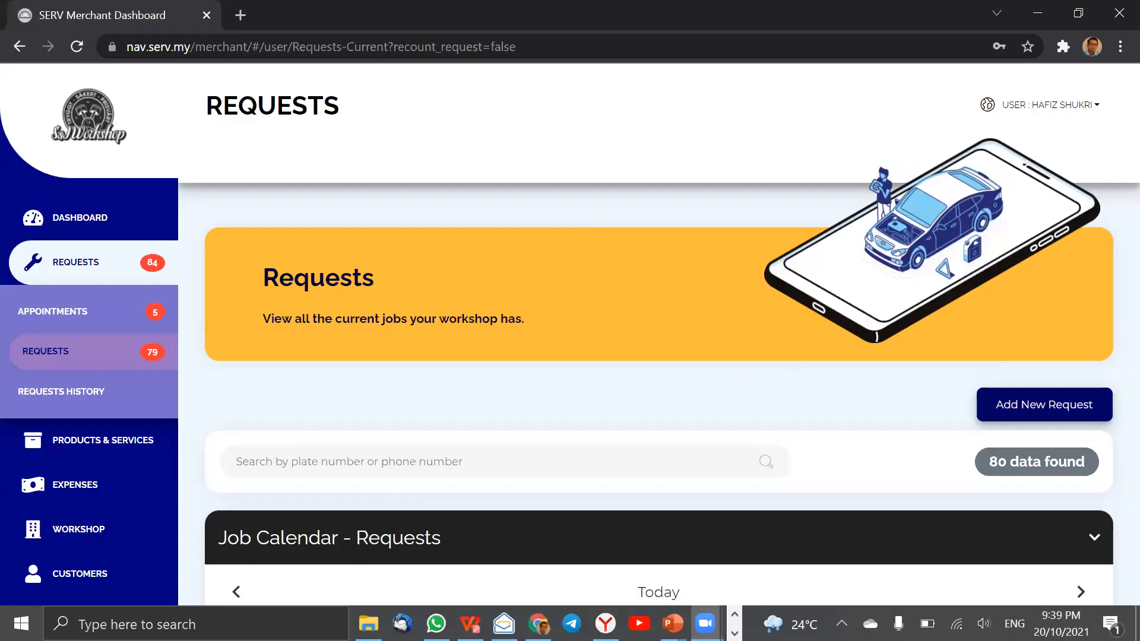
Bring up the Vysor window mirroring the AC2003 phone beside the dashboard's October job calendar.
{"action": "left_click", "coordinate": [734, 634]}
{"action": "mouse_move", "coordinate": [373, 624]}
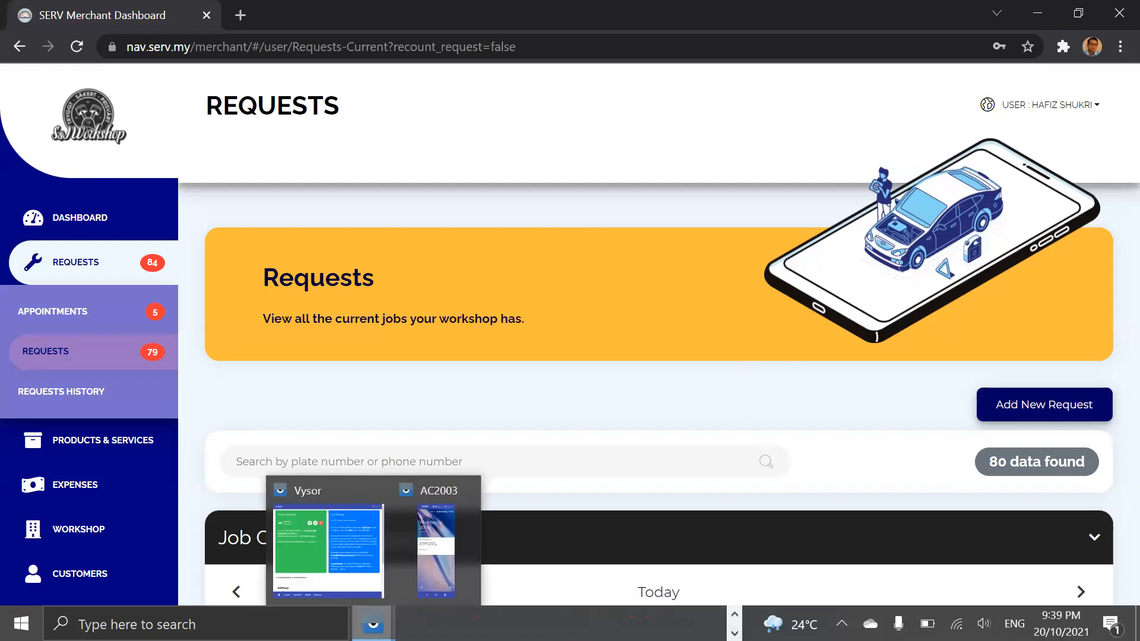
{"action": "left_click", "coordinate": [415, 557]}
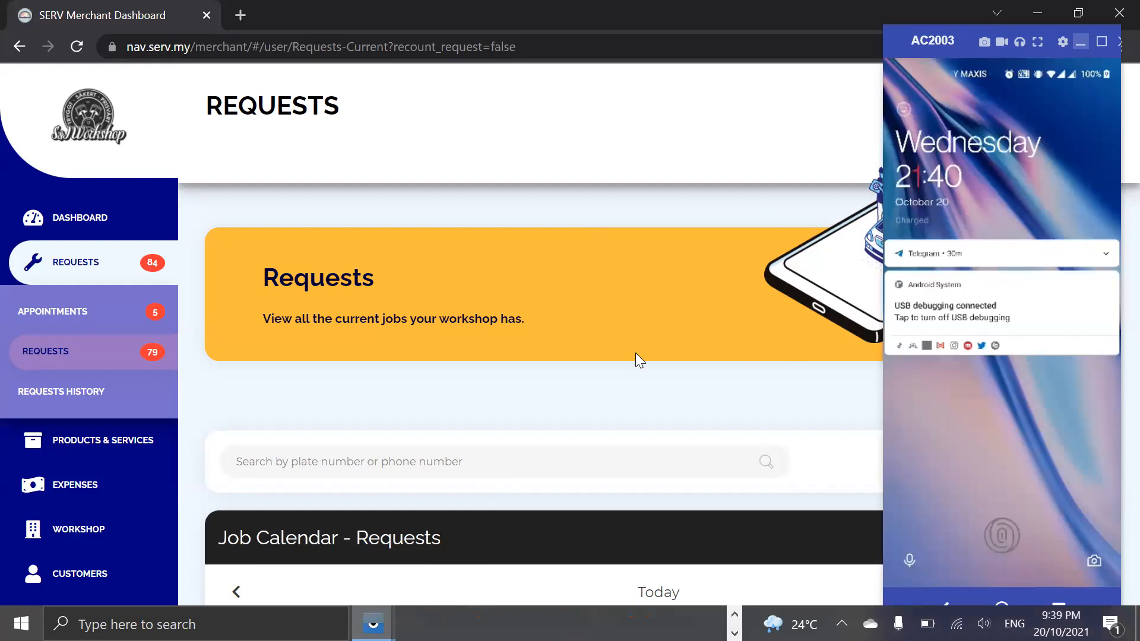
{"action": "scroll", "coordinate": [372, 453], "scroll_direction": "down", "scroll_amount": 1}
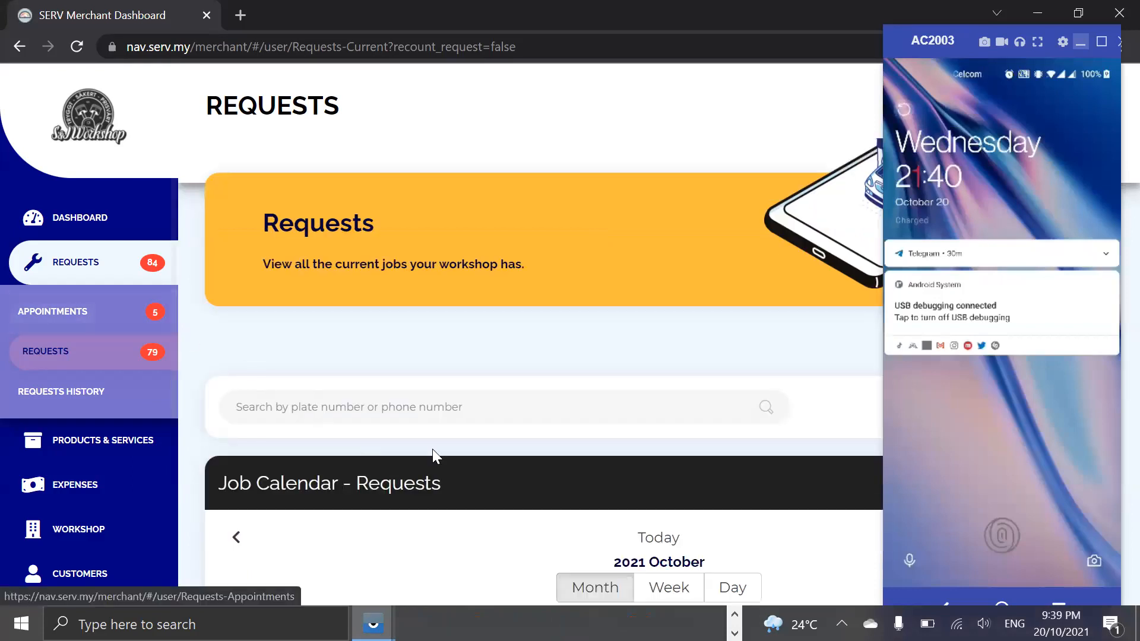
{"action": "scroll", "coordinate": [432, 451], "scroll_direction": "down", "scroll_amount": 7}
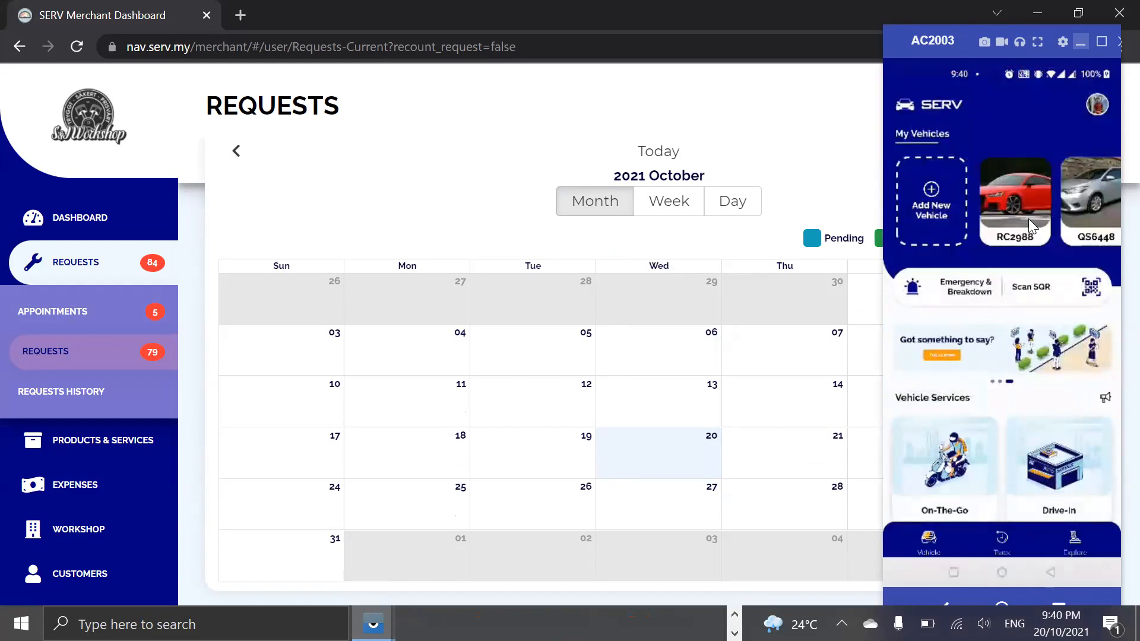
Browse the vehicles in the SERV phone app and explore Drive-In Service & Repair merchants for one of them.
{"action": "left_click_drag", "start_coordinate": [1033, 220], "coordinate": [946, 228]}
{"action": "left_click_drag", "start_coordinate": [1046, 212], "coordinate": [950, 225]}
{"action": "left_click_drag", "start_coordinate": [1030, 212], "coordinate": [1073, 212]}
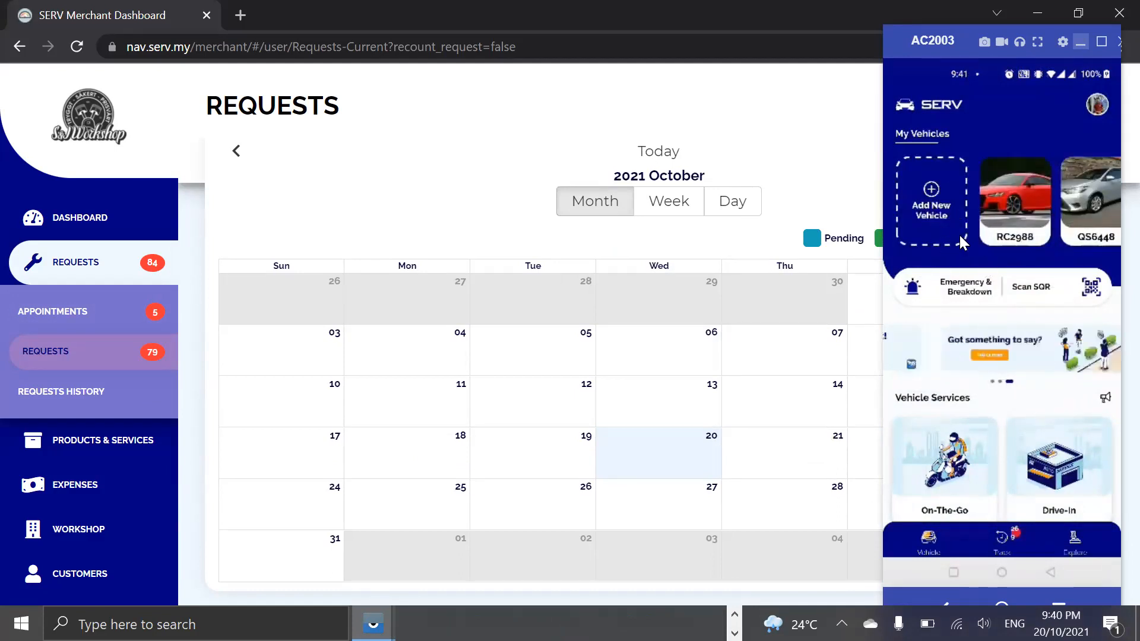
{"action": "left_click", "coordinate": [1051, 469]}
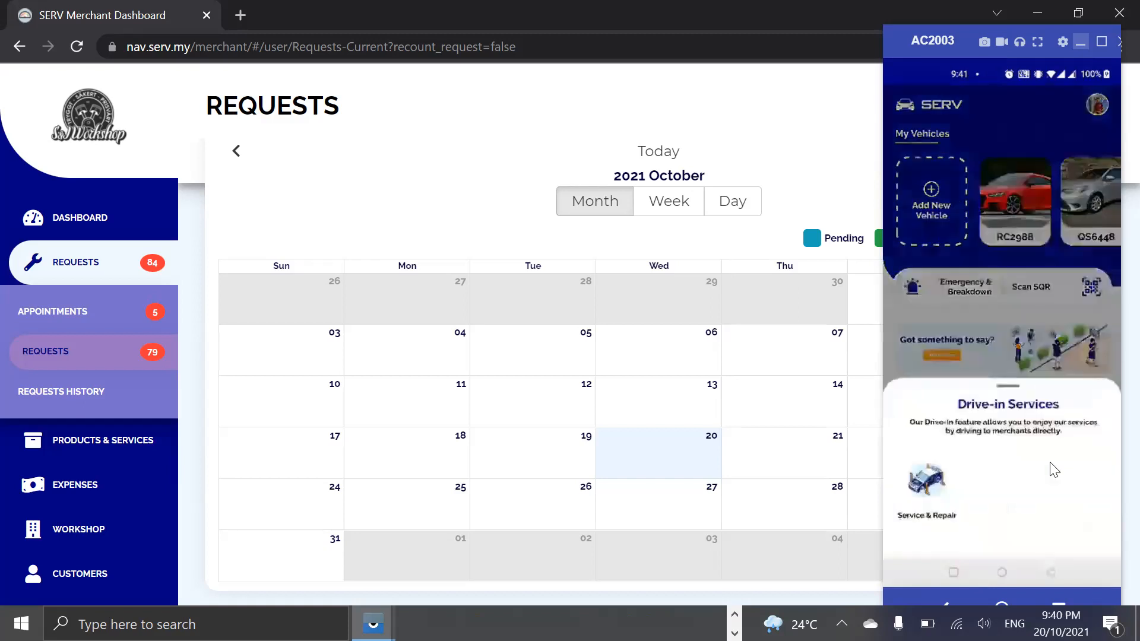
{"action": "left_click", "coordinate": [928, 481]}
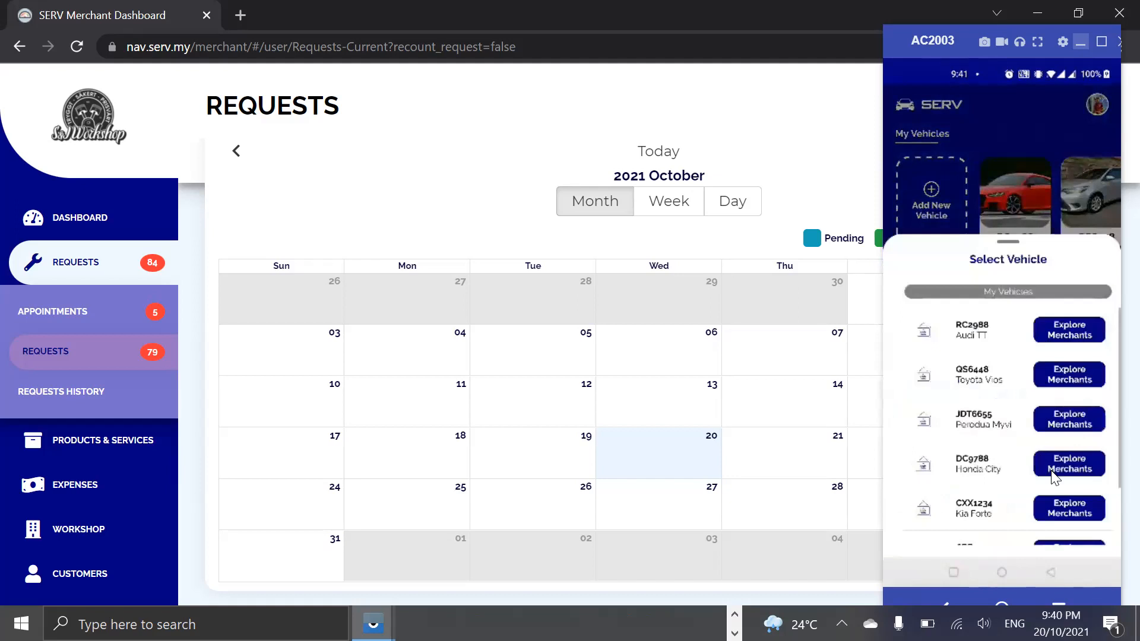
{"action": "scroll", "coordinate": [1051, 473], "scroll_direction": "down", "scroll_amount": 3}
{"action": "left_click", "coordinate": [1057, 488]}
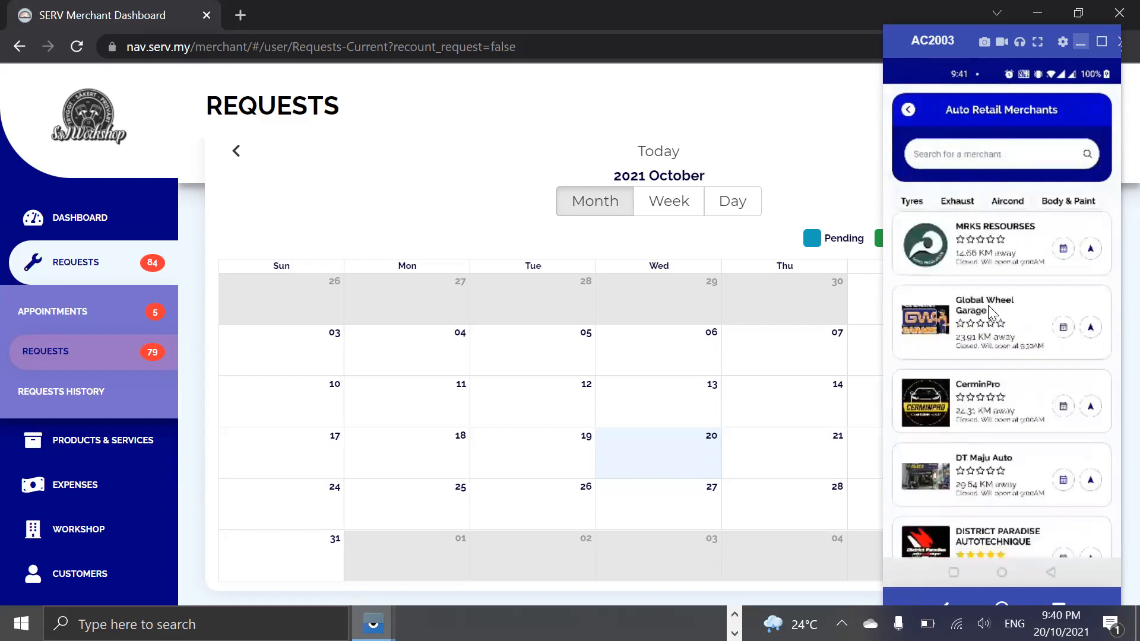
Look through the auto retail merchants and search them for "hafiz vehicle".
{"action": "scroll", "coordinate": [989, 312], "scroll_direction": "down", "scroll_amount": 5}
{"action": "scroll", "coordinate": [989, 310], "scroll_direction": "down", "scroll_amount": 2}
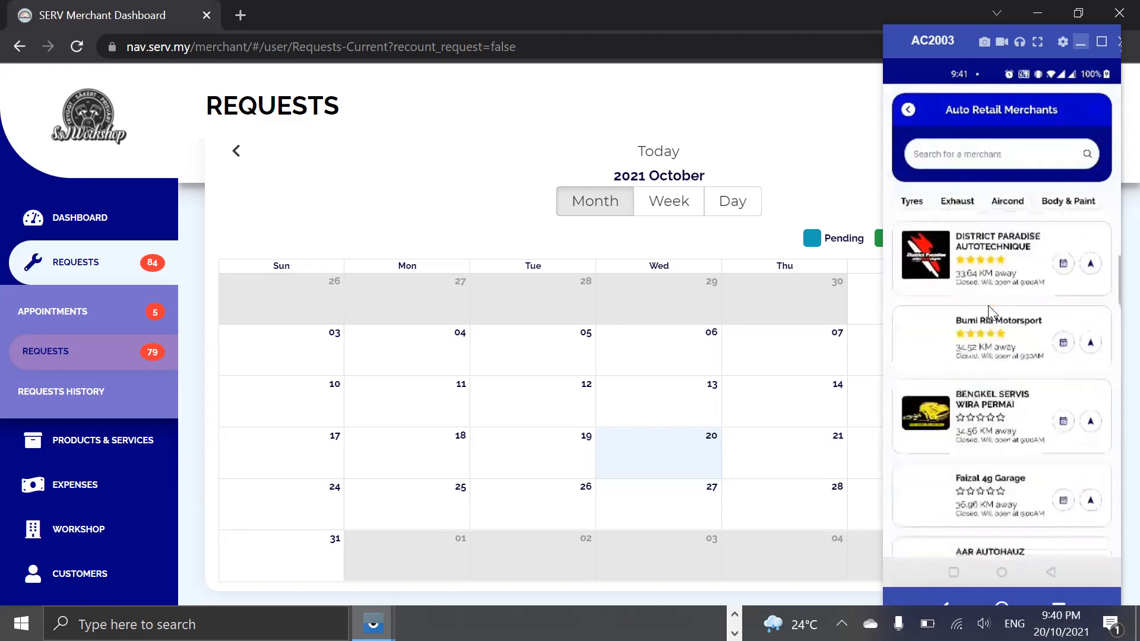
{"action": "left_click", "coordinate": [982, 145]}
{"action": "type", "text": "hafiz vehicle"}
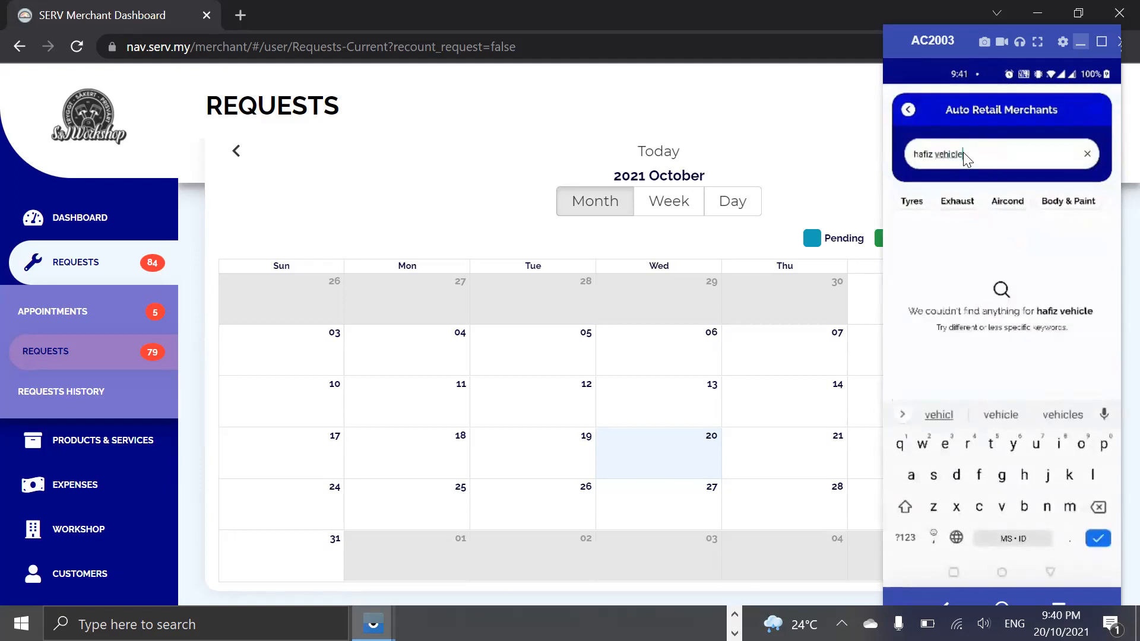
{"action": "key", "text": "Return"}
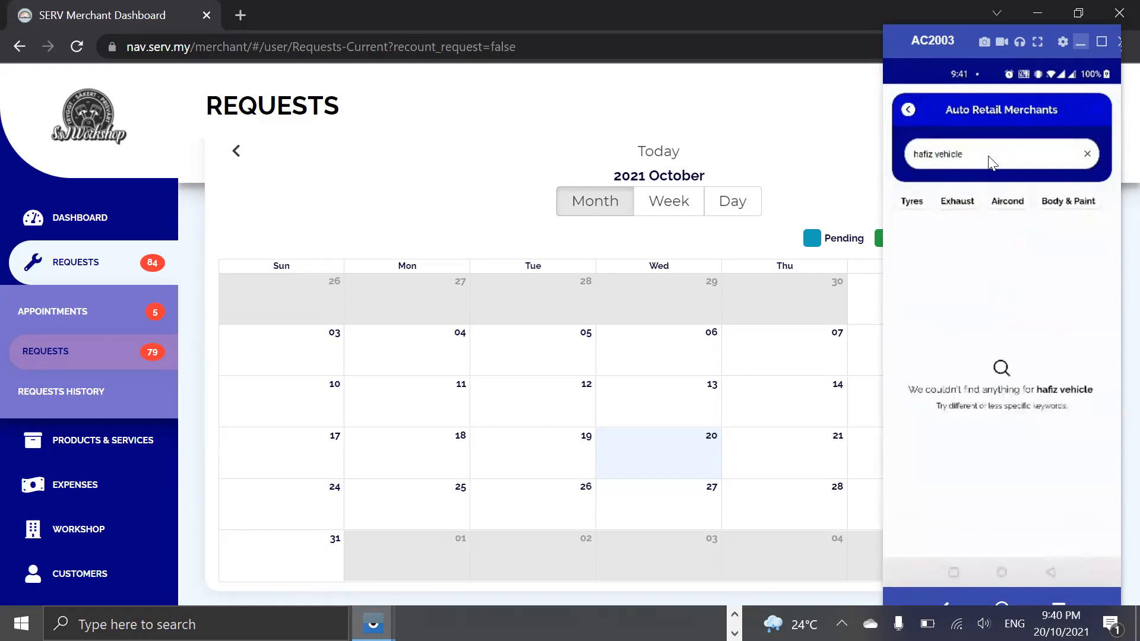
Shorten the merchant search to "hafiz vehicl" and open the Hafiz Vehicle Care Sdn Bhd profile.
{"action": "left_click", "coordinate": [989, 155]}
{"action": "key", "text": "BackSpace"}
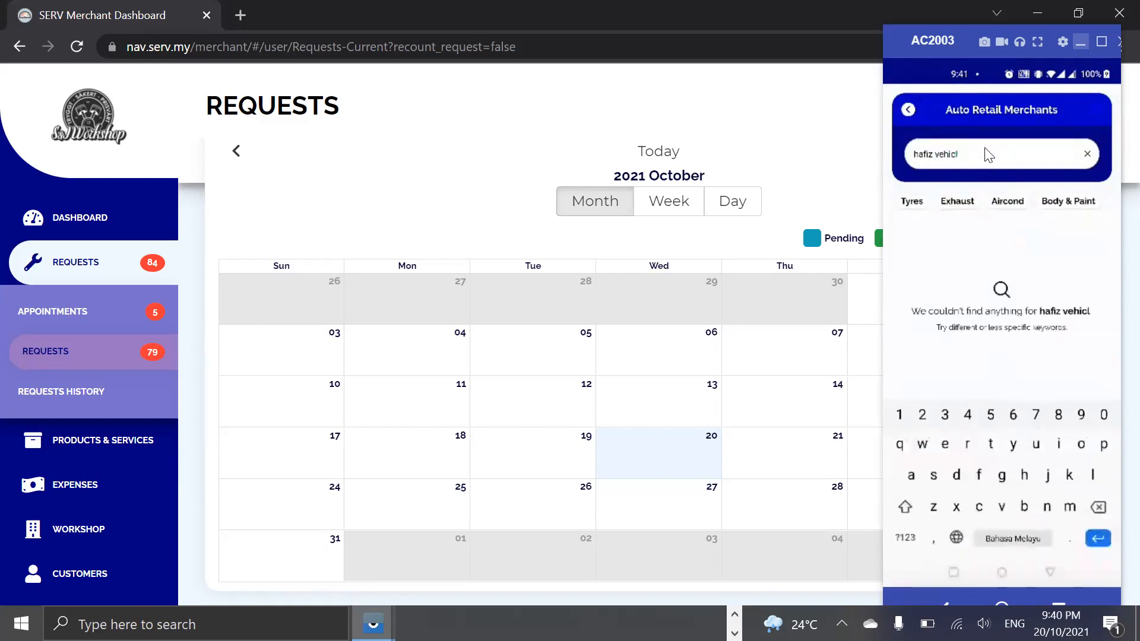
{"action": "key", "text": "Return"}
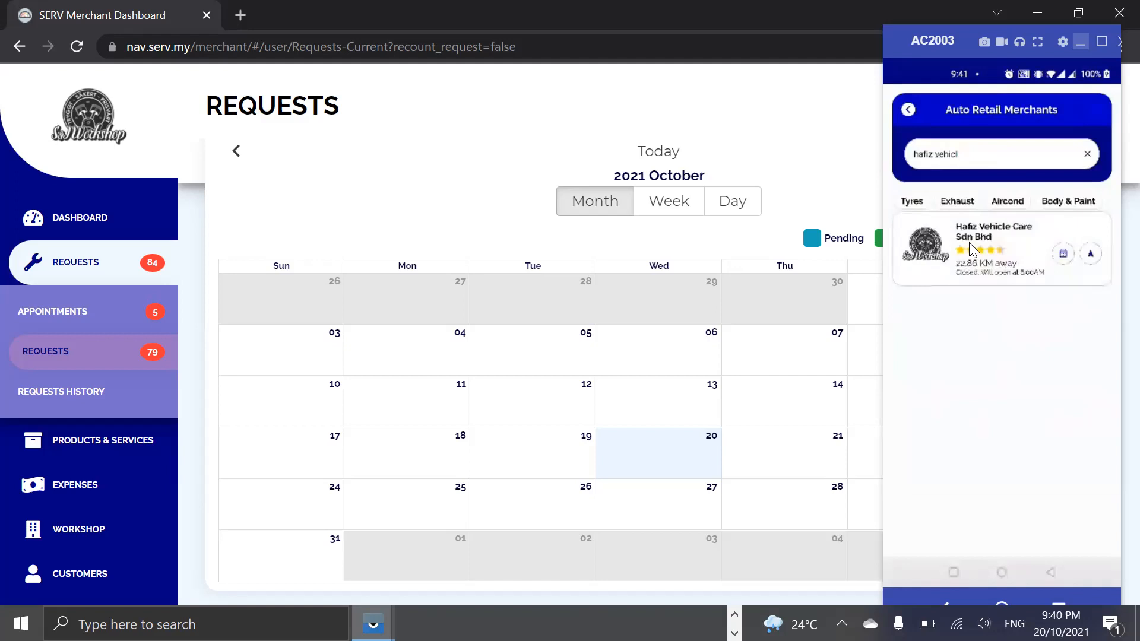
{"action": "left_click", "coordinate": [969, 242]}
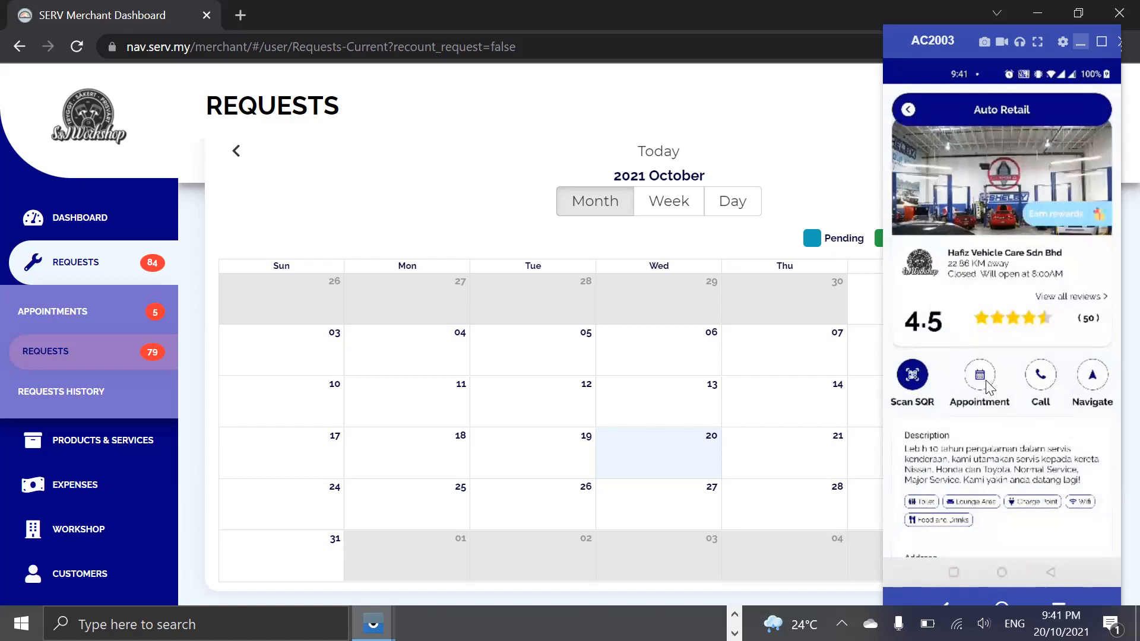
Look through the Hafiz Vehicle Care Sdn Bhd profile, including its description, address, business hours and specializations.
{"action": "scroll", "coordinate": [975, 445], "scroll_direction": "down", "scroll_amount": 5}
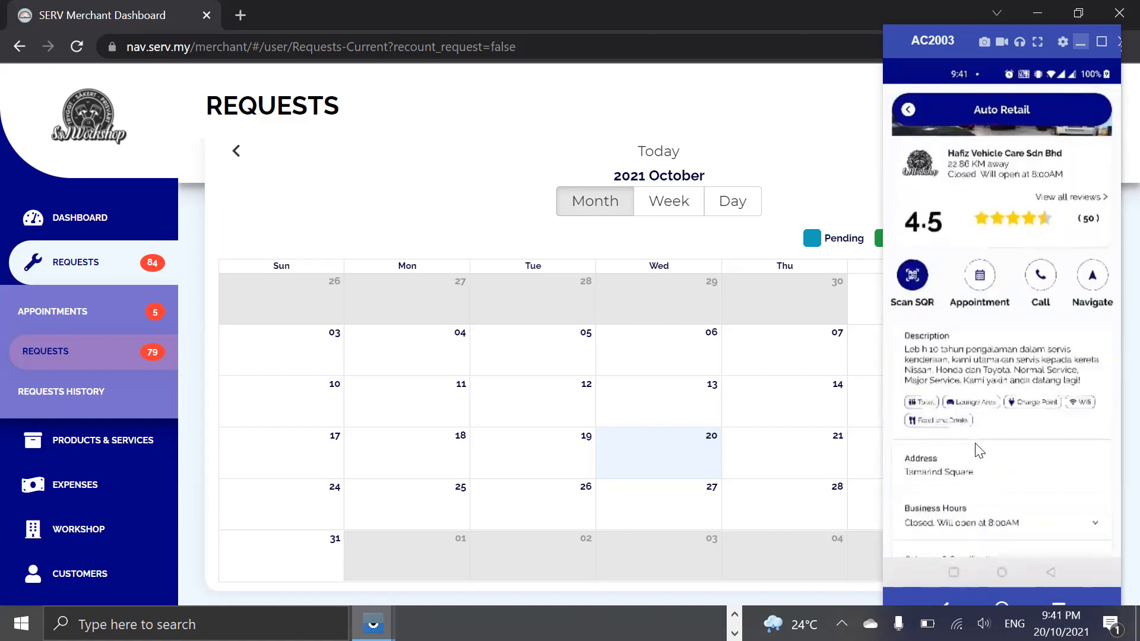
{"action": "scroll", "coordinate": [975, 445], "scroll_direction": "down", "scroll_amount": 2}
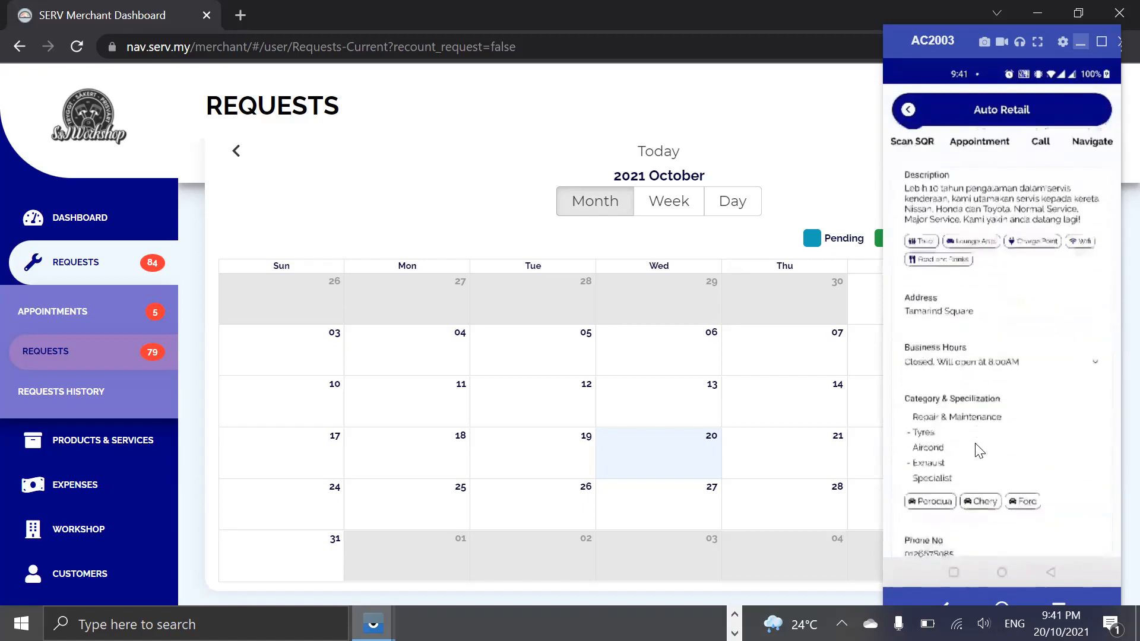
{"action": "scroll", "coordinate": [979, 451], "scroll_direction": "up", "scroll_amount": 3}
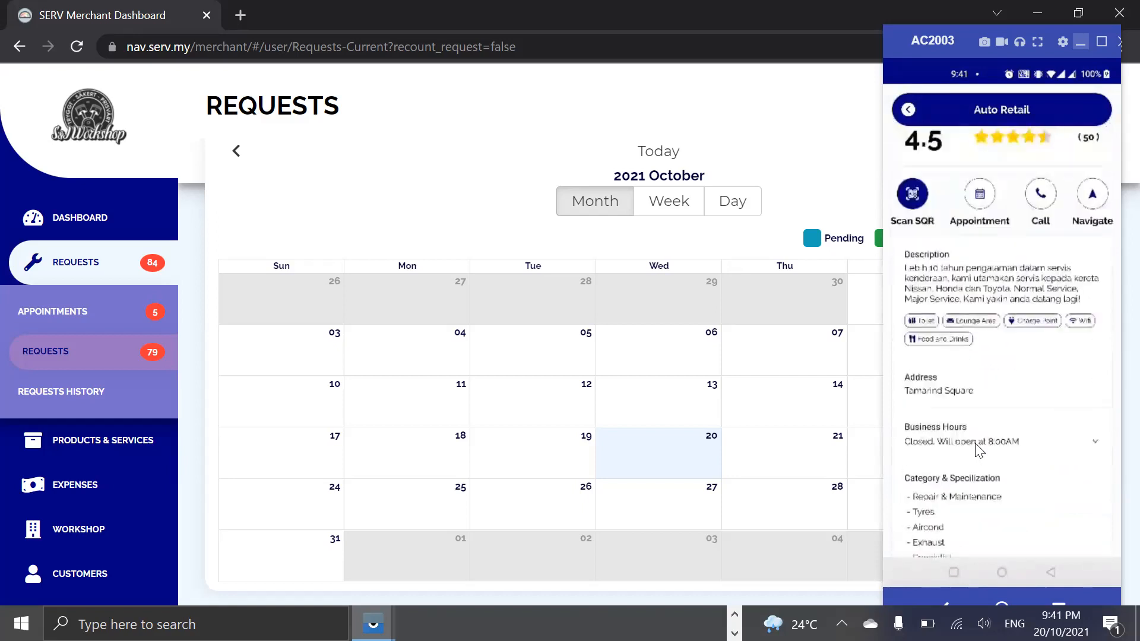
{"action": "scroll", "coordinate": [975, 289], "scroll_direction": "up", "scroll_amount": 1}
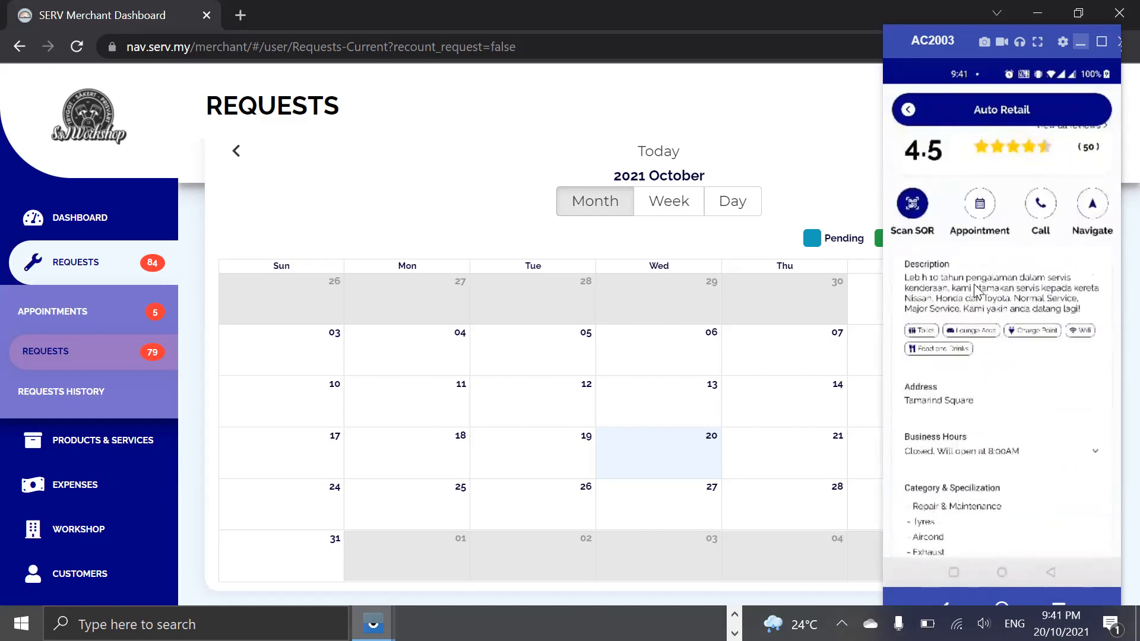
{"action": "scroll", "coordinate": [975, 289], "scroll_direction": "up", "scroll_amount": 1}
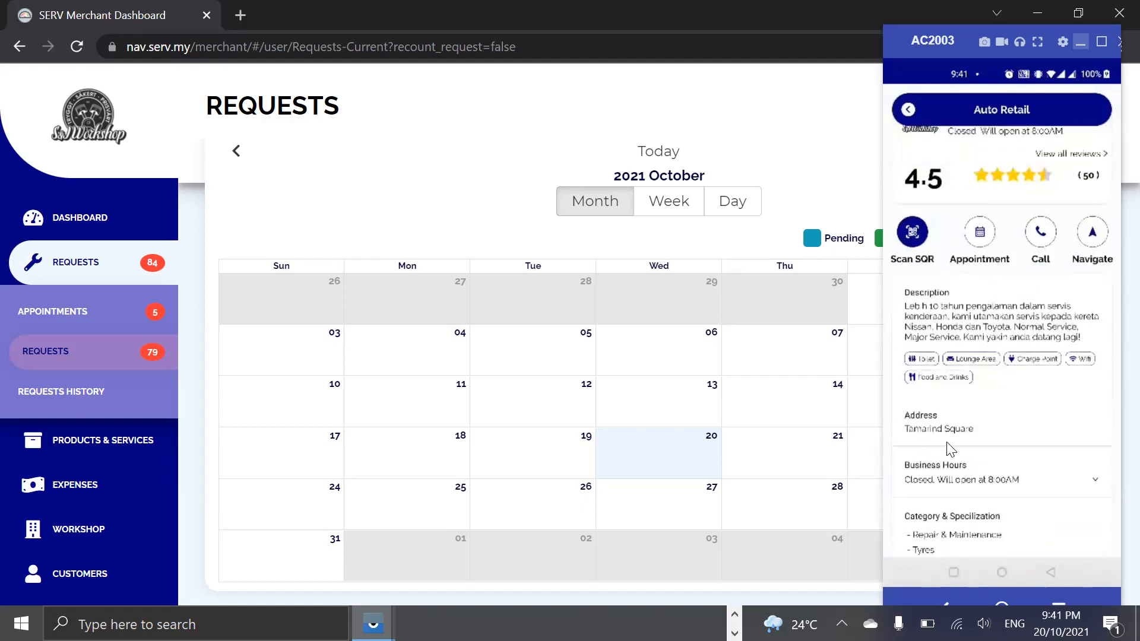
{"action": "scroll", "coordinate": [985, 285], "scroll_direction": "up", "scroll_amount": 1}
{"action": "scroll", "coordinate": [985, 288], "scroll_direction": "up", "scroll_amount": 4}
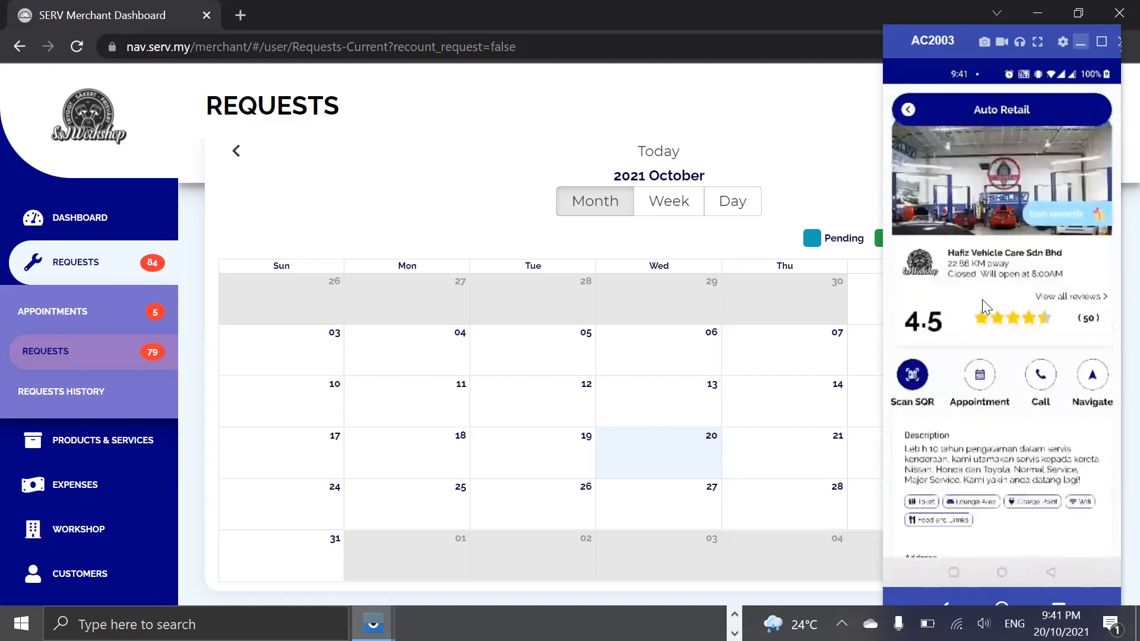
Start an appointment booking with the workshop and enter the remark "Ada bunyi dalam engine.".
{"action": "left_click", "coordinate": [980, 380]}
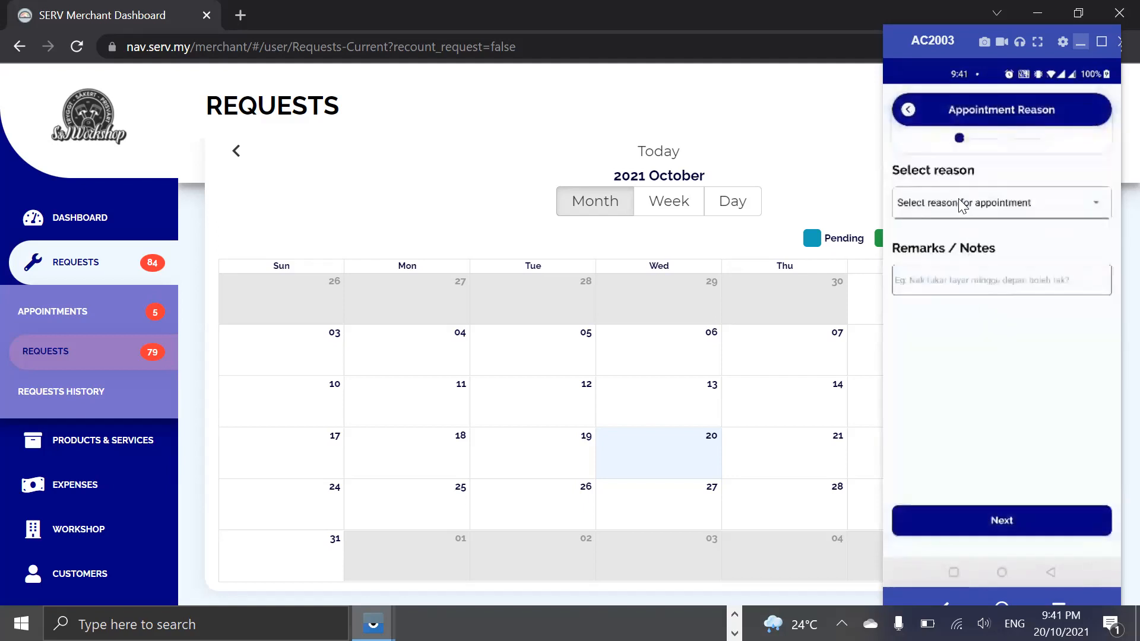
{"action": "left_click", "coordinate": [940, 280]}
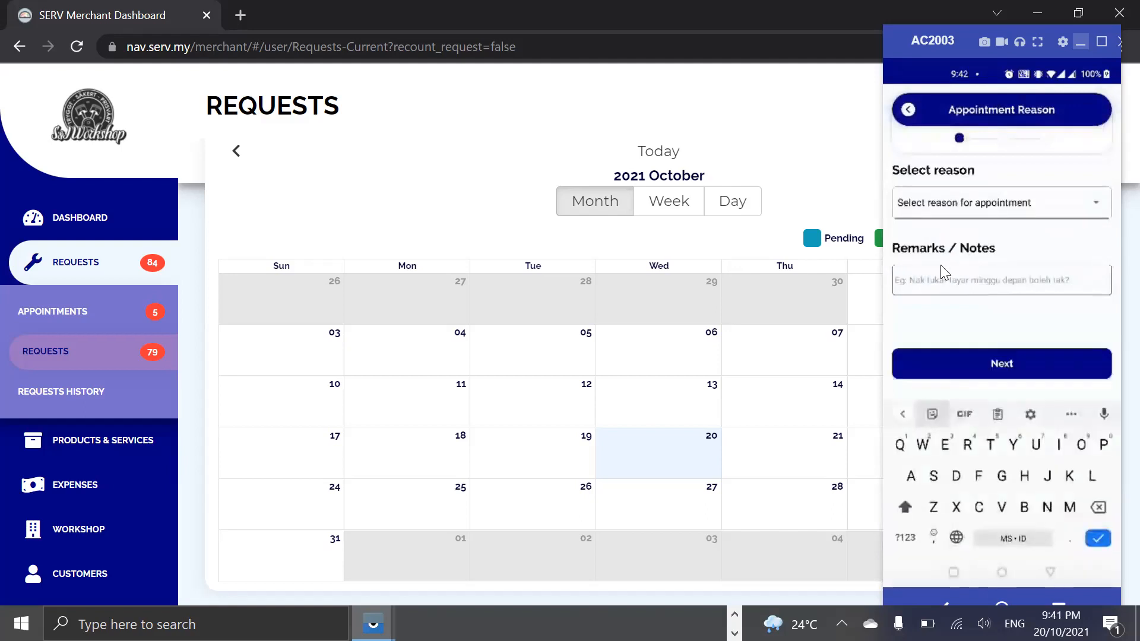
{"action": "type", "text": "Ada bunyi "}
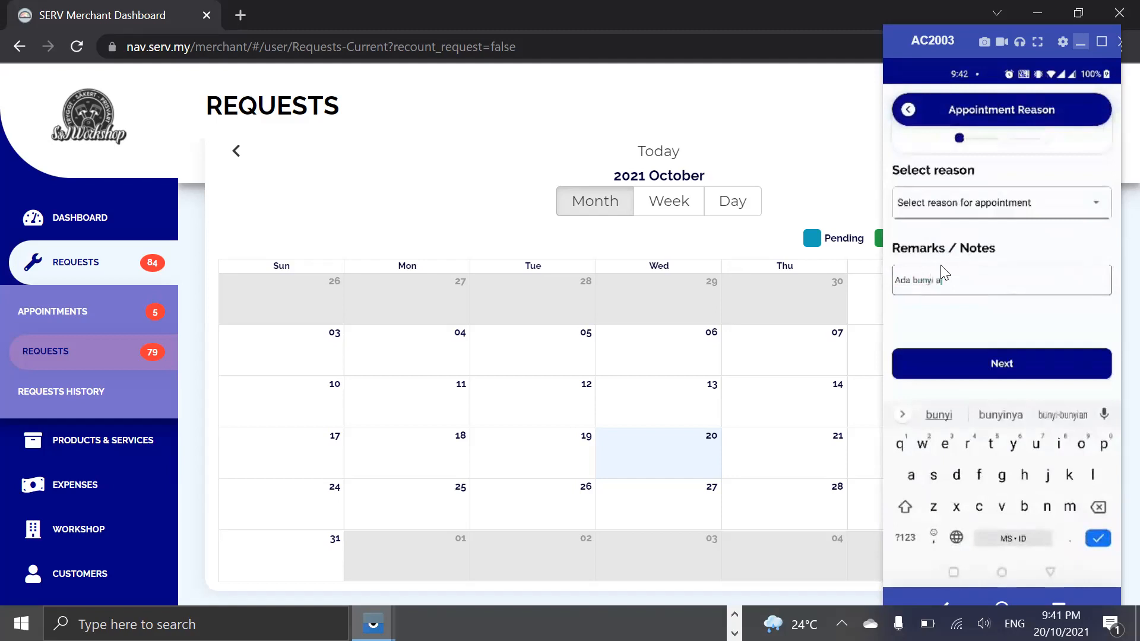
{"action": "type", "text": "dalam eng"}
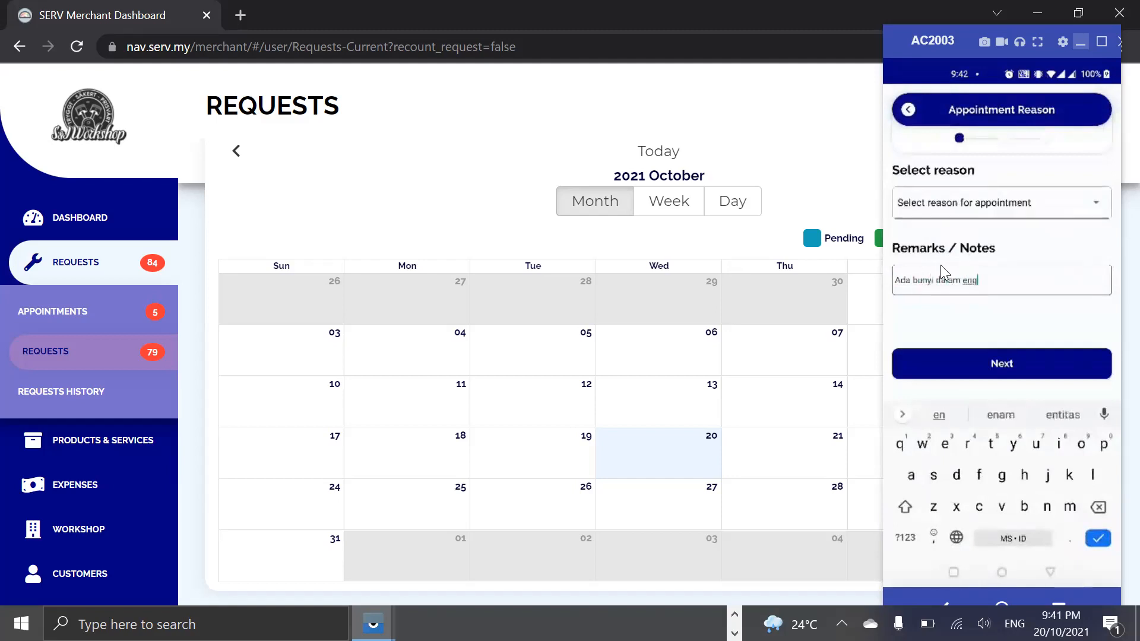
{"action": "type", "text": "ine."}
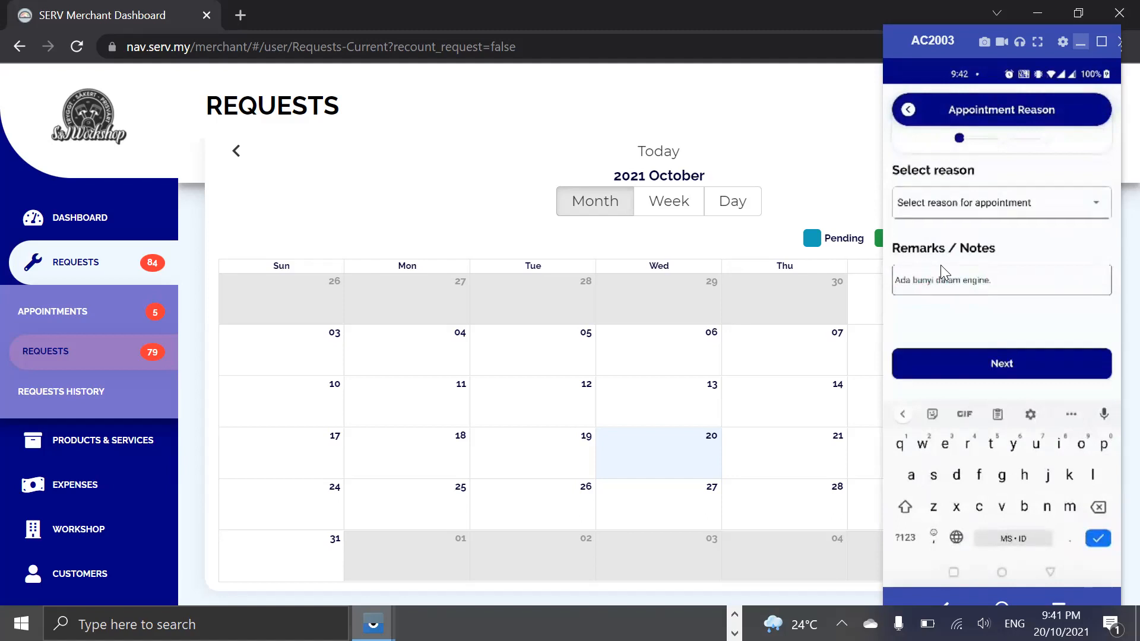
Look through the reasons offered for the appointment without choosing one.
{"action": "left_click", "coordinate": [982, 203]}
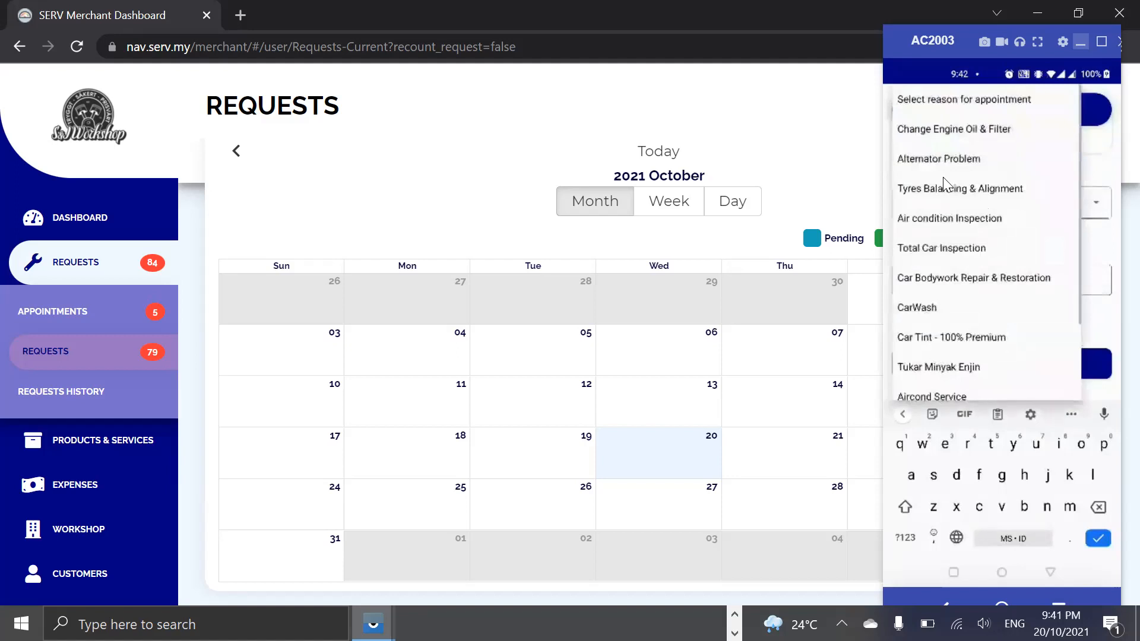
{"action": "left_click", "coordinate": [1085, 242]}
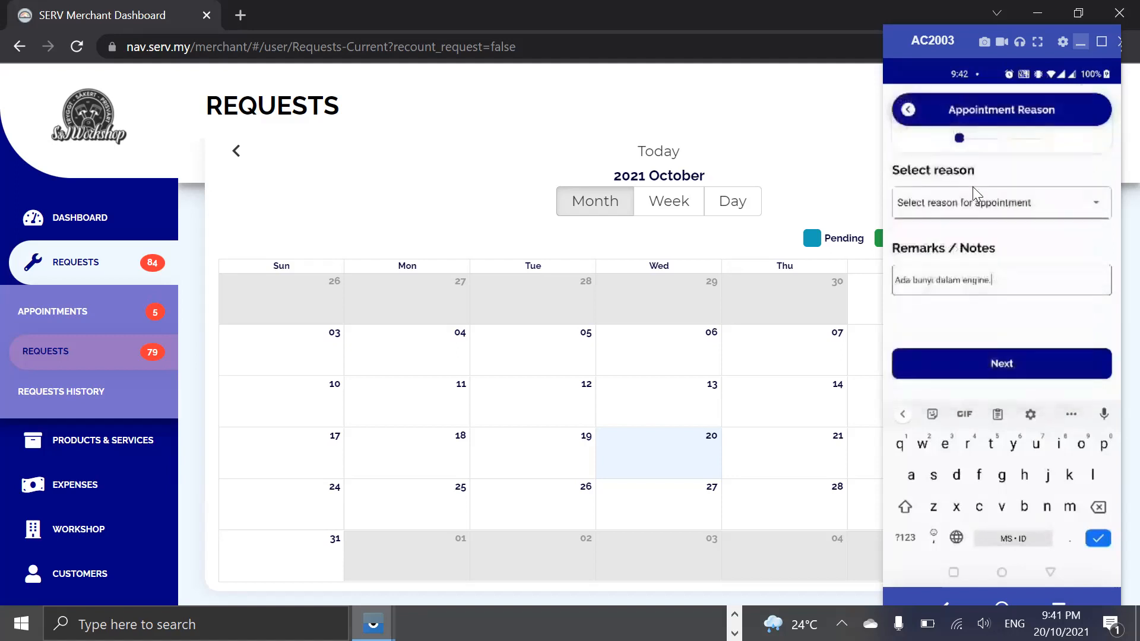
{"action": "left_click", "coordinate": [980, 201]}
{"action": "scroll", "coordinate": [944, 290], "scroll_direction": "down", "scroll_amount": 3}
{"action": "scroll", "coordinate": [944, 290], "scroll_direction": "up", "scroll_amount": 3}
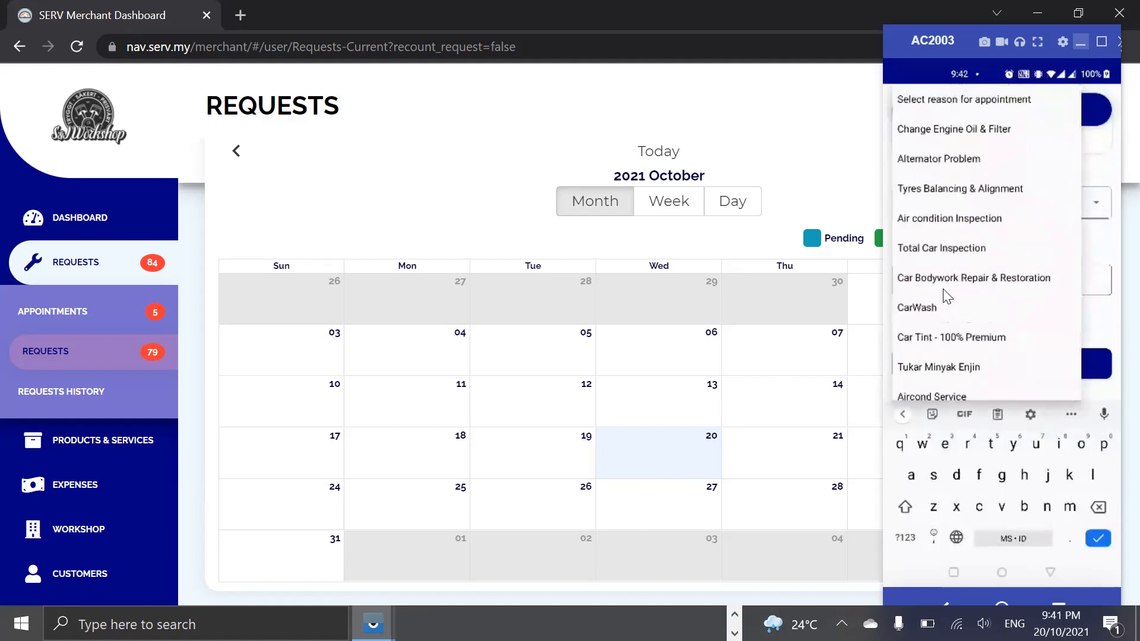
{"action": "scroll", "coordinate": [944, 294], "scroll_direction": "down", "scroll_amount": 3}
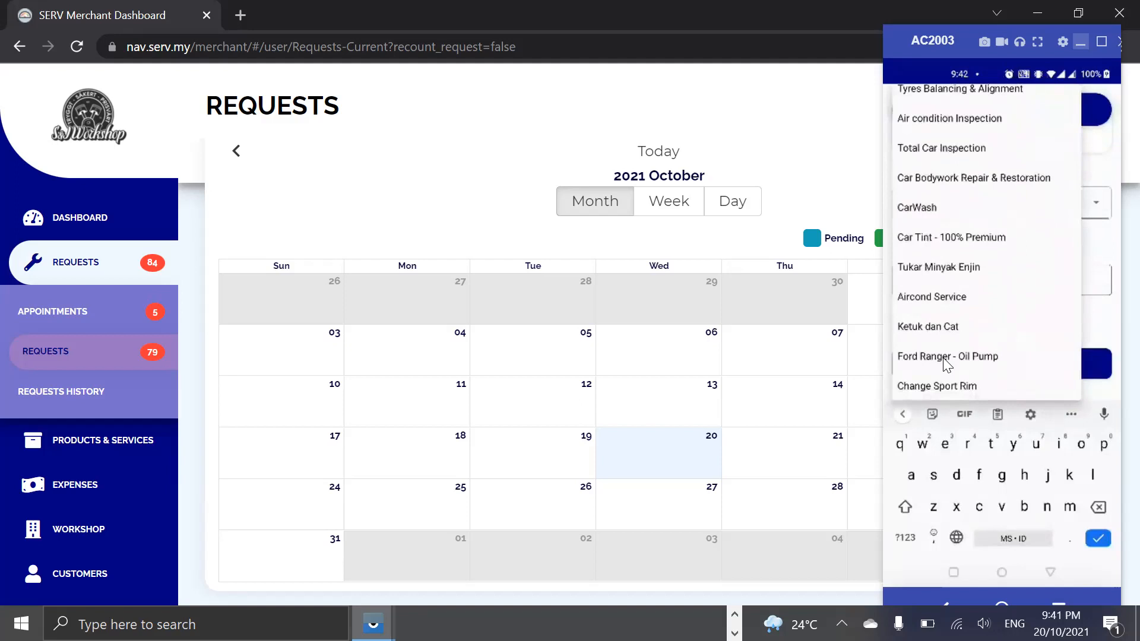
{"action": "left_click", "coordinate": [1104, 328]}
{"action": "left_click", "coordinate": [1012, 367]}
{"action": "left_click", "coordinate": [1077, 354]}
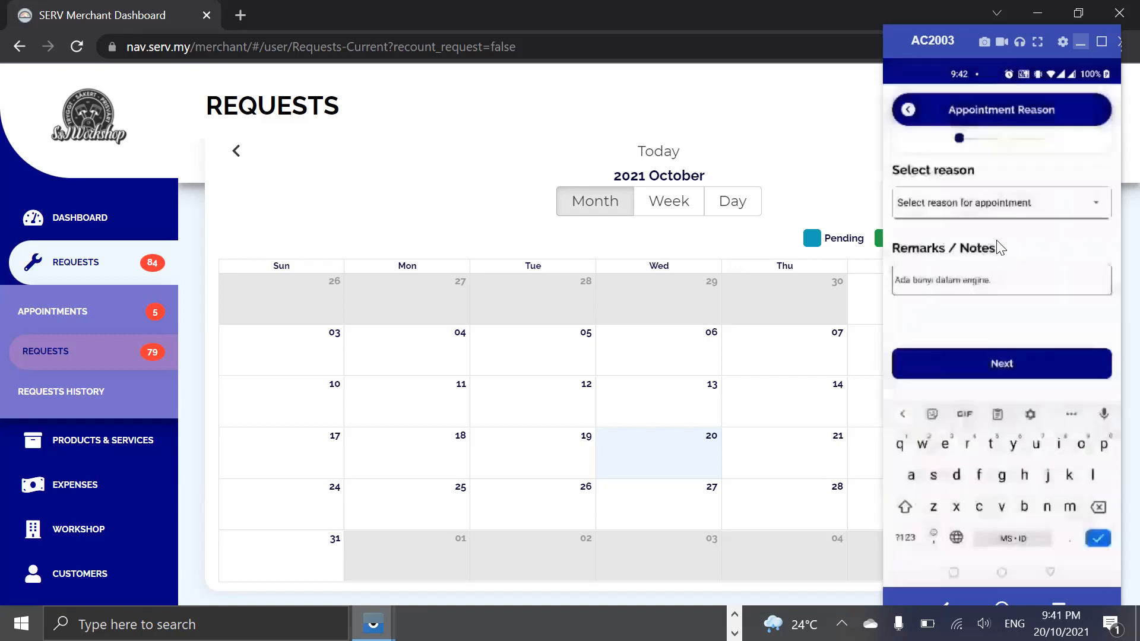
Choose Change Engine Oil & Filter as the appointment reason and continue to the date and time selection.
{"action": "left_click", "coordinate": [986, 202]}
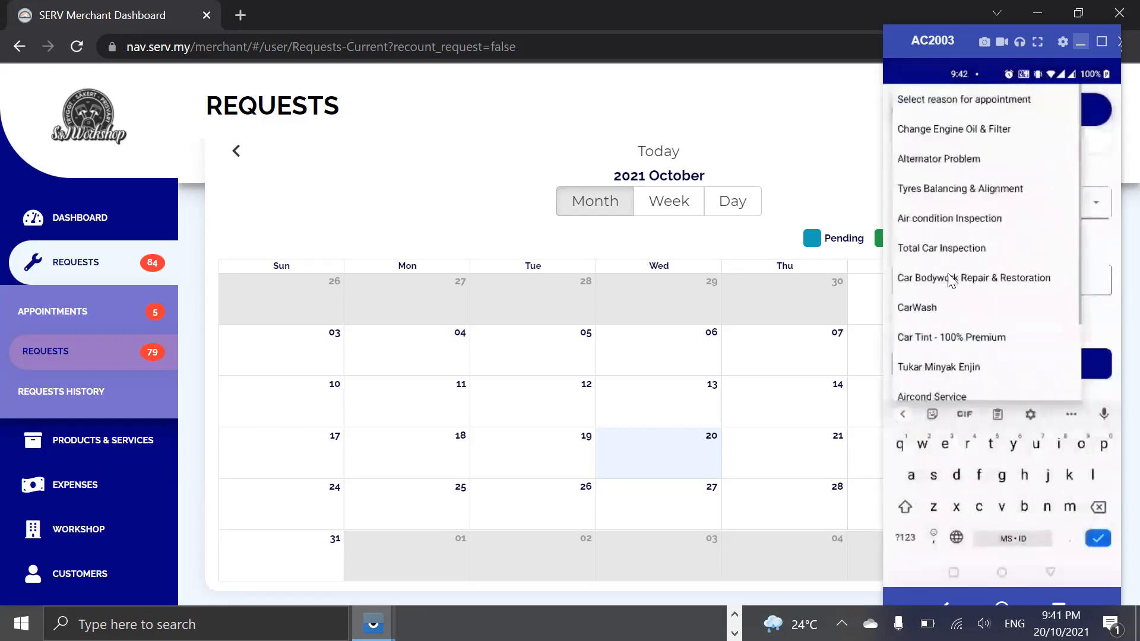
{"action": "left_click", "coordinate": [969, 141]}
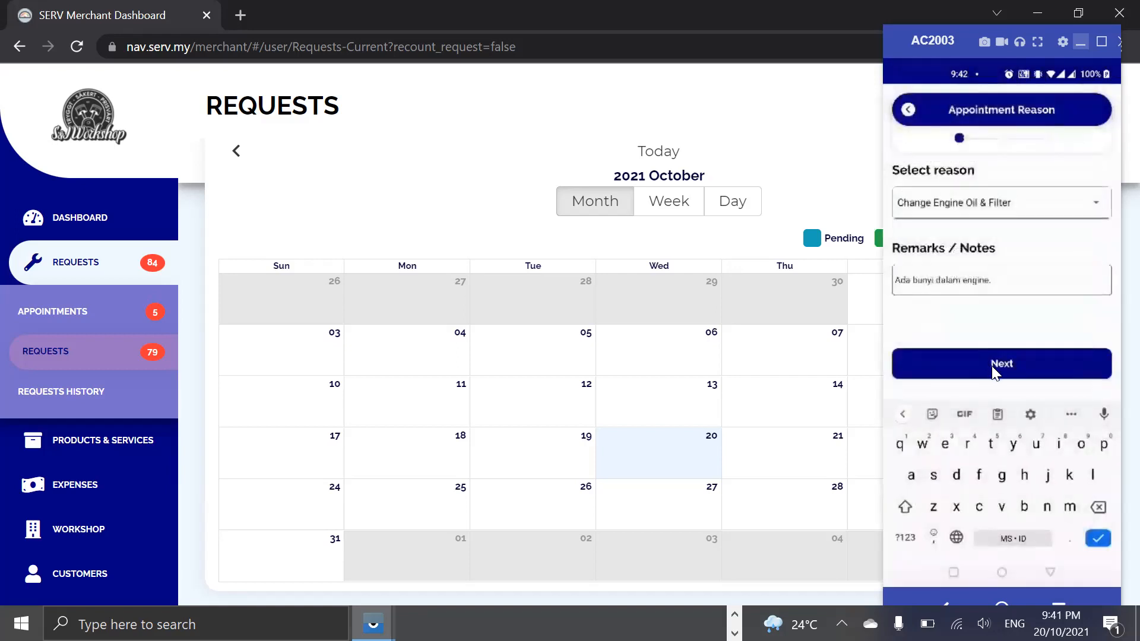
{"action": "left_click", "coordinate": [995, 371]}
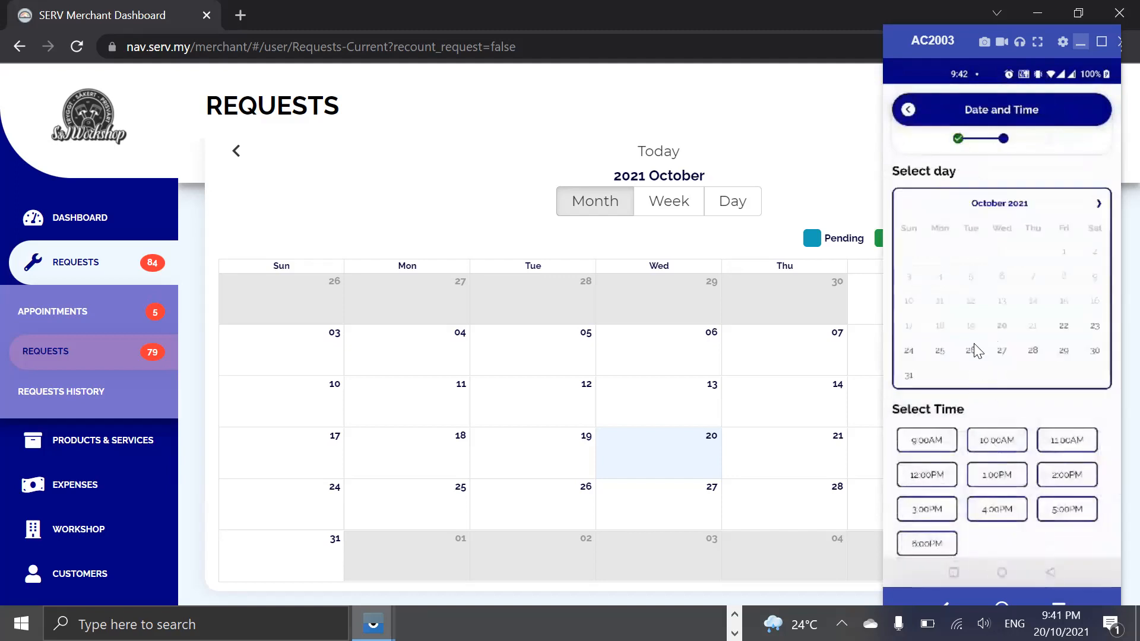
Schedule the appointment for 26 October 2021 at 10:00AM and submit the booking.
{"action": "left_click", "coordinate": [972, 352]}
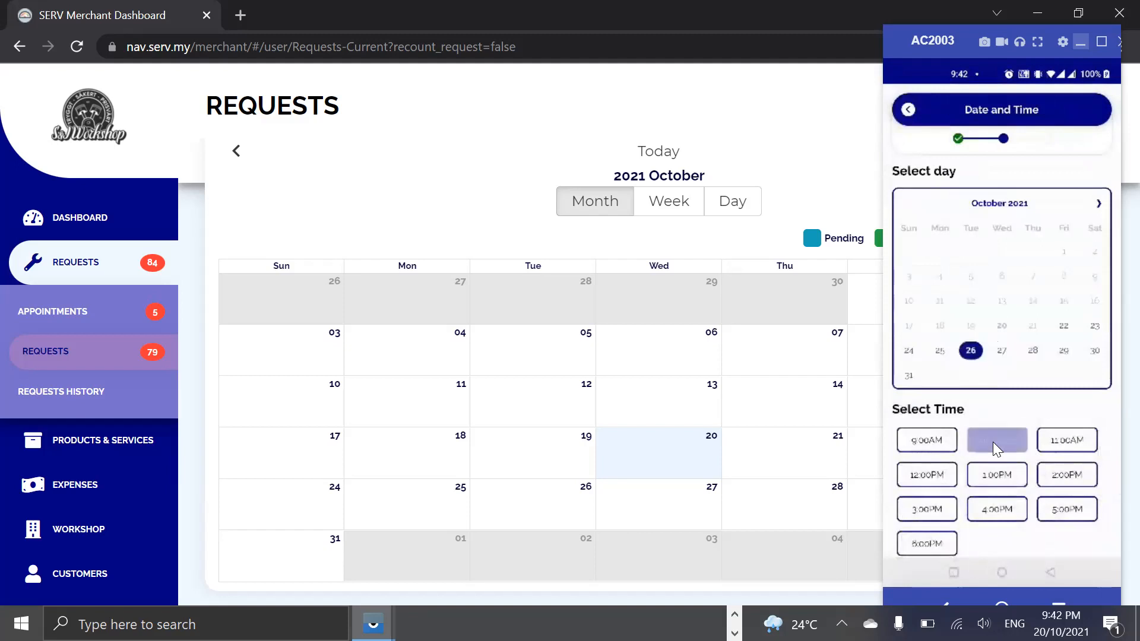
{"action": "scroll", "coordinate": [1004, 504], "scroll_direction": "down", "scroll_amount": 5}
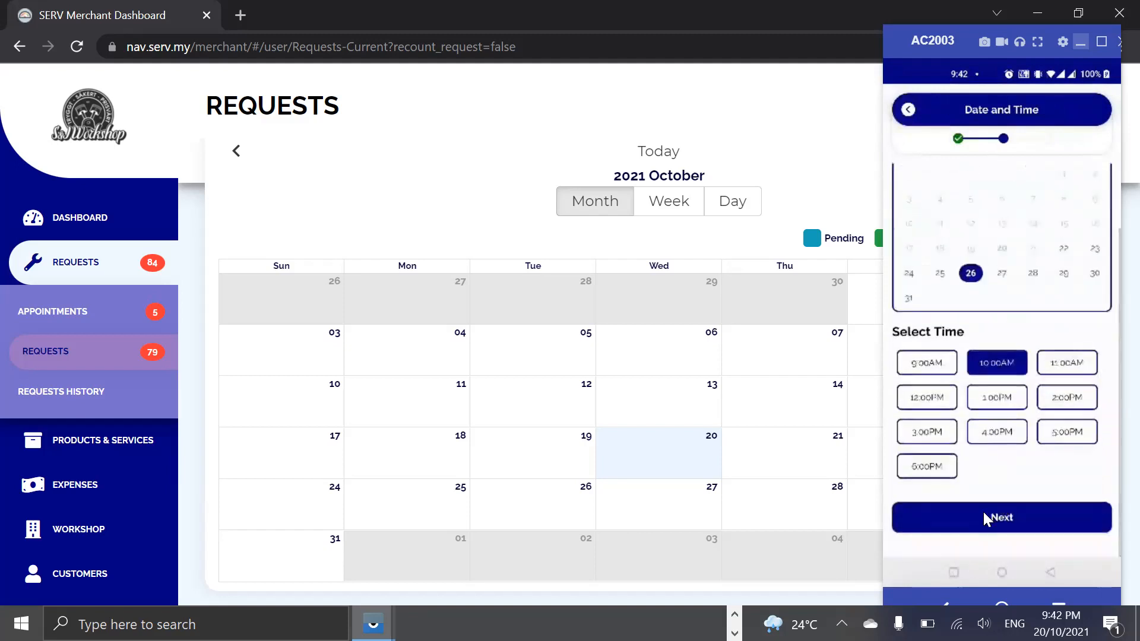
{"action": "left_click", "coordinate": [983, 512]}
{"action": "left_click", "coordinate": [1005, 507]}
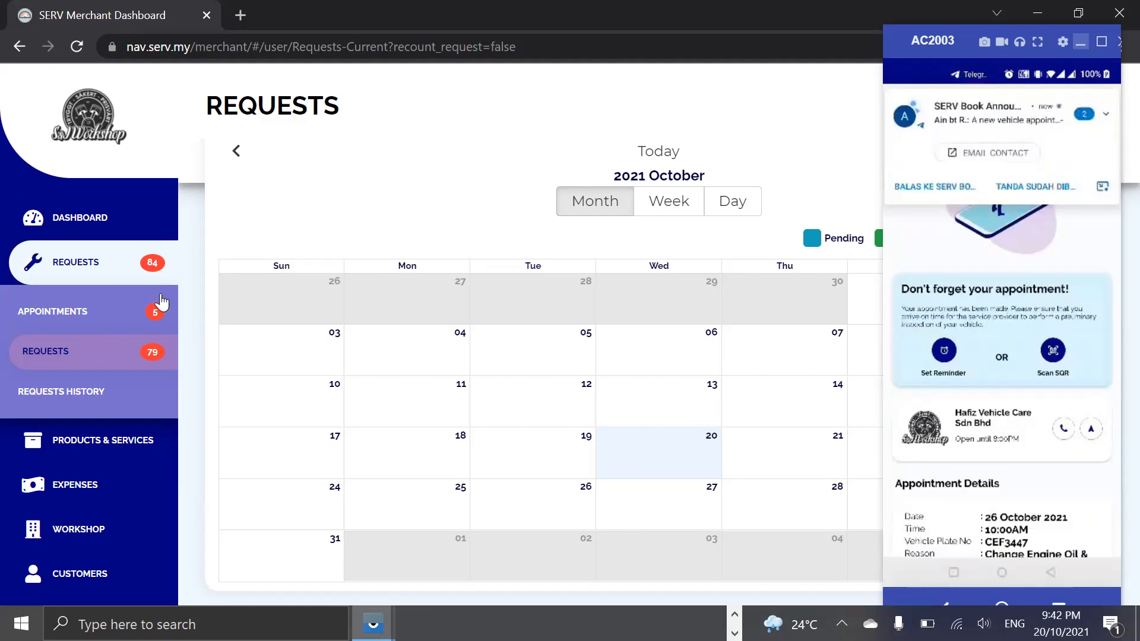
Switch to the merchant dashboard's appointments calendar and open the pending booking on 26 October.
{"action": "left_click", "coordinate": [160, 304]}
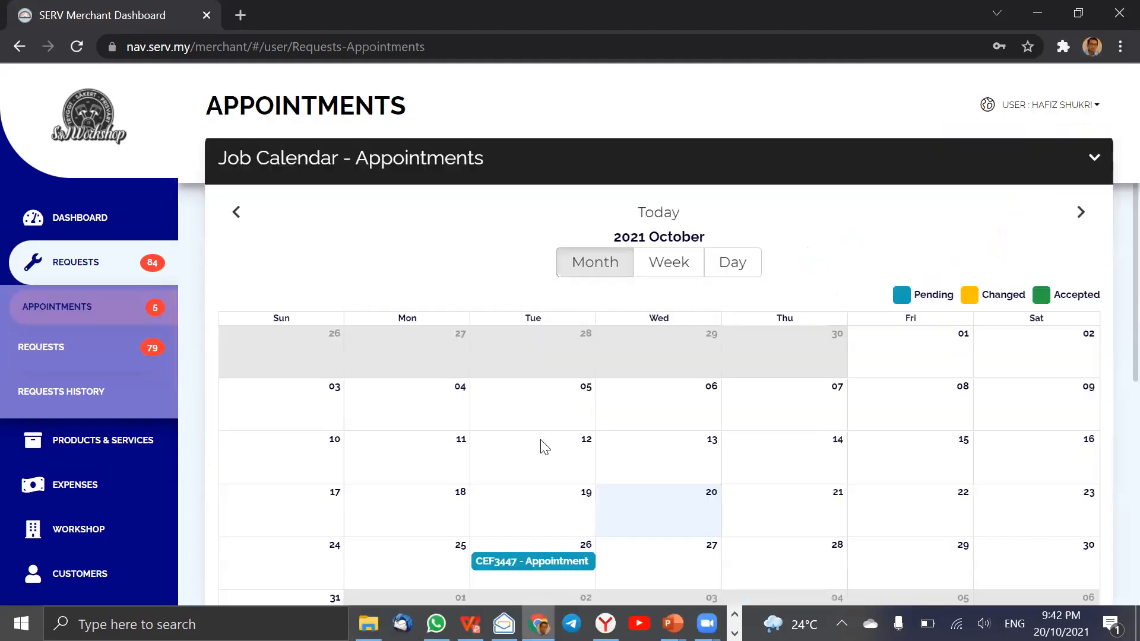
{"action": "scroll", "coordinate": [544, 447], "scroll_direction": "down", "scroll_amount": 1}
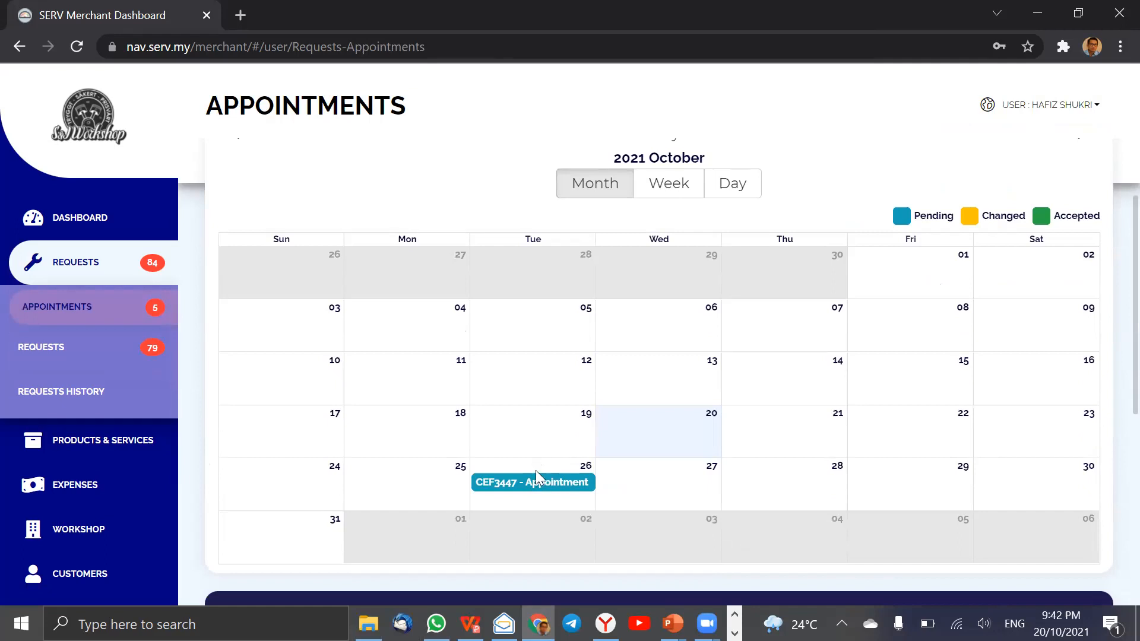
{"action": "left_click", "coordinate": [538, 482]}
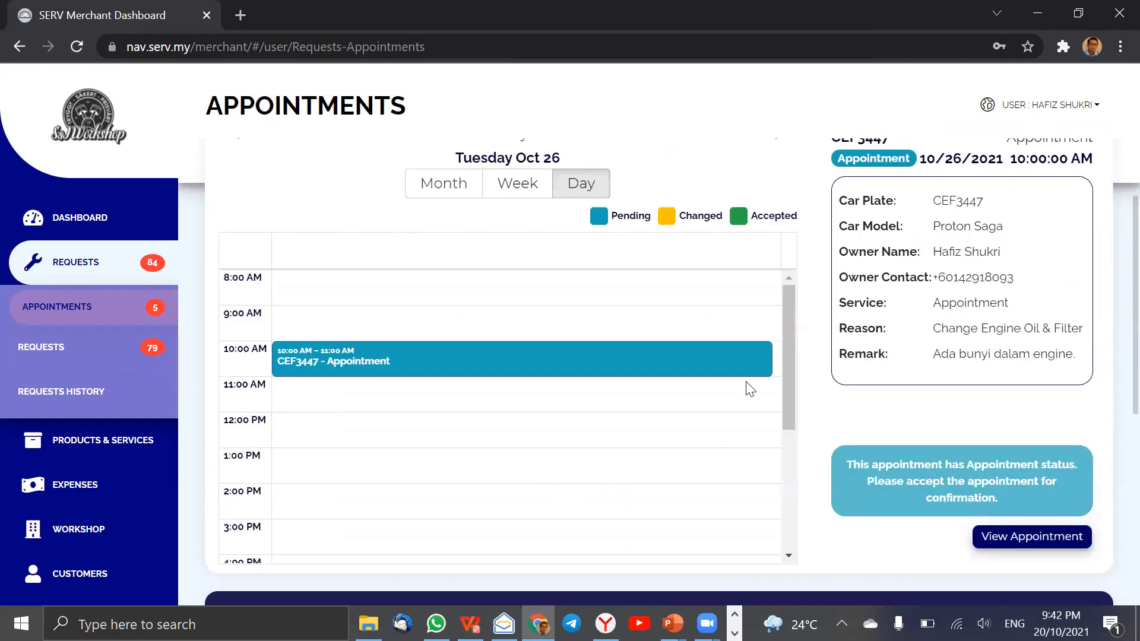
Review the booking's summary beside the day calendar, highlighting its reason and the customer's remark.
{"action": "scroll", "coordinate": [862, 318], "scroll_direction": "up", "scroll_amount": 2}
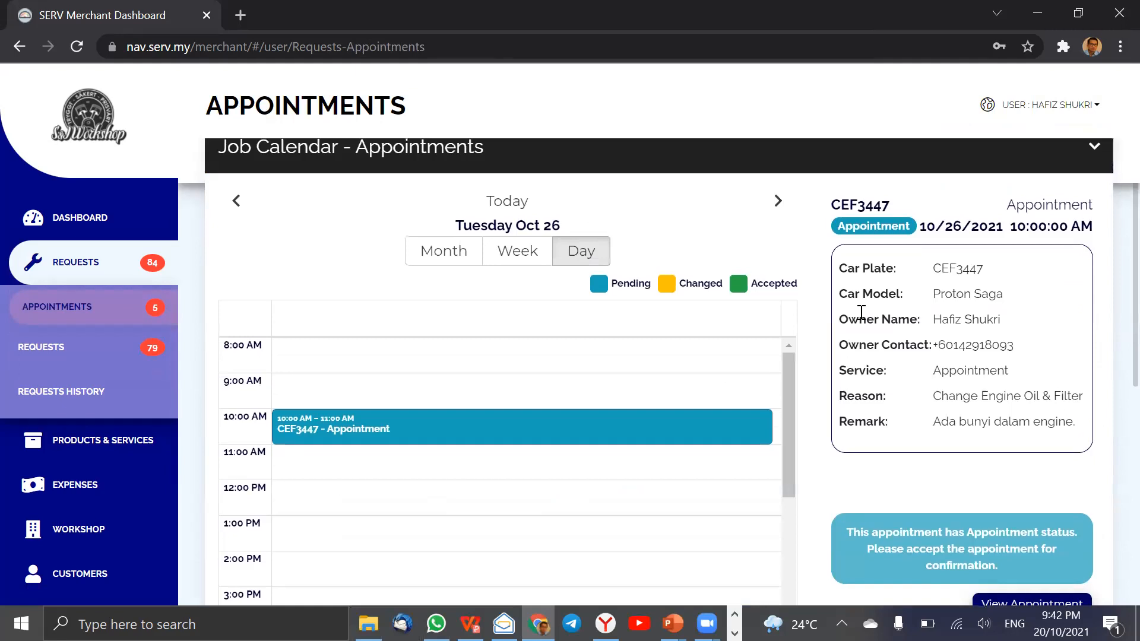
{"action": "left_click_drag", "start_coordinate": [934, 394], "coordinate": [1064, 397]}
{"action": "left_click_drag", "start_coordinate": [935, 418], "coordinate": [1072, 423]}
{"action": "scroll", "coordinate": [713, 398], "scroll_direction": "up", "scroll_amount": 2}
{"action": "scroll", "coordinate": [742, 434], "scroll_direction": "up", "scroll_amount": 3}
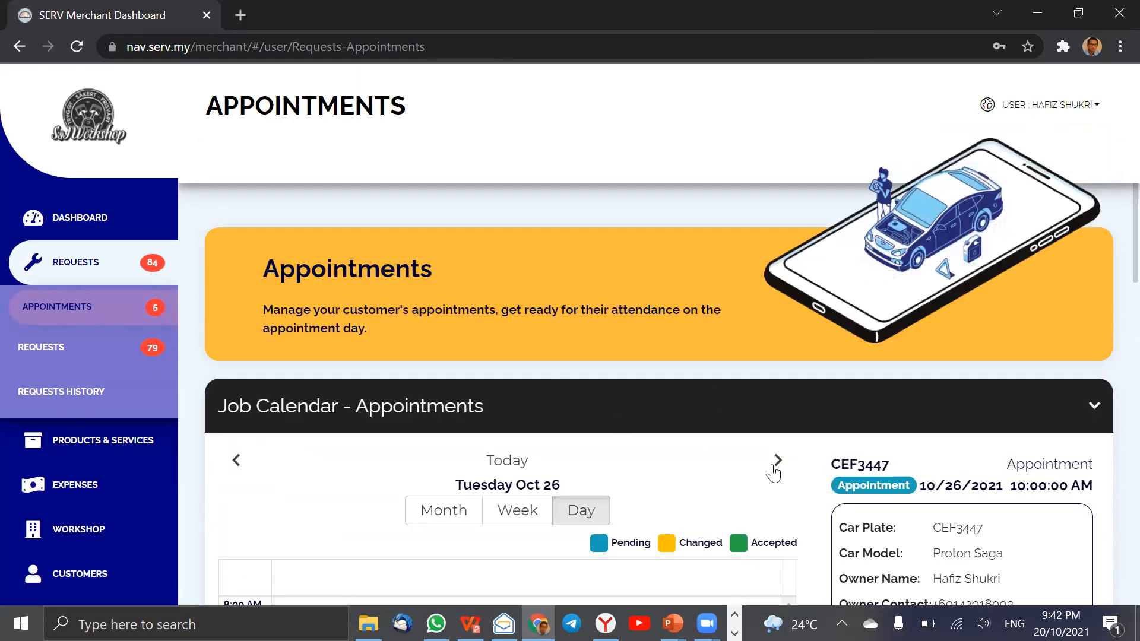
{"action": "scroll", "coordinate": [775, 467], "scroll_direction": "down", "scroll_amount": 3}
{"action": "scroll", "coordinate": [778, 467], "scroll_direction": "down", "scroll_amount": 3}
{"action": "scroll", "coordinate": [950, 439], "scroll_direction": "down", "scroll_amount": 3}
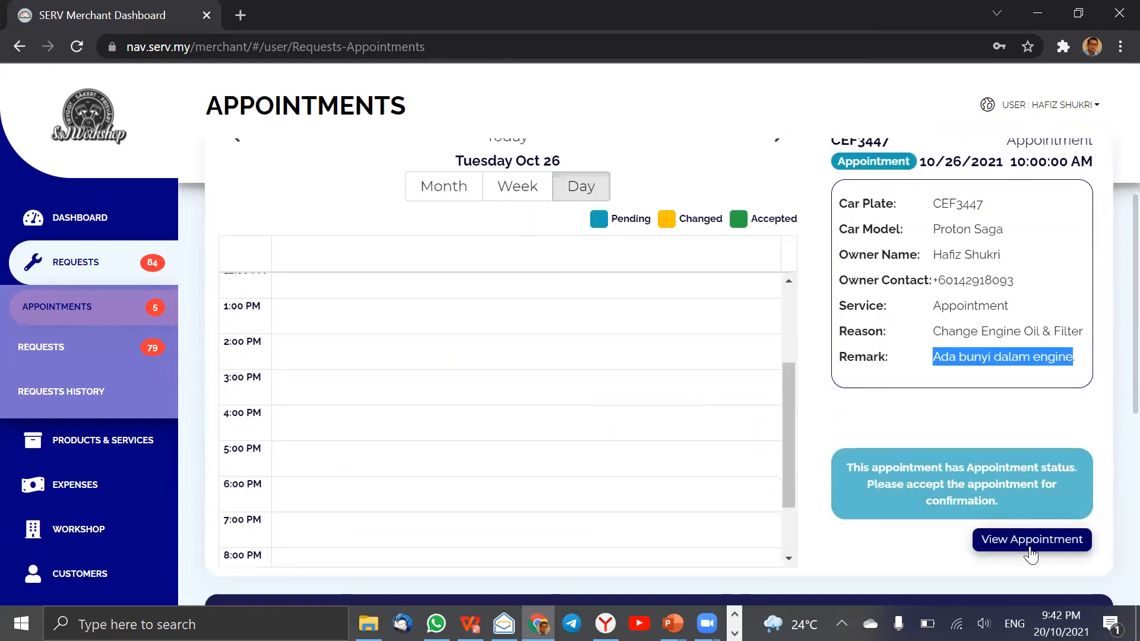
Open the appointment's full page and look through its user and vehicle details and the Car Health Report.
{"action": "left_click", "coordinate": [1028, 545]}
{"action": "scroll", "coordinate": [558, 328], "scroll_direction": "up", "scroll_amount": 3}
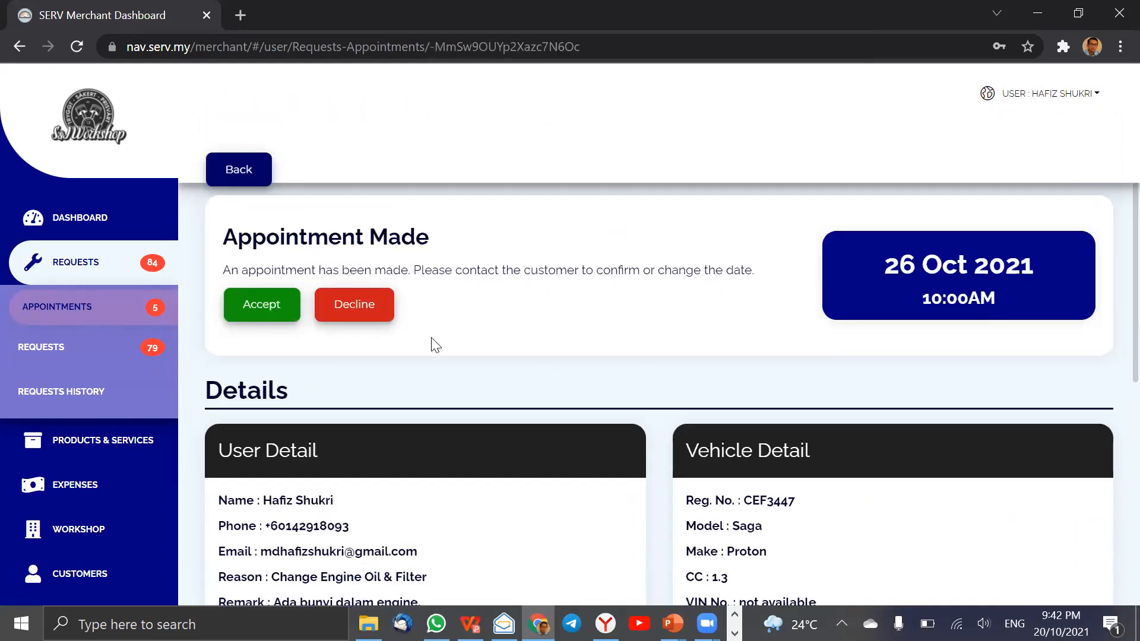
{"action": "scroll", "coordinate": [416, 336], "scroll_direction": "down", "scroll_amount": 3}
{"action": "scroll", "coordinate": [416, 336], "scroll_direction": "down", "scroll_amount": 3}
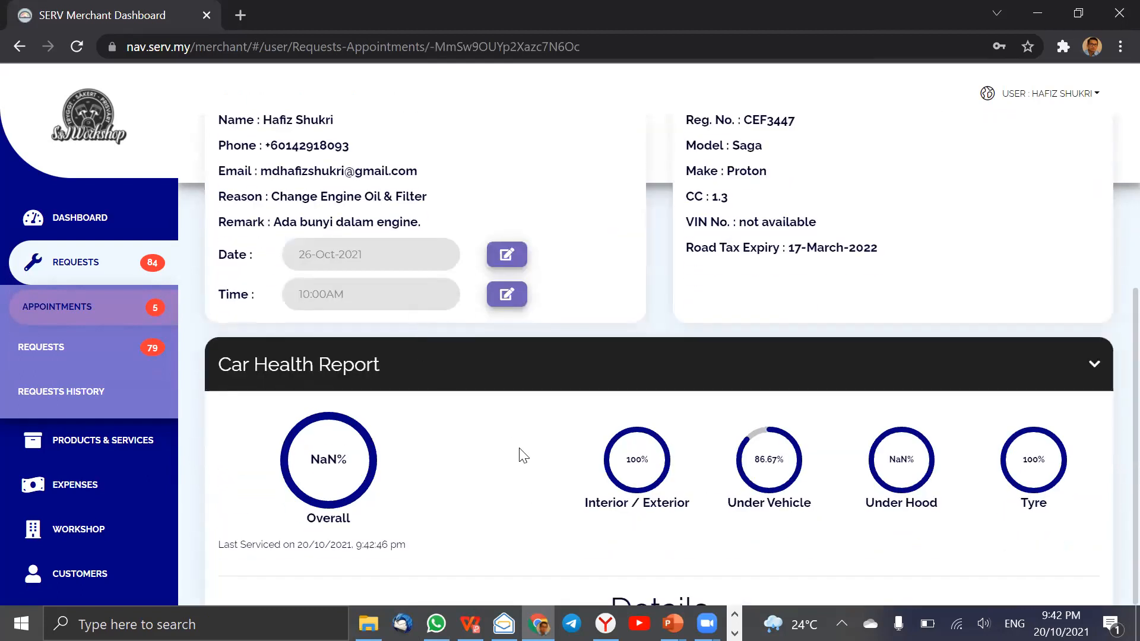
{"action": "scroll", "coordinate": [520, 454], "scroll_direction": "down", "scroll_amount": 4}
{"action": "scroll", "coordinate": [520, 454], "scroll_direction": "down", "scroll_amount": 4}
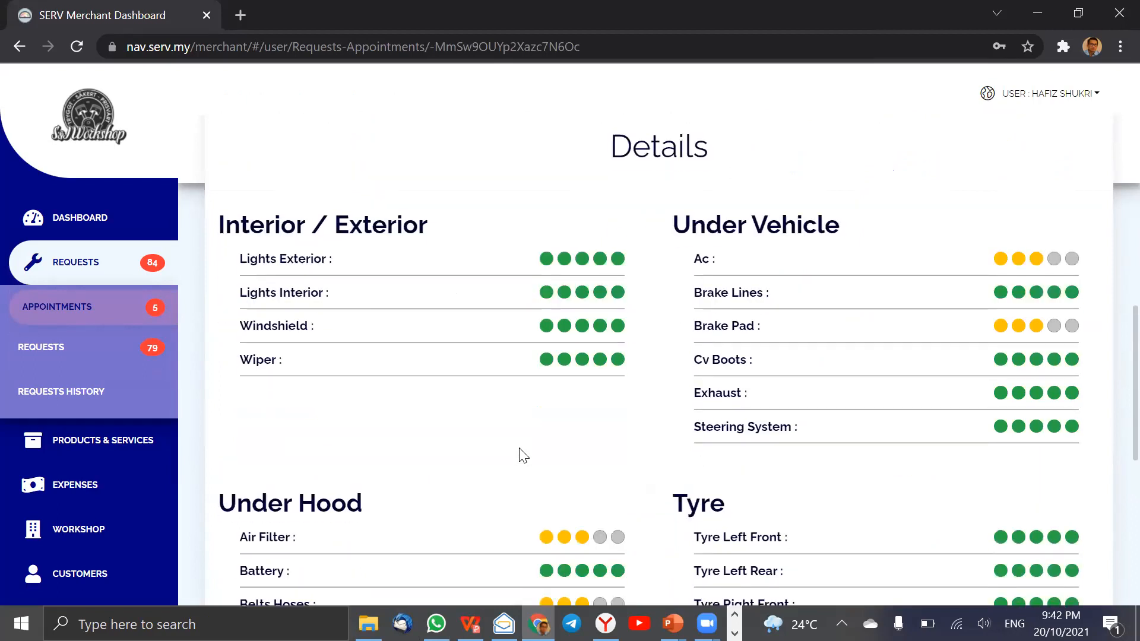
Collapse the Car Health Report and review the appointment's accept and decline options and its editable date and time.
{"action": "scroll", "coordinate": [520, 453], "scroll_direction": "up", "scroll_amount": 4}
{"action": "scroll", "coordinate": [520, 454], "scroll_direction": "up", "scroll_amount": 3}
{"action": "scroll", "coordinate": [520, 455], "scroll_direction": "down", "scroll_amount": 1}
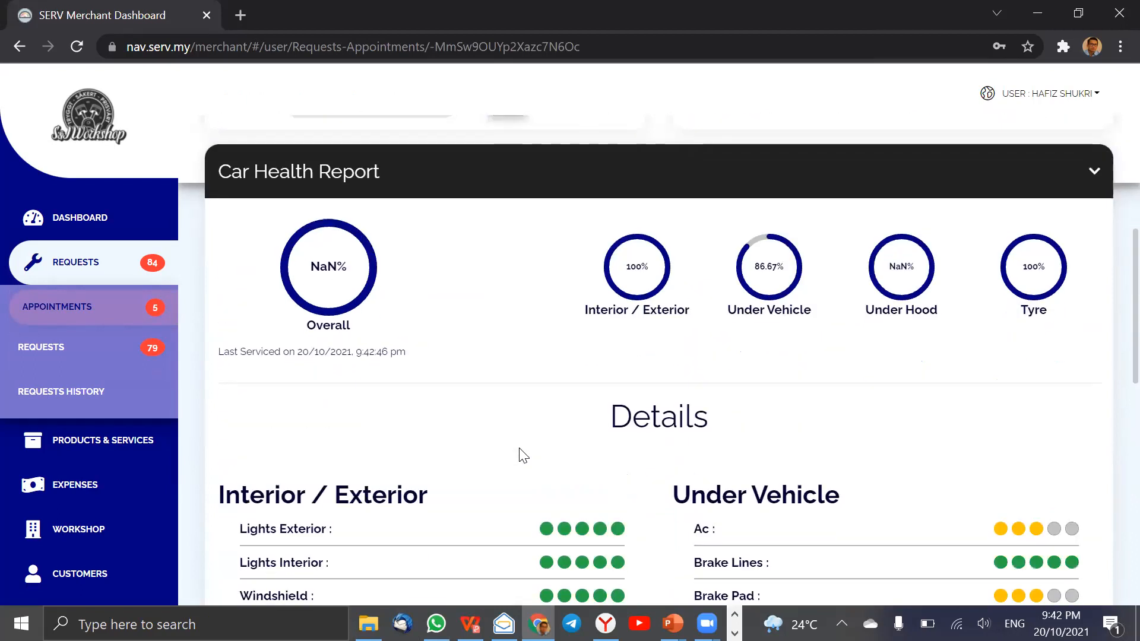
{"action": "scroll", "coordinate": [520, 455], "scroll_direction": "up", "scroll_amount": 3}
{"action": "left_click", "coordinate": [498, 351]}
{"action": "scroll", "coordinate": [598, 299], "scroll_direction": "up", "scroll_amount": 3}
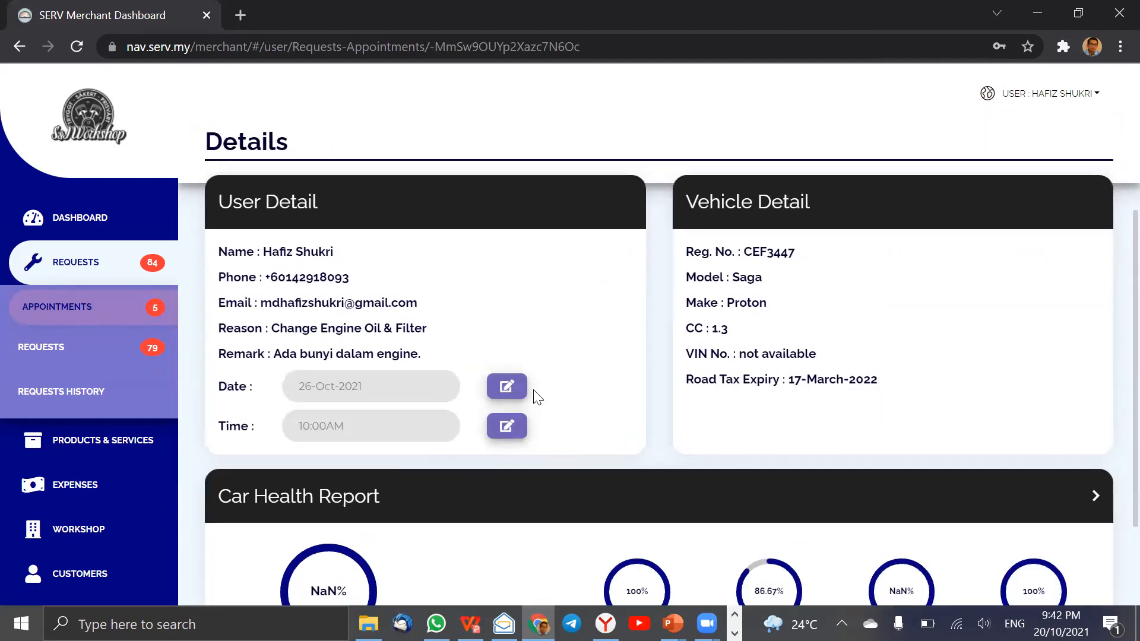
{"action": "scroll", "coordinate": [561, 402], "scroll_direction": "up", "scroll_amount": 3}
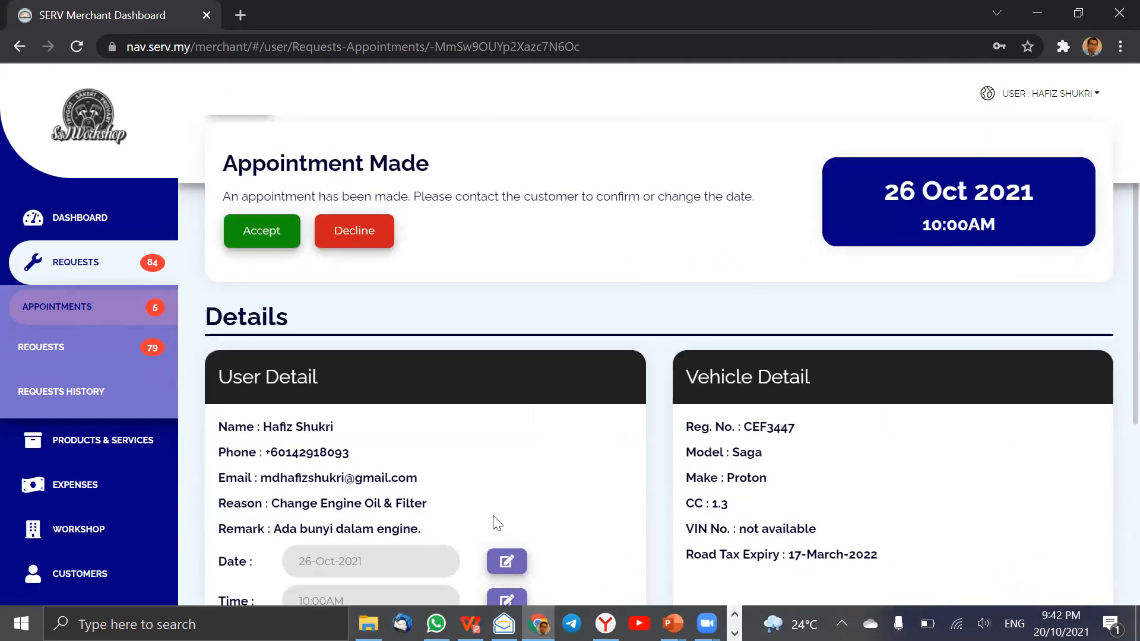
{"action": "scroll", "coordinate": [497, 453], "scroll_direction": "down", "scroll_amount": 1}
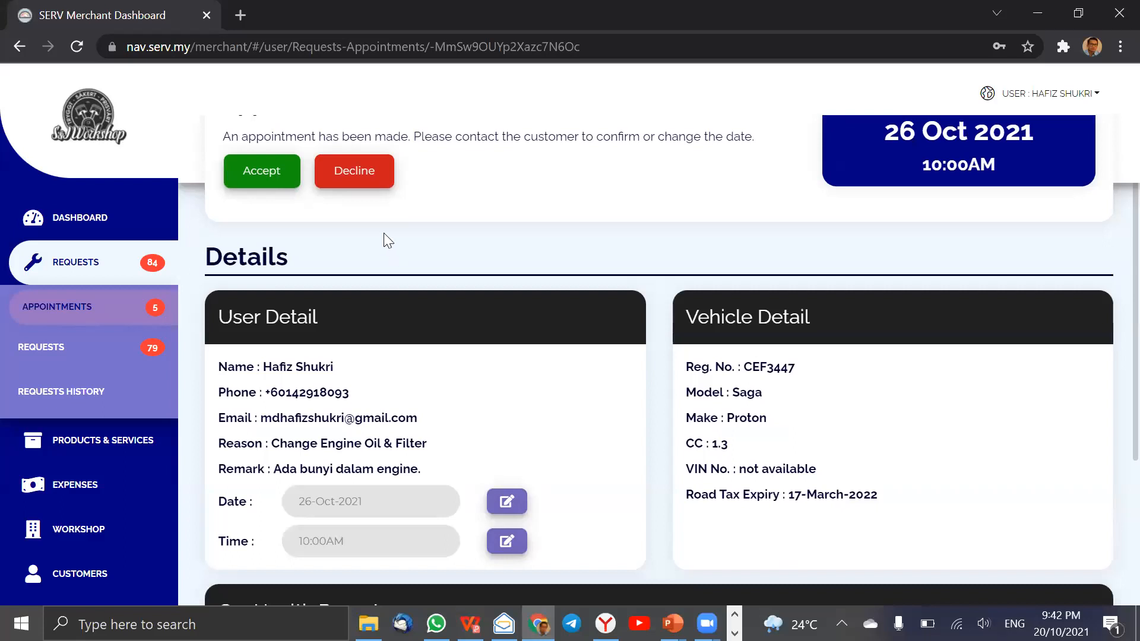
Decline the 26 October appointment, giving "Holiday" as the reason for the customer.
{"action": "left_click", "coordinate": [365, 174]}
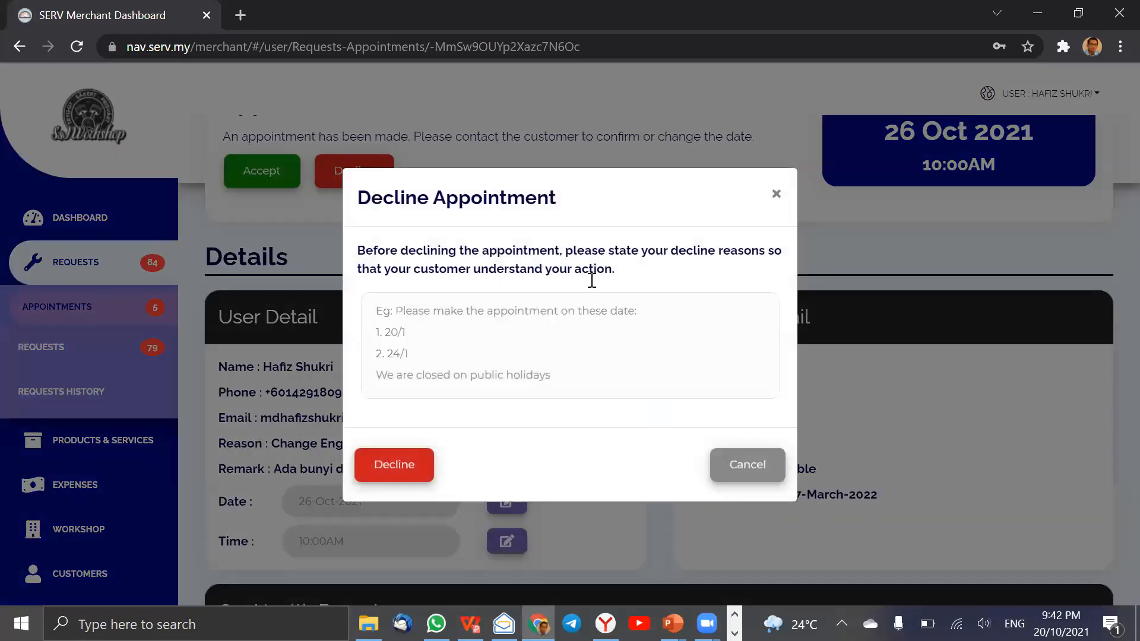
{"action": "left_click", "coordinate": [456, 316]}
{"action": "type", "text": "Holiday"}
{"action": "left_click", "coordinate": [399, 467]}
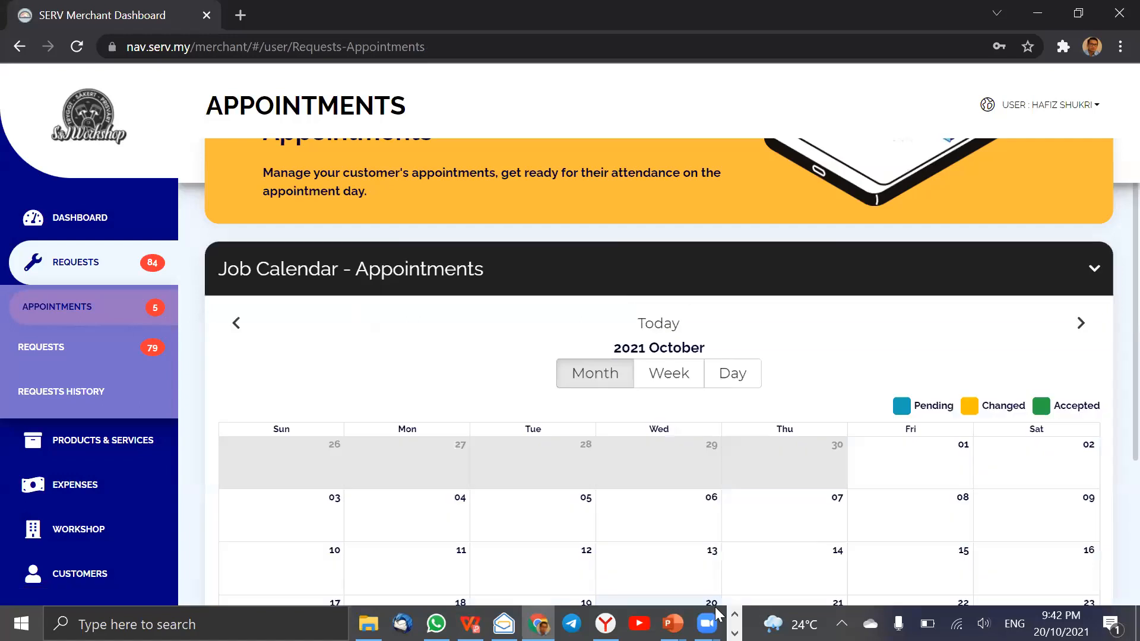
Switch to the mirrored phone app, dismiss the declined-appointment notice and return from the appointment details to the home screen.
{"action": "left_click", "coordinate": [735, 633]}
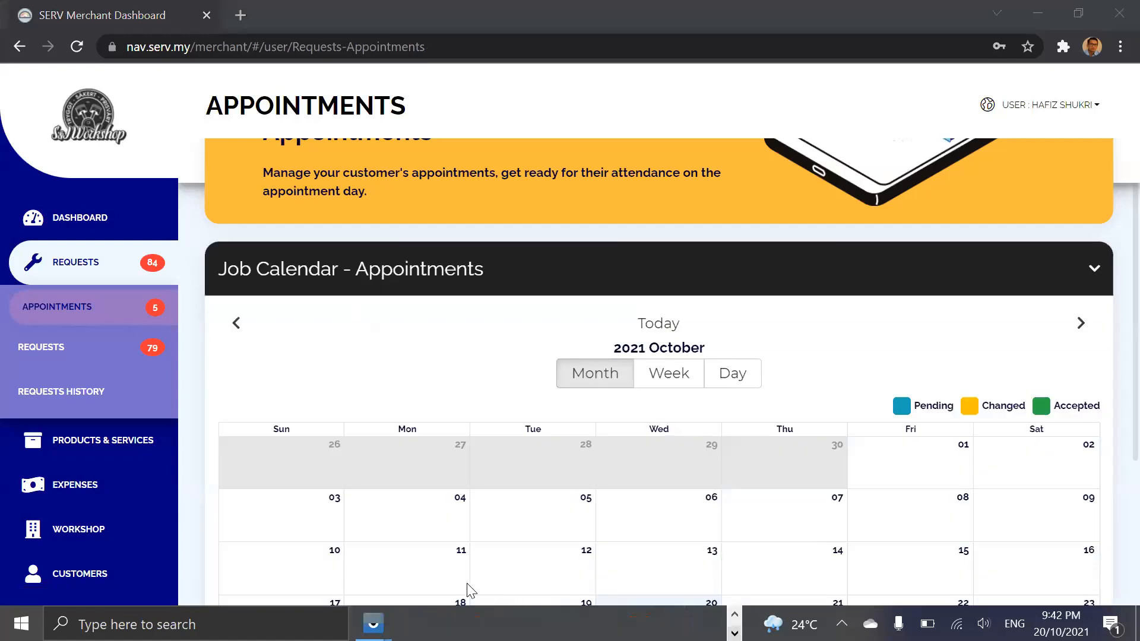
{"action": "mouse_move", "coordinate": [373, 625]}
{"action": "left_click", "coordinate": [437, 559]}
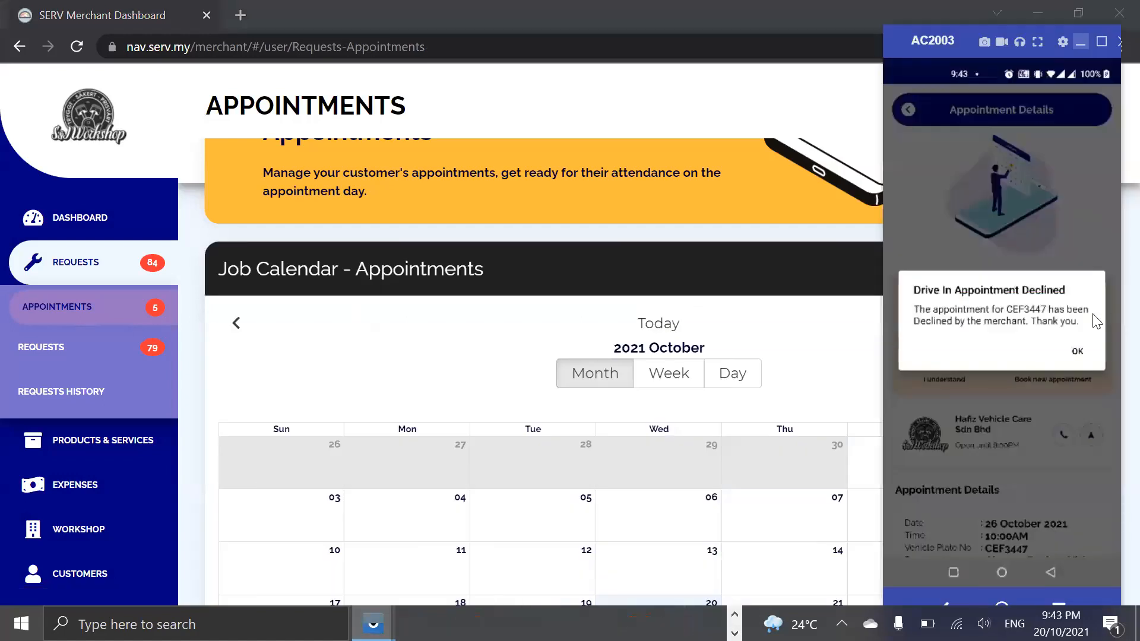
{"action": "left_click", "coordinate": [1077, 353]}
{"action": "left_click", "coordinate": [909, 111]}
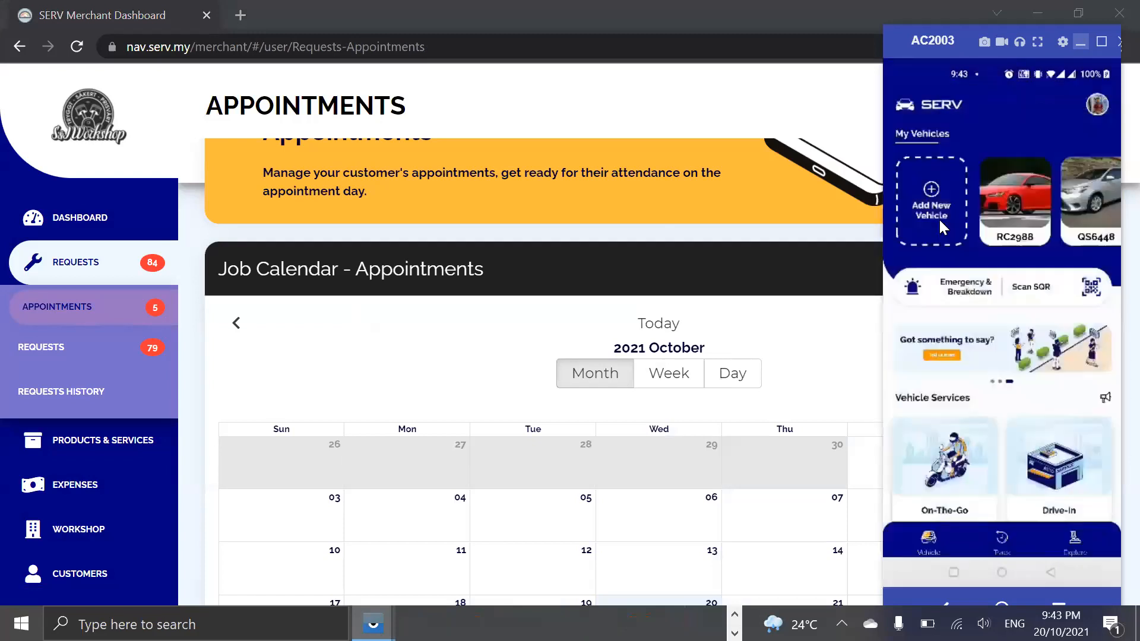
Open the declined Proton Saga appointment from the tracked activities and acknowledge it with "I understand".
{"action": "left_click", "coordinate": [1001, 539]}
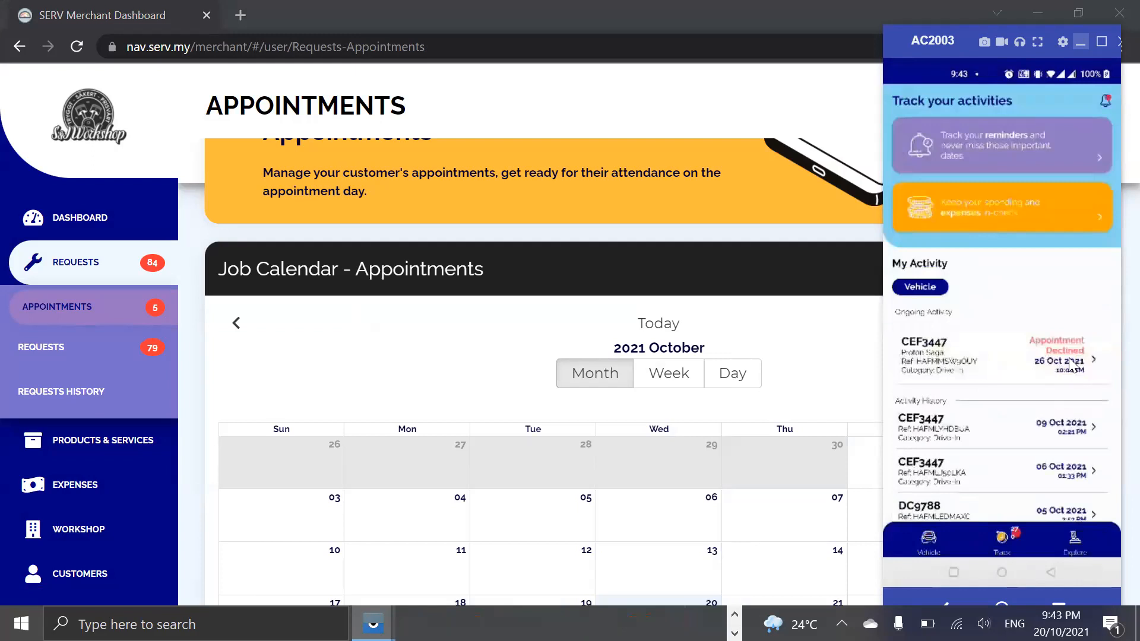
{"action": "left_click", "coordinate": [1066, 350]}
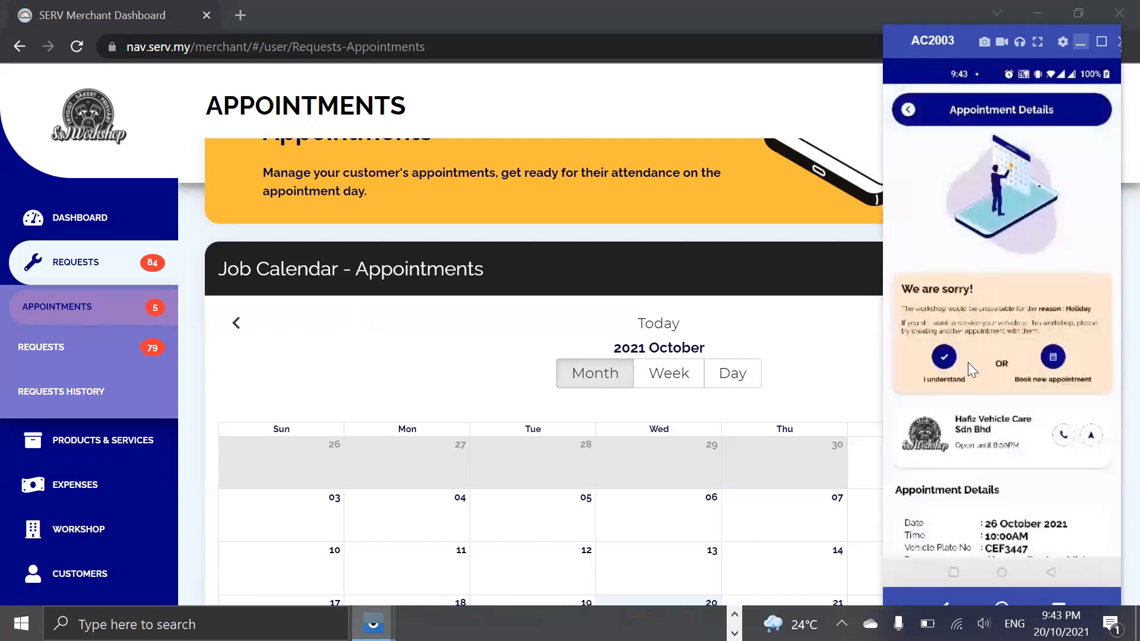
{"action": "left_click", "coordinate": [946, 358]}
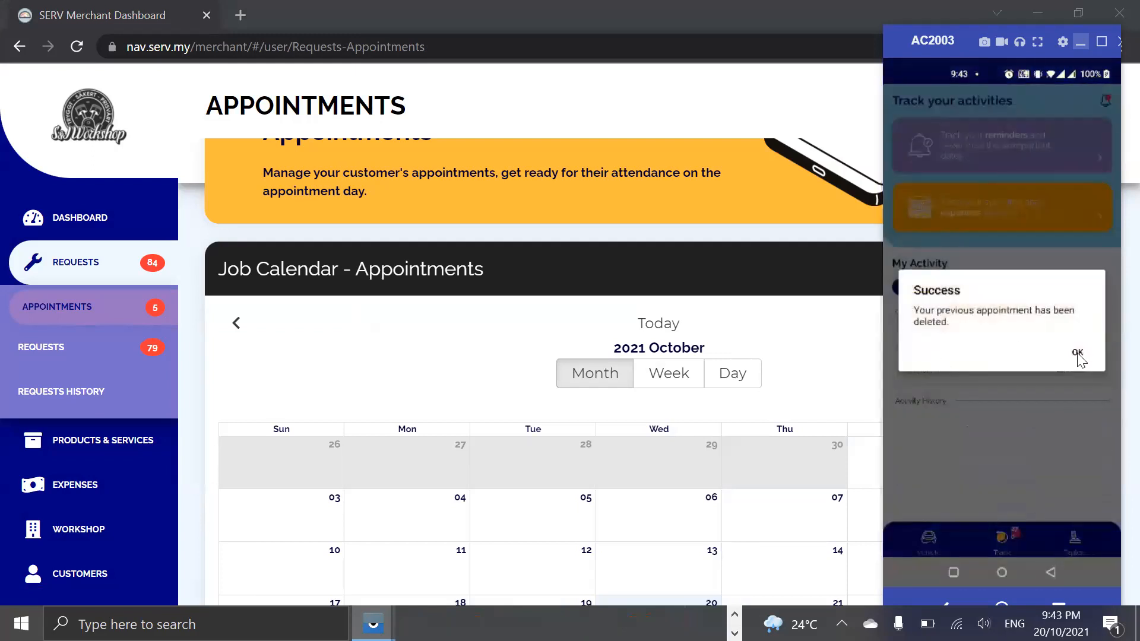
{"action": "left_click", "coordinate": [1078, 356]}
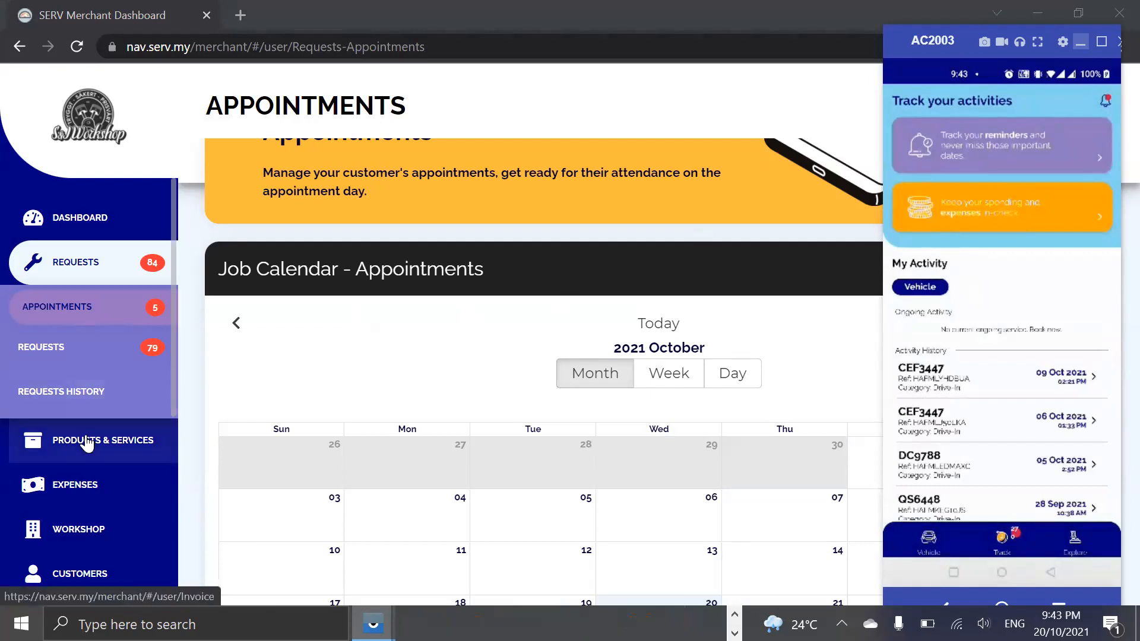
Switch back to the merchant dashboard, open the workshop's profile and look through its details and business hours.
{"action": "scroll", "coordinate": [83, 440], "scroll_direction": "down", "scroll_amount": 1}
{"action": "left_click", "coordinate": [94, 480]}
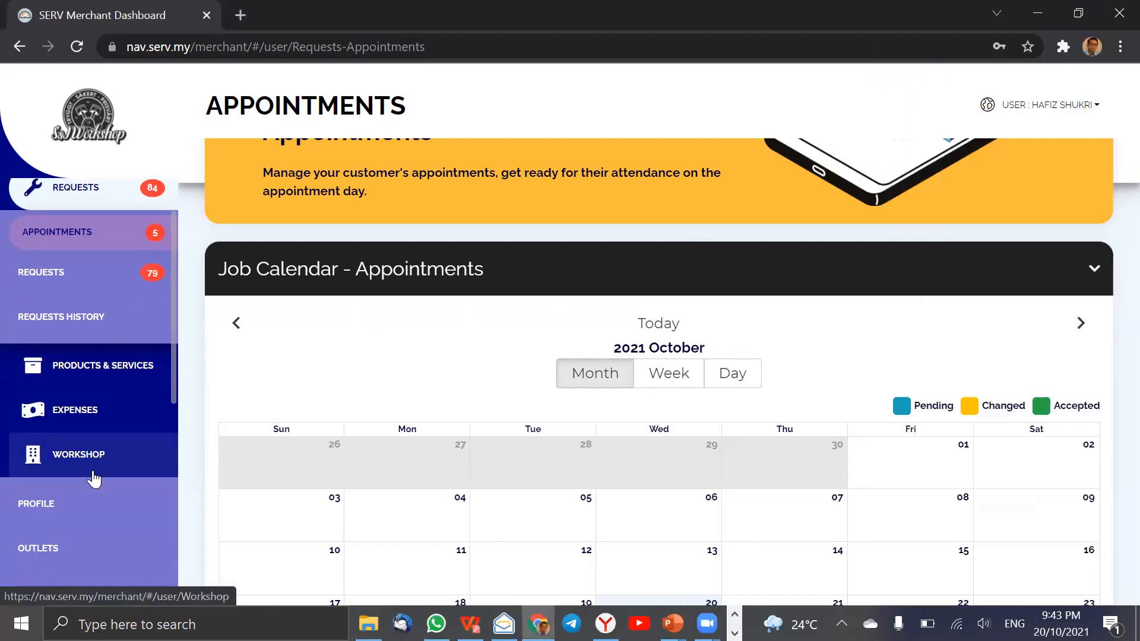
{"action": "left_click", "coordinate": [69, 478]}
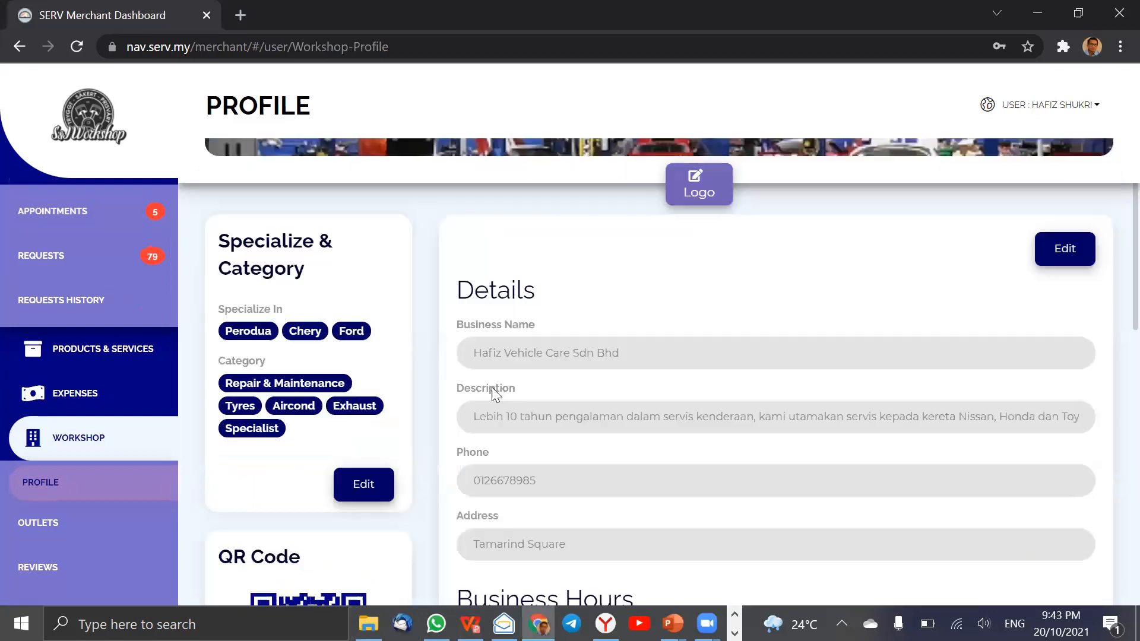
{"action": "scroll", "coordinate": [408, 469], "scroll_direction": "down", "scroll_amount": 3}
{"action": "scroll", "coordinate": [336, 471], "scroll_direction": "down", "scroll_amount": 1}
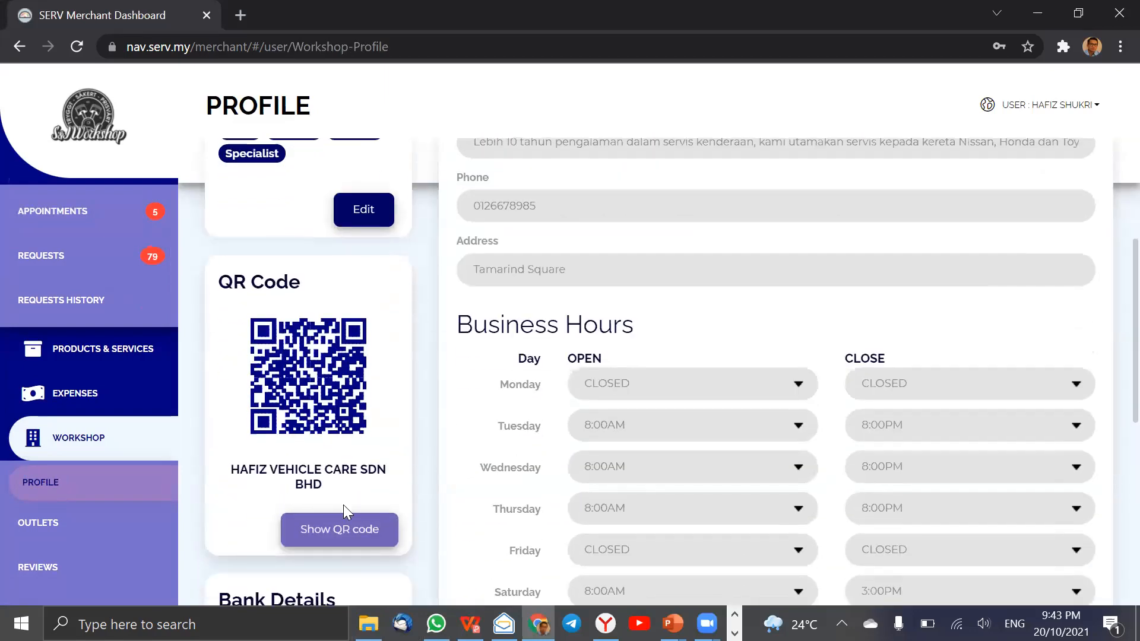
Display the workshop's enlarged Guided QR code from the profile page so that it is fully in view.
{"action": "left_click", "coordinate": [346, 535]}
{"action": "scroll", "coordinate": [424, 435], "scroll_direction": "down", "scroll_amount": 5}
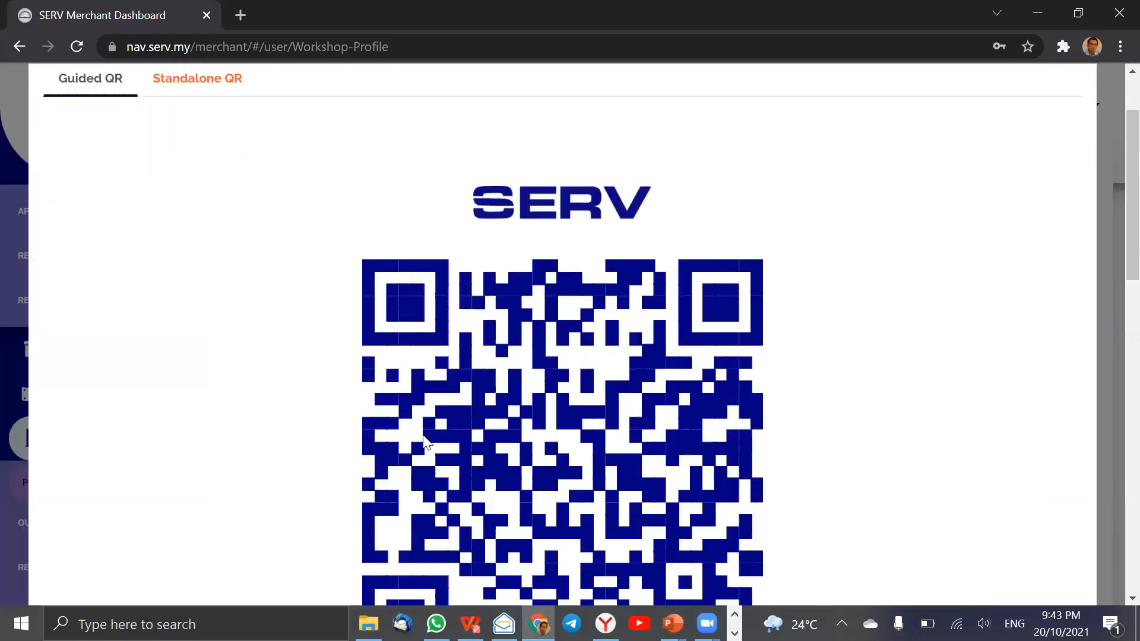
{"action": "scroll", "coordinate": [423, 436], "scroll_direction": "up", "scroll_amount": 1}
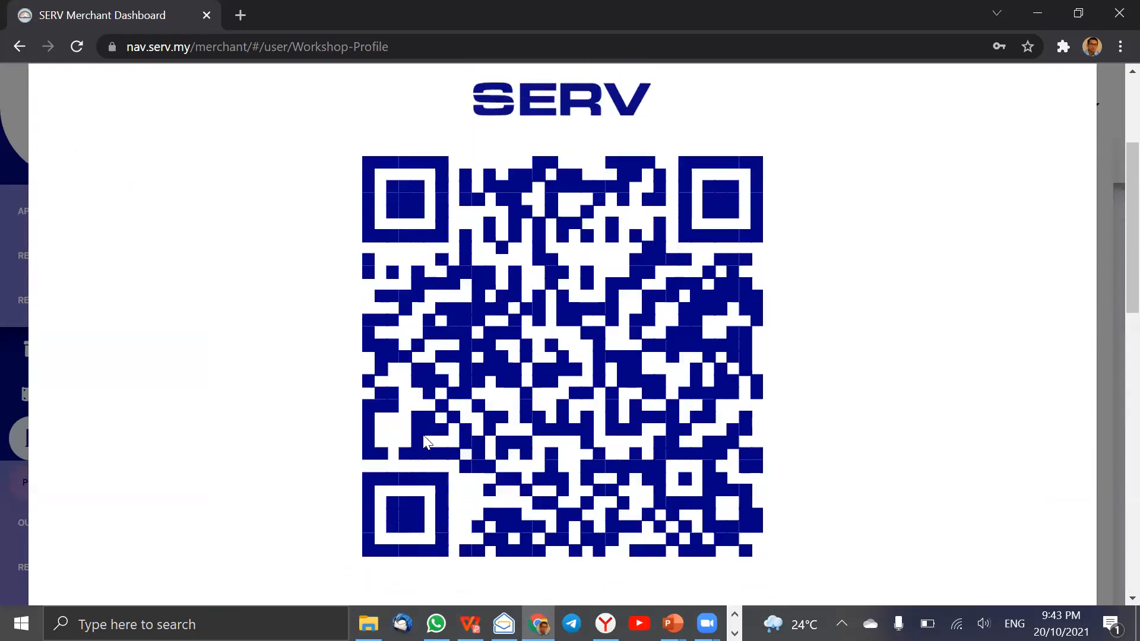
{"action": "scroll", "coordinate": [910, 160], "scroll_direction": "up", "scroll_amount": 3}
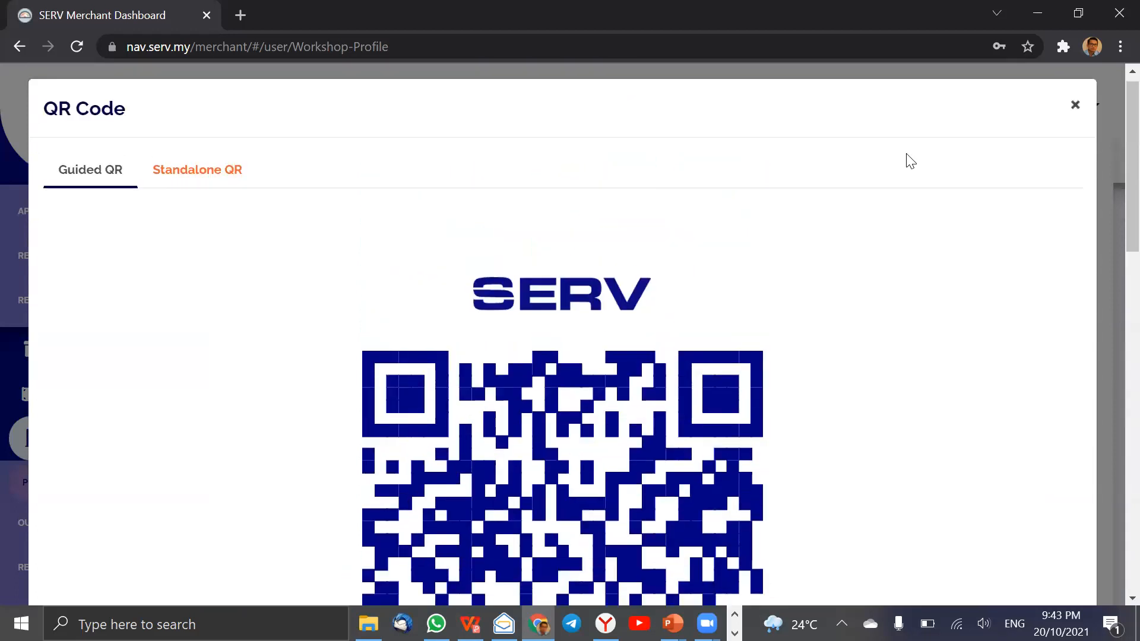
{"action": "key", "text": "Escape"}
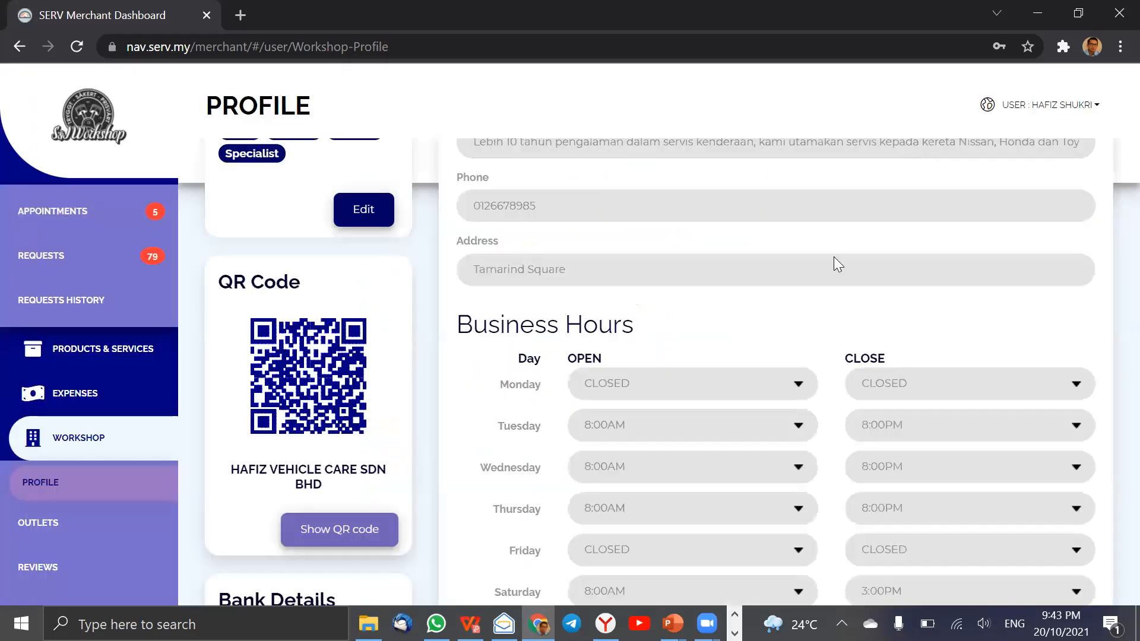
{"action": "left_click", "coordinate": [343, 528]}
{"action": "scroll", "coordinate": [572, 462], "scroll_direction": "down", "scroll_amount": 1}
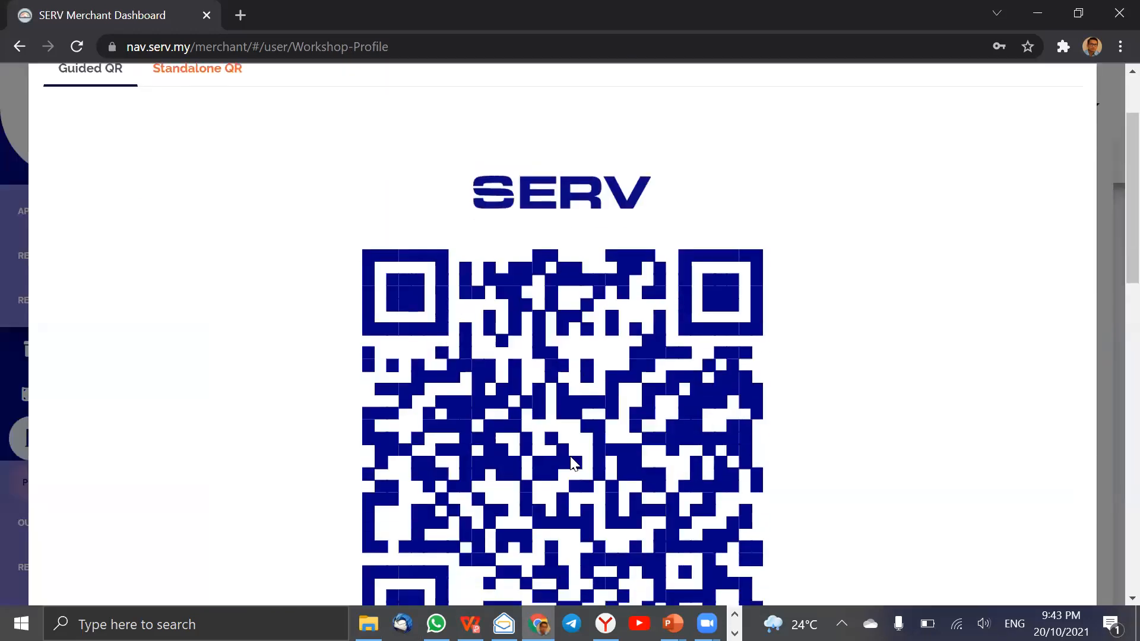
{"action": "scroll", "coordinate": [713, 550], "scroll_direction": "down", "scroll_amount": 1}
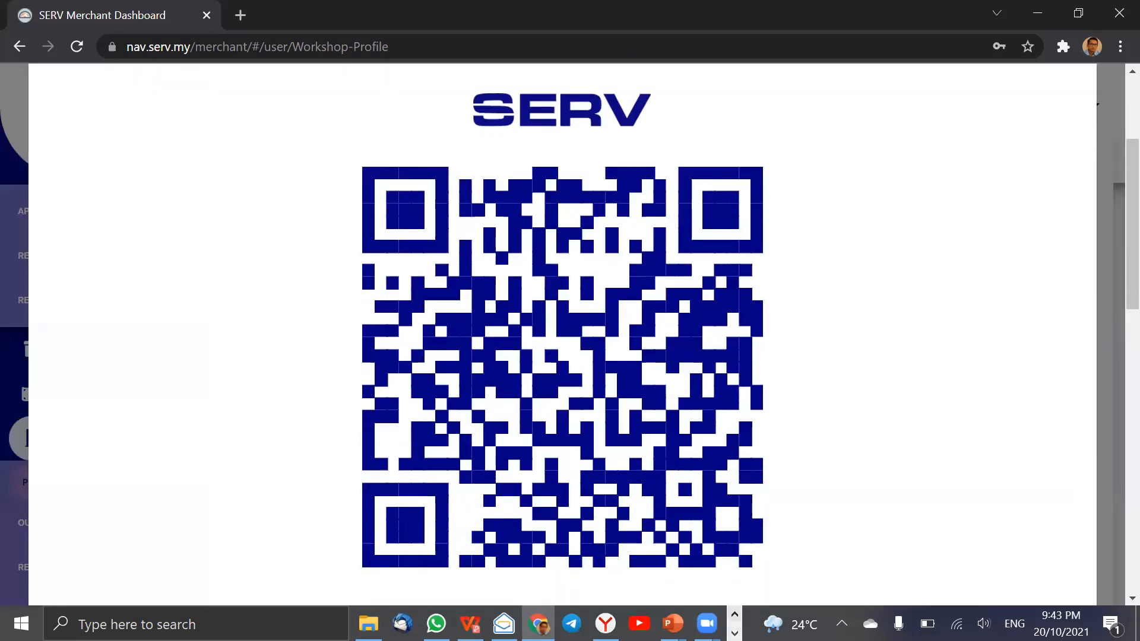
Switch to the mirrored phone app and scan the workshop's QR code to request service for the Proton Saga.
{"action": "left_click", "coordinate": [735, 633]}
{"action": "mouse_move", "coordinate": [373, 624]}
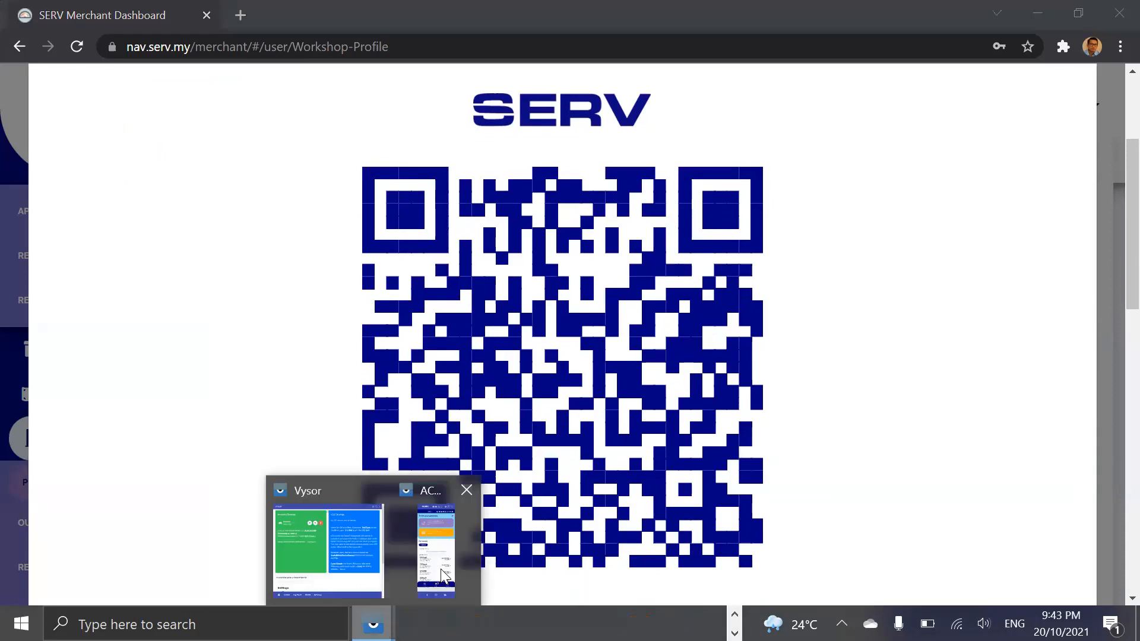
{"action": "left_click", "coordinate": [447, 551]}
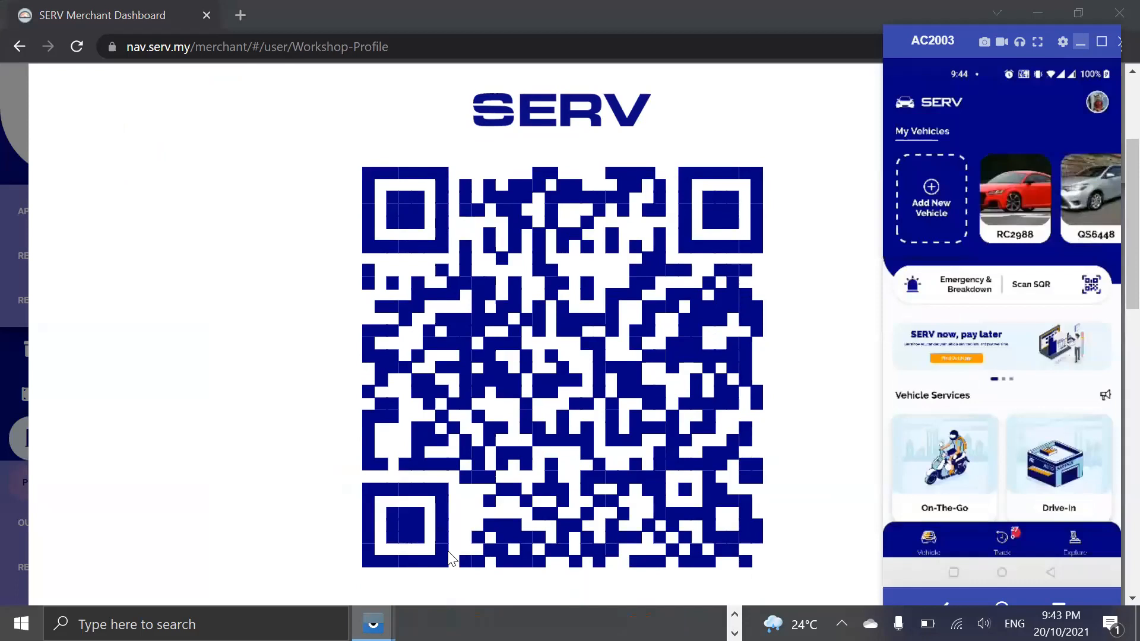
{"action": "left_click", "coordinate": [1038, 289]}
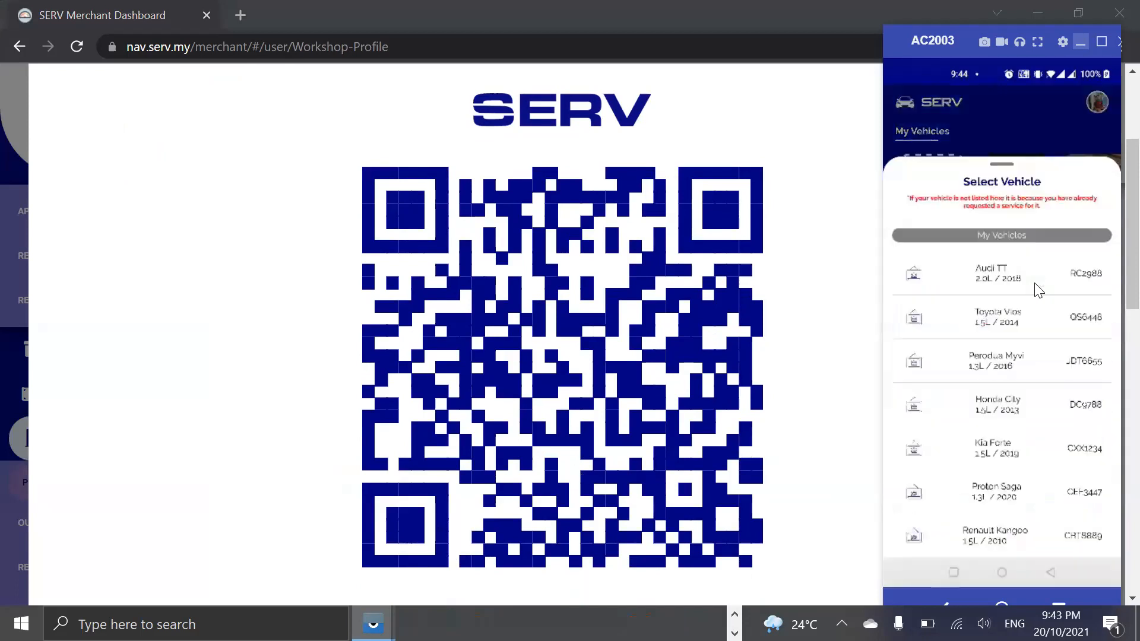
{"action": "left_click", "coordinate": [1037, 289]}
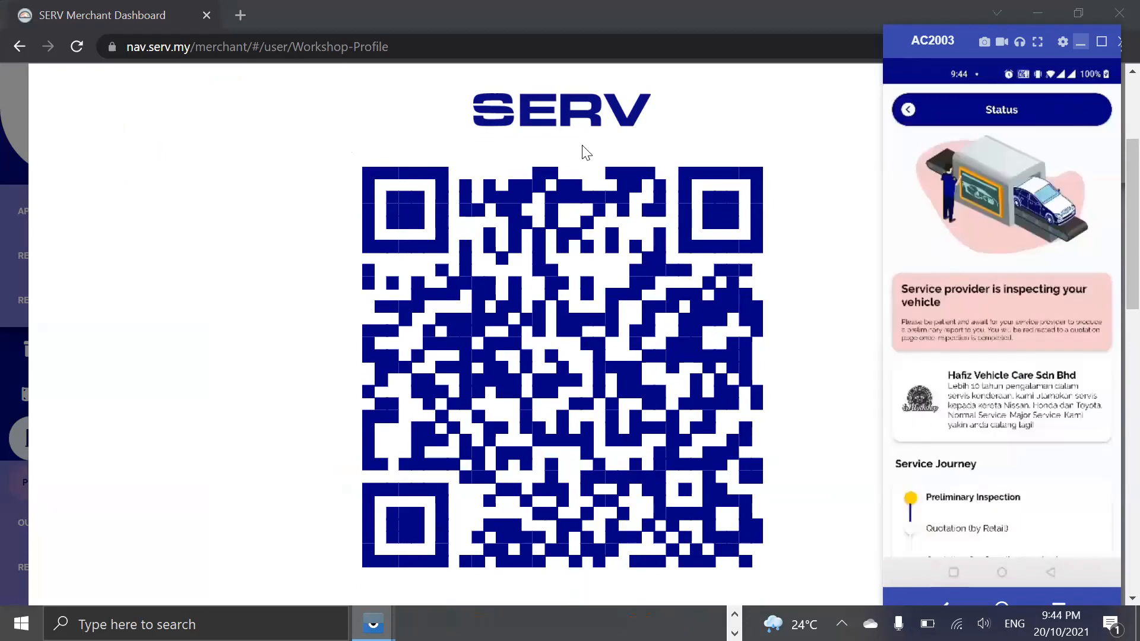
Close the QR code in the merchant dashboard and open the new Proton Saga request from the current requests.
{"action": "left_click", "coordinate": [654, 288]}
{"action": "left_click", "coordinate": [1112, 126]}
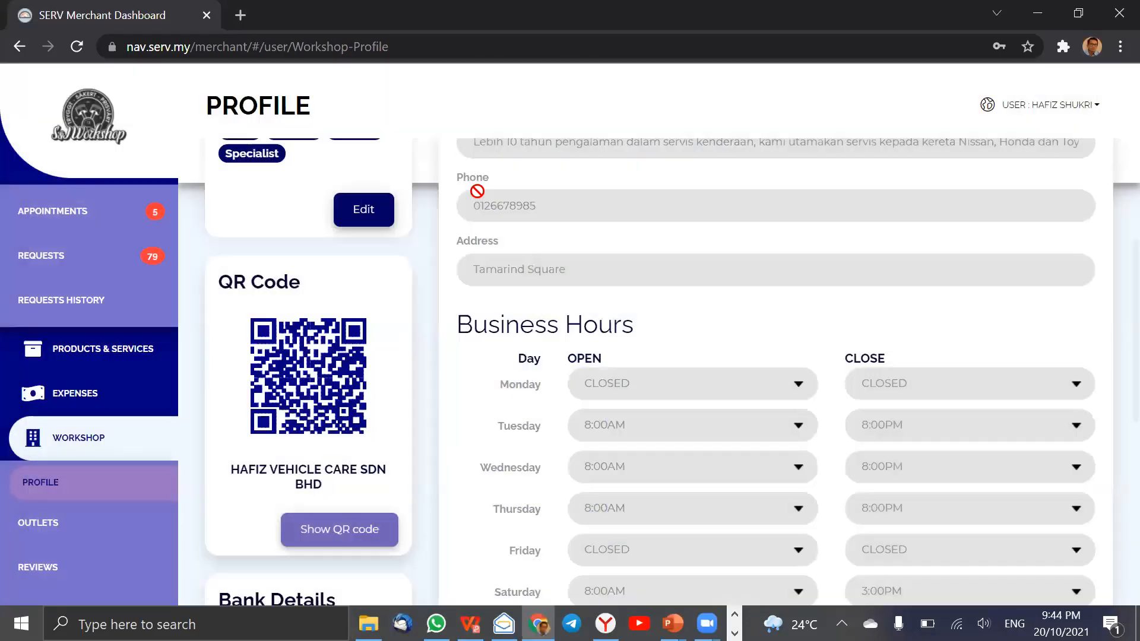
{"action": "left_click", "coordinate": [82, 278]}
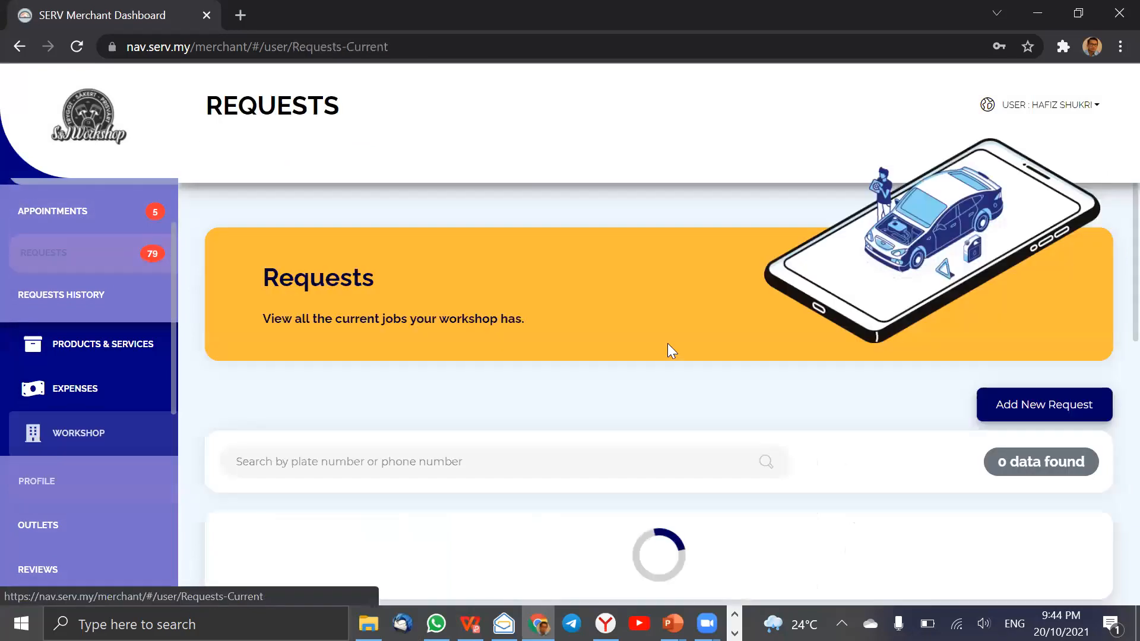
{"action": "scroll", "coordinate": [668, 347], "scroll_direction": "down", "scroll_amount": 10}
{"action": "scroll", "coordinate": [672, 353], "scroll_direction": "down", "scroll_amount": 3}
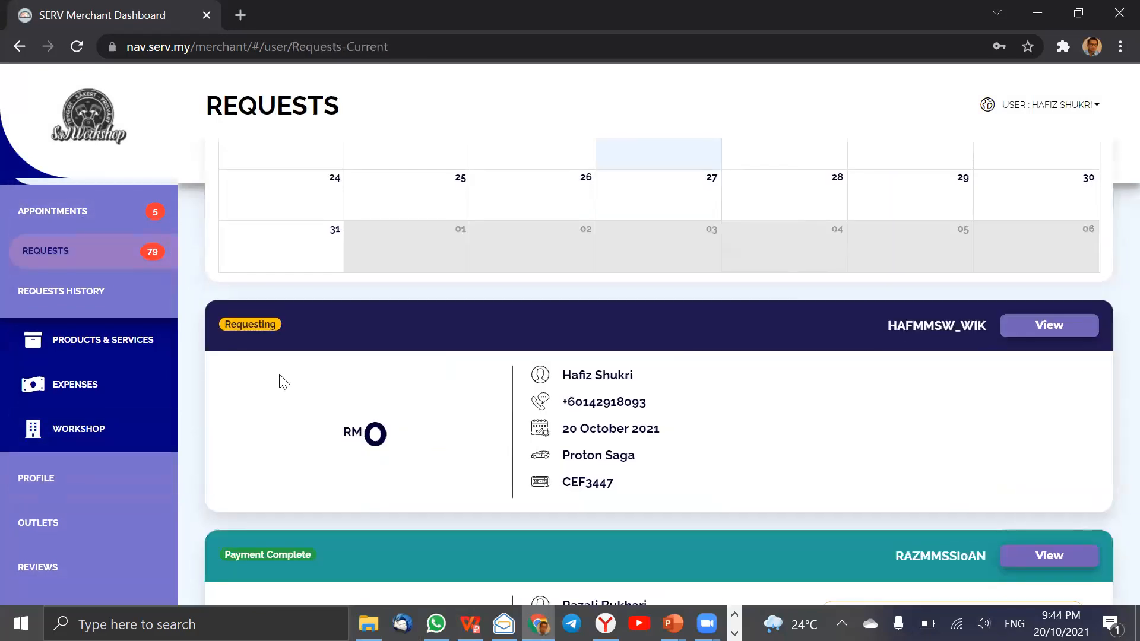
{"action": "left_click", "coordinate": [1062, 324]}
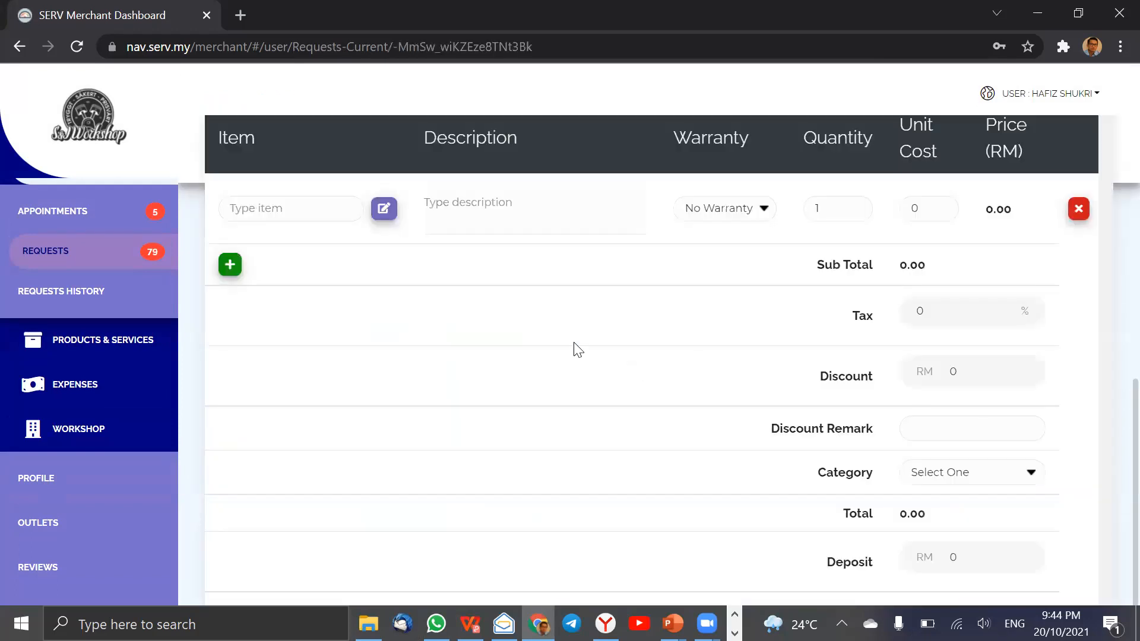
Review the request's progress, collapse its vehicle and user details, and examine the blank quotation form.
{"action": "scroll", "coordinate": [574, 349], "scroll_direction": "up", "scroll_amount": 10}
{"action": "left_click", "coordinate": [468, 414]}
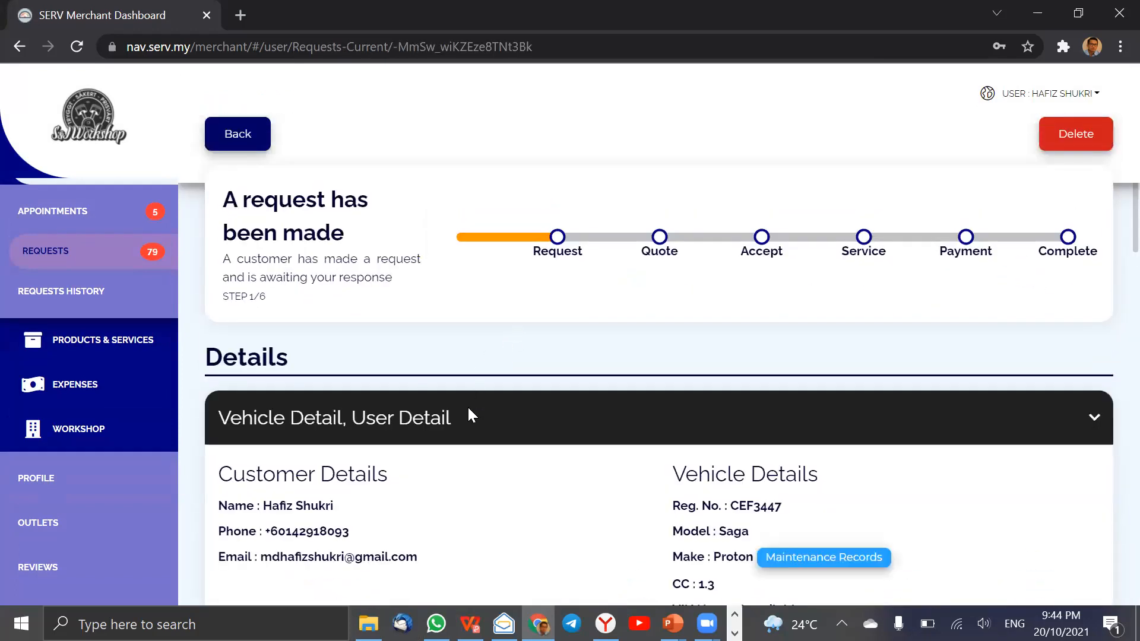
{"action": "left_click", "coordinate": [470, 415]}
{"action": "scroll", "coordinate": [472, 414], "scroll_direction": "down", "scroll_amount": 5}
{"action": "scroll", "coordinate": [468, 408], "scroll_direction": "down", "scroll_amount": 5}
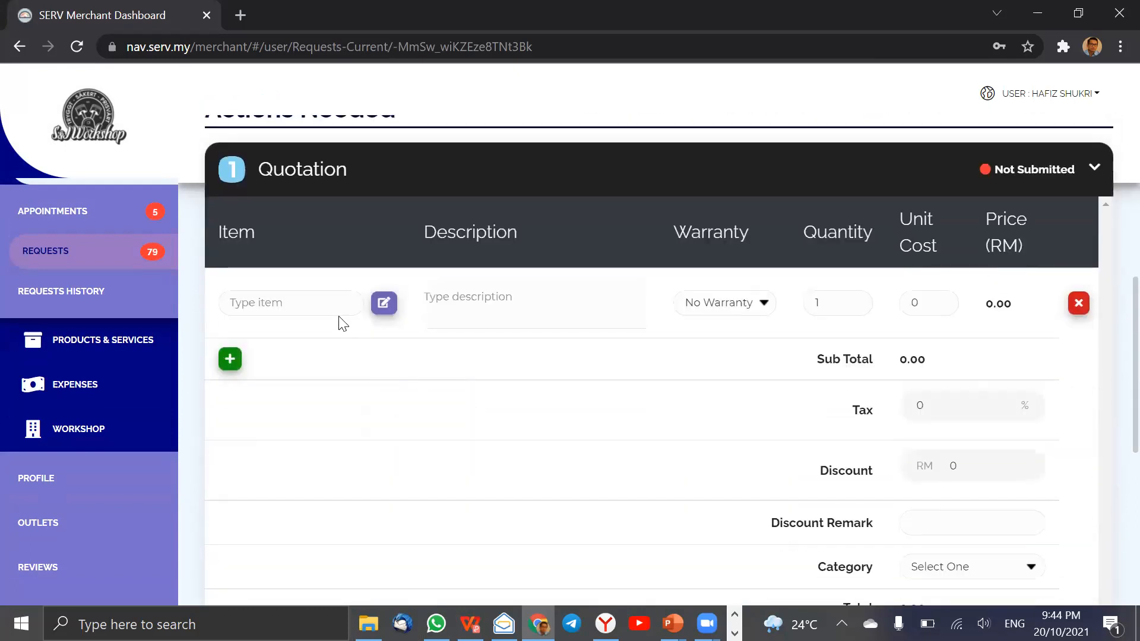
Delete the new Proton Saga request permanently and confirm the deletion.
{"action": "scroll", "coordinate": [343, 322], "scroll_direction": "up", "scroll_amount": 10}
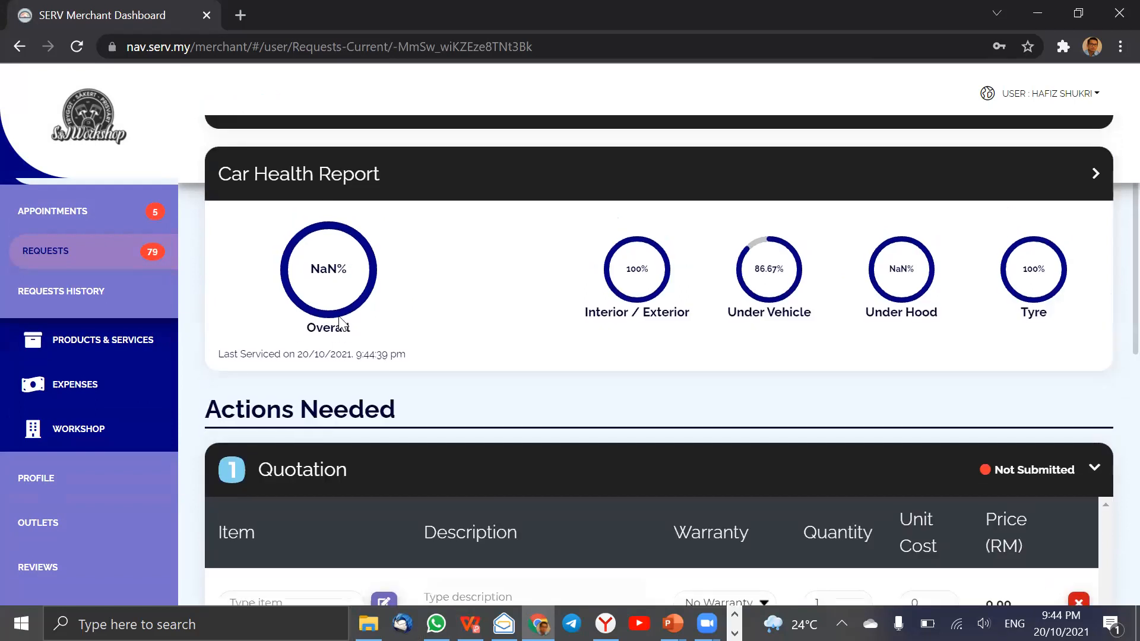
{"action": "left_click", "coordinate": [1072, 173]}
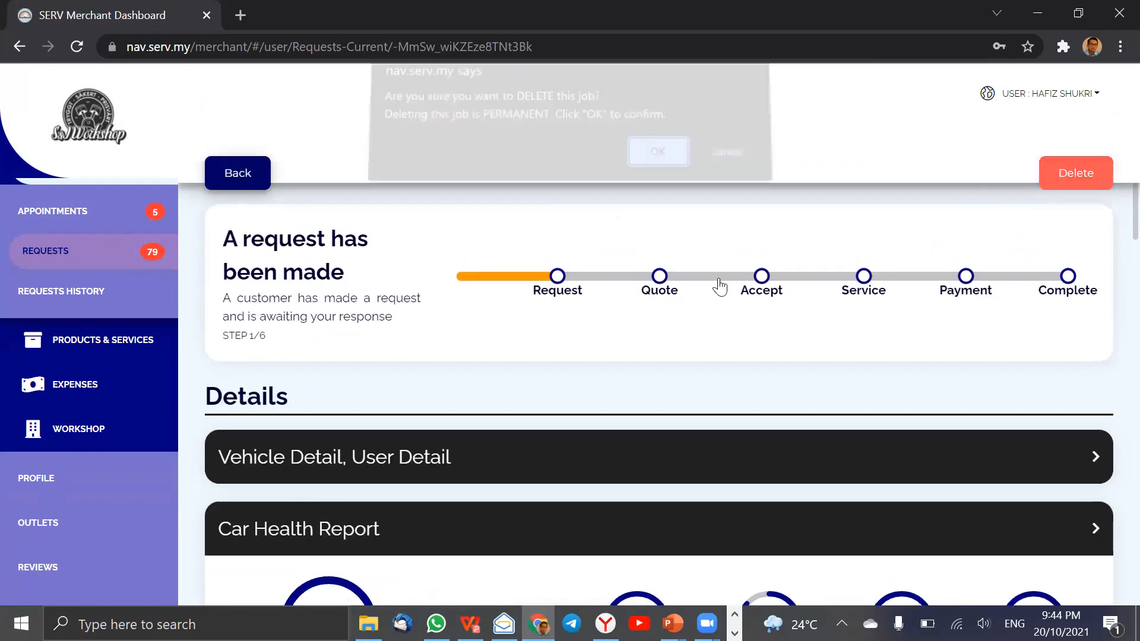
{"action": "left_click", "coordinate": [660, 163]}
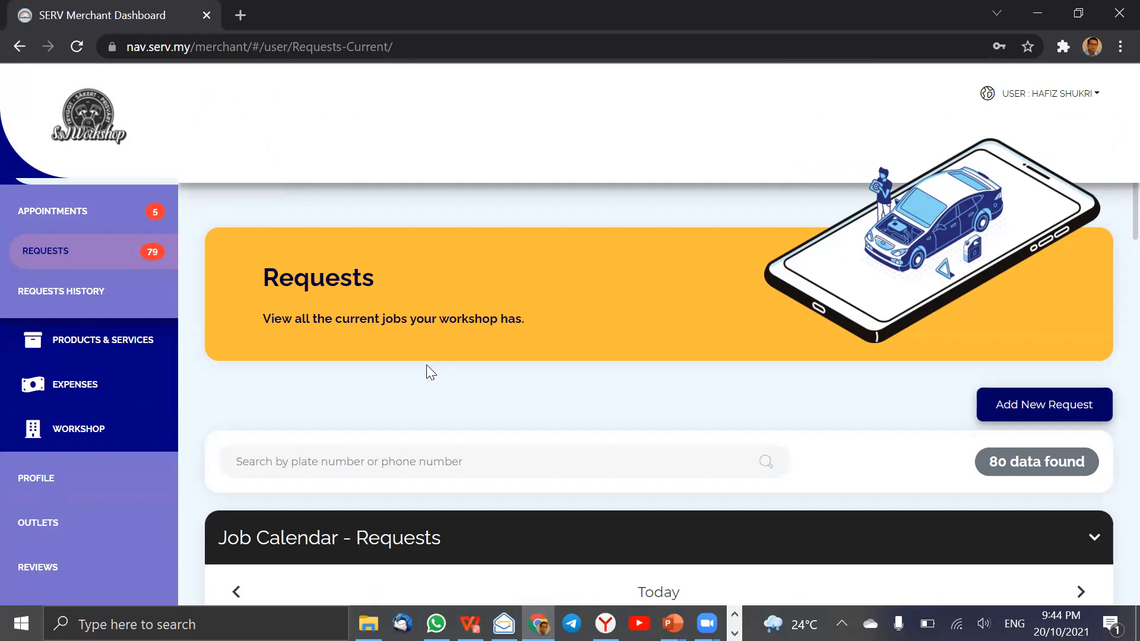
Collapse the expanded Requests and Workshop sections and open the Purchasing page under Expenses.
{"action": "scroll", "coordinate": [102, 275], "scroll_direction": "up", "scroll_amount": 2}
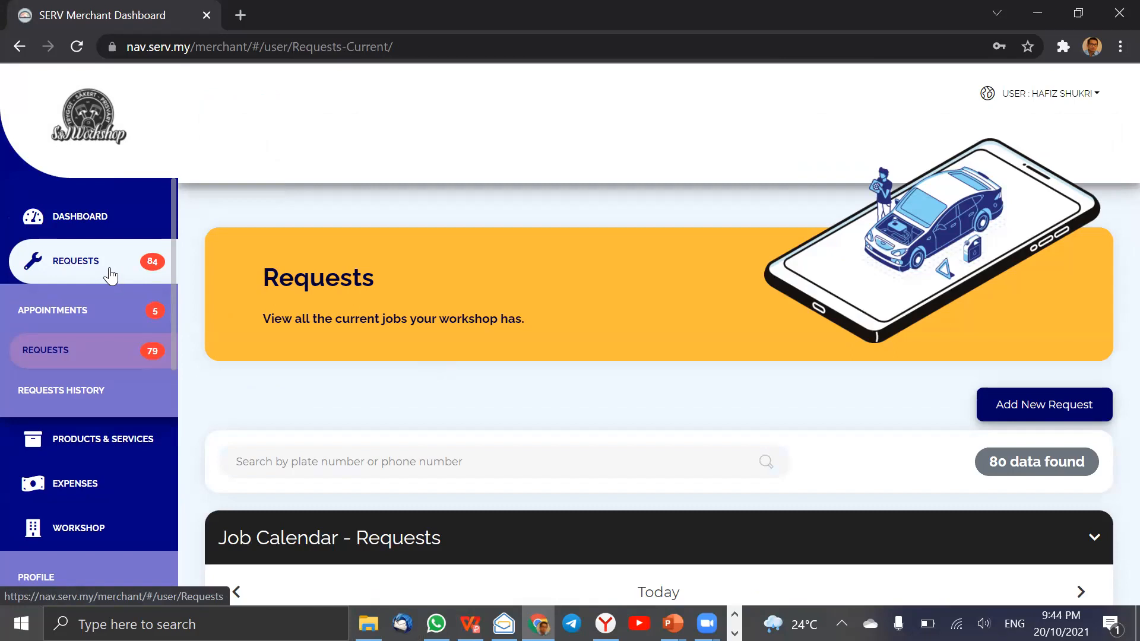
{"action": "left_click", "coordinate": [98, 274]}
{"action": "left_click", "coordinate": [94, 397]}
{"action": "left_click", "coordinate": [94, 400]}
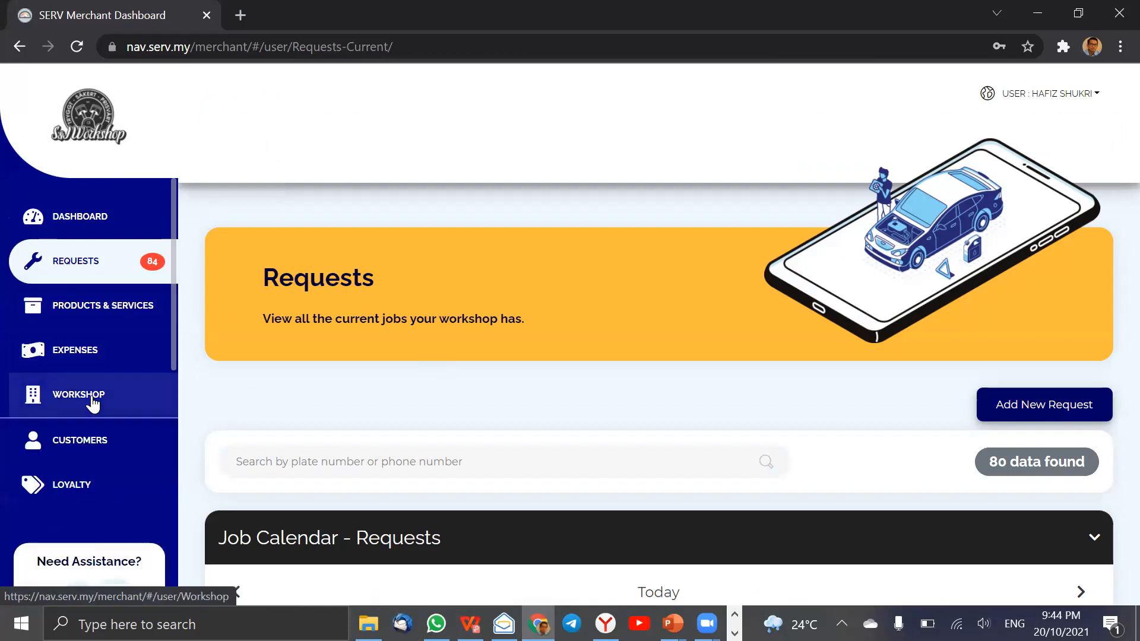
{"action": "left_click", "coordinate": [98, 362]}
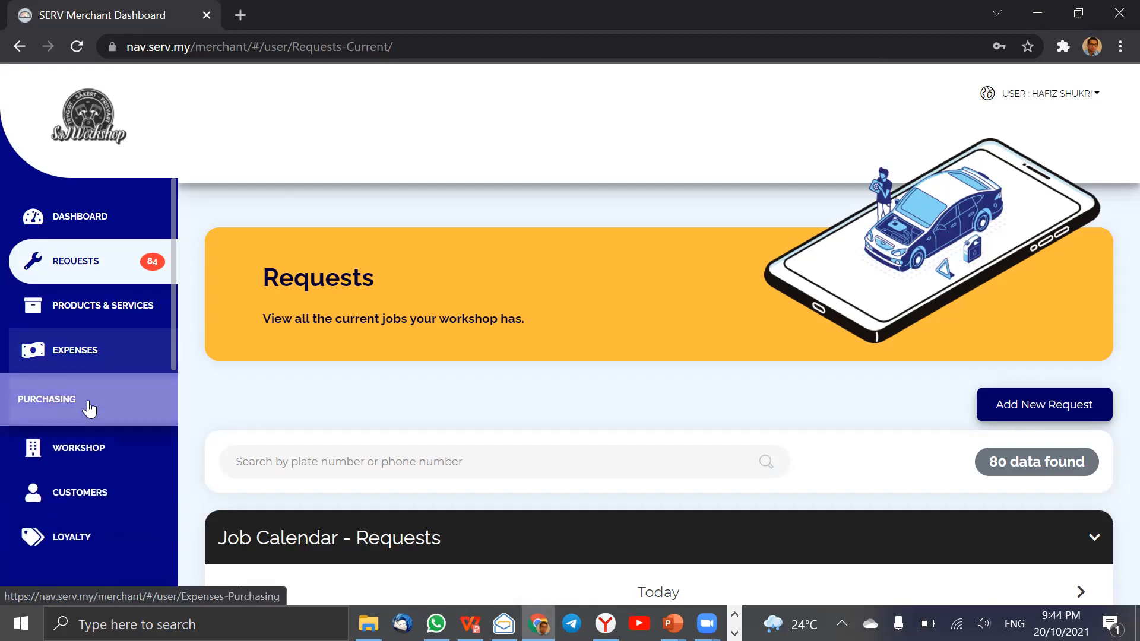
{"action": "left_click", "coordinate": [89, 409]}
{"action": "scroll", "coordinate": [190, 406], "scroll_direction": "down", "scroll_amount": 1}
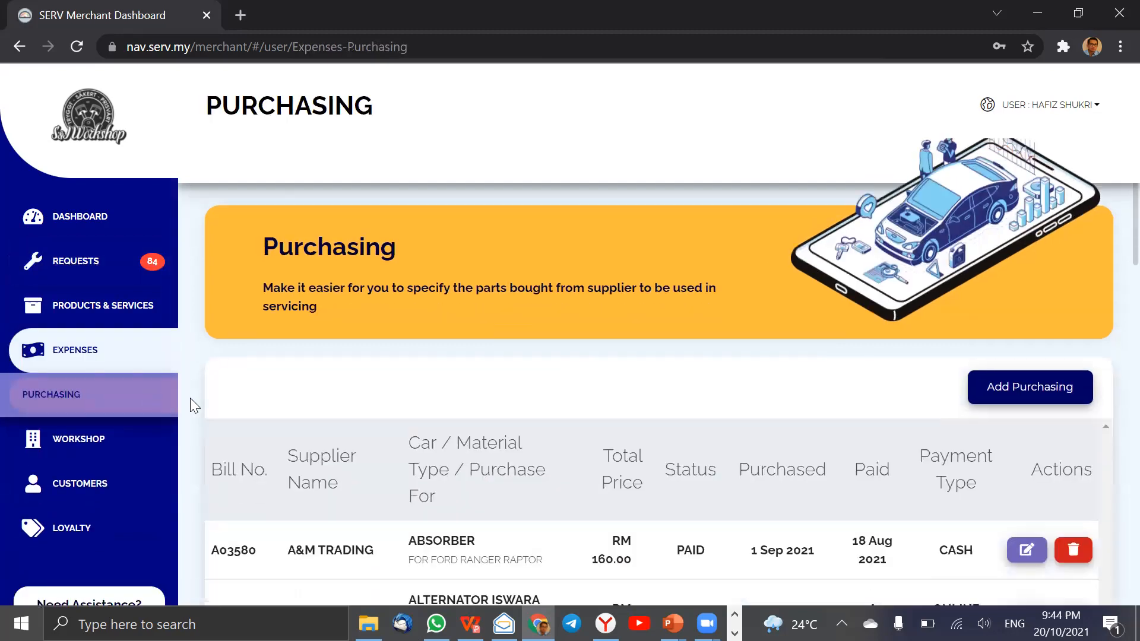
Open a blank purchasing entry, examine its fields through the payment date calendar, and close it without saving.
{"action": "scroll", "coordinate": [190, 406], "scroll_direction": "down", "scroll_amount": 2}
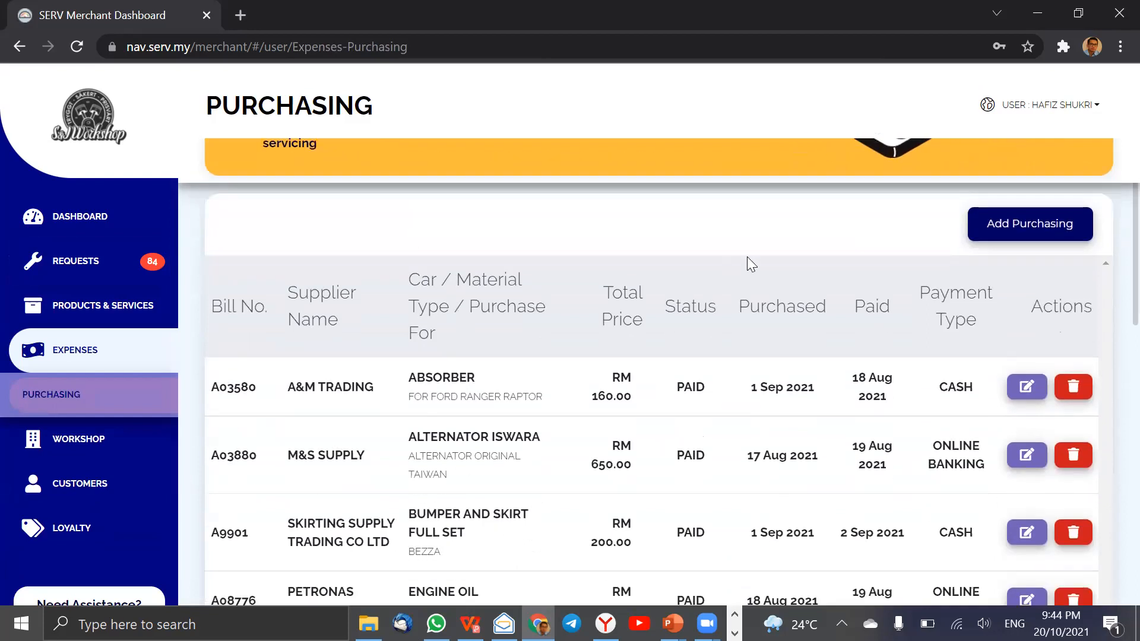
{"action": "left_click", "coordinate": [1003, 236]}
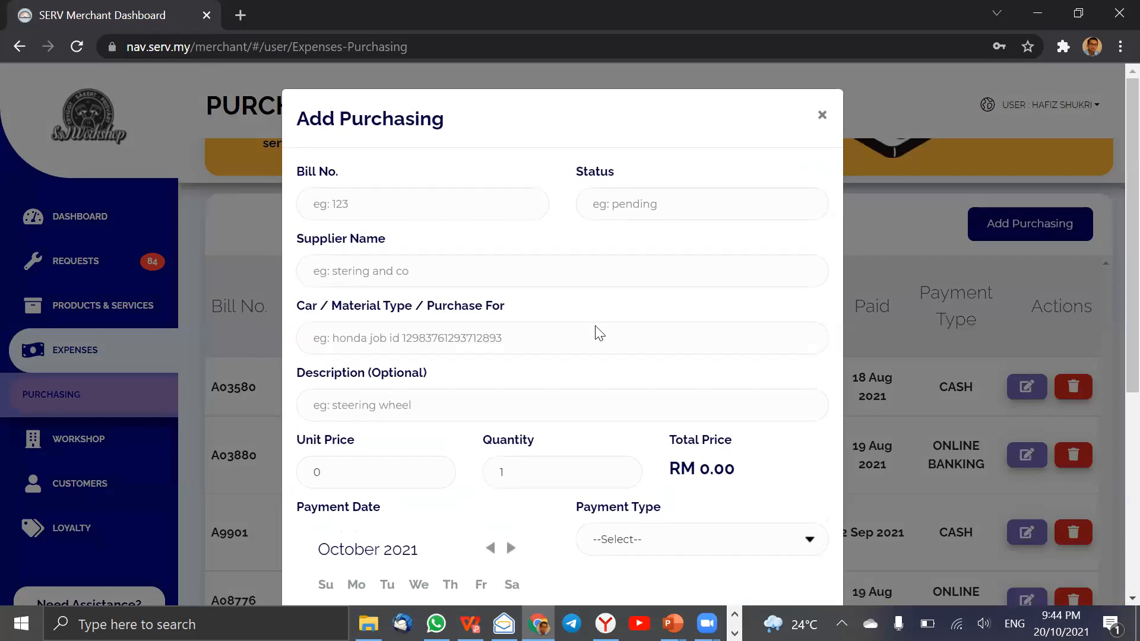
{"action": "scroll", "coordinate": [598, 333], "scroll_direction": "down", "scroll_amount": 2}
{"action": "scroll", "coordinate": [427, 543], "scroll_direction": "down", "scroll_amount": 2}
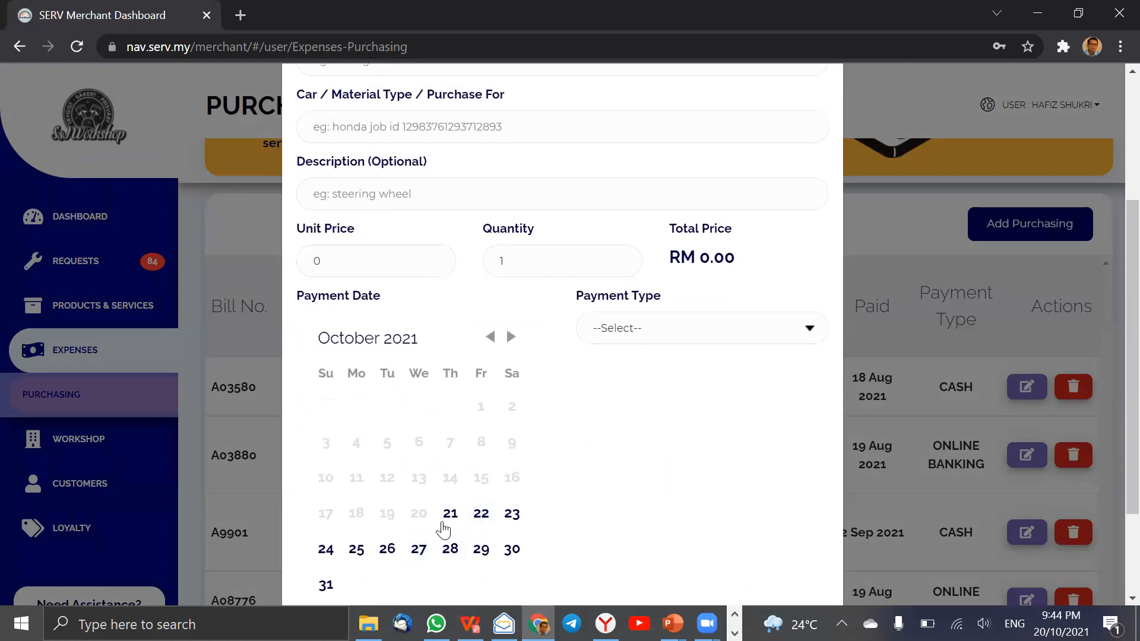
{"action": "scroll", "coordinate": [963, 181], "scroll_direction": "up", "scroll_amount": 4}
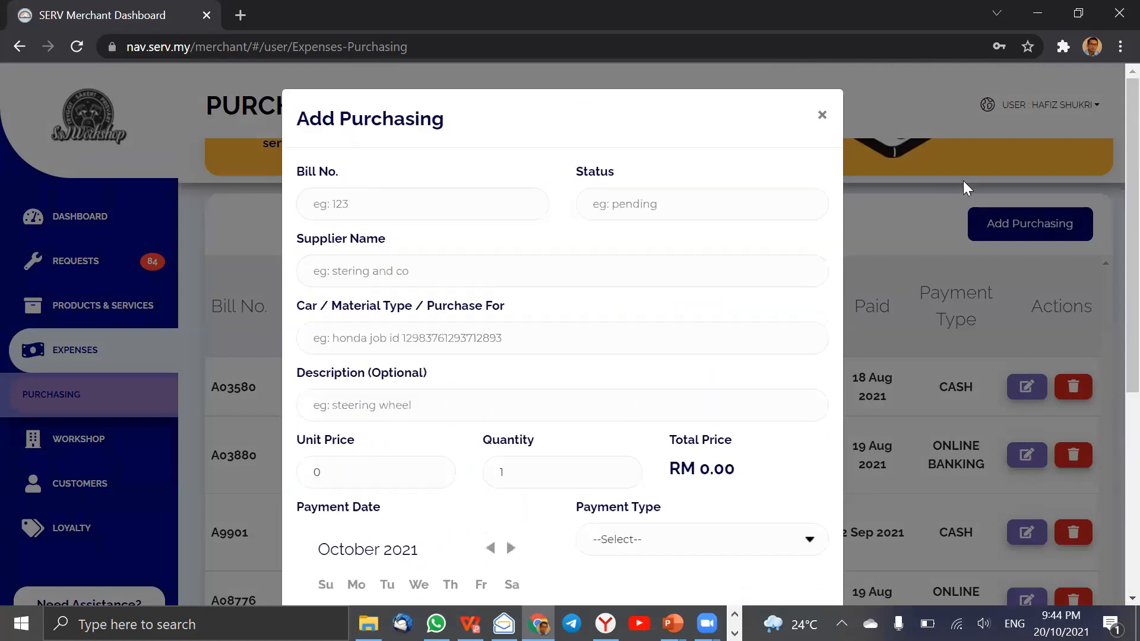
{"action": "left_click", "coordinate": [860, 137]}
Review the recorded supplier purchases, collapsing the Expenses section and switching to the Customers page when done.
{"action": "scroll", "coordinate": [817, 341], "scroll_direction": "down", "scroll_amount": 7}
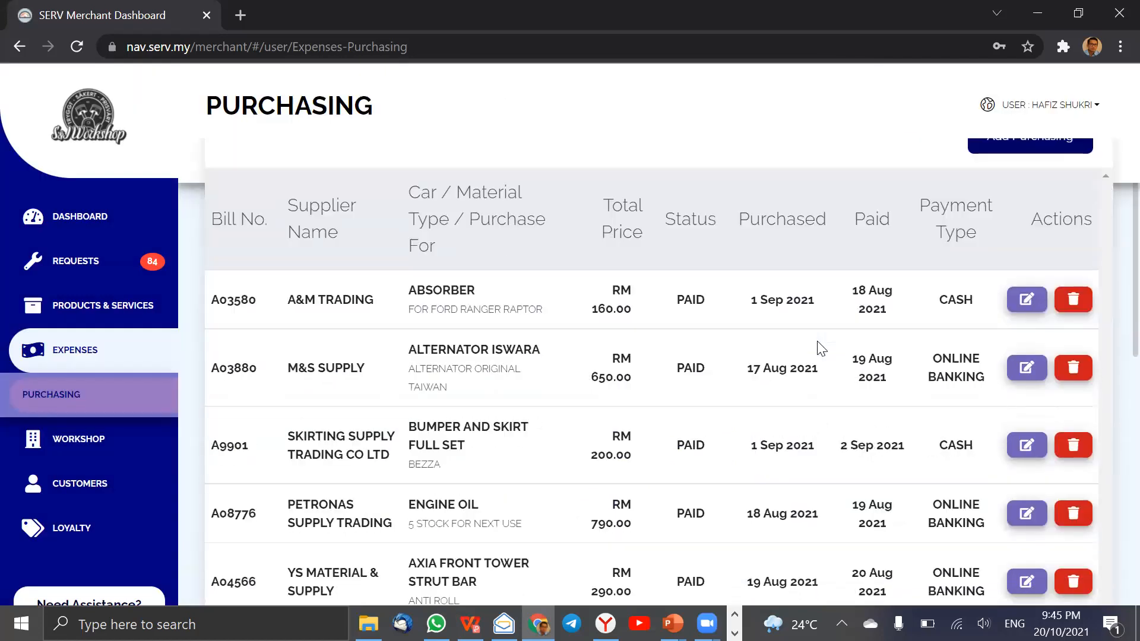
{"action": "scroll", "coordinate": [819, 342], "scroll_direction": "down", "scroll_amount": 1}
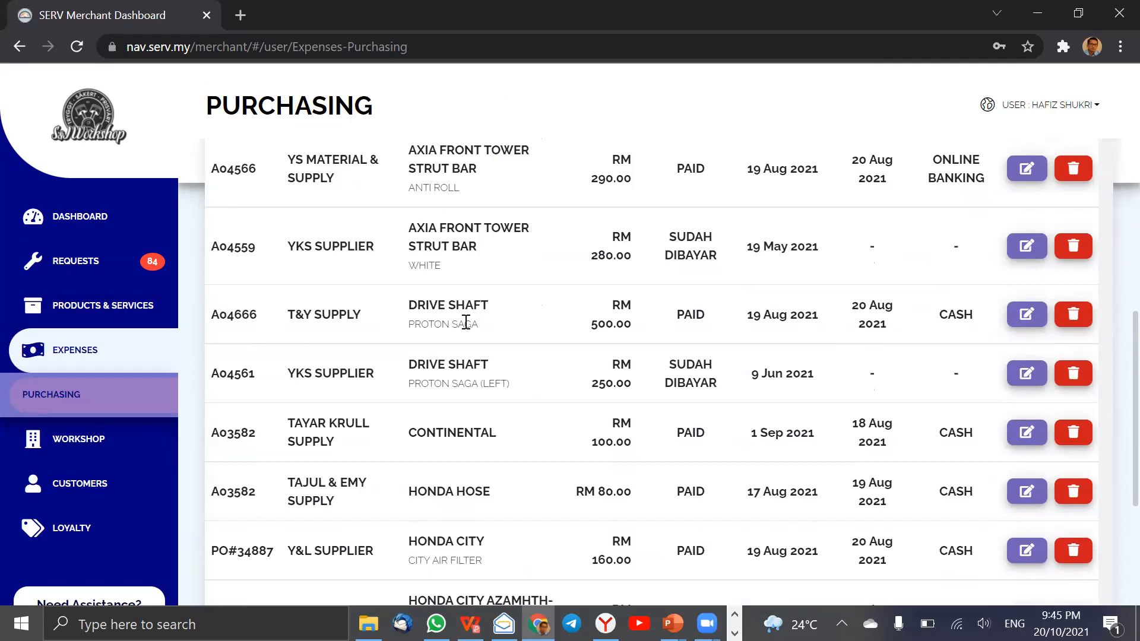
{"action": "scroll", "coordinate": [467, 321], "scroll_direction": "down", "scroll_amount": 1}
{"action": "scroll", "coordinate": [249, 371], "scroll_direction": "up", "scroll_amount": 5}
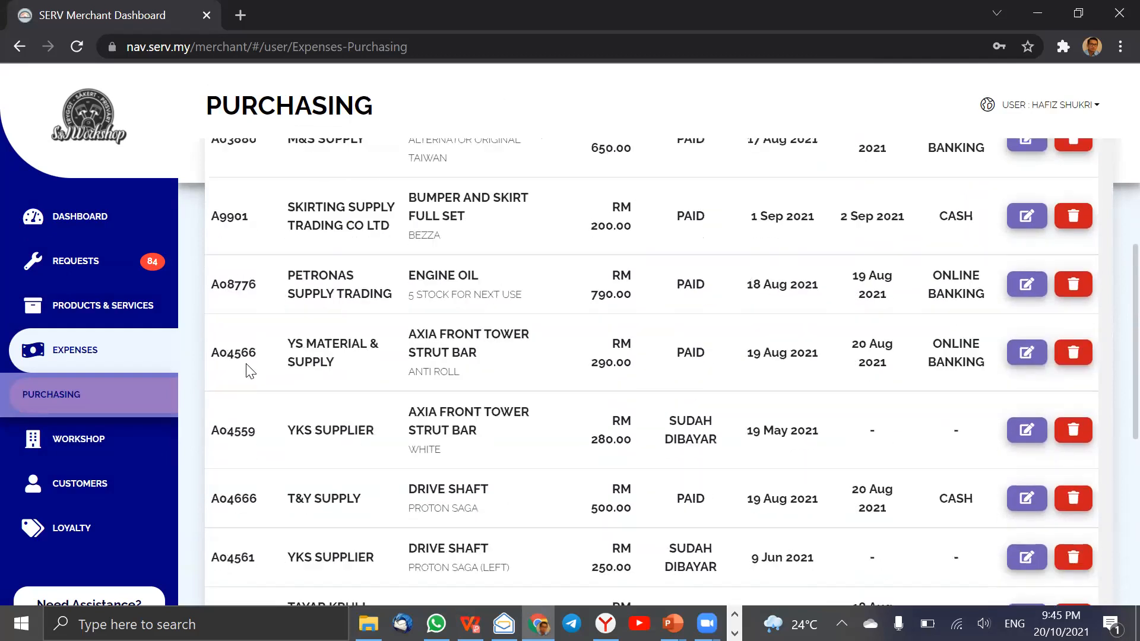
{"action": "left_click", "coordinate": [107, 359]}
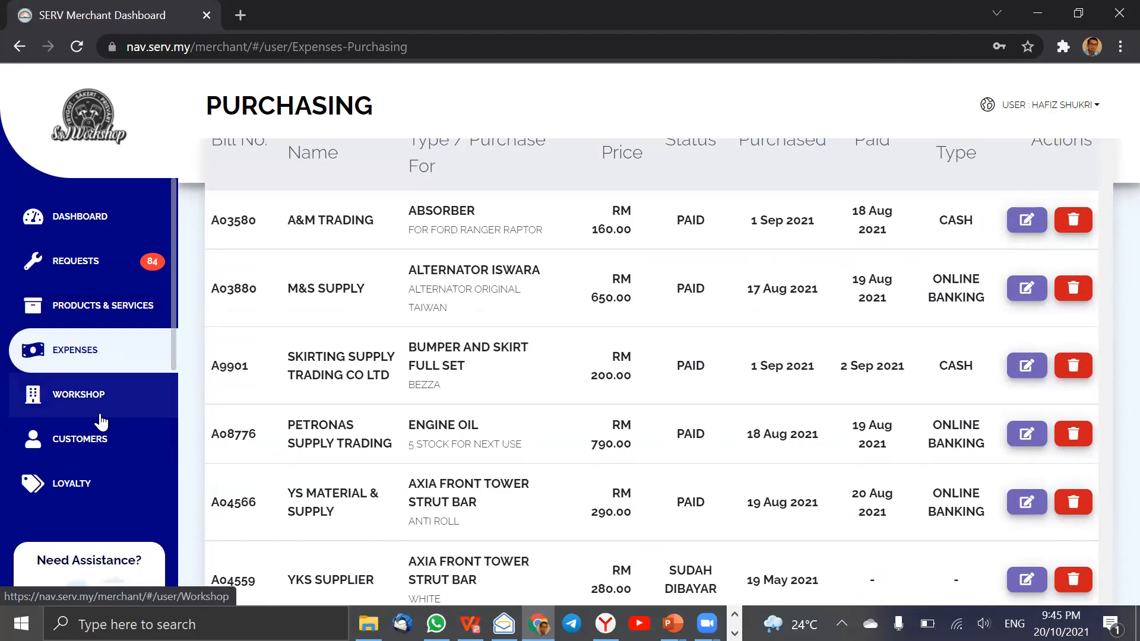
{"action": "left_click", "coordinate": [99, 455]}
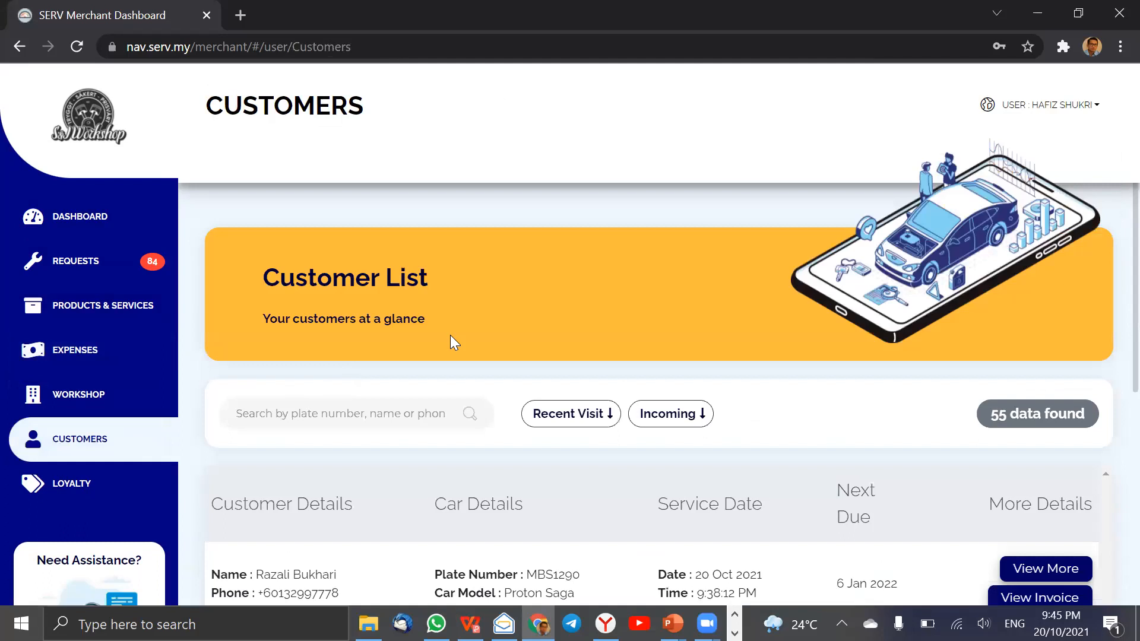
View the invoice and the service details of the first Proton Saga customer in the list, closing each window.
{"action": "scroll", "coordinate": [450, 335], "scroll_direction": "down", "scroll_amount": 3}
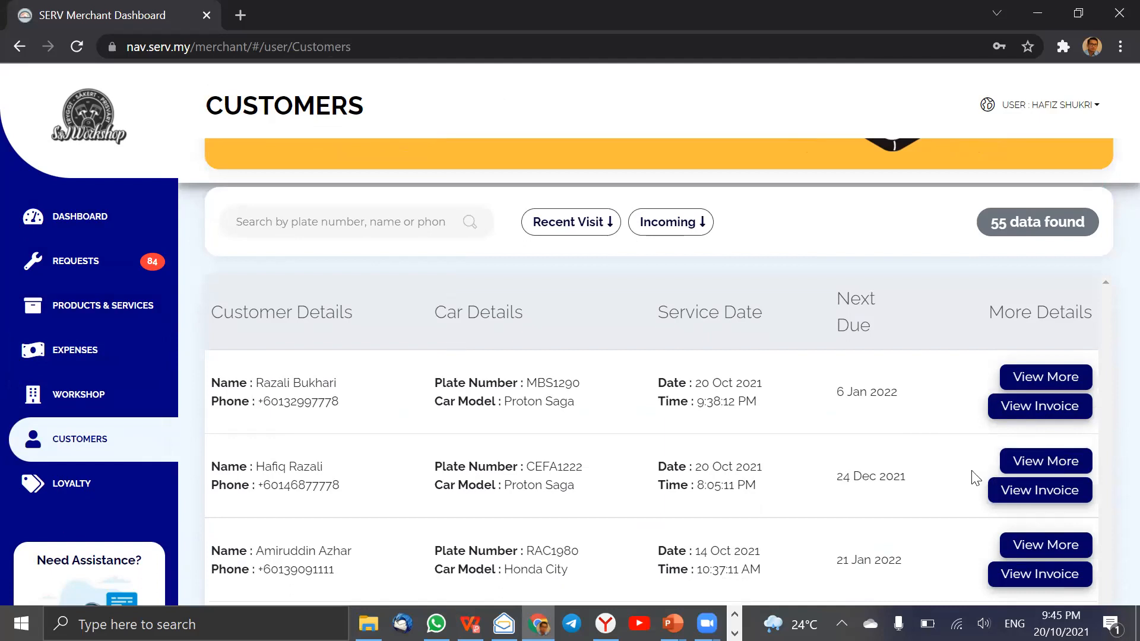
{"action": "scroll", "coordinate": [947, 473], "scroll_direction": "down", "scroll_amount": 1}
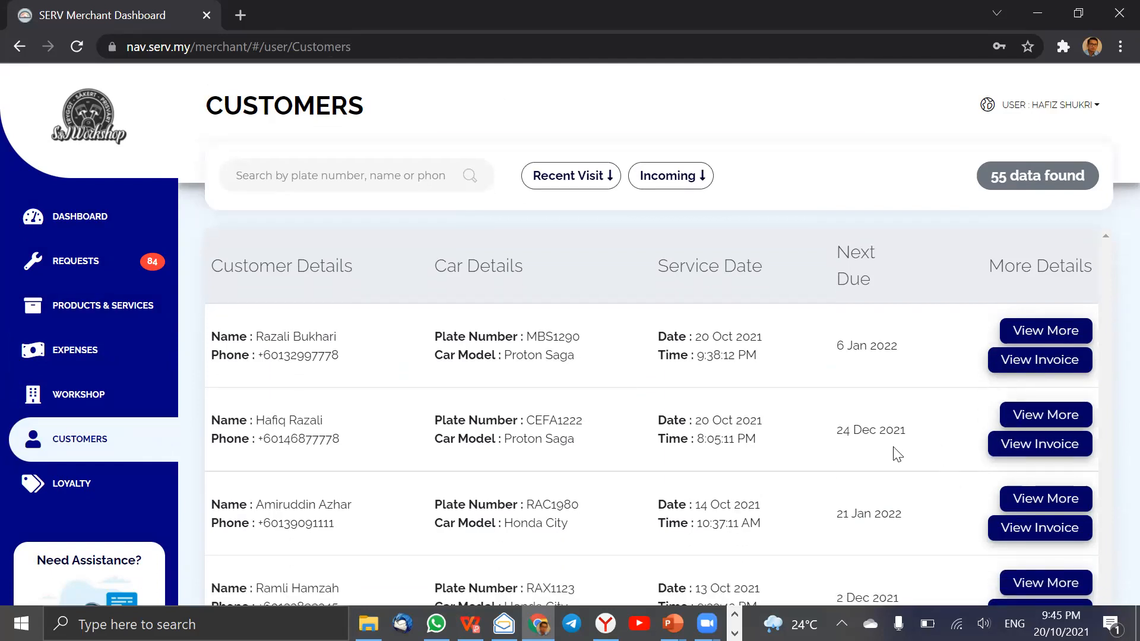
{"action": "scroll", "coordinate": [897, 452], "scroll_direction": "down", "scroll_amount": 1}
{"action": "scroll", "coordinate": [894, 448], "scroll_direction": "up", "scroll_amount": 2}
{"action": "scroll", "coordinate": [895, 449], "scroll_direction": "up", "scroll_amount": 1}
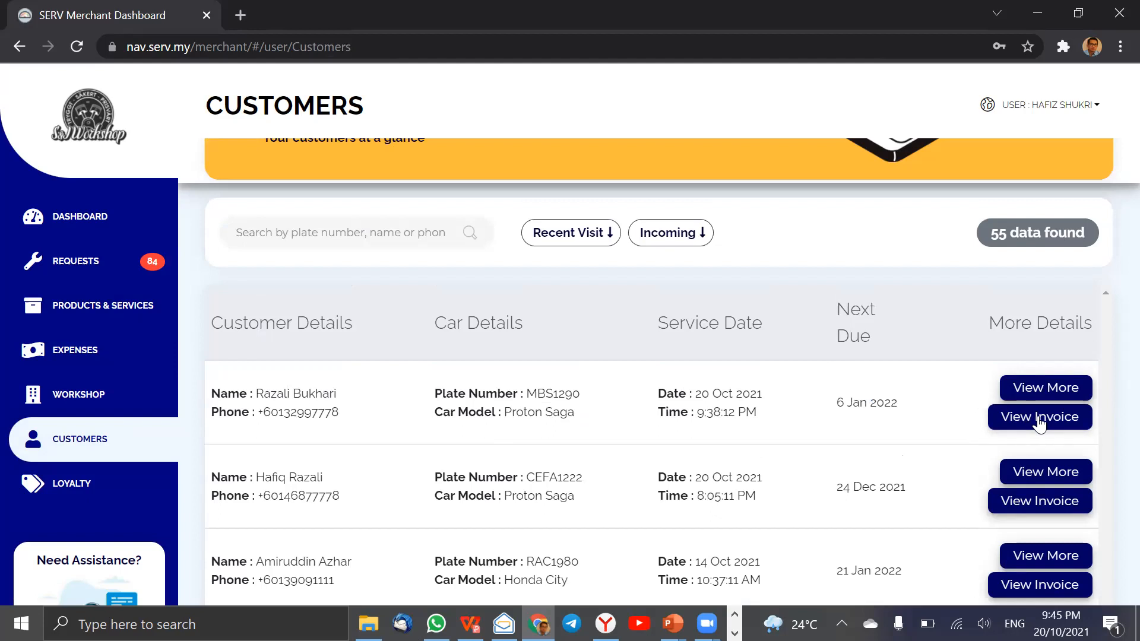
{"action": "scroll", "coordinate": [558, 436], "scroll_direction": "down", "scroll_amount": 8}
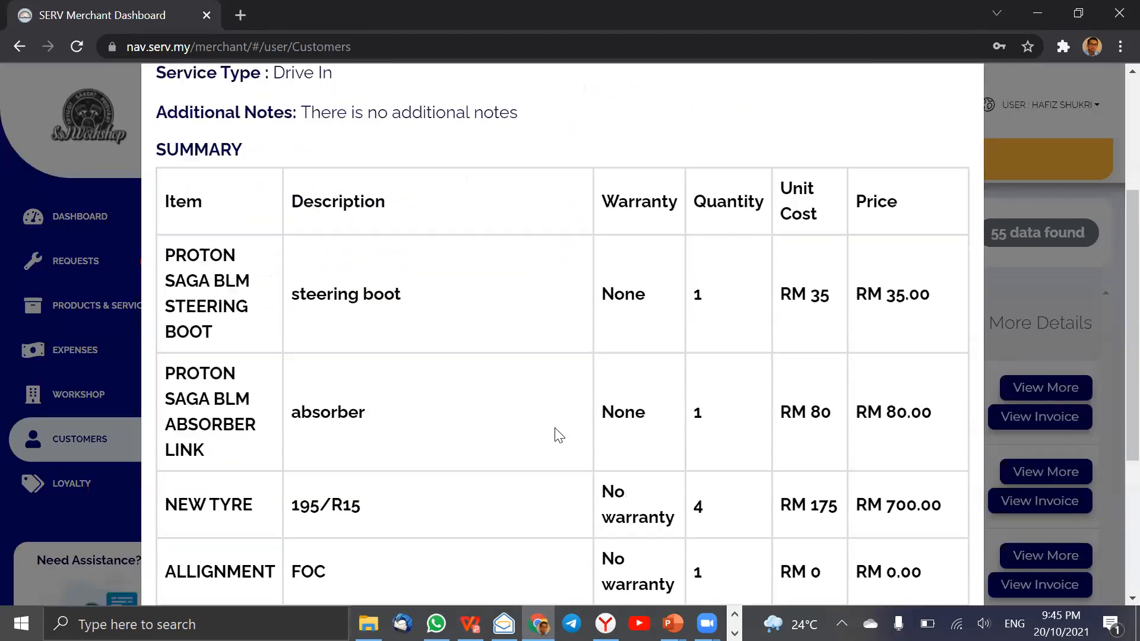
{"action": "left_click", "coordinate": [944, 543]}
{"action": "left_click", "coordinate": [537, 397]}
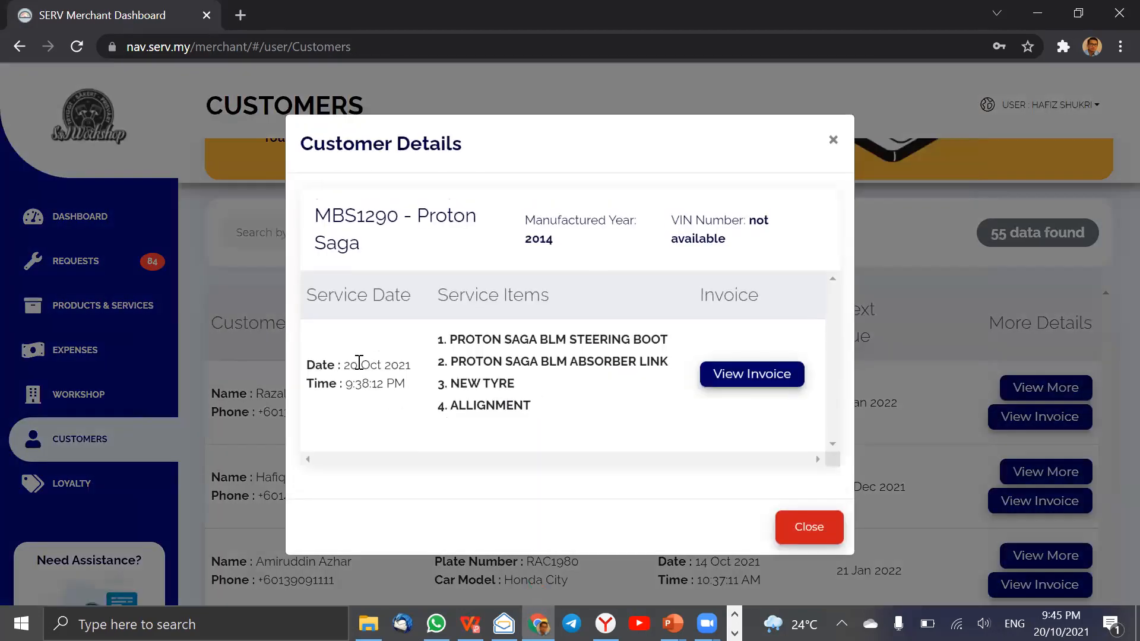
{"action": "left_click", "coordinate": [799, 534]}
Open the details of the Perodua Ativa customer last serviced on 31 Aug 2021 and examine the service history.
{"action": "scroll", "coordinate": [626, 521], "scroll_direction": "down", "scroll_amount": 10}
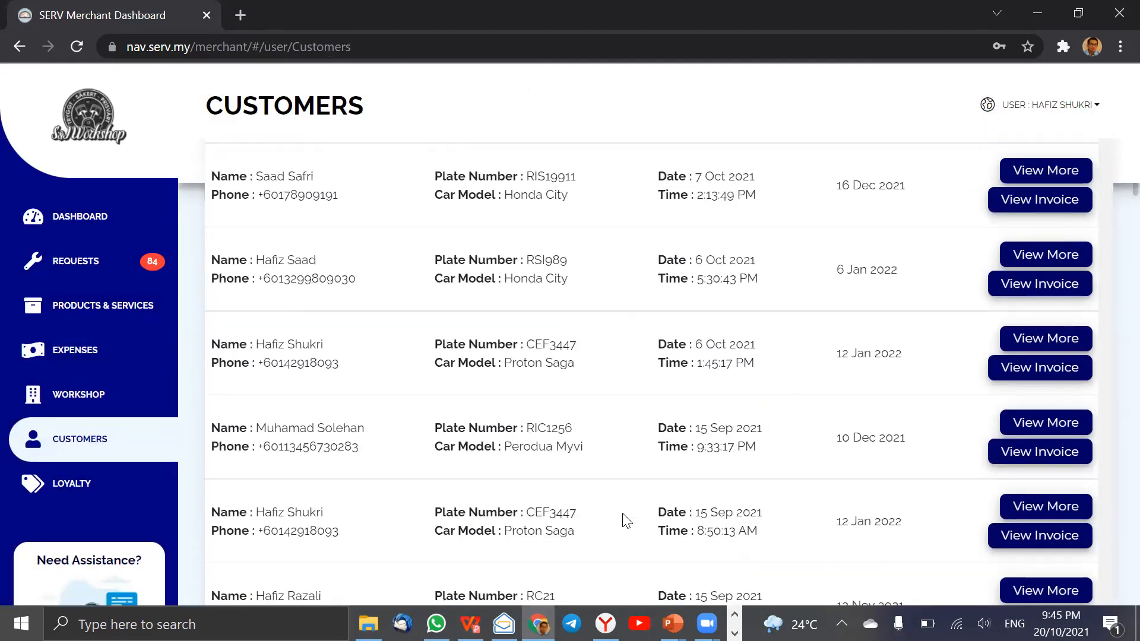
{"action": "scroll", "coordinate": [626, 521], "scroll_direction": "down", "scroll_amount": 6}
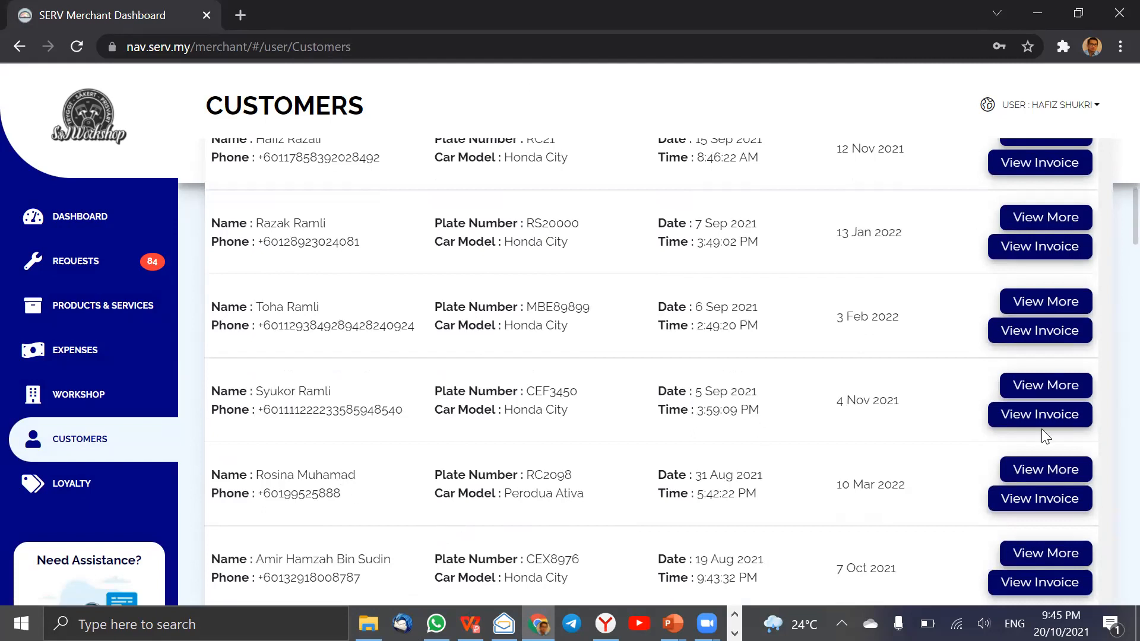
{"action": "left_click", "coordinate": [1059, 470]}
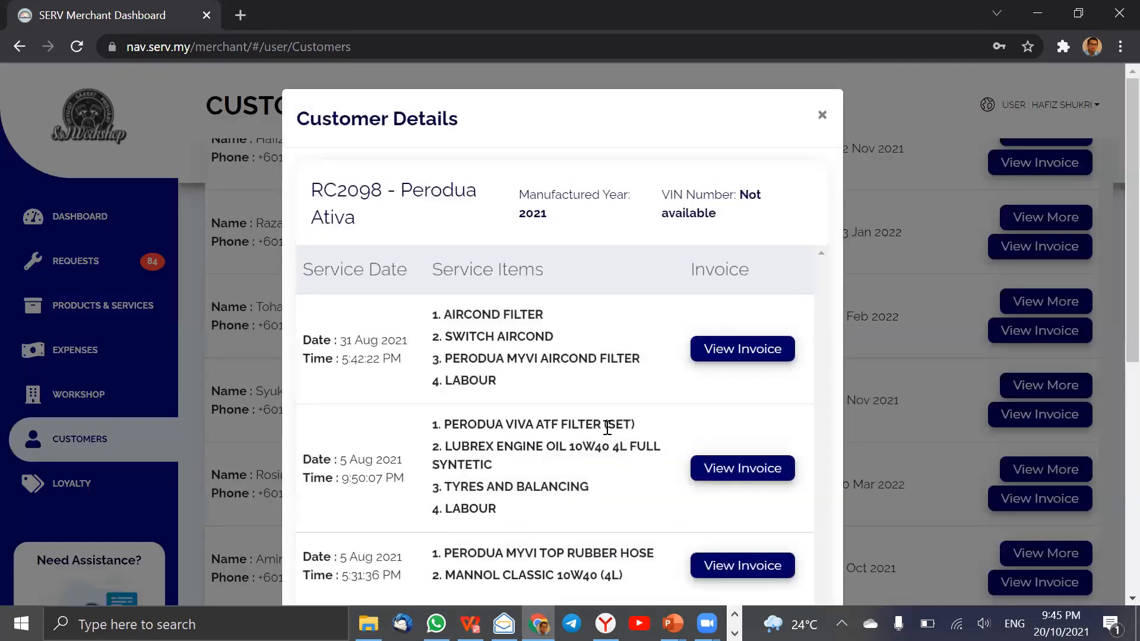
{"action": "scroll", "coordinate": [607, 427], "scroll_direction": "down", "scroll_amount": 6}
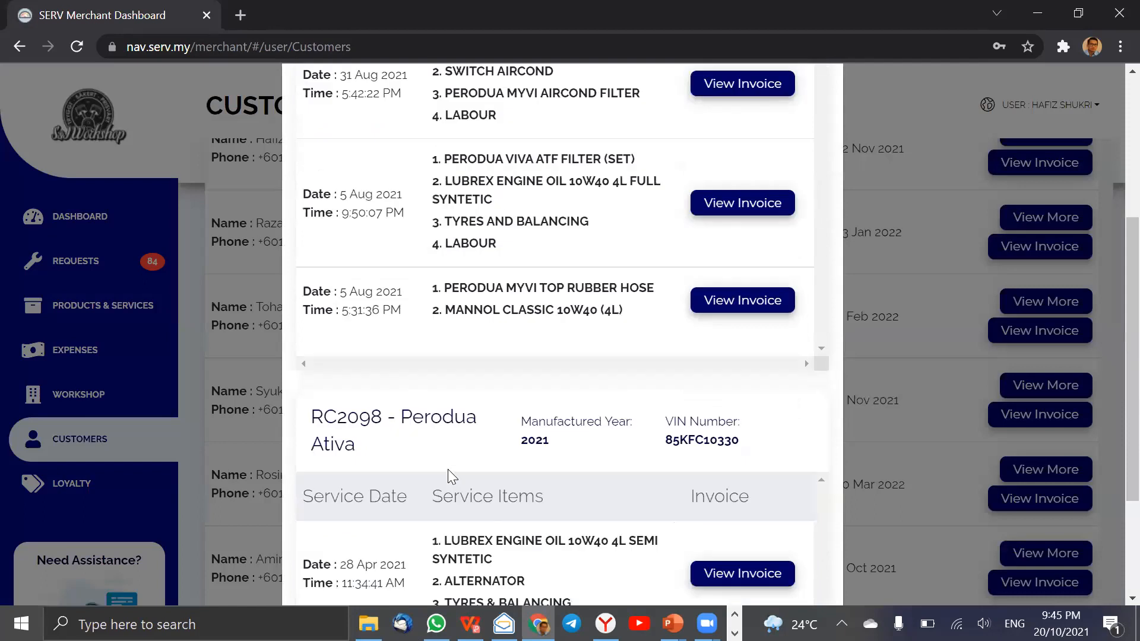
{"action": "scroll", "coordinate": [359, 540], "scroll_direction": "up", "scroll_amount": 3}
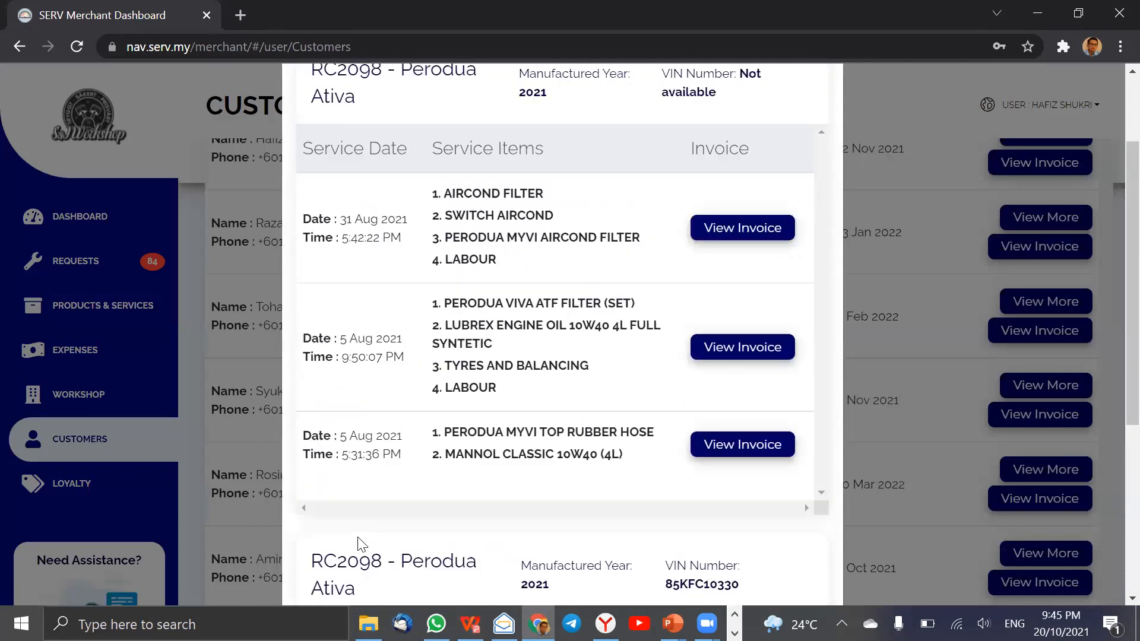
{"action": "scroll", "coordinate": [360, 541], "scroll_direction": "up", "scroll_amount": 1}
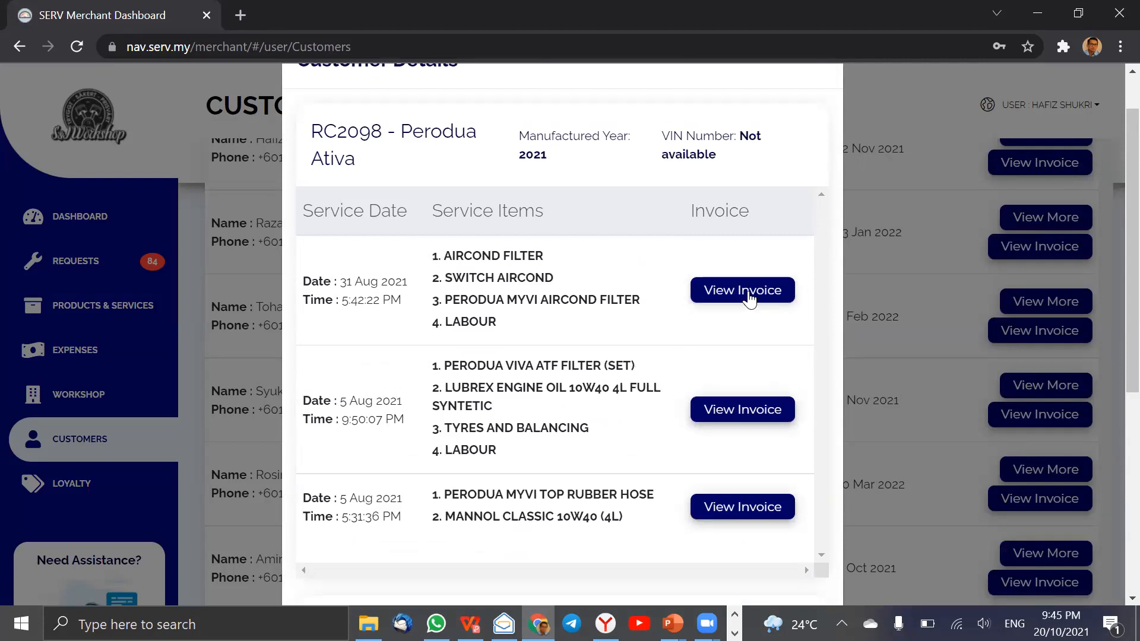
View the invoice of the 31 Aug 2021 service, highlight its subtotal amount, and close the invoice.
{"action": "left_click", "coordinate": [732, 303]}
{"action": "scroll", "coordinate": [753, 397], "scroll_direction": "down", "scroll_amount": 2}
{"action": "scroll", "coordinate": [753, 396], "scroll_direction": "down", "scroll_amount": 5}
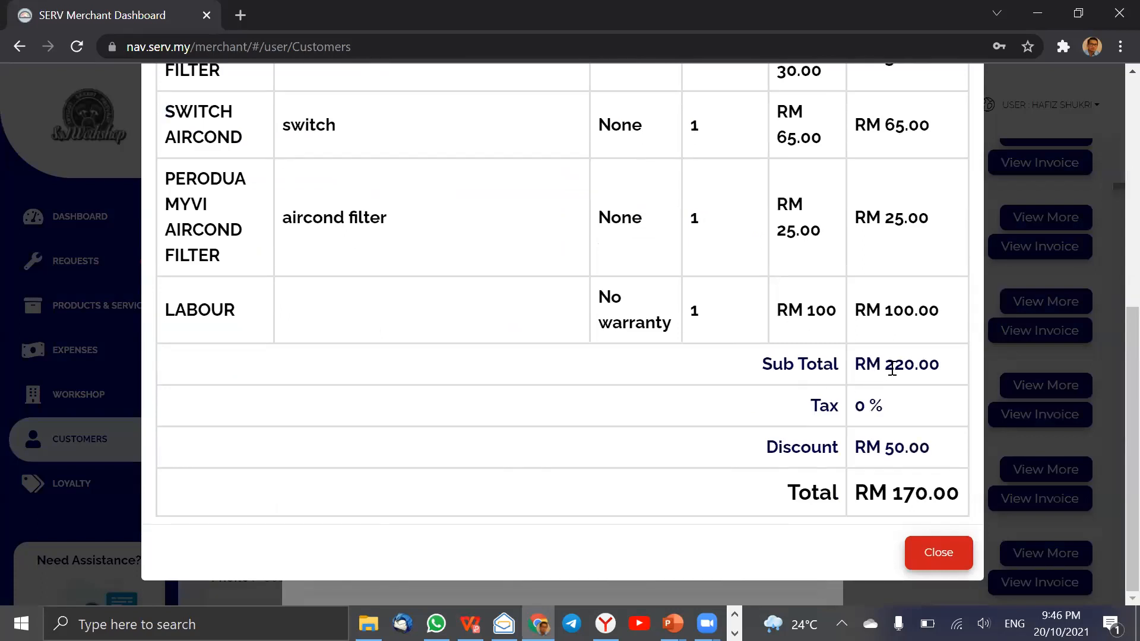
{"action": "left_click_drag", "start_coordinate": [889, 369], "coordinate": [943, 364]}
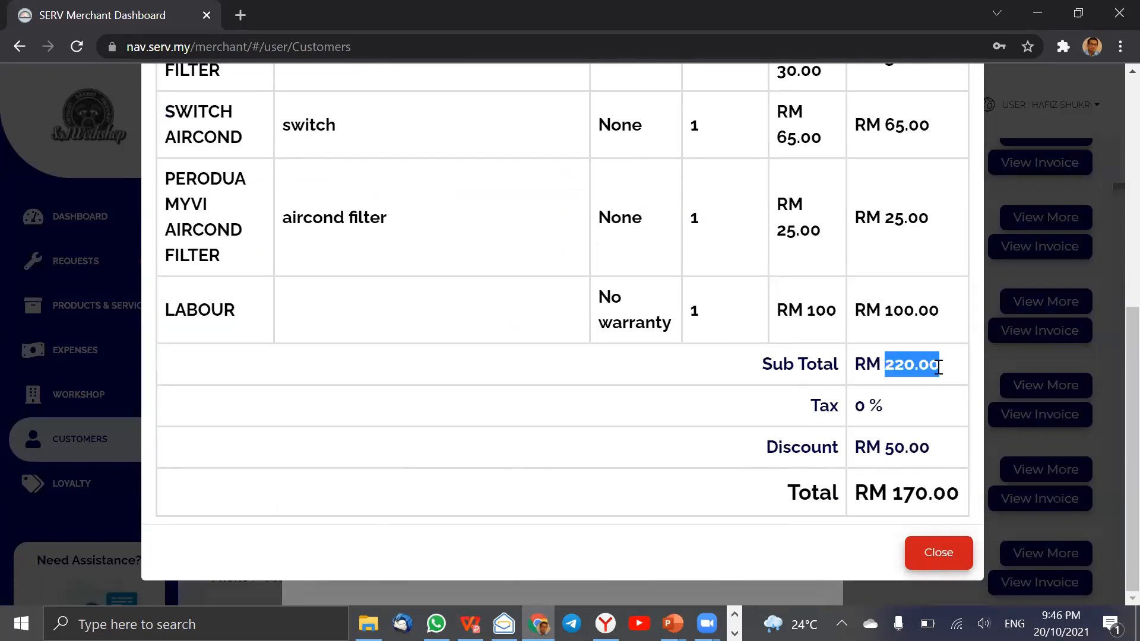
{"action": "left_click", "coordinate": [941, 567]}
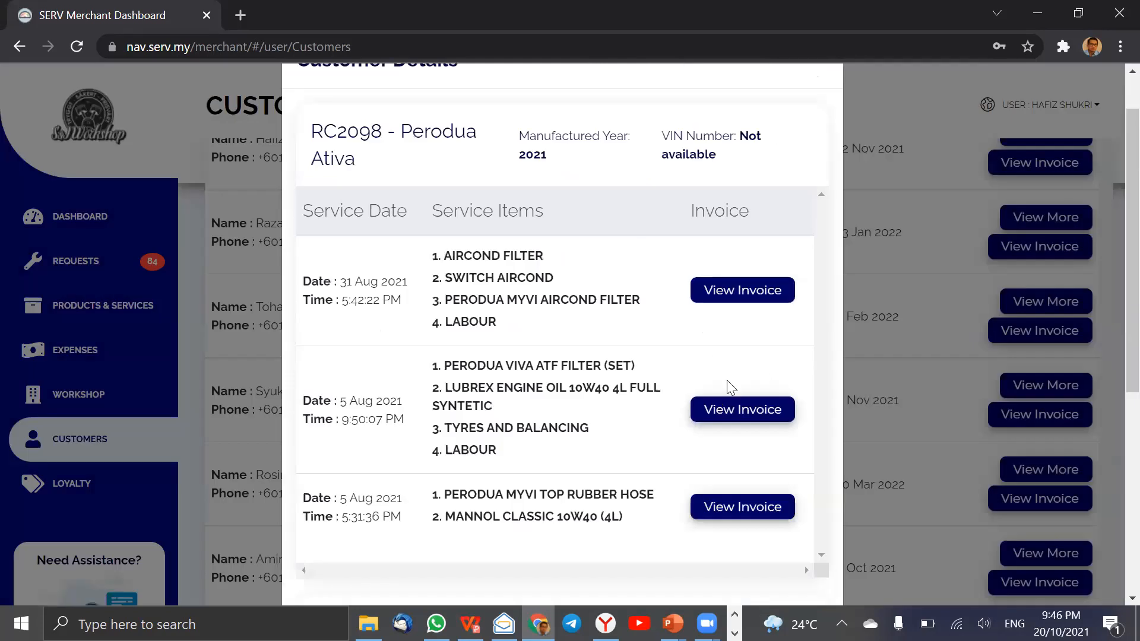
View the totals on both 5 Aug 2021 service invoices of the Perodua Ativa, closing each invoice.
{"action": "left_click", "coordinate": [742, 417]}
{"action": "scroll", "coordinate": [742, 419], "scroll_direction": "down", "scroll_amount": 5}
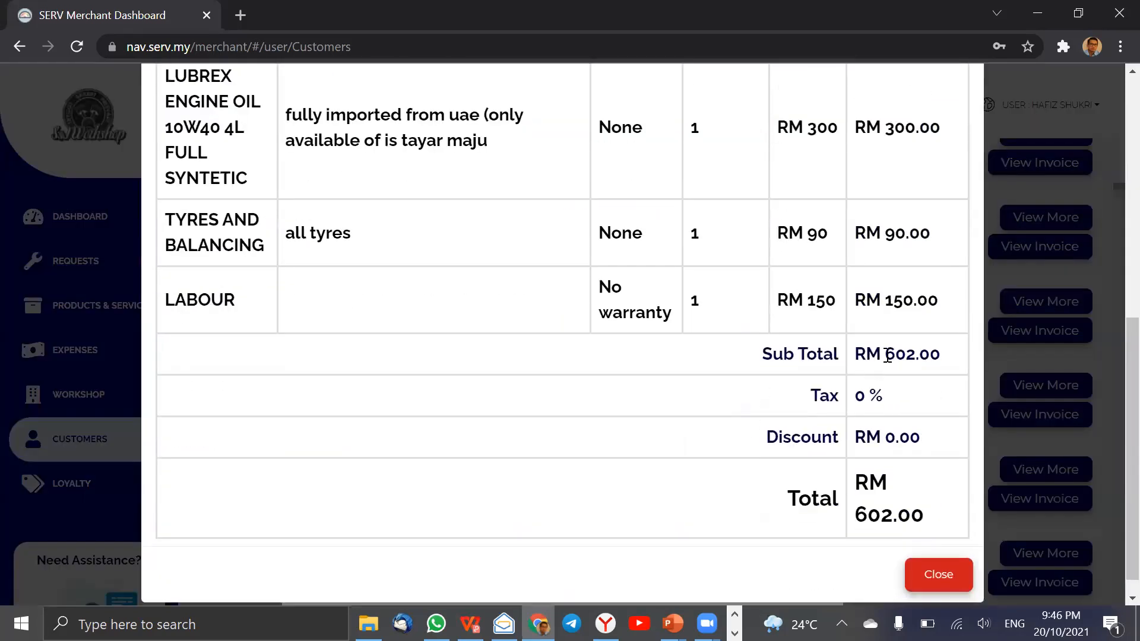
{"action": "left_click", "coordinate": [937, 576]}
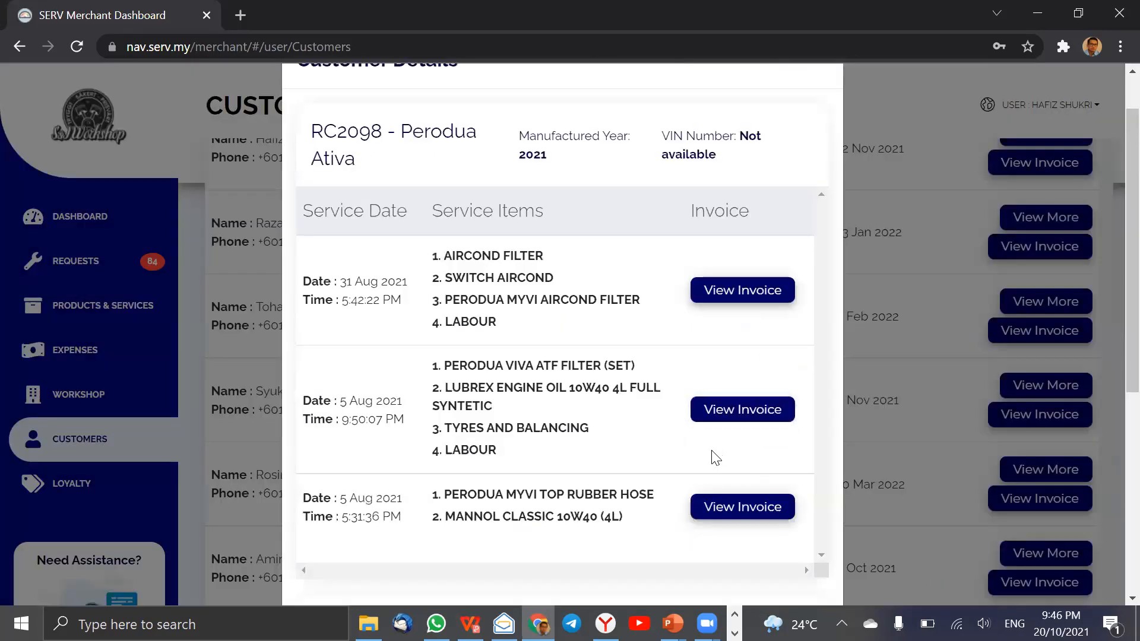
{"action": "left_click", "coordinate": [724, 508]}
{"action": "scroll", "coordinate": [723, 509], "scroll_direction": "down", "scroll_amount": 5}
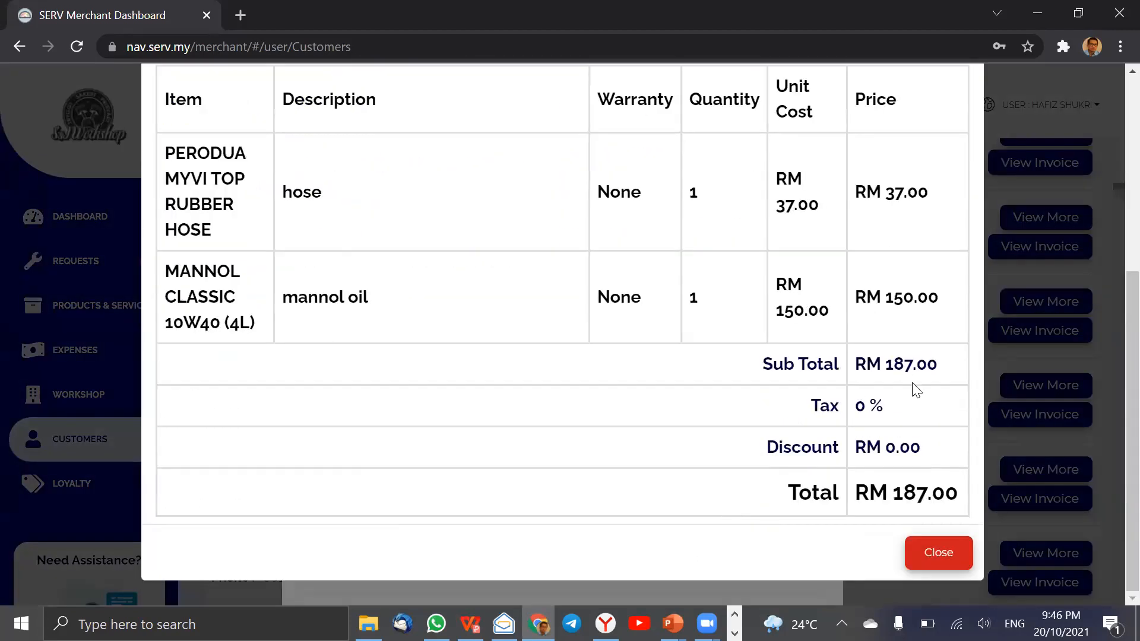
{"action": "left_click", "coordinate": [941, 552]}
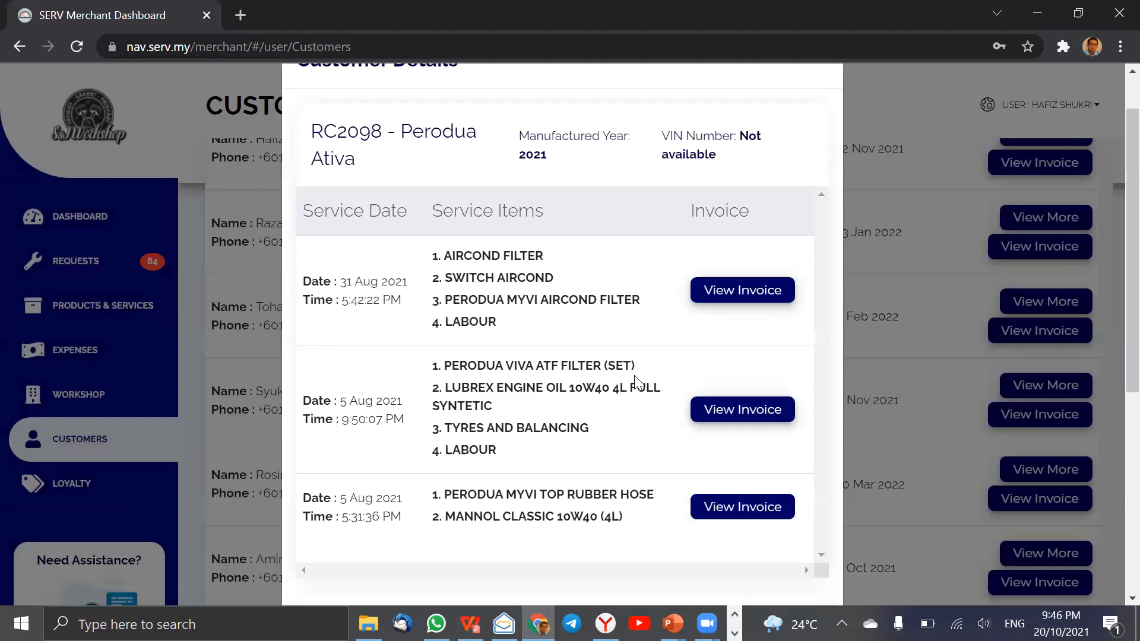
Close the customer's details and open the Dashboard page.
{"action": "scroll", "coordinate": [637, 382], "scroll_direction": "up", "scroll_amount": 1}
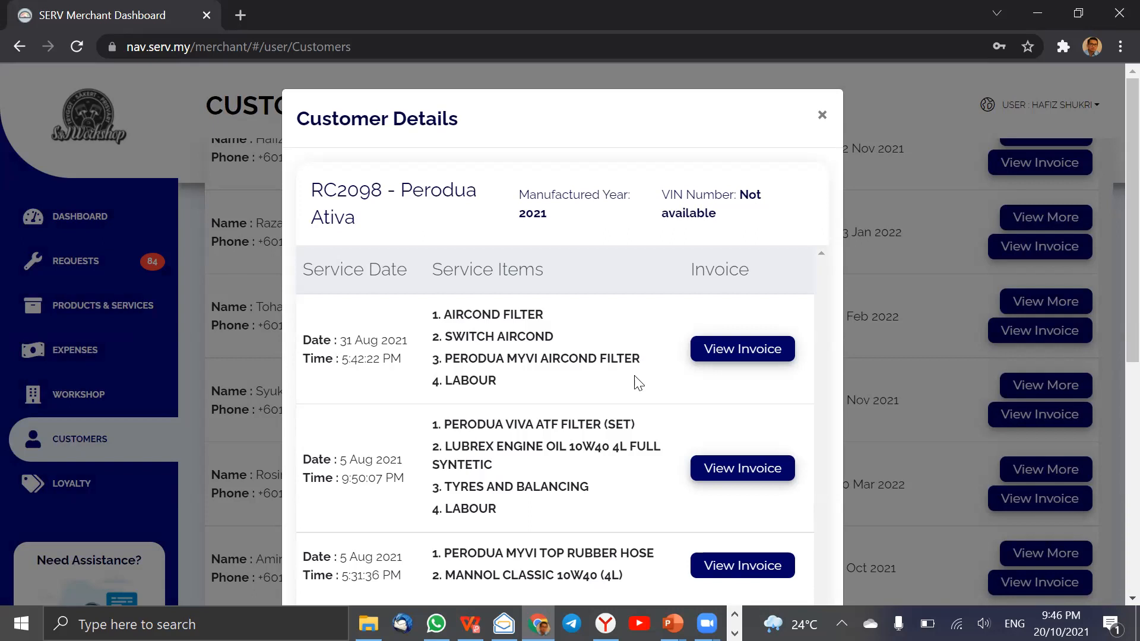
{"action": "left_click", "coordinate": [815, 142]}
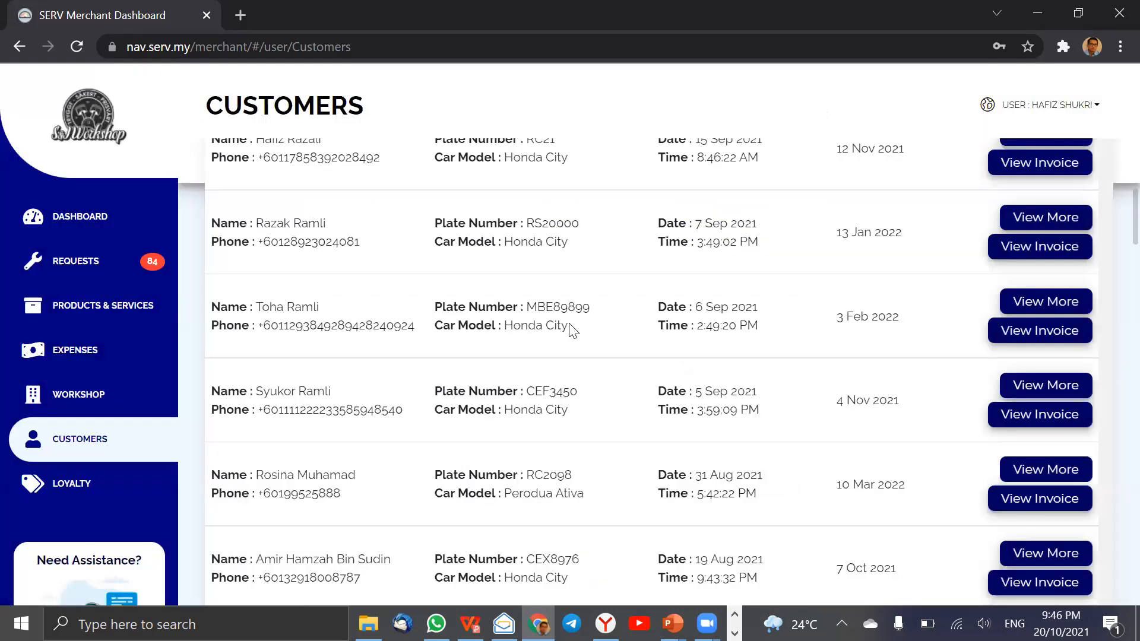
{"action": "scroll", "coordinate": [506, 349], "scroll_direction": "up", "scroll_amount": 15}
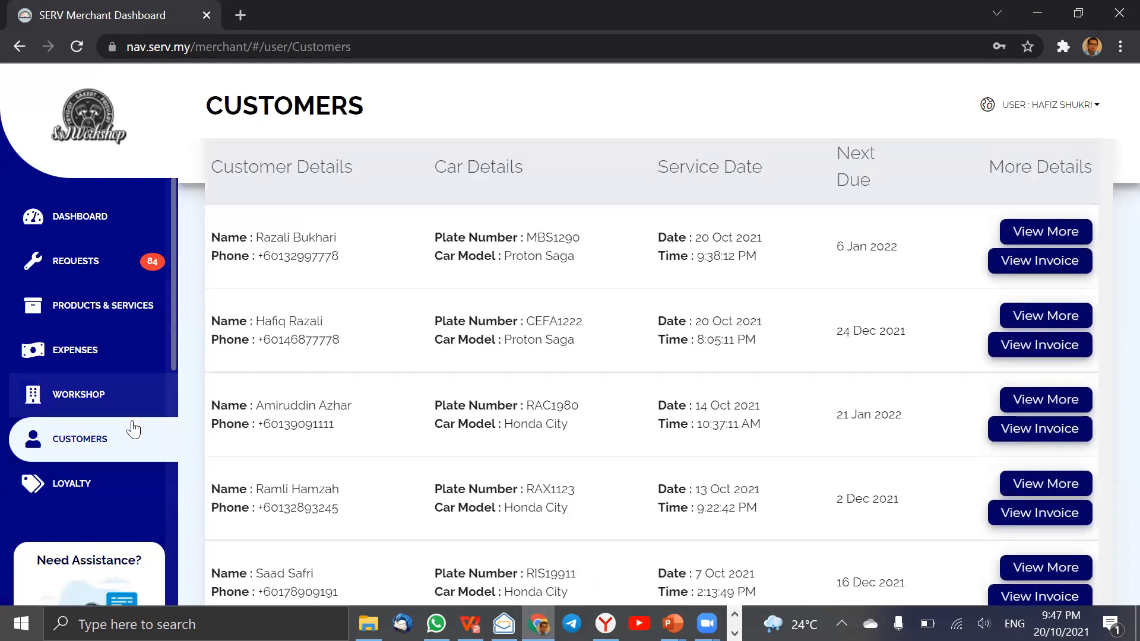
{"action": "scroll", "coordinate": [285, 326], "scroll_direction": "up", "scroll_amount": 5}
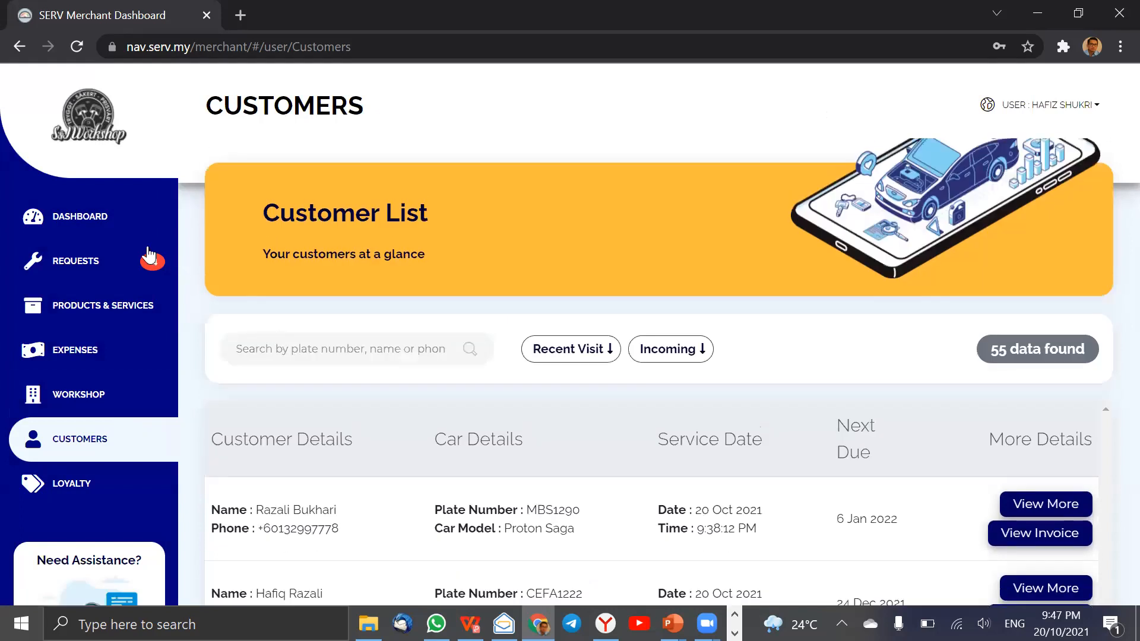
{"action": "left_click", "coordinate": [110, 234]}
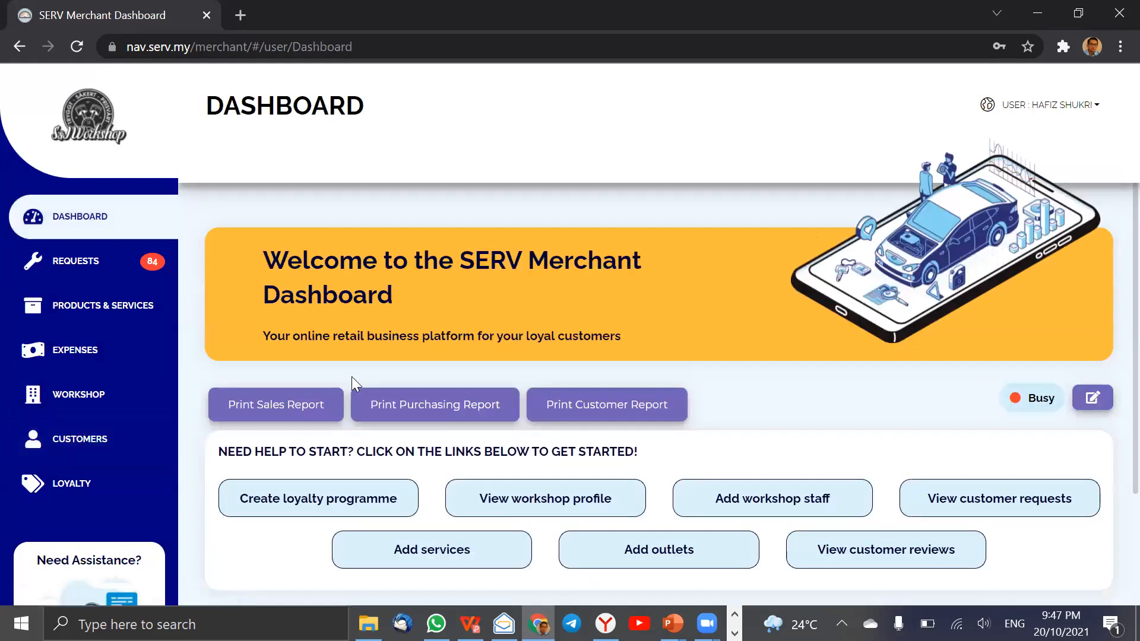
Set the Revenue, Customer Visits and Transactions charts to cover the past 12 months.
{"action": "scroll", "coordinate": [382, 368], "scroll_direction": "down", "scroll_amount": 10}
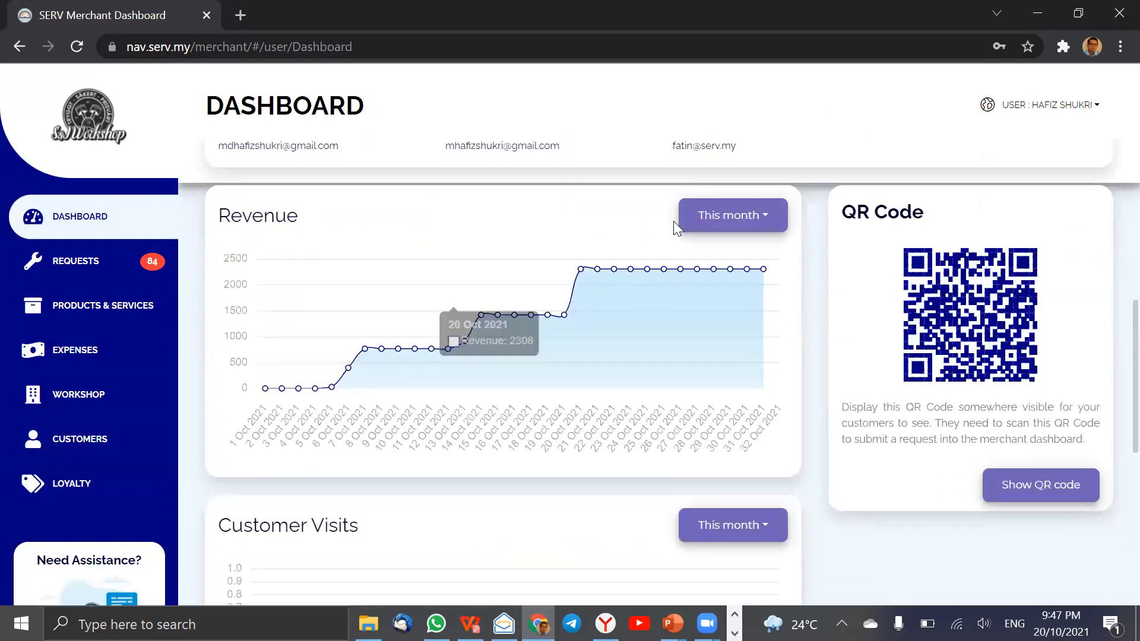
{"action": "left_click", "coordinate": [732, 216]}
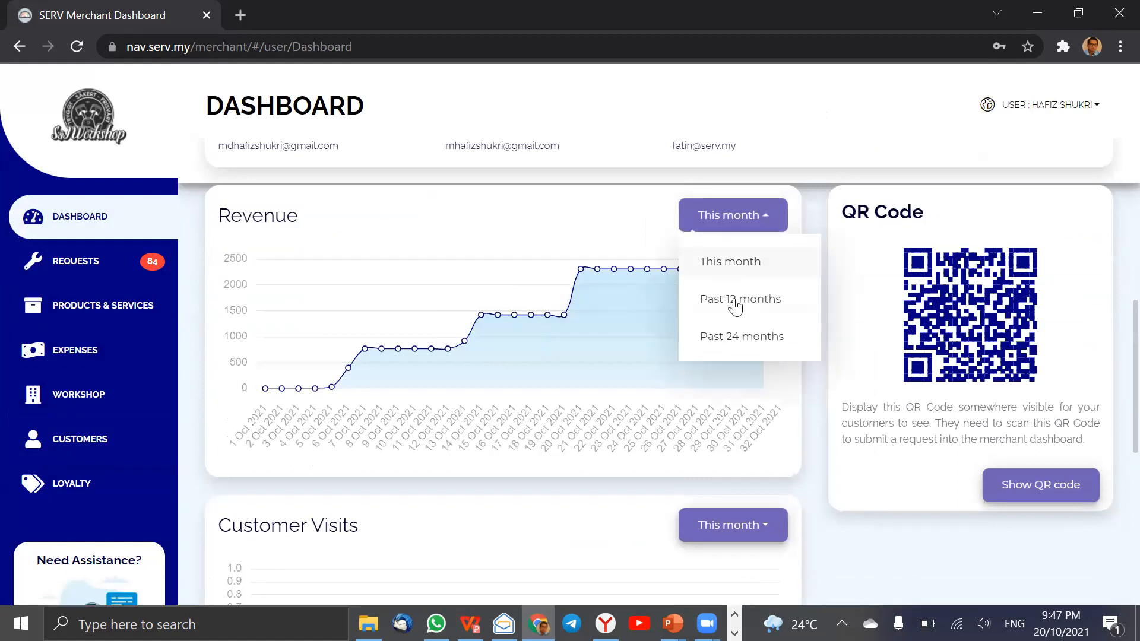
{"action": "left_click", "coordinate": [738, 300]}
{"action": "left_click", "coordinate": [737, 527]}
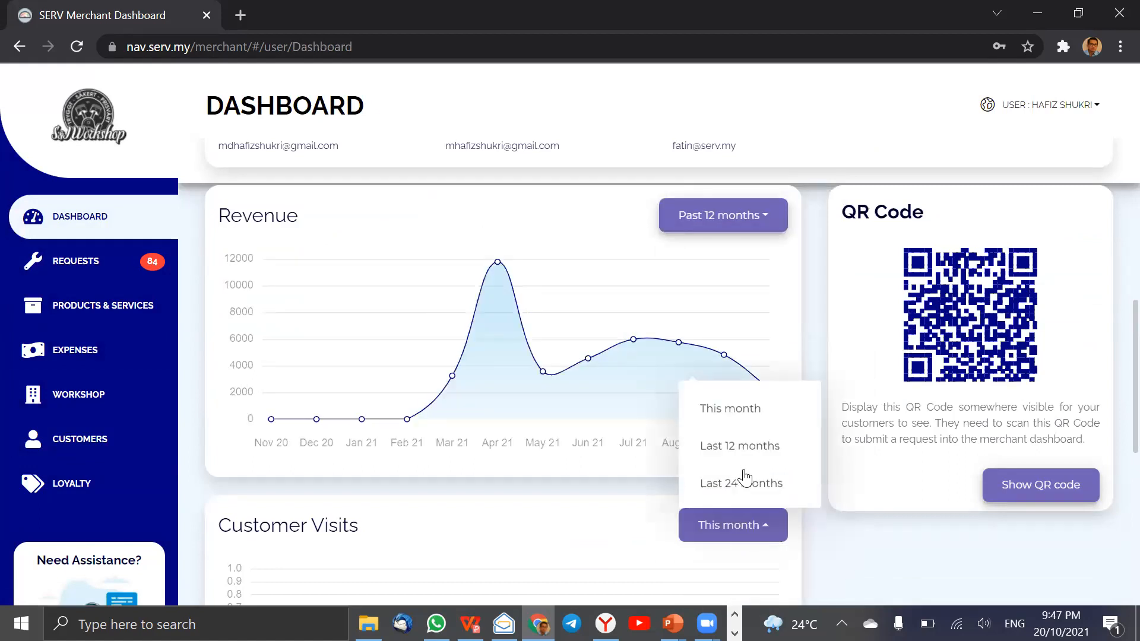
{"action": "left_click", "coordinate": [747, 446]}
{"action": "scroll", "coordinate": [746, 446], "scroll_direction": "down", "scroll_amount": 6}
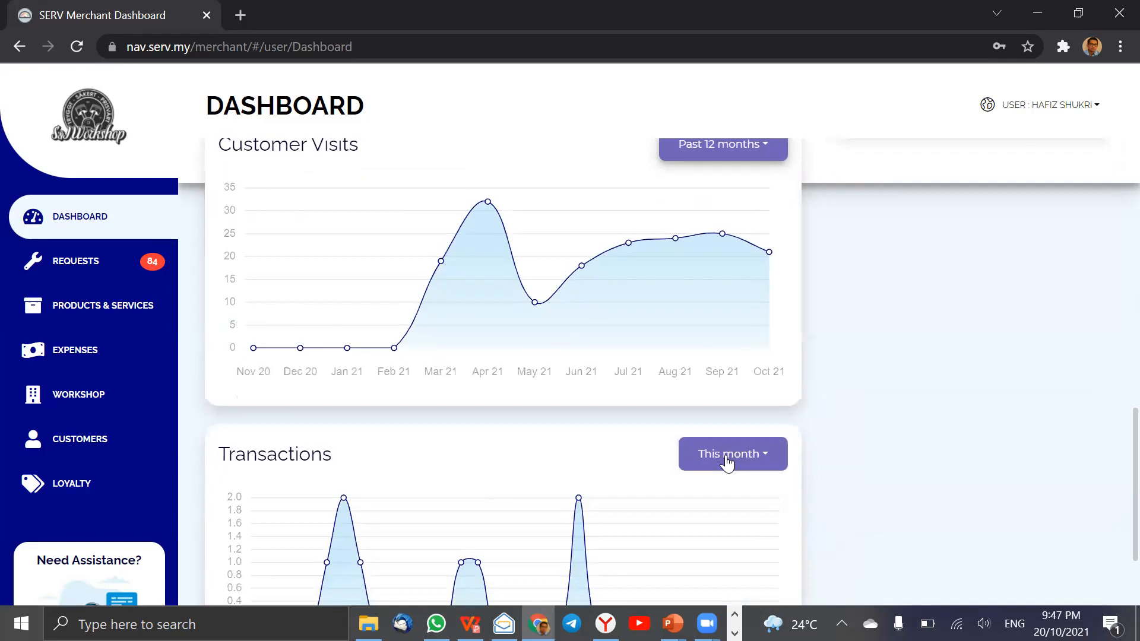
{"action": "left_click", "coordinate": [765, 456]}
{"action": "left_click", "coordinate": [768, 537]}
{"action": "scroll", "coordinate": [769, 534], "scroll_direction": "down", "scroll_amount": 3}
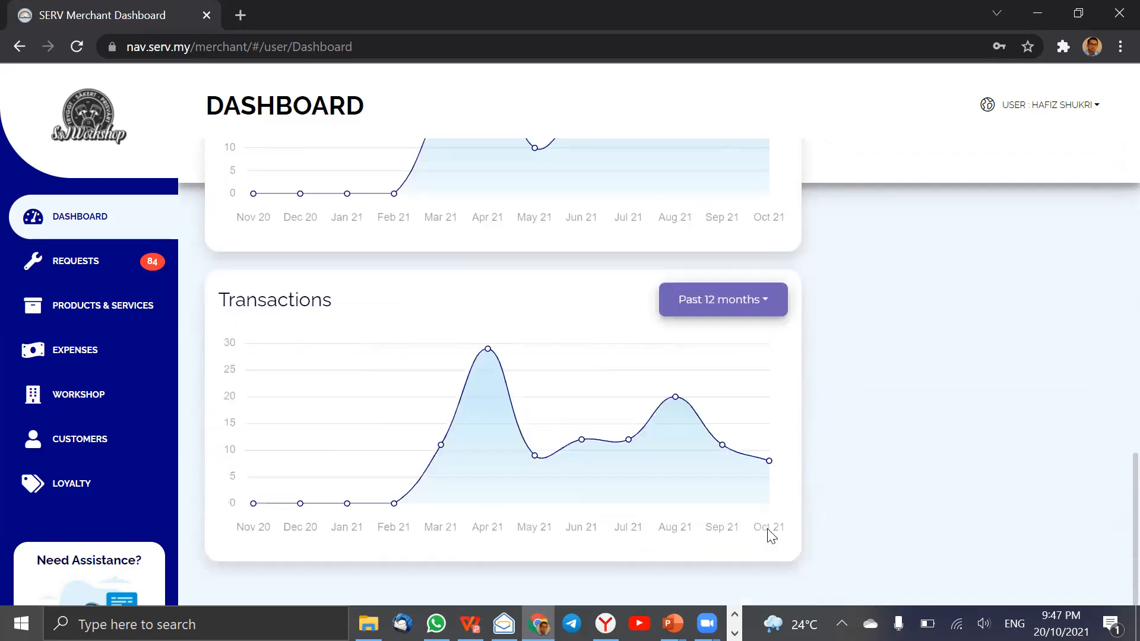
{"action": "scroll", "coordinate": [771, 536], "scroll_direction": "up", "scroll_amount": 2}
{"action": "scroll", "coordinate": [771, 535], "scroll_direction": "up", "scroll_amount": 15}
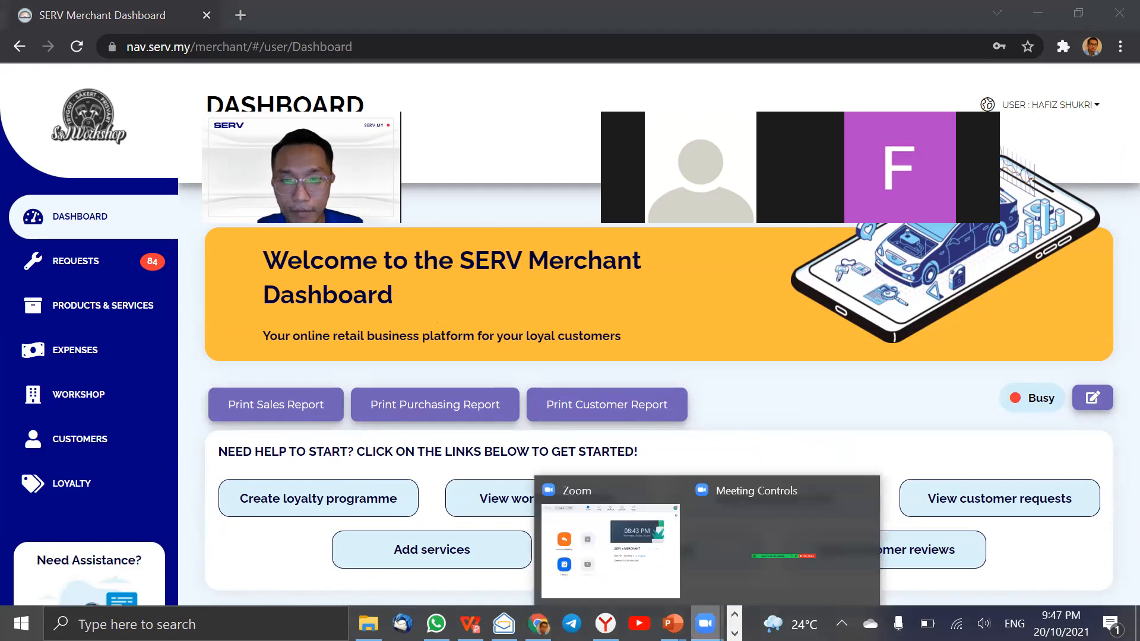
{"action": "triple_click", "coordinate": [719, 268]}
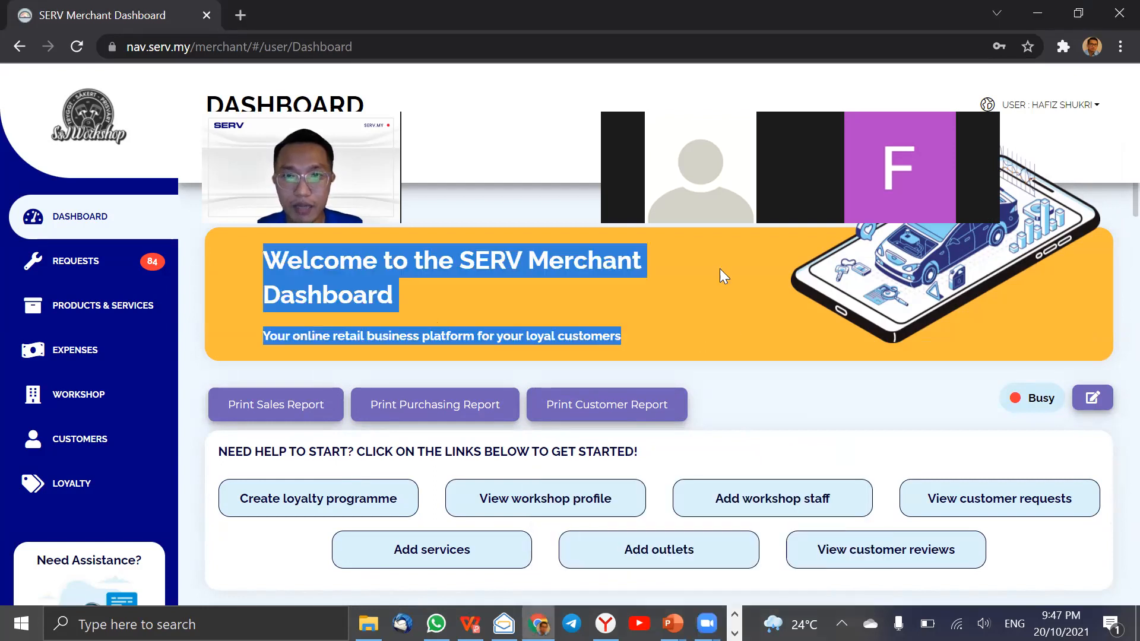